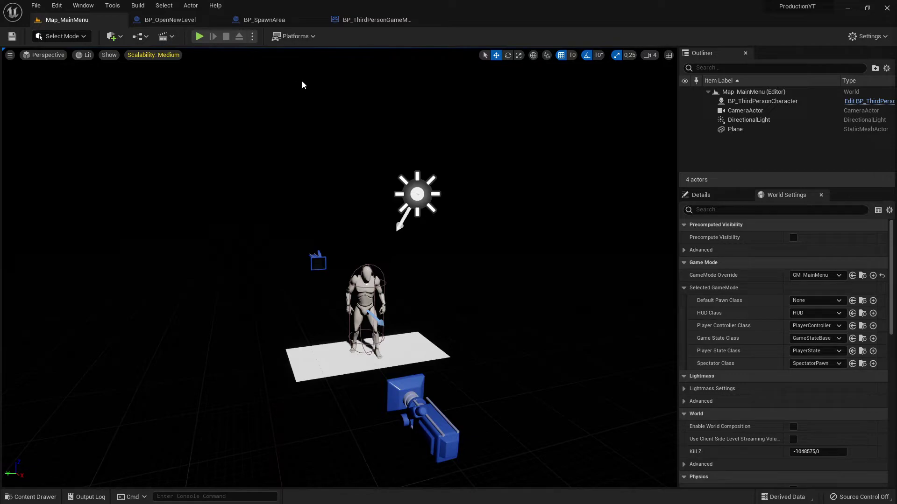
Bring up BP_OpenNewLevel and orbit around its tall Col_Box collision box.
left_click(175, 21)
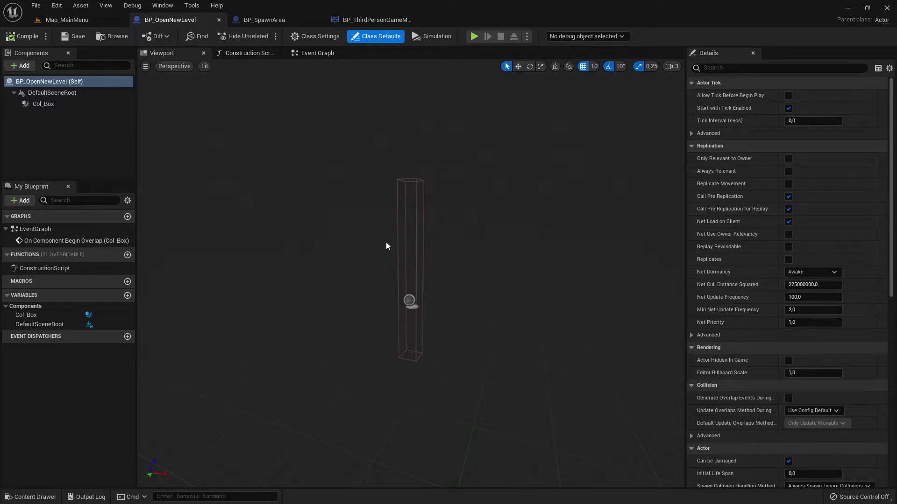
mouse_move(363, 255)
right_mouse_down()
mouse_move(373, 252)
mouse_move(363, 226)
right_mouse_up()
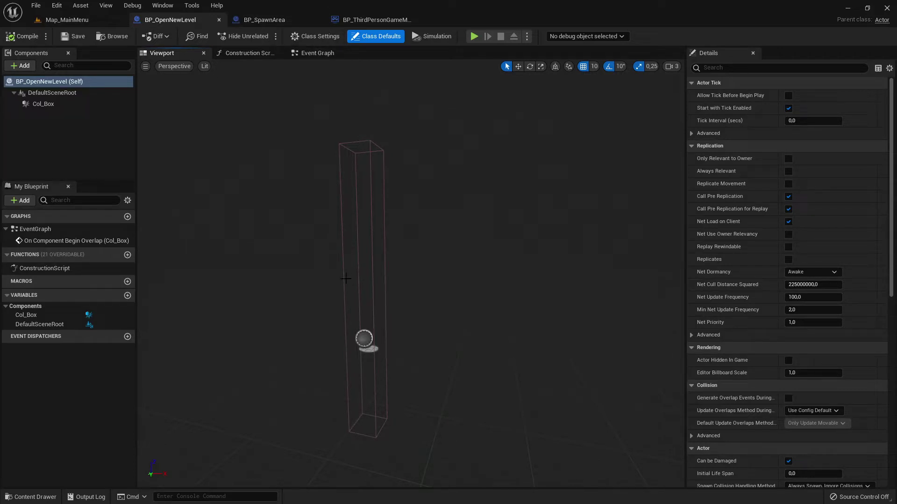
Check BP_SpawnArea's Col_SpawnArea box extent of 1300 × 1500 × 32, then switch to Map_MainMenu.
left_click(262, 20)
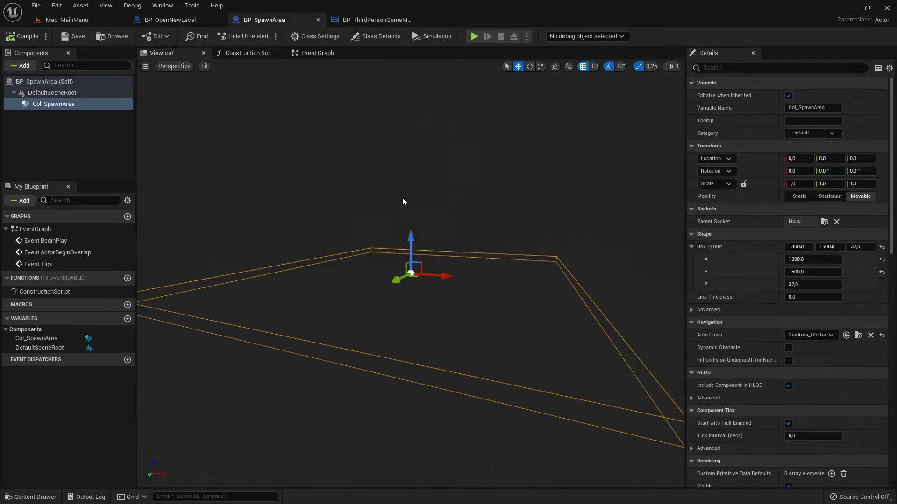
right_click_drag(439, 226, 420, 251)
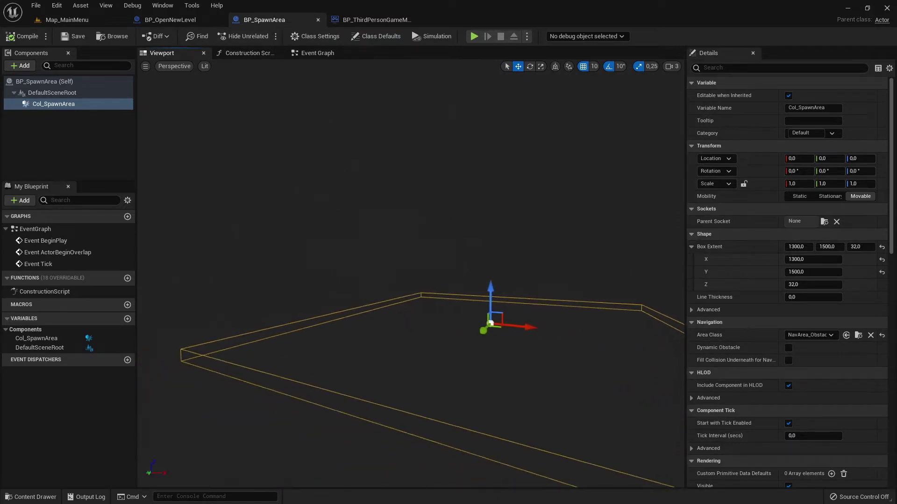
right_click_drag(175, 192, 175, 192)
left_click(39, 107)
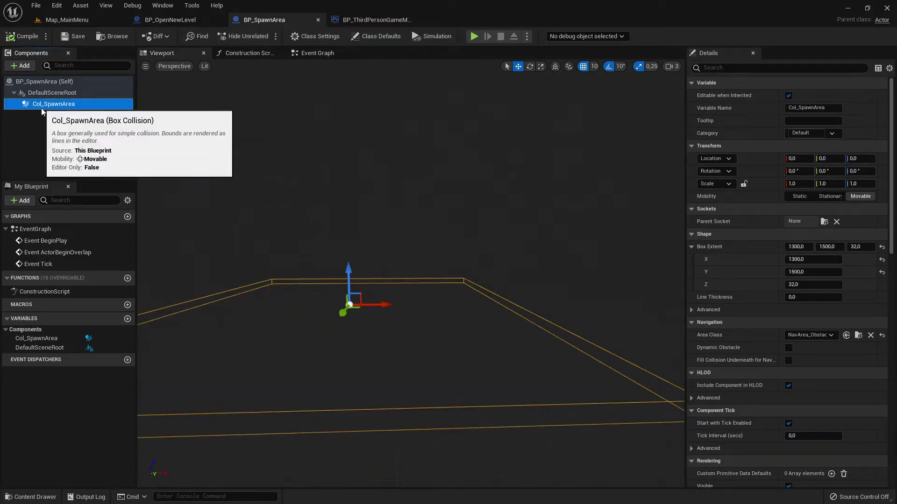
right_click_drag(259, 341, 260, 342)
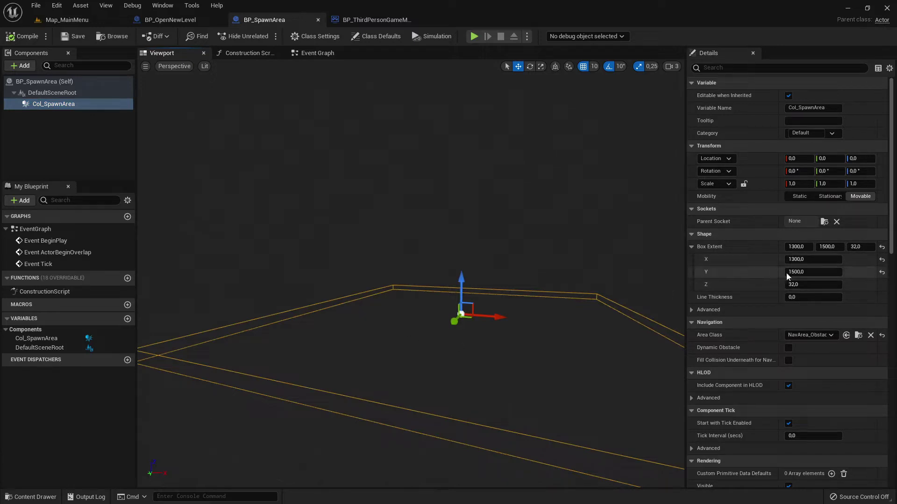
right_click_drag(383, 295, 384, 294)
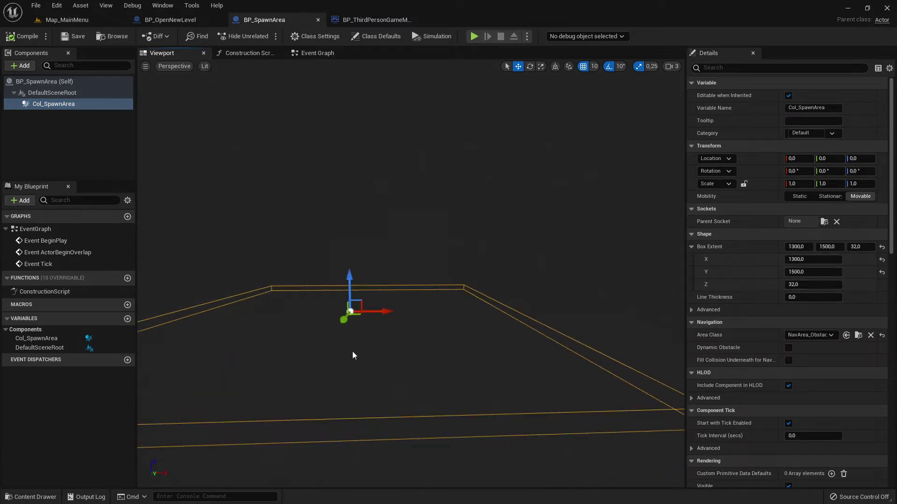
left_click(67, 20)
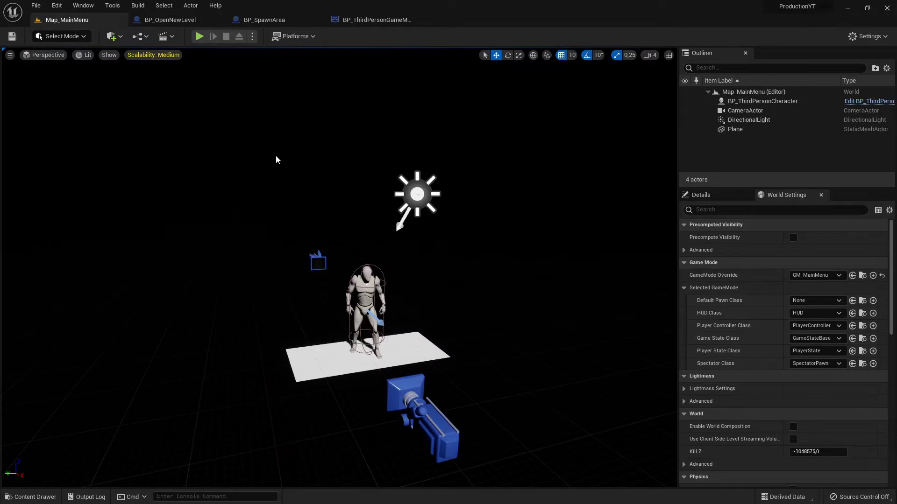
Open ThirdPersonMap from the Content Drawer's Maps folder and look around the level.
left_click(51, 496)
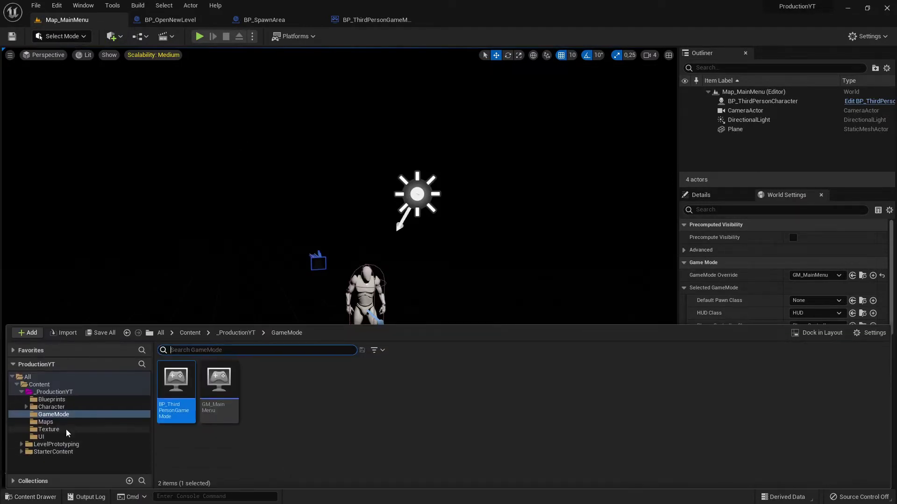
left_click(52, 422)
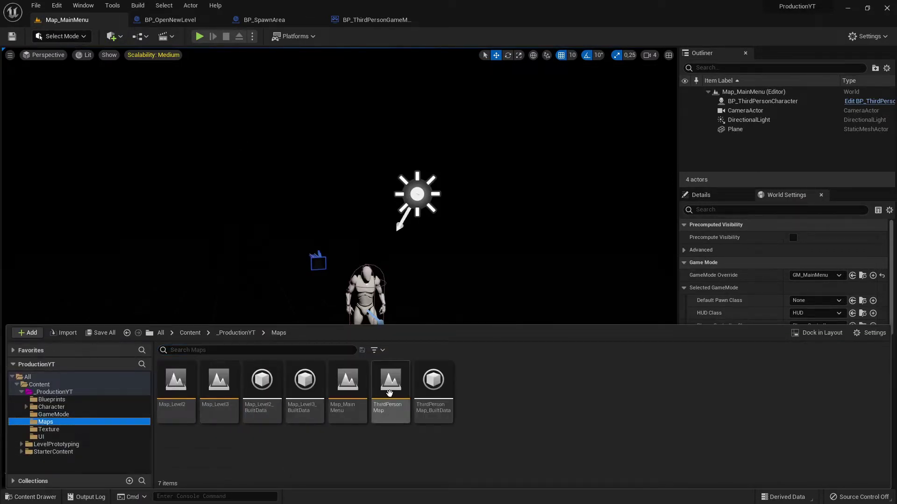
double_click(390, 392)
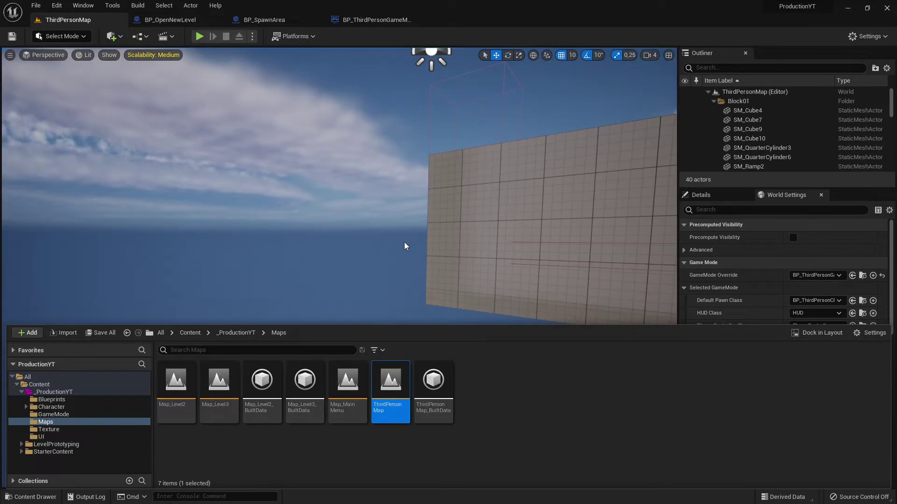
right_click_drag(406, 246, 406, 246)
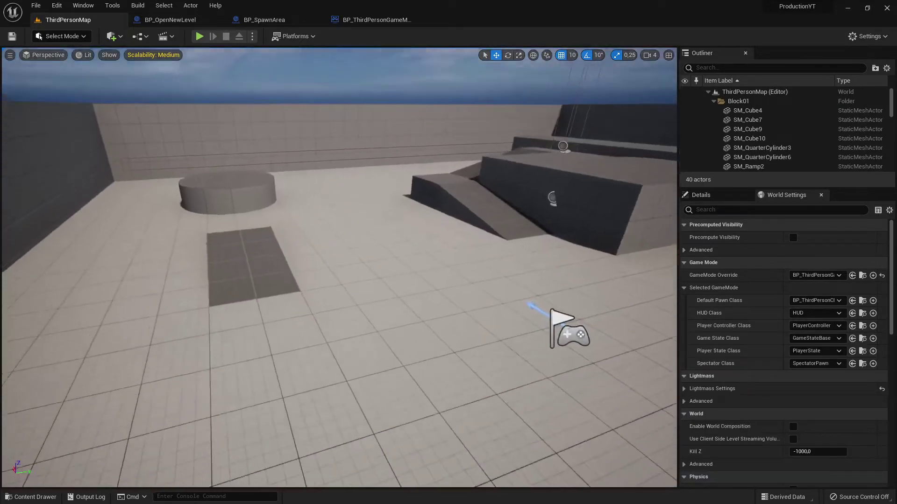
right_click_drag(291, 203, 292, 203)
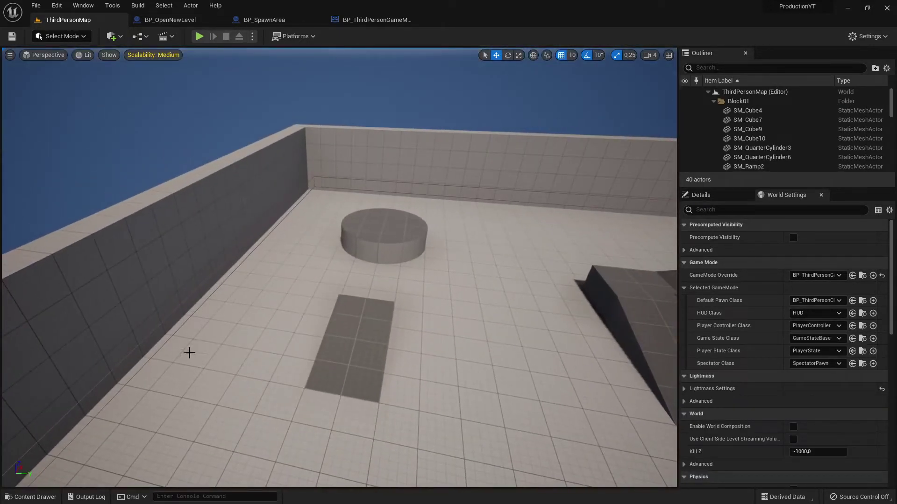
right_click_drag(147, 402, 147, 401)
right_click_drag(355, 303, 355, 304)
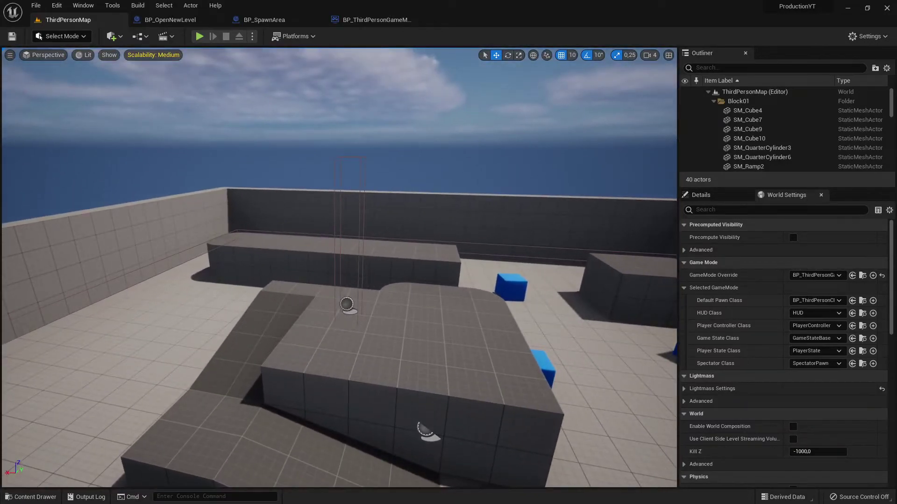
Delete one actor from the ThirdPersonMap level near the ramps.
left_click(348, 305)
key("Delete")
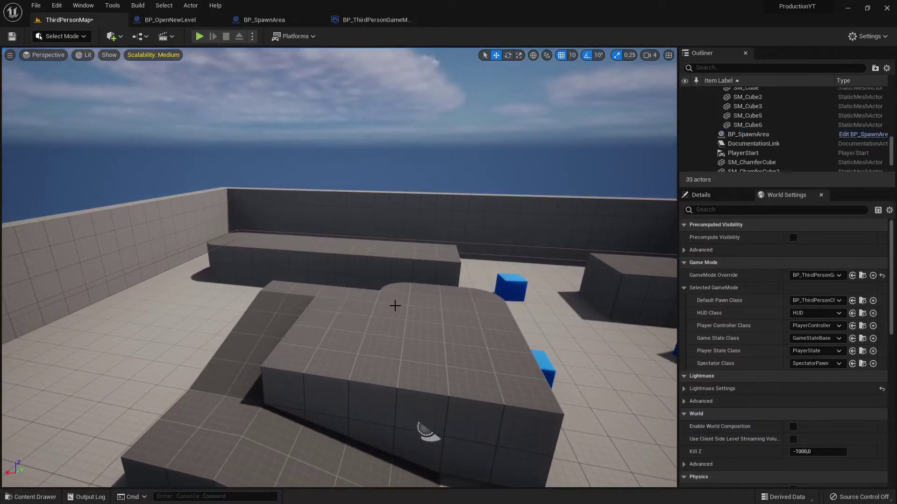
right_click_drag(392, 304, 392, 304)
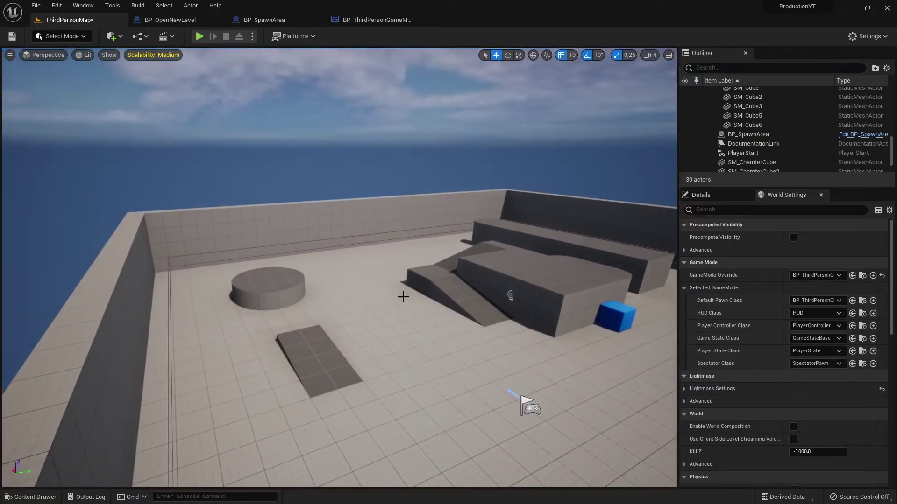
right_click_drag(409, 307, 409, 308)
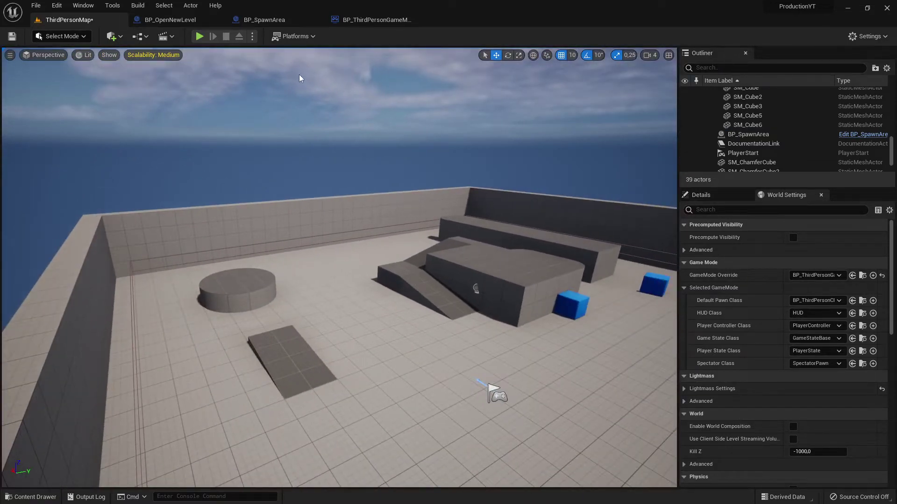
Flip between the blueprint tabs and the level, ending on the BP_SpawnArea blueprint.
left_click(176, 26)
left_click(247, 21)
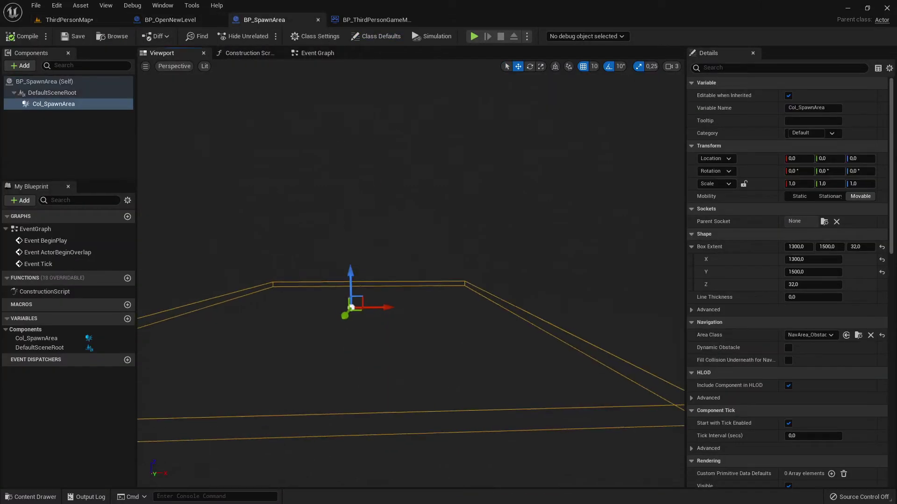
left_click(110, 20)
right_click_drag(157, 208, 243, 202)
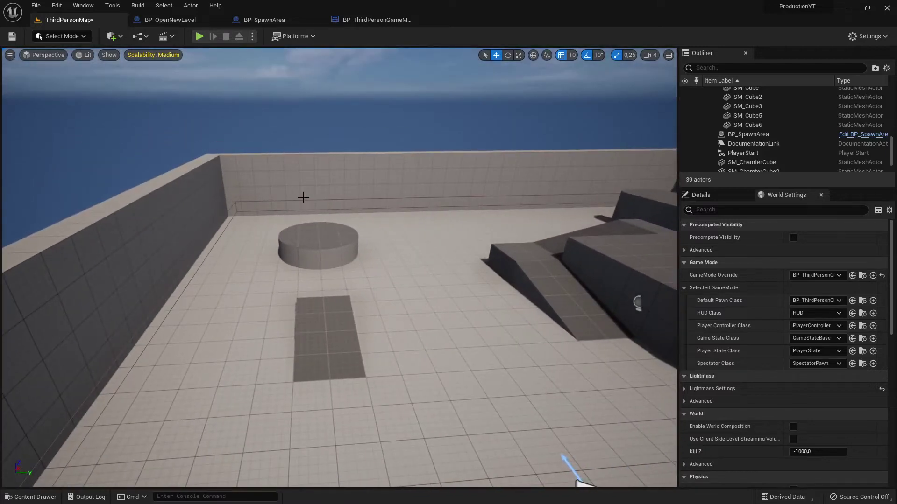
right_click_drag(351, 196, 351, 195)
right_click_drag(360, 235, 360, 235)
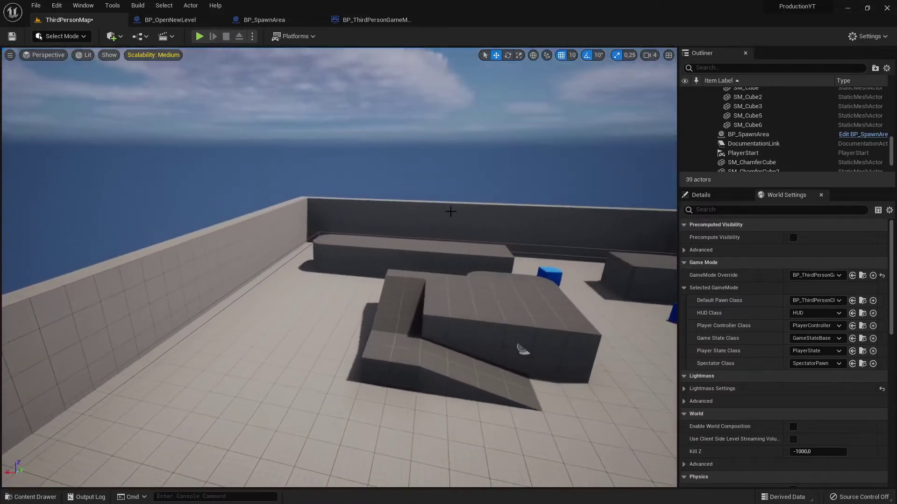
right_click_drag(360, 235, 360, 235)
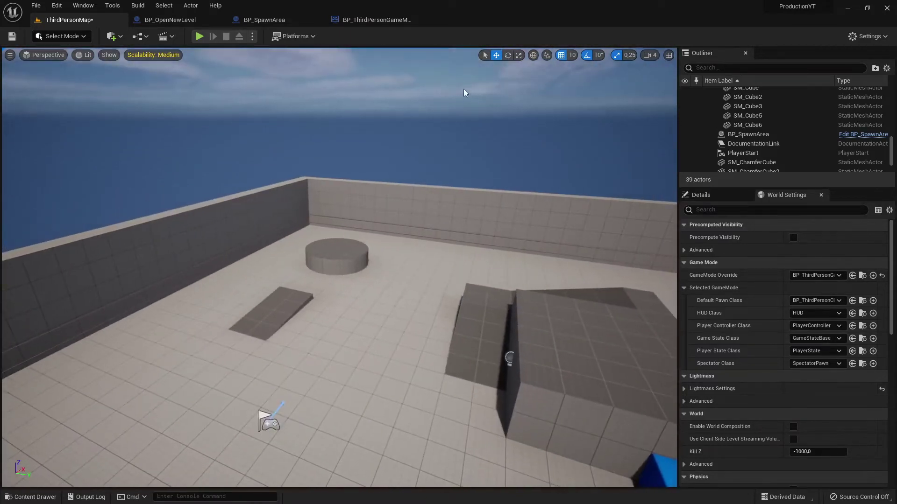
left_click(257, 19)
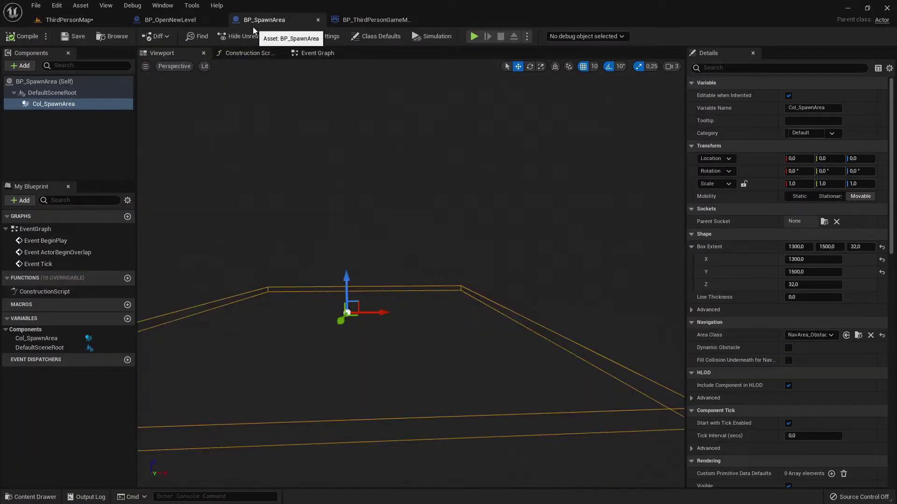
Open BP_ThirdPersonGameMode's Event Graph and pan through BeginPlay, Get All Actors Of Class, Branch and GET.
left_click(361, 20)
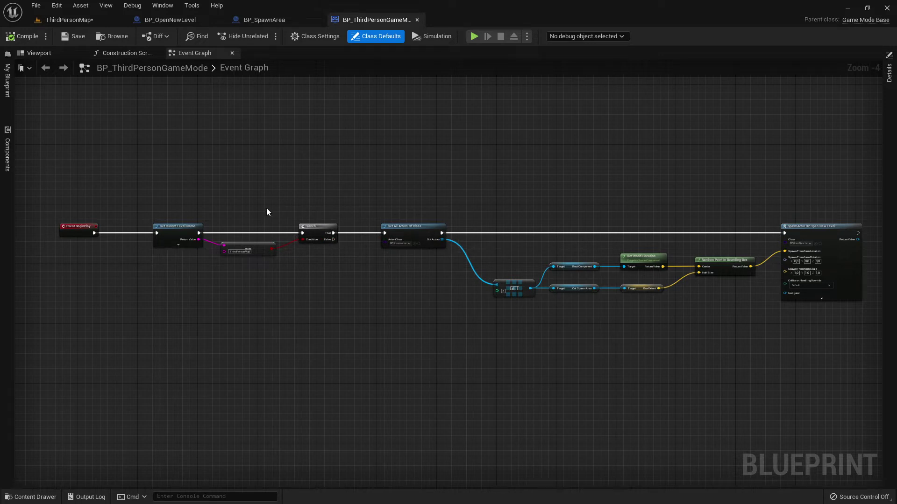
scroll(128, 217, "up", 4)
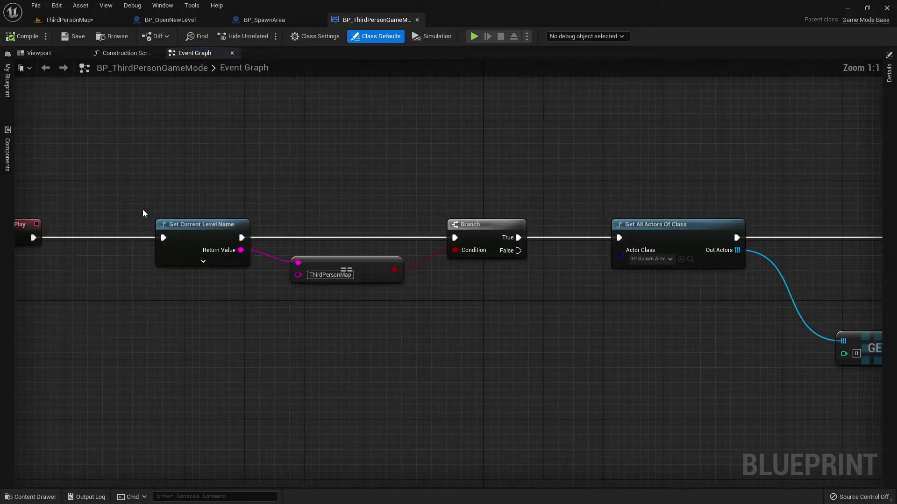
right_click_drag(143, 212, 322, 227)
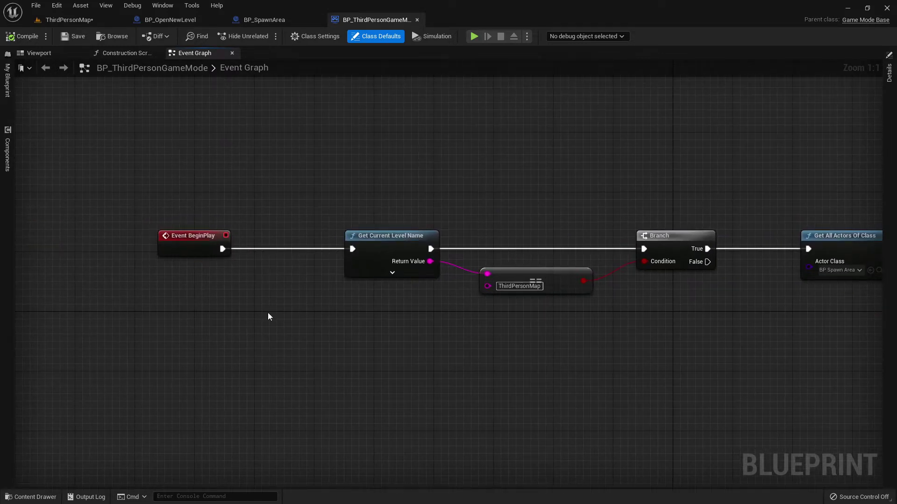
right_click_drag(269, 316, 135, 302)
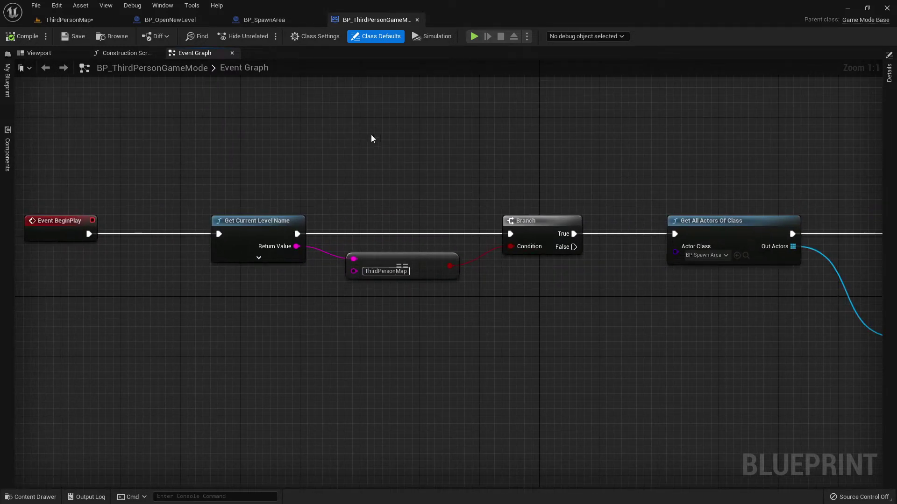
right_click_drag(603, 312, 646, 325)
left_click(578, 239)
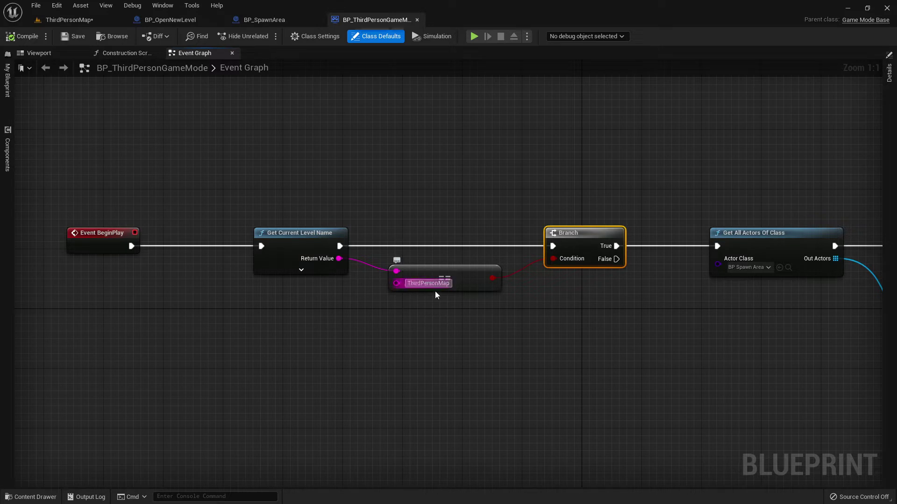
mouse_move(440, 290)
right_mouse_down()
mouse_move(335, 287)
mouse_move(94, 249)
right_mouse_up()
right_click_drag(548, 233, 333, 228)
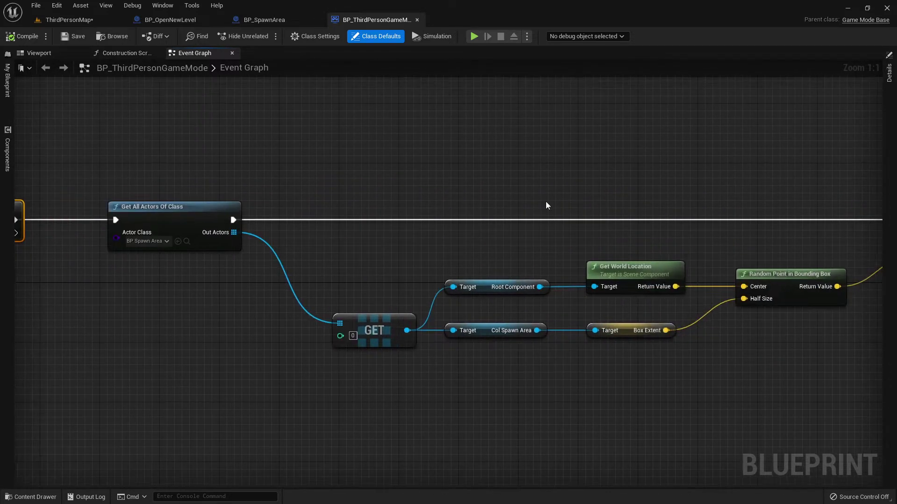
scroll(538, 237, "down", 2)
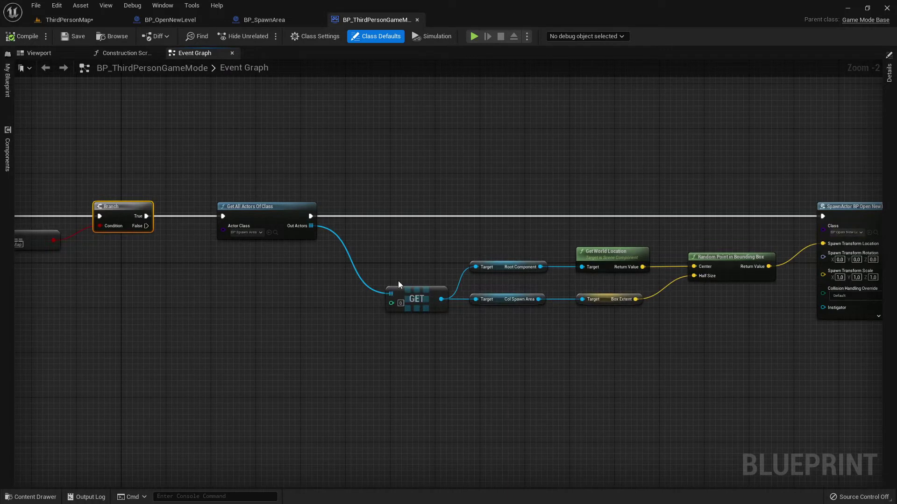
scroll(398, 281, "up", 2)
right_click_drag(318, 254, 412, 307)
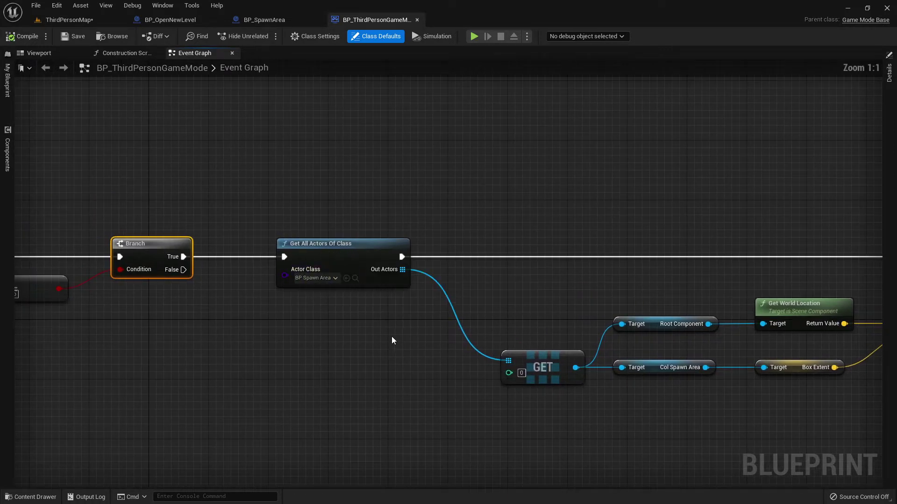
right_click_drag(391, 337, 347, 296)
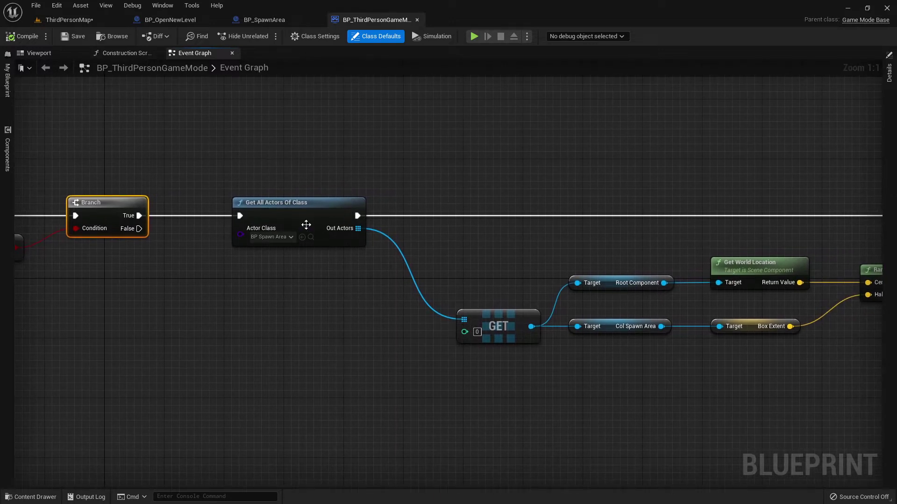
Pan along the node chain to the SpawnActor BP Open New Level node.
left_click(52, 19)
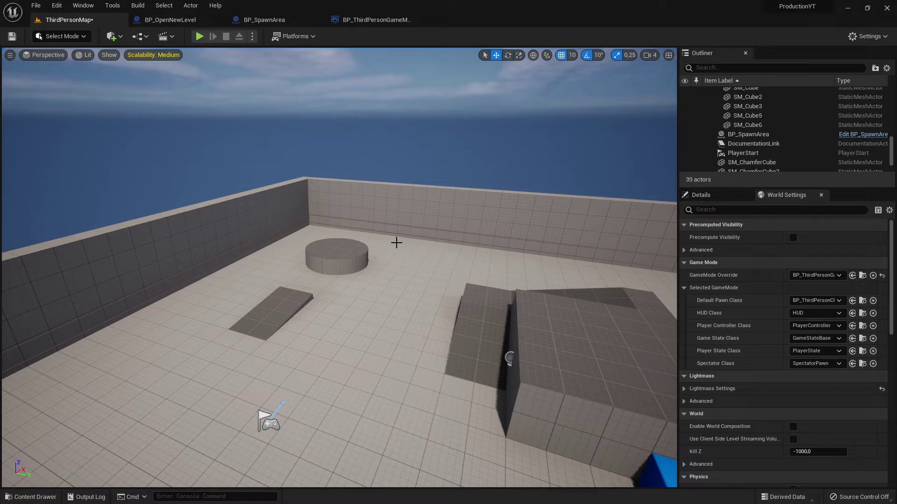
left_click(371, 20)
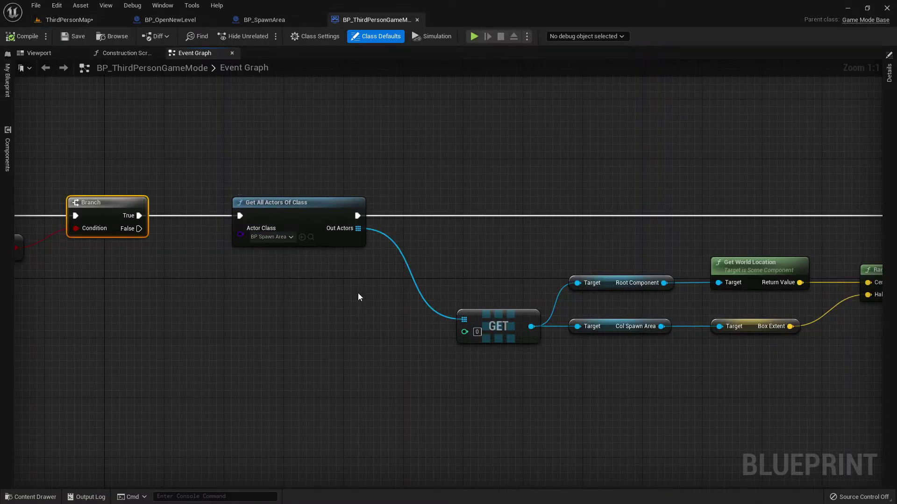
right_click_drag(358, 293, 334, 285)
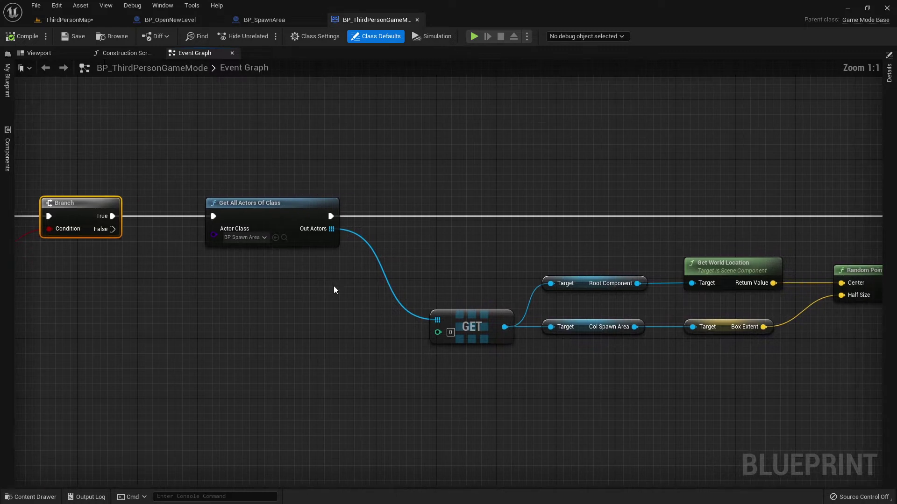
scroll(369, 282, "down", 1)
scroll(369, 286, "up", 1)
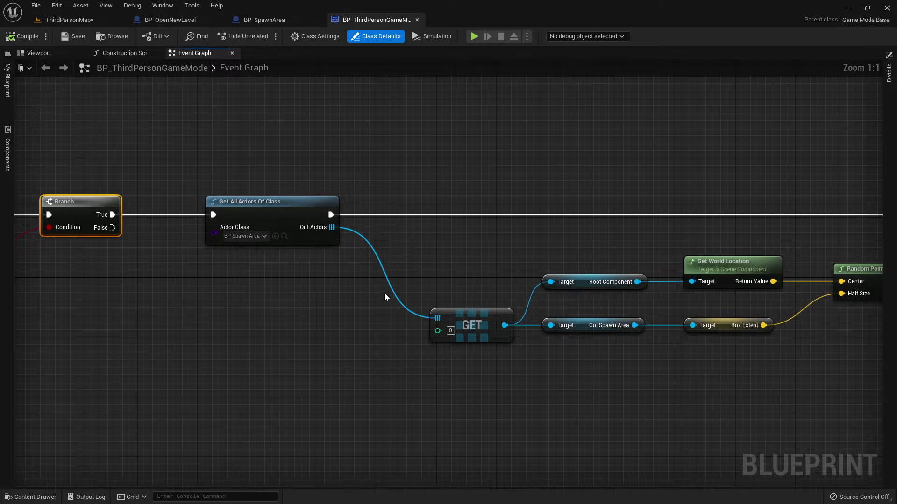
right_click_drag(385, 294, 288, 300)
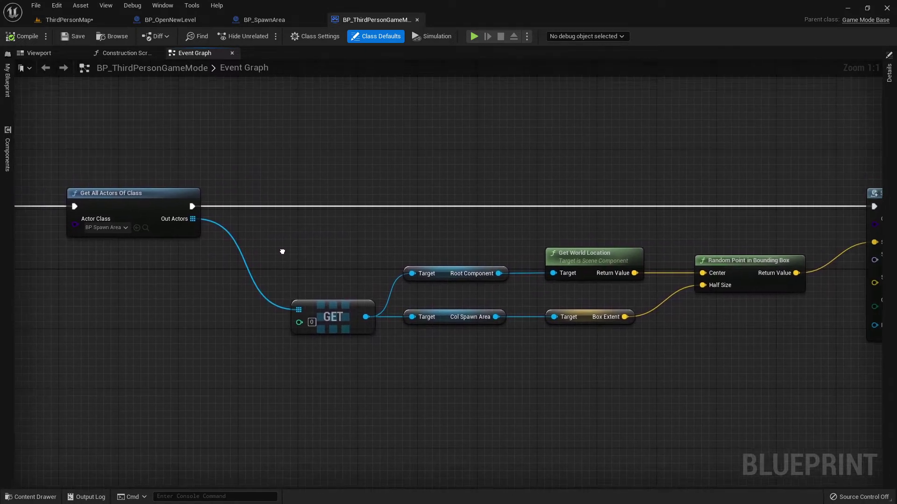
mouse_move(245, 278)
right_mouse_down()
mouse_move(107, 239)
mouse_move(217, 242)
right_mouse_up()
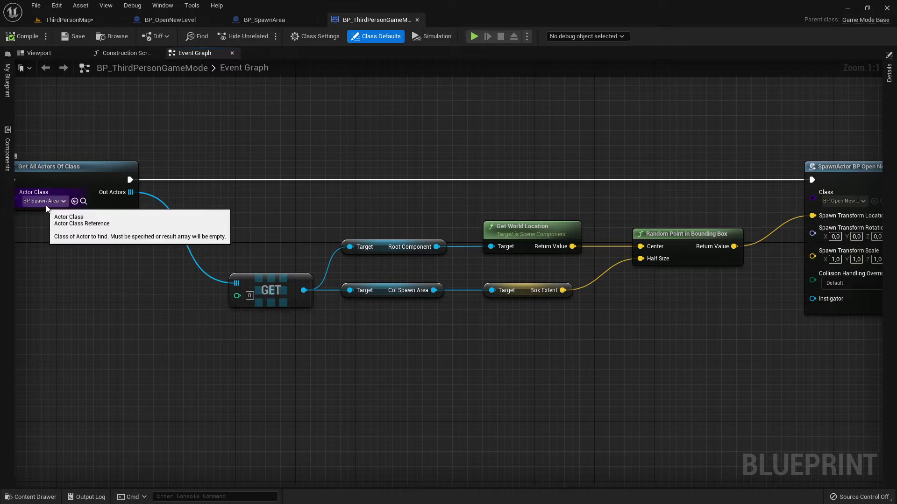
left_click(161, 20)
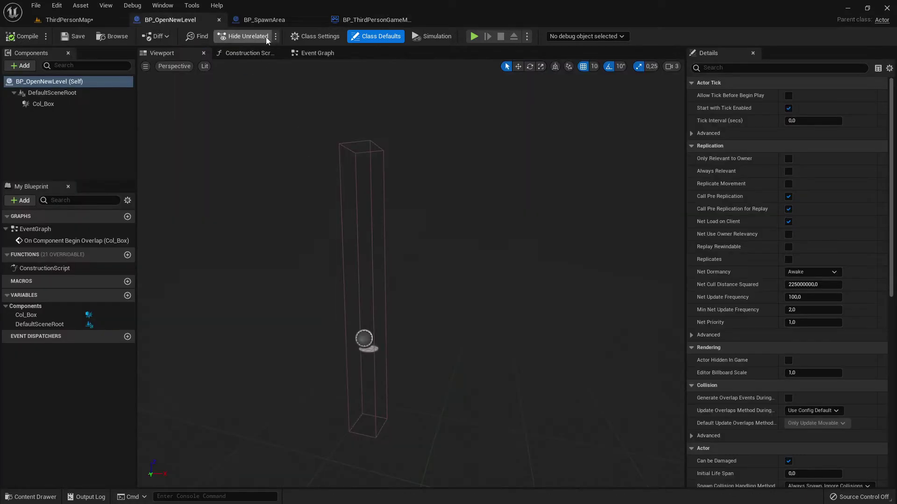
left_click(264, 20)
left_click(364, 21)
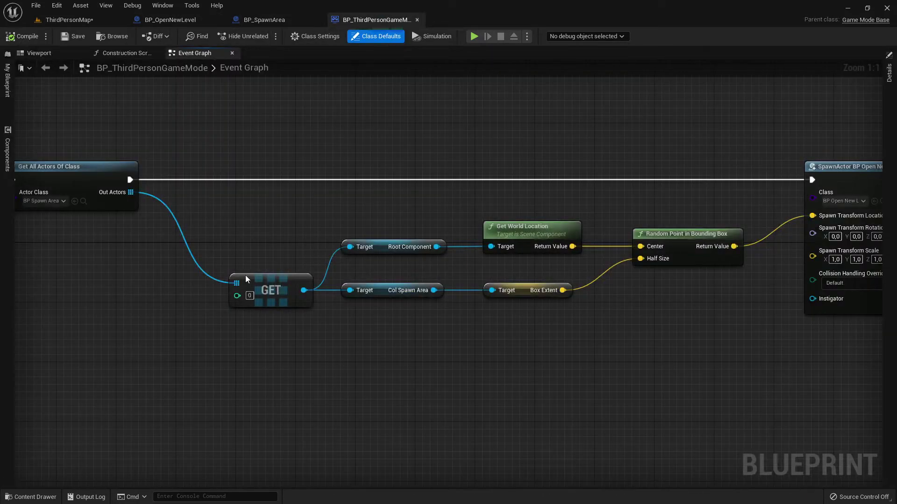
left_click(263, 20)
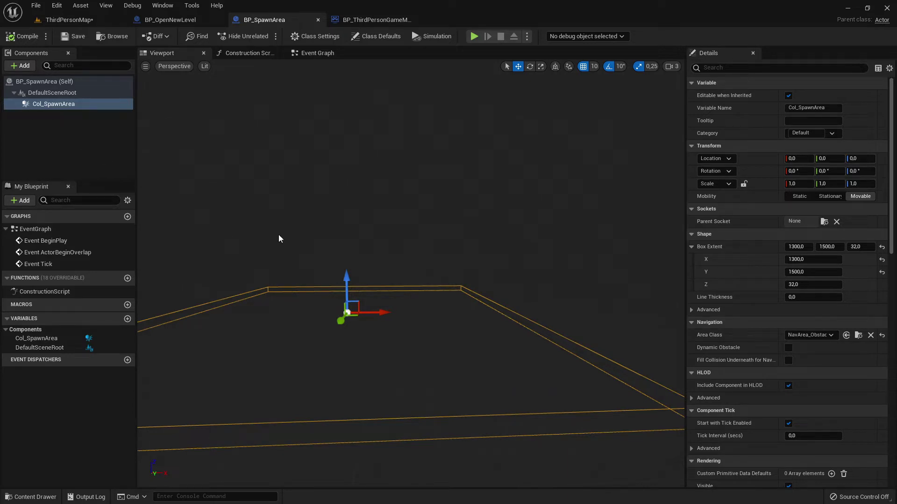
left_click(46, 104)
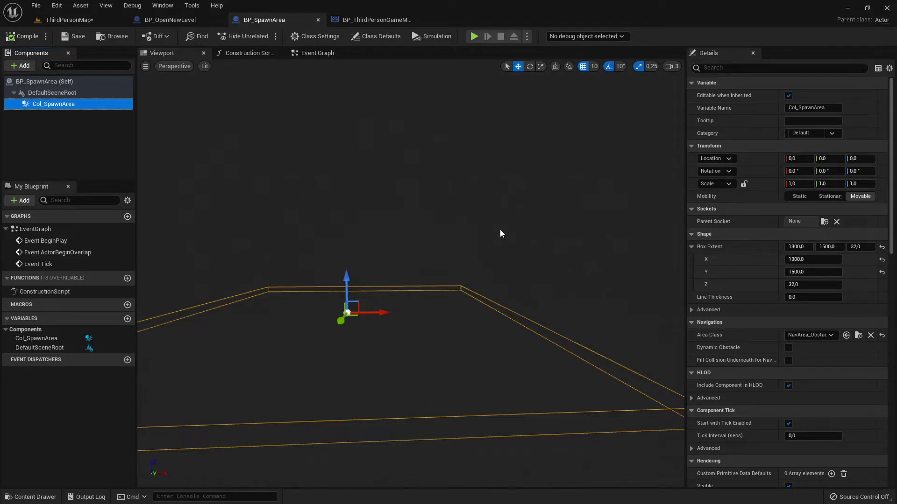
left_click(371, 20)
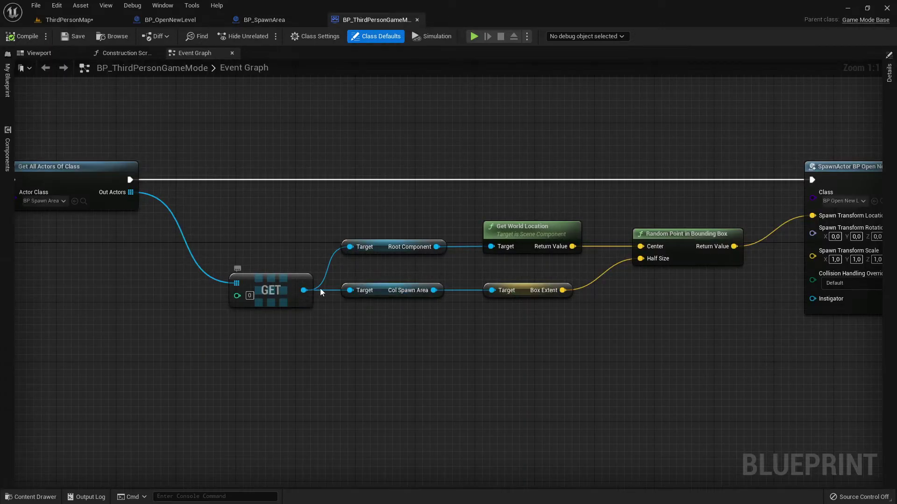
right_click_drag(413, 236, 329, 218)
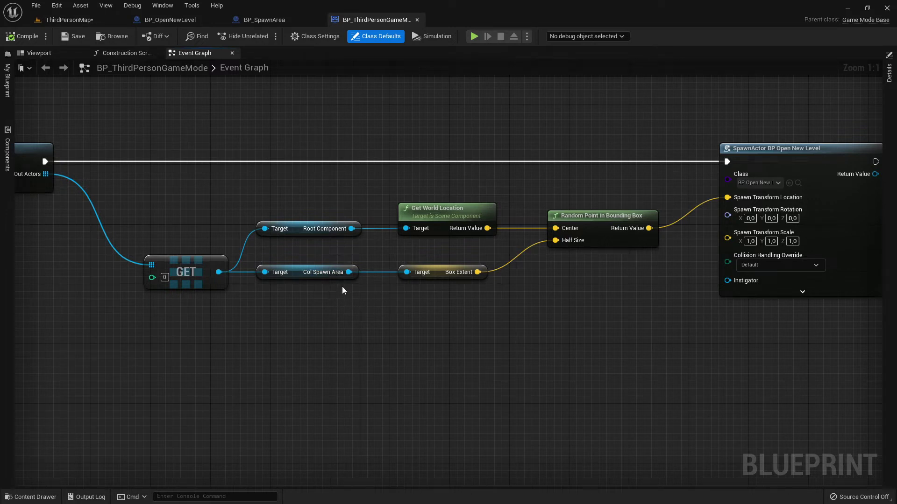
right_click_drag(342, 286, 335, 284)
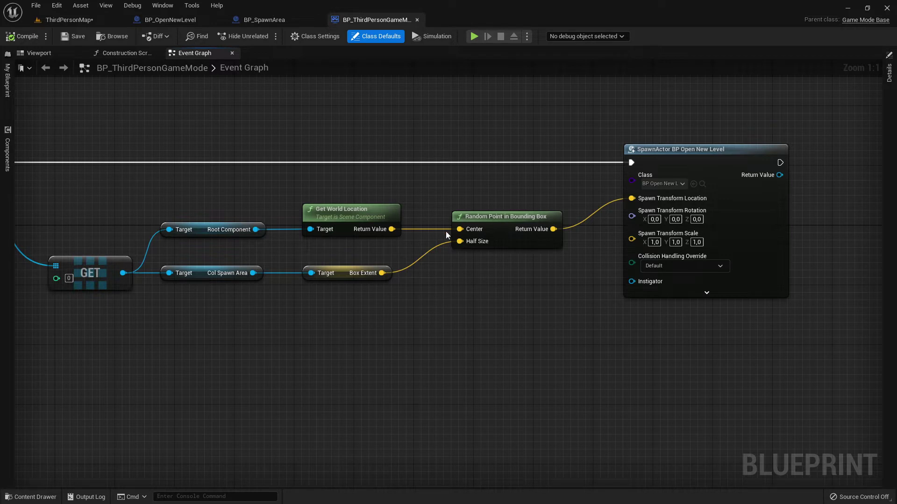
right_click_drag(500, 307, 442, 319)
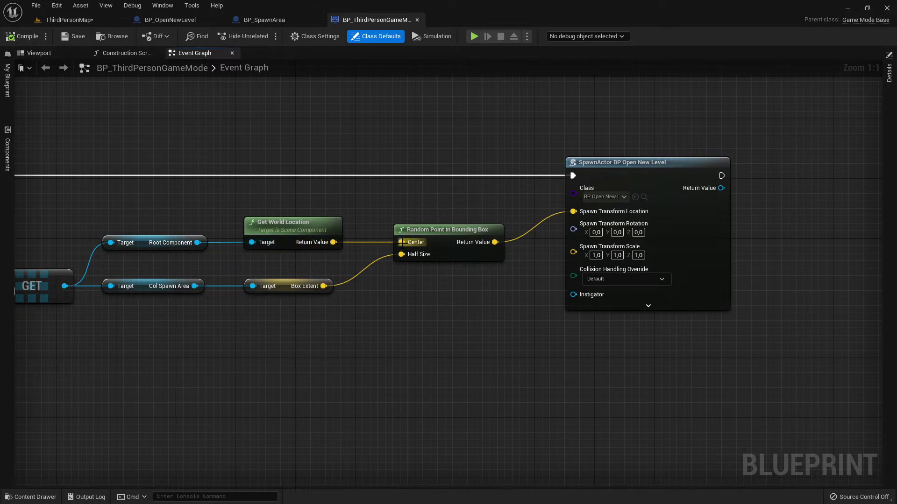
right_click_drag(90, 263, 199, 253)
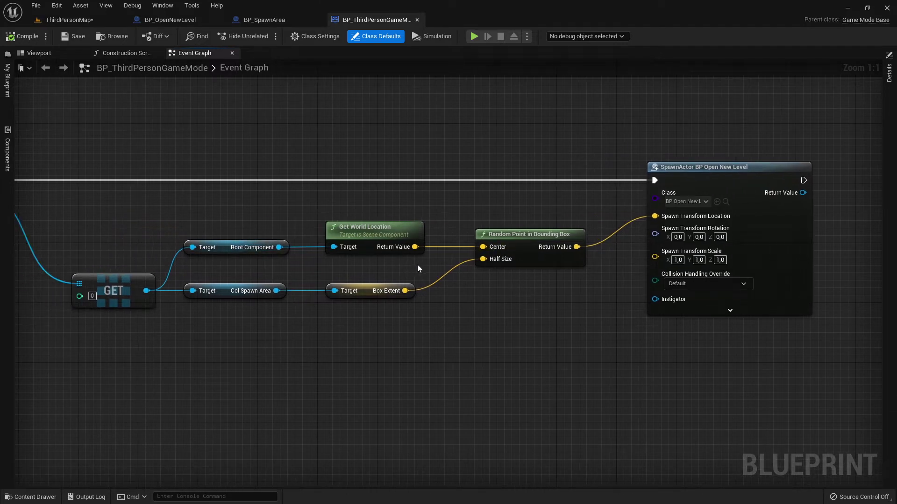
right_click_drag(417, 266, 320, 267)
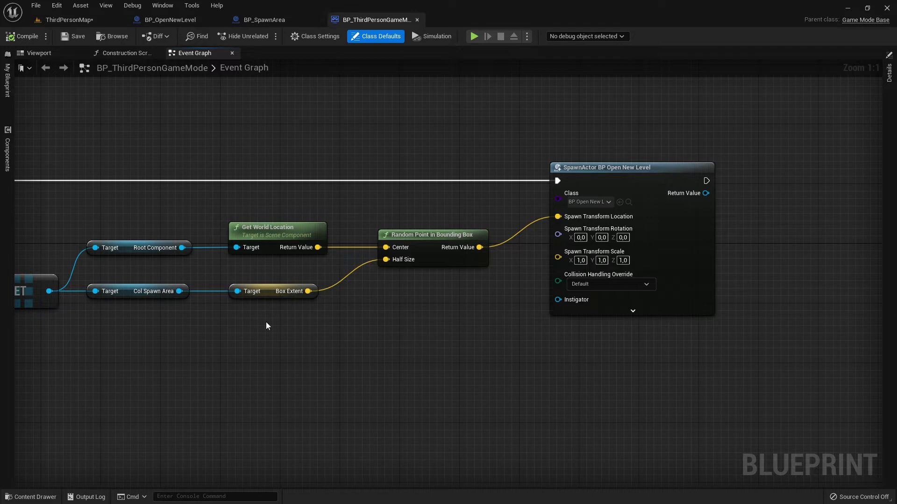
right_click_drag(381, 279, 243, 286)
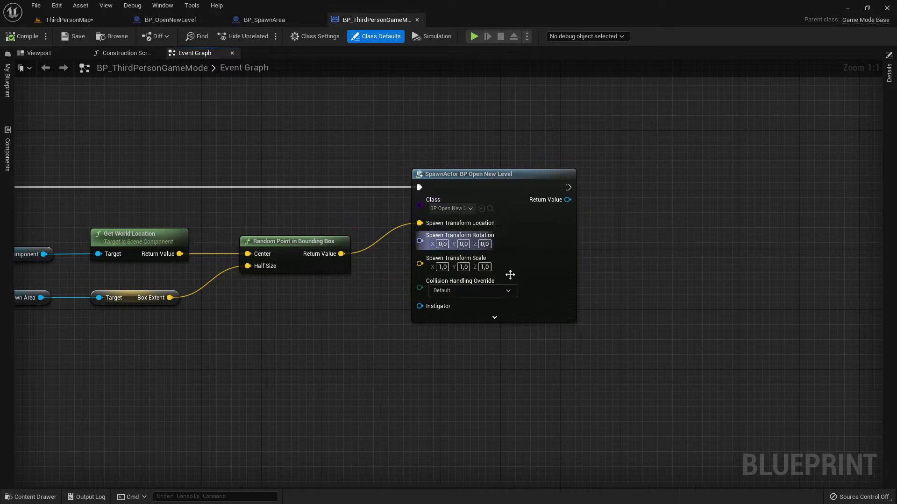
Zoom out the GameMode Event Graph to frame the whole chain from Event BeginPlay.
left_click(166, 21)
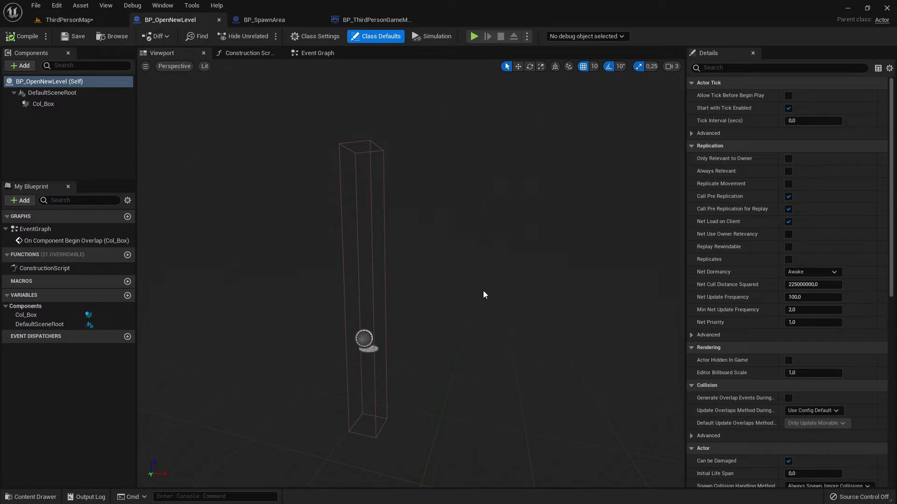
left_click(366, 24)
scroll(307, 259, "down", 2)
scroll(420, 280, "down", 1)
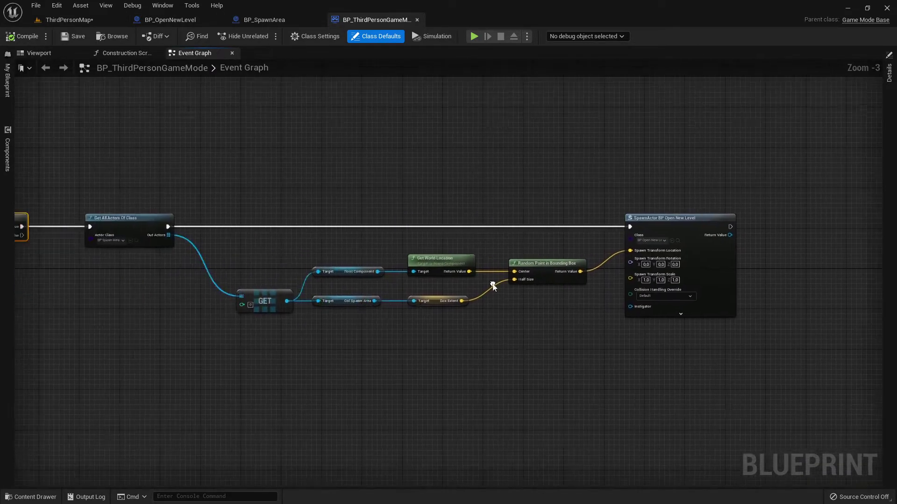
scroll(514, 304, "down", 1)
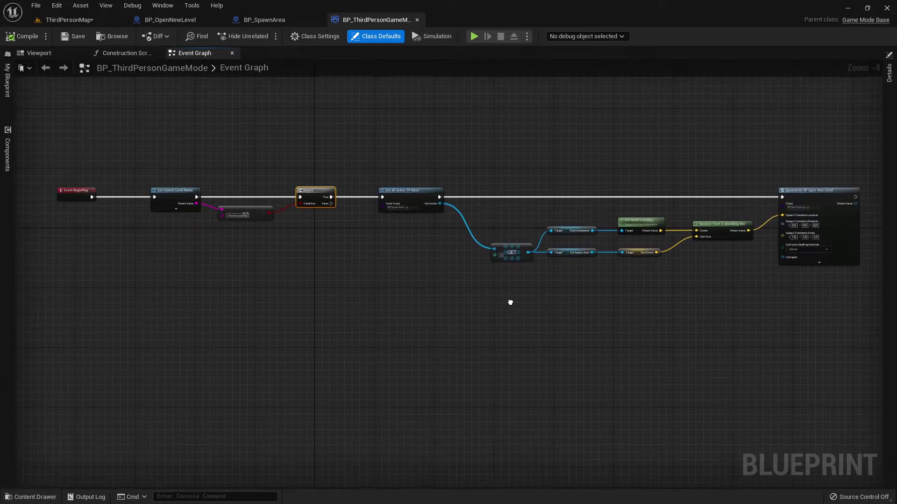
right_click_drag(505, 305, 434, 321)
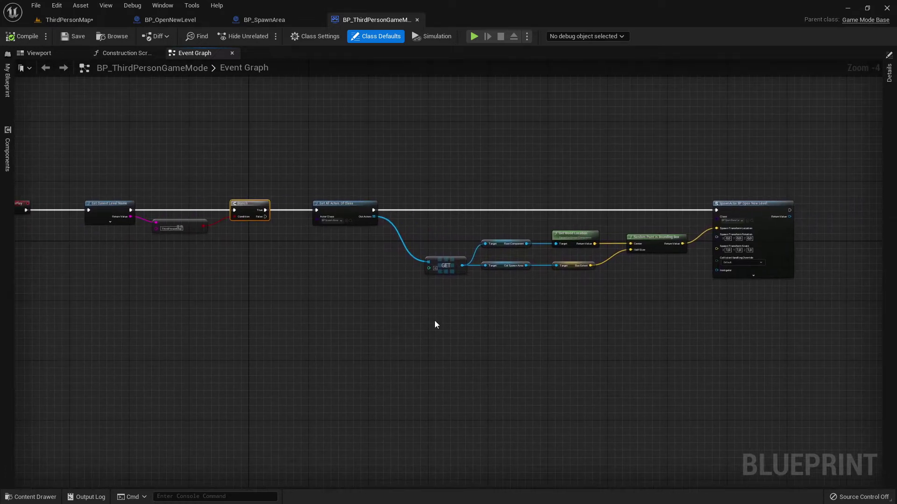
Glance at BP_SpawnArea and BP_OpenNewLevel, then return to ThirdPersonMap.
left_click(275, 20)
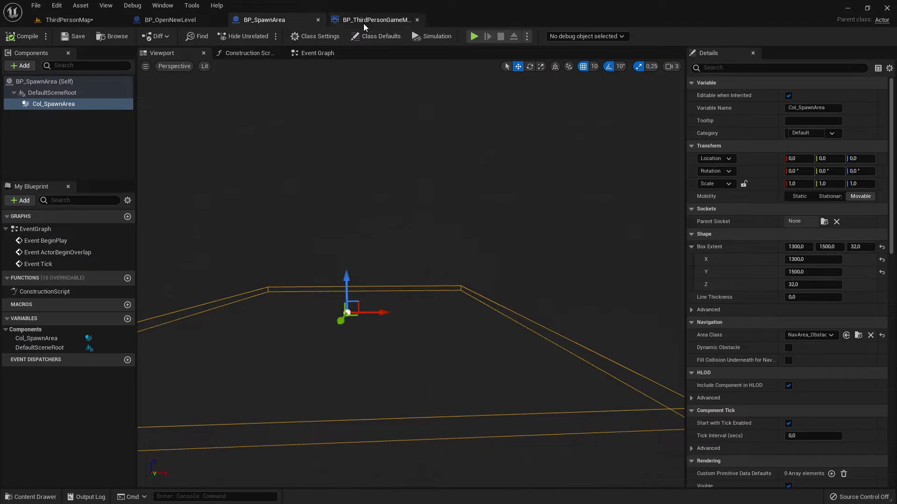
left_click(180, 23)
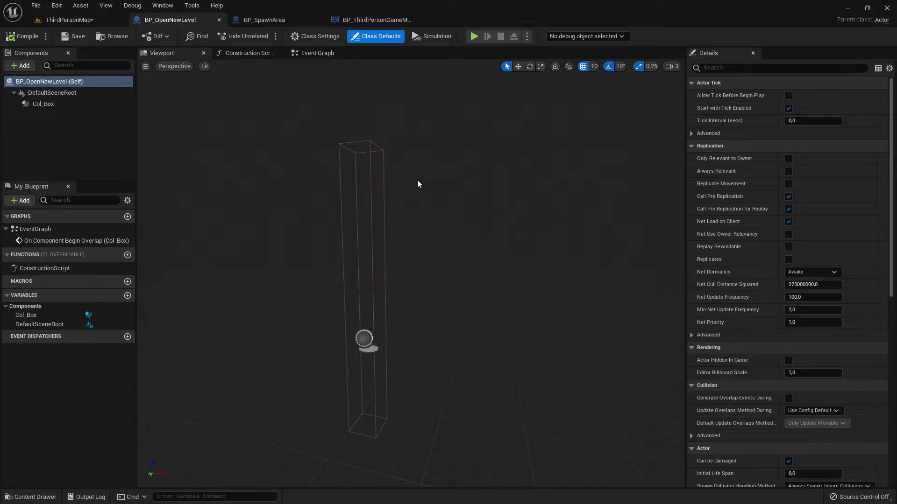
left_click(79, 23)
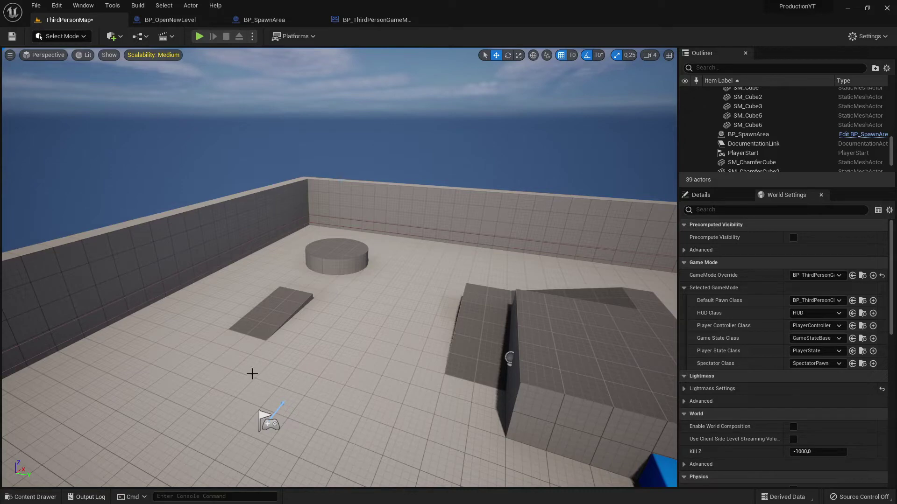
Undock the Details, My Blueprint and Components sidebars in BP_ThirdPersonGameMode and narrow the Details panel.
left_click(272, 20)
left_click(382, 21)
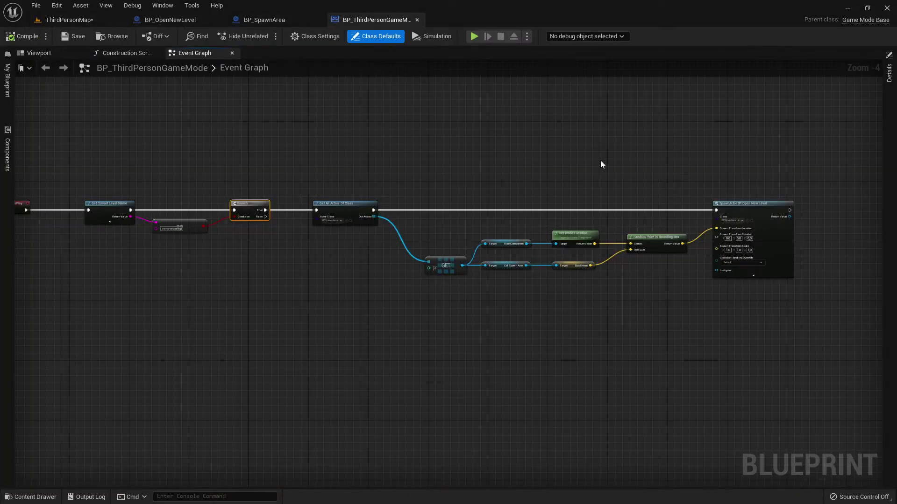
right_click(889, 70)
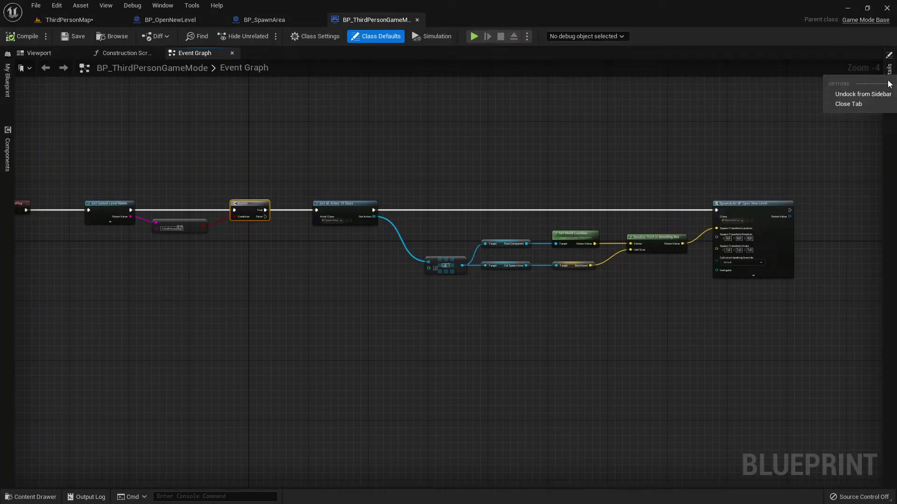
left_click(859, 97)
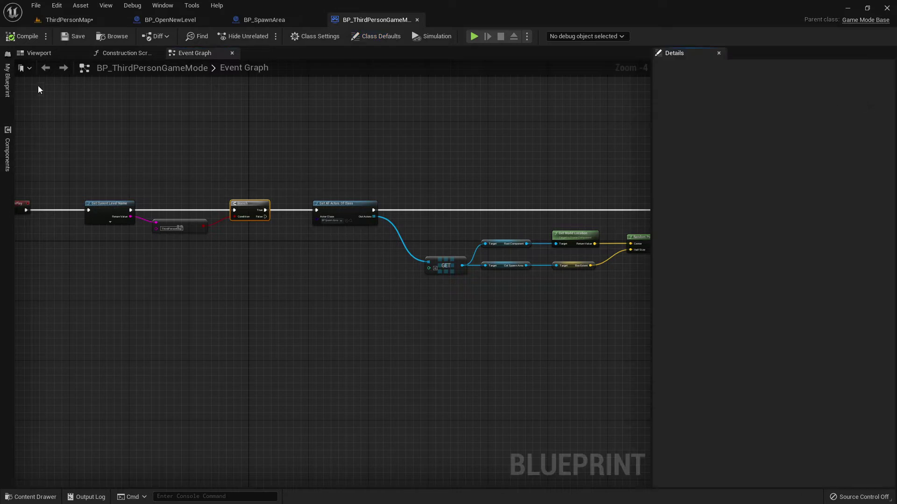
right_click(7, 79)
left_click(40, 102)
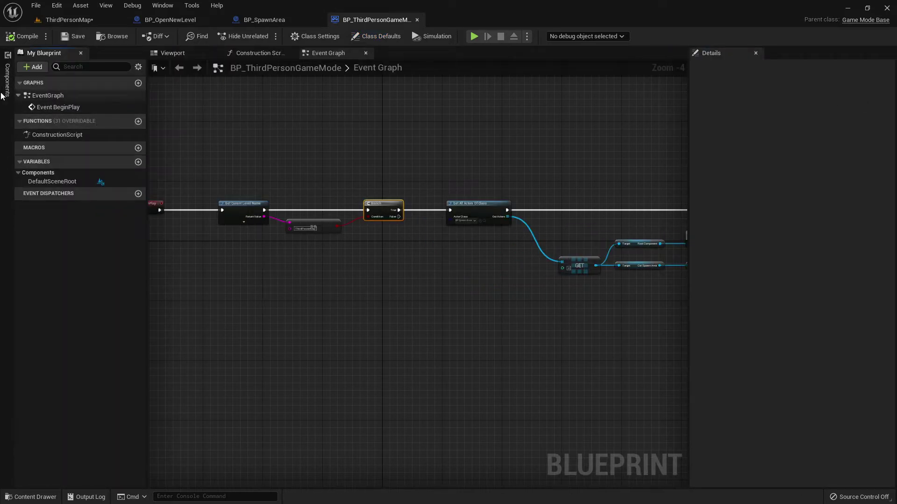
right_click(4, 91)
left_click(37, 109)
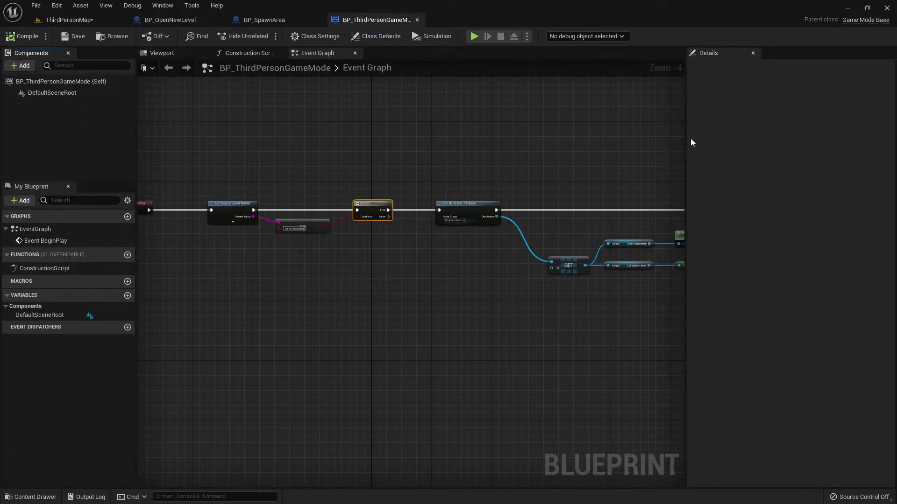
left_click_drag(685, 123, 766, 136)
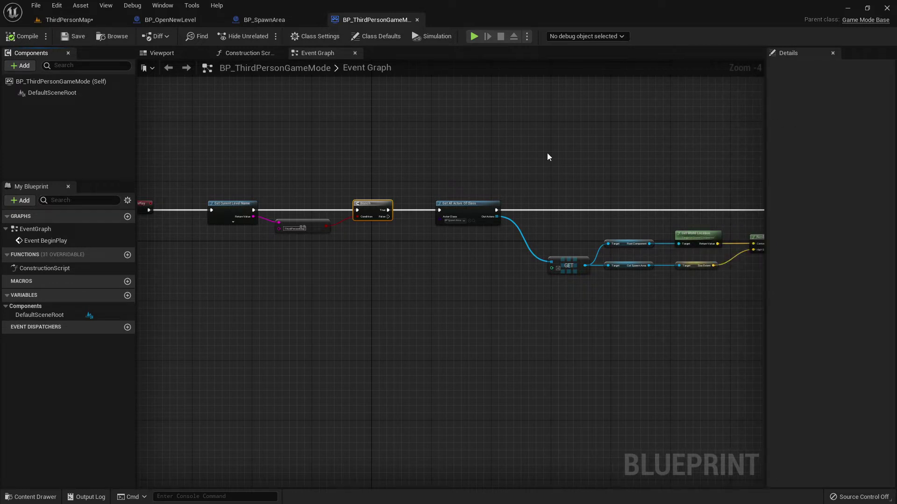
left_click(69, 20)
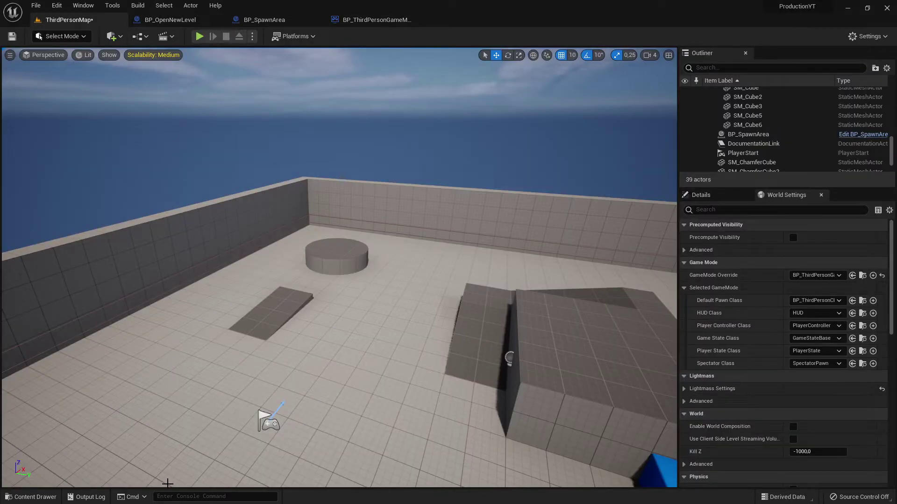
Select Col_Box in BP_OpenNewLevel and view its 32 × 32 × 300 box extent from several angles.
left_click(172, 20)
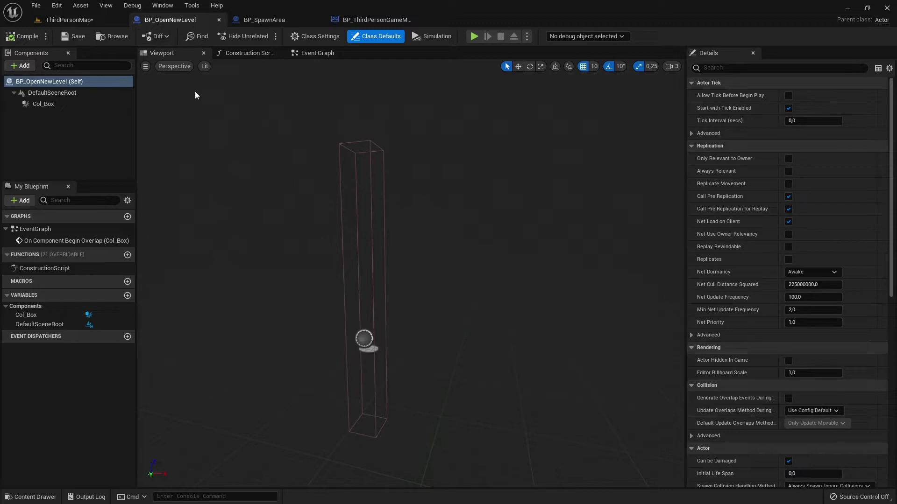
mouse_move(300, 372)
right_mouse_down()
mouse_move(327, 355)
mouse_move(354, 157)
right_mouse_up()
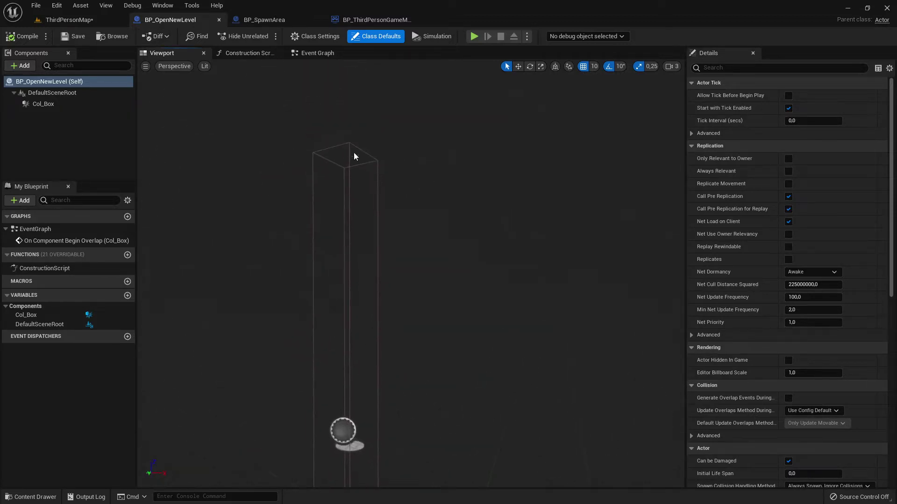
right_click_drag(346, 501, 392, 394)
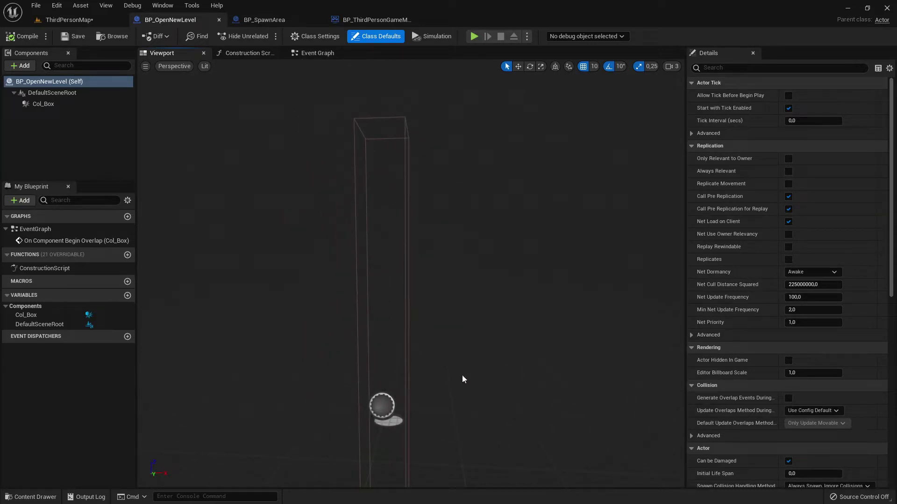
left_click(40, 107)
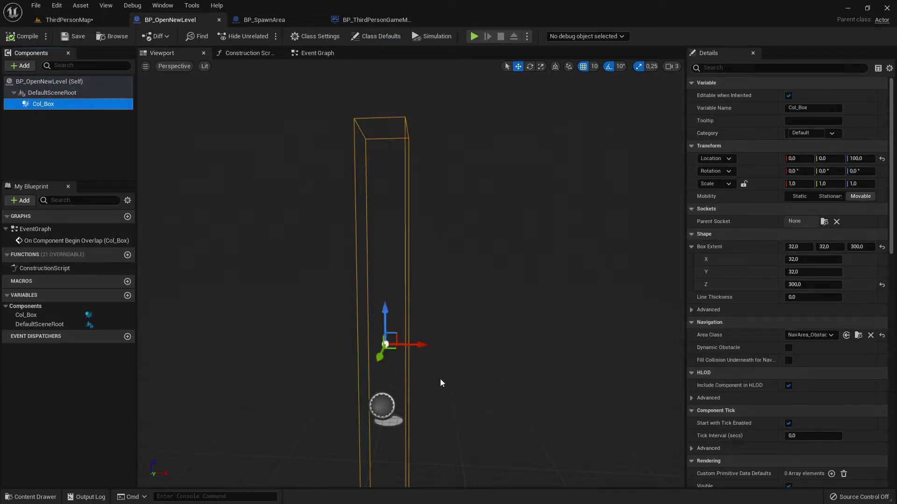
scroll(440, 383, "up", 5)
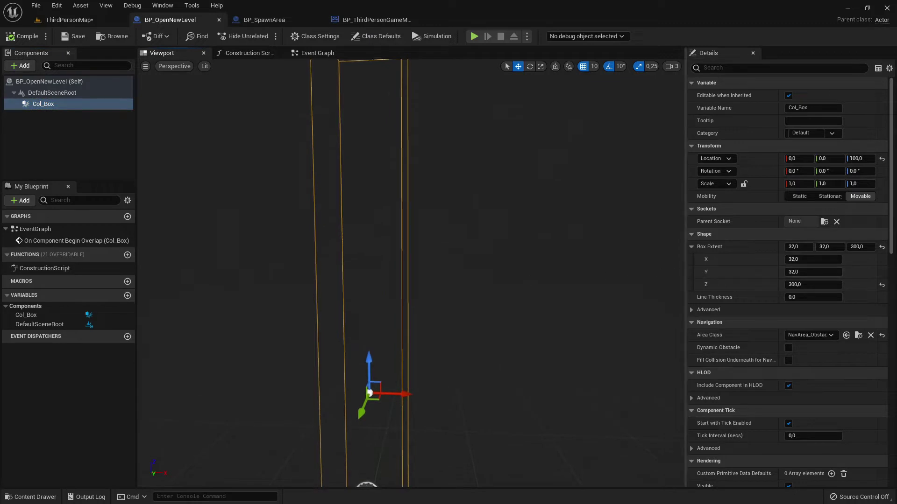
scroll(658, 204, "down", 3)
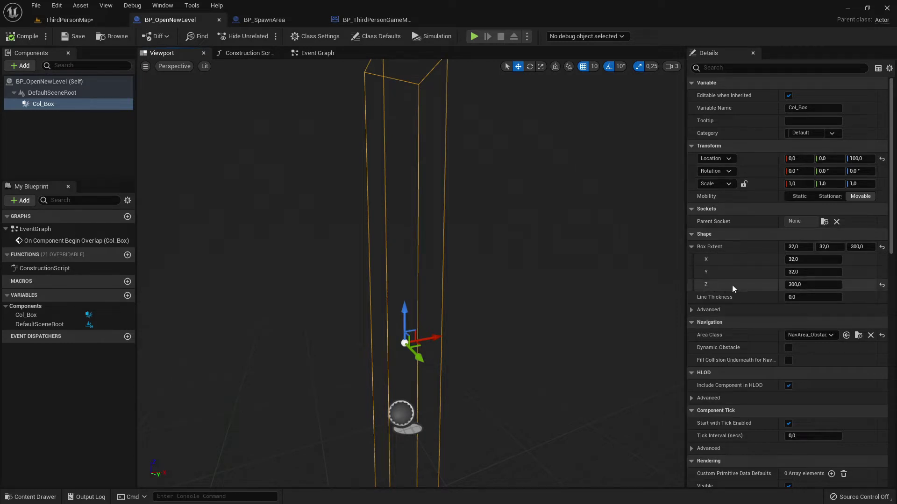
left_click_drag(521, 307, 459, 334)
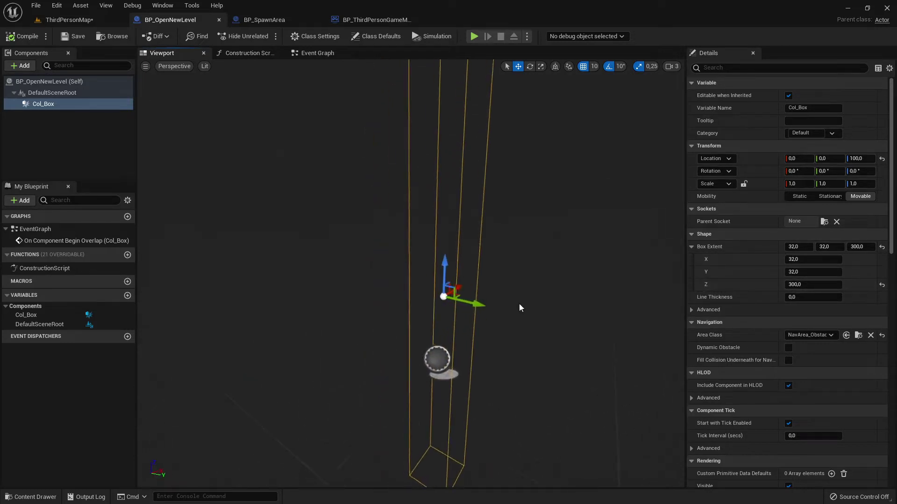
left_click_drag(470, 64, 439, 103)
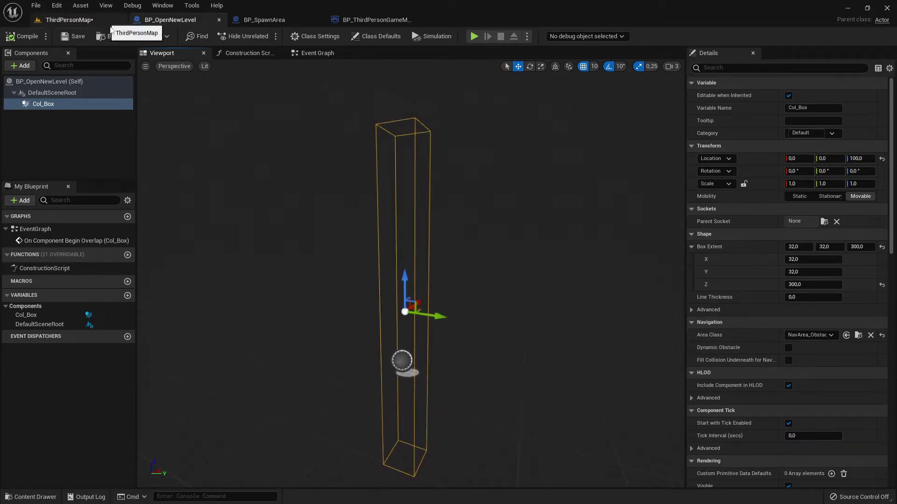
Fly along the ThirdPersonMap wall, selecting SM_Cube5 and the TextRenderActor.
left_click(110, 20)
right_click_drag(307, 219, 307, 219)
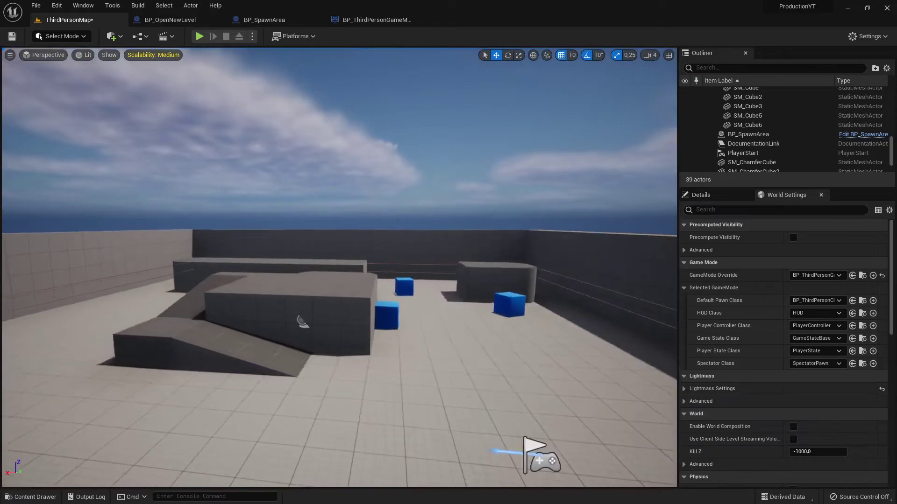
mouse_move(302, 322)
right_mouse_down()
mouse_move(614, 271)
mouse_move(568, 202)
right_mouse_up()
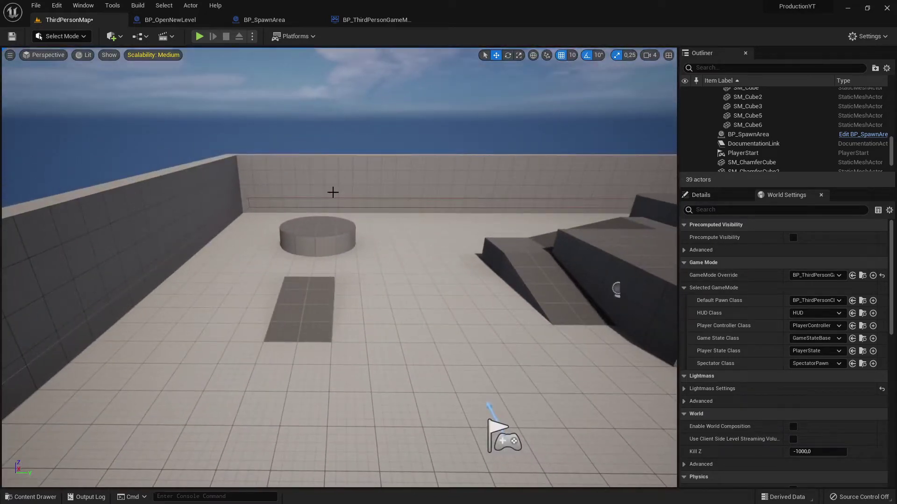
mouse_move(262, 314)
right_mouse_down()
mouse_move(378, 323)
mouse_move(310, 310)
mouse_move(418, 262)
mouse_move(182, 165)
right_mouse_up()
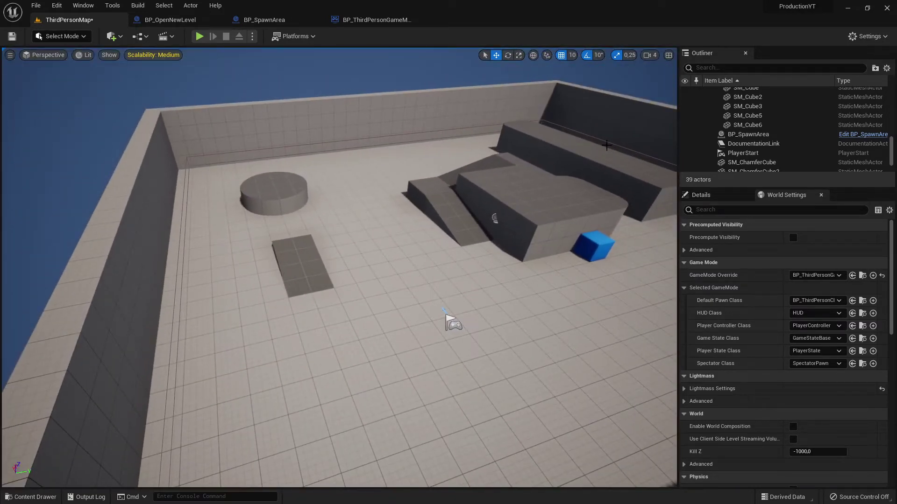
right_click_drag(606, 145, 471, 252)
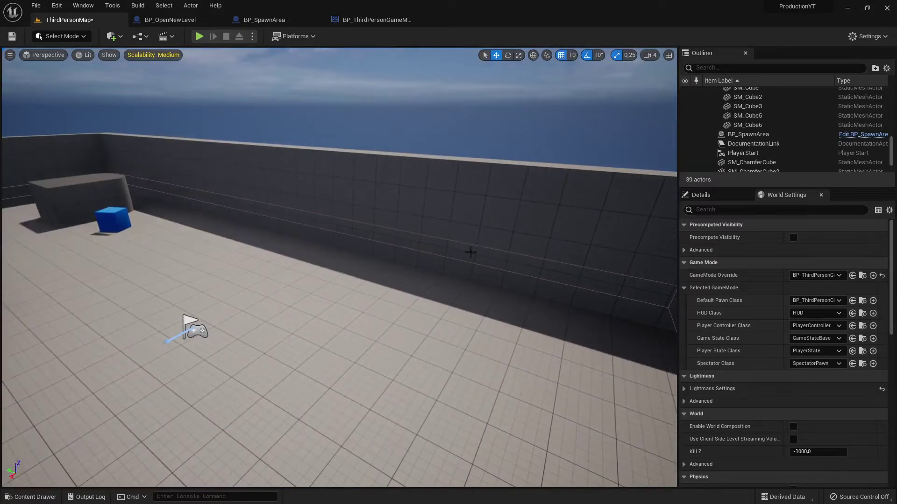
left_click(460, 245)
scroll(733, 173, "down", 2)
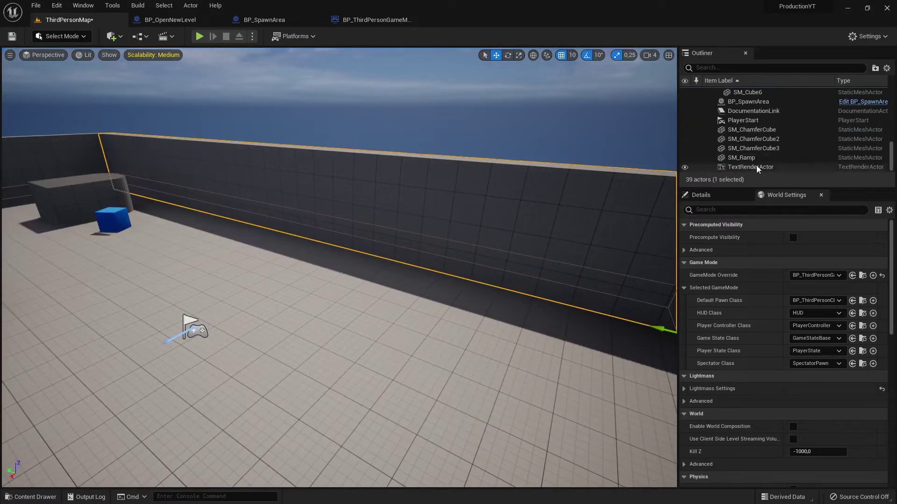
left_click(794, 167)
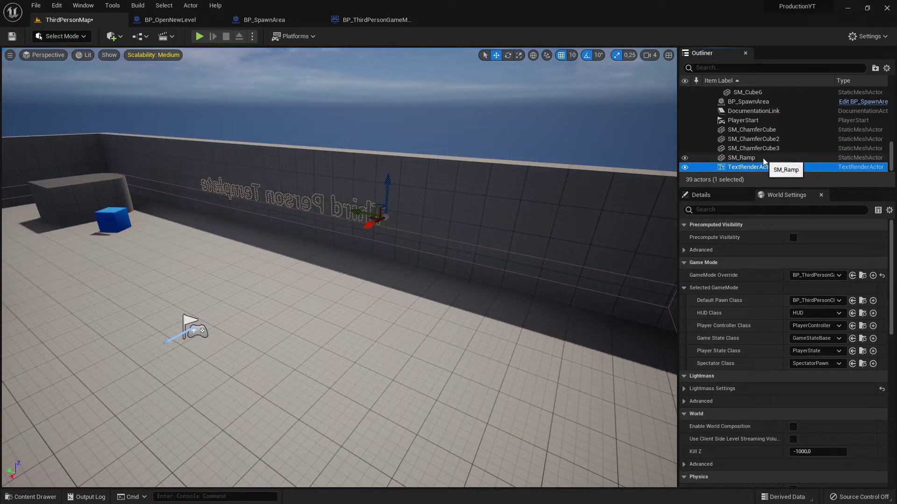
Scroll the Outliner and focus the viewport on the BP_SpawnArea actor.
scroll(775, 163, "up", 3)
scroll(778, 164, "up", 3)
scroll(780, 161, "up", 3)
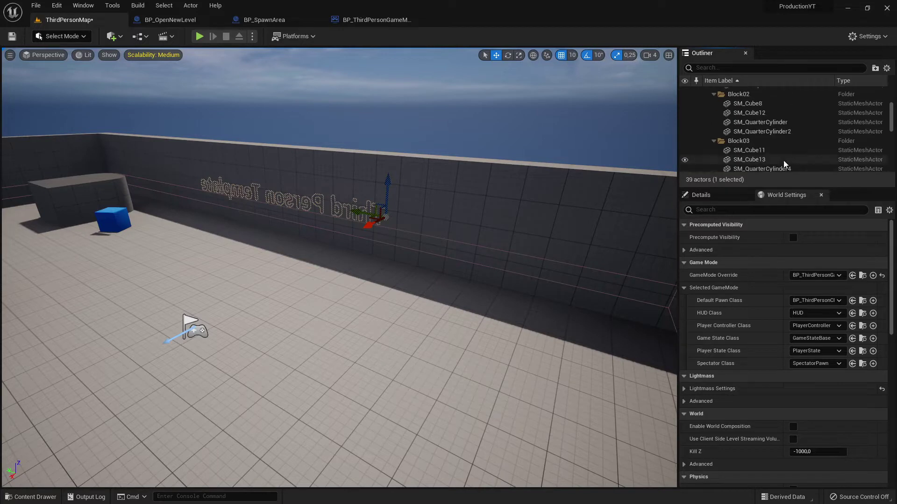
scroll(789, 163, "up", 2)
scroll(800, 138, "down", 3)
scroll(800, 138, "up", 3)
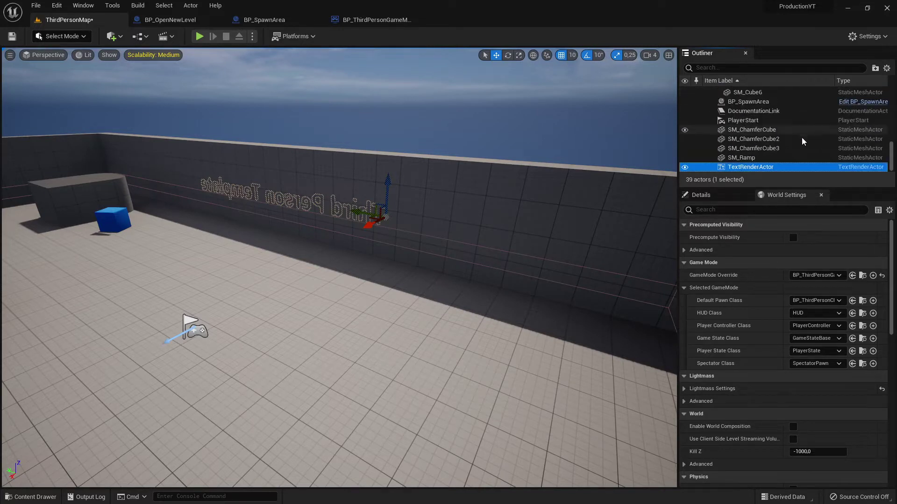
scroll(776, 158, "up", 2)
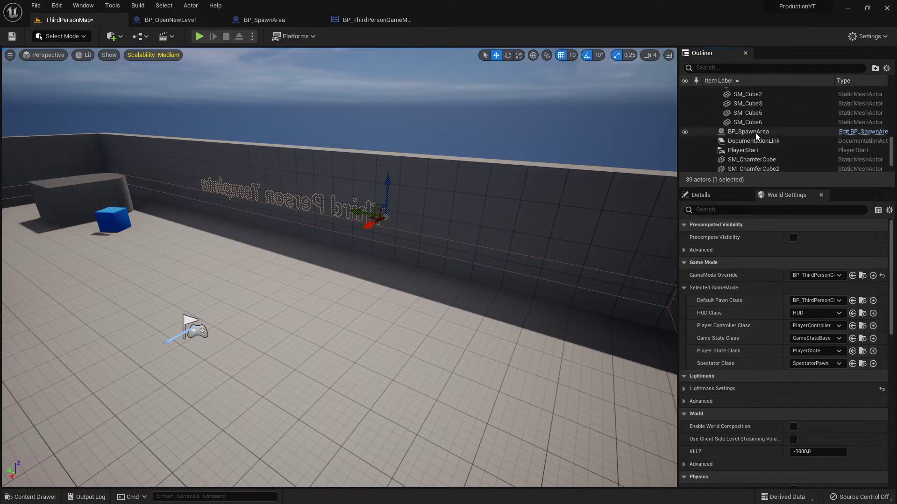
double_click(749, 131)
right_click_drag(338, 266, 339, 266)
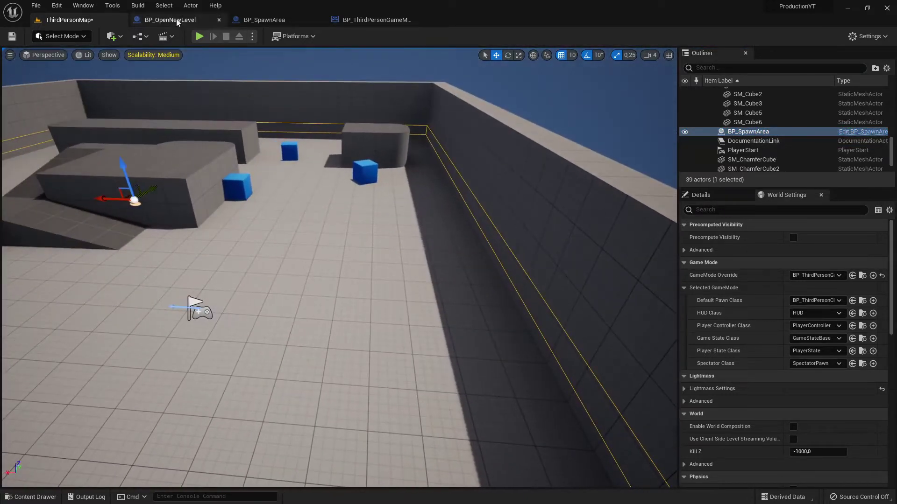
left_click(30, 497)
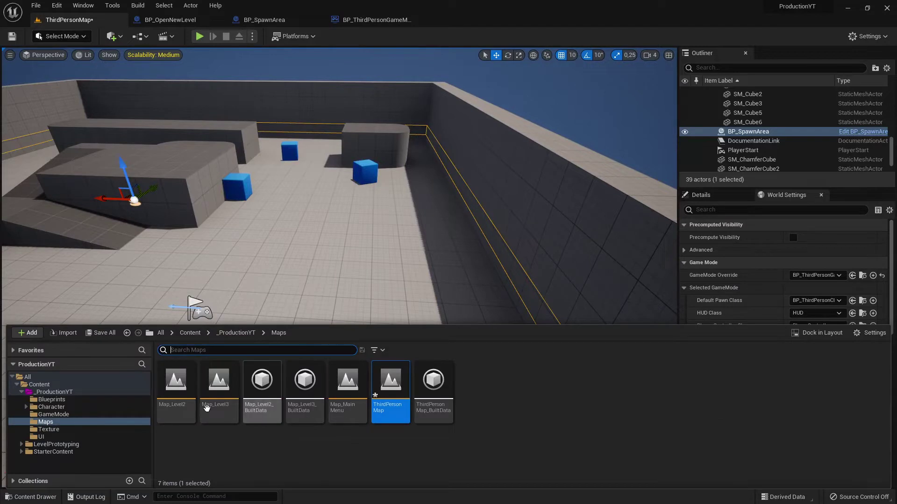
left_click(59, 399)
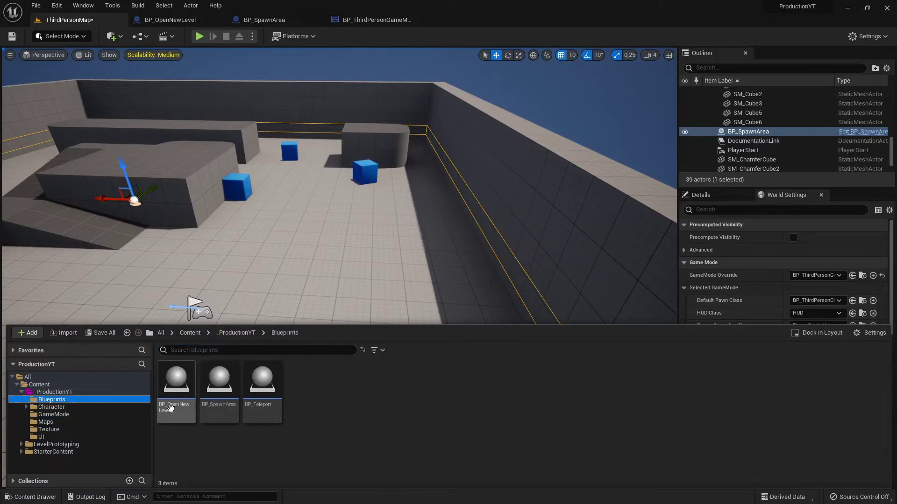
mouse_move(176, 379)
left_mouse_down()
mouse_move(281, 267)
mouse_move(323, 167)
left_mouse_up()
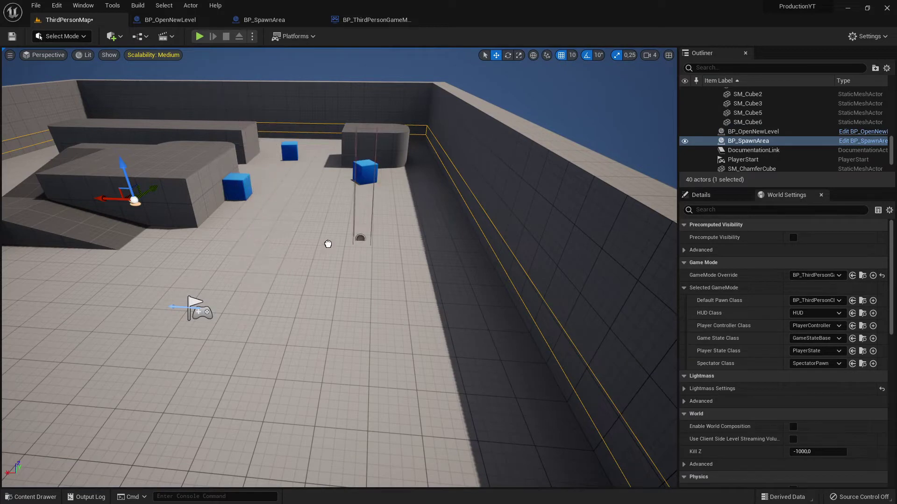
mouse_move(108, 197)
left_mouse_down()
mouse_move(415, 318)
mouse_move(212, 227)
left_mouse_up()
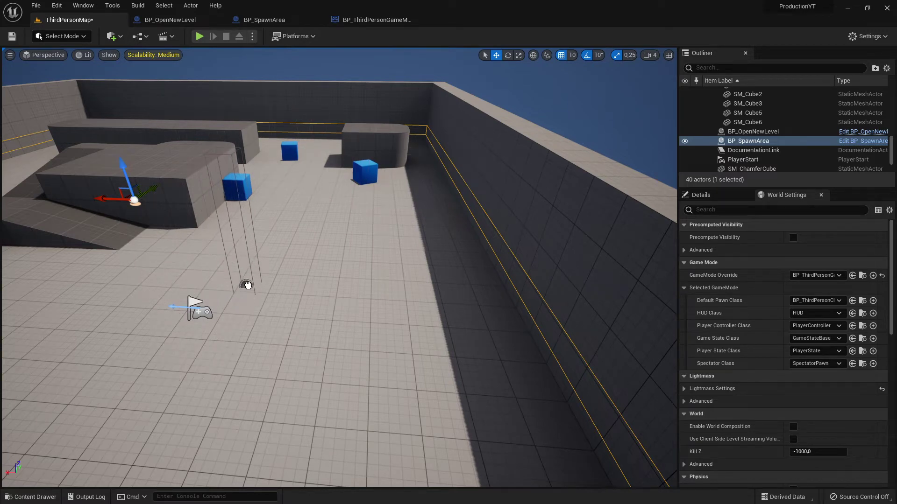
left_click_drag(212, 227, 250, 278)
mouse_move(302, 283)
right_mouse_down()
mouse_move(302, 243)
mouse_move(211, 247)
right_mouse_up()
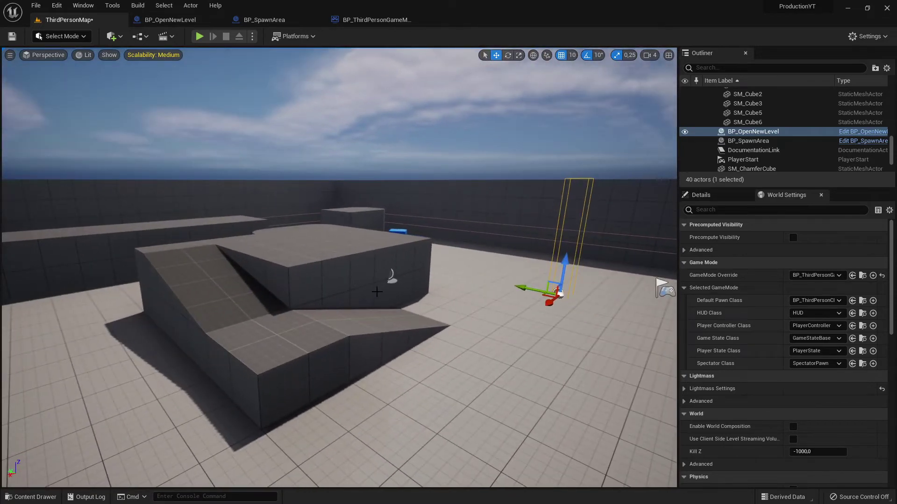
right_click_drag(377, 292, 393, 319)
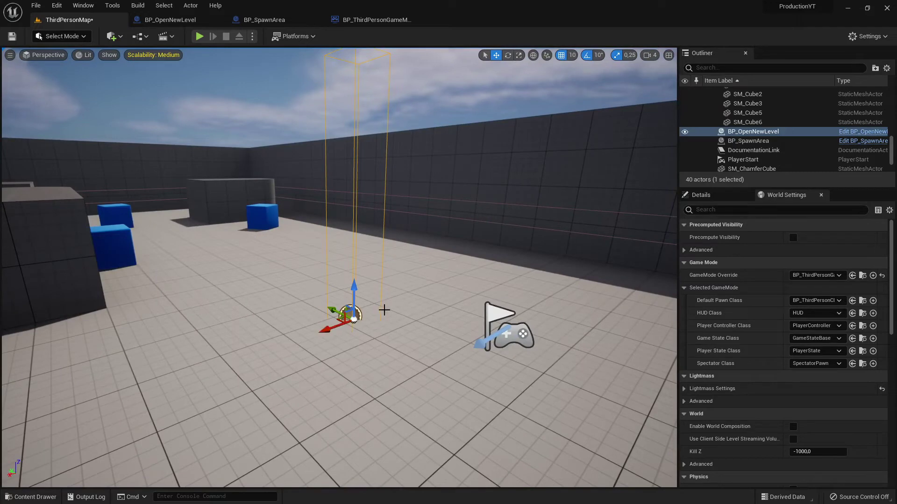
right_click_drag(384, 310, 521, 361)
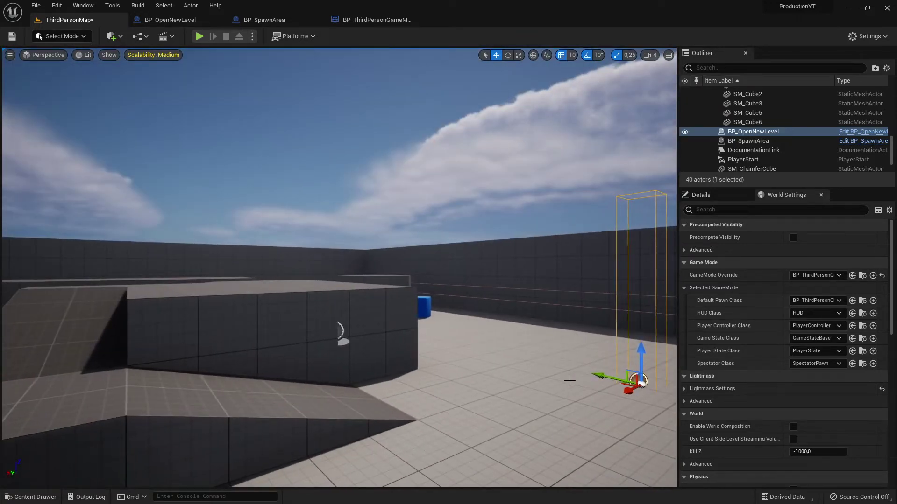
right_click_drag(374, 353, 196, 355)
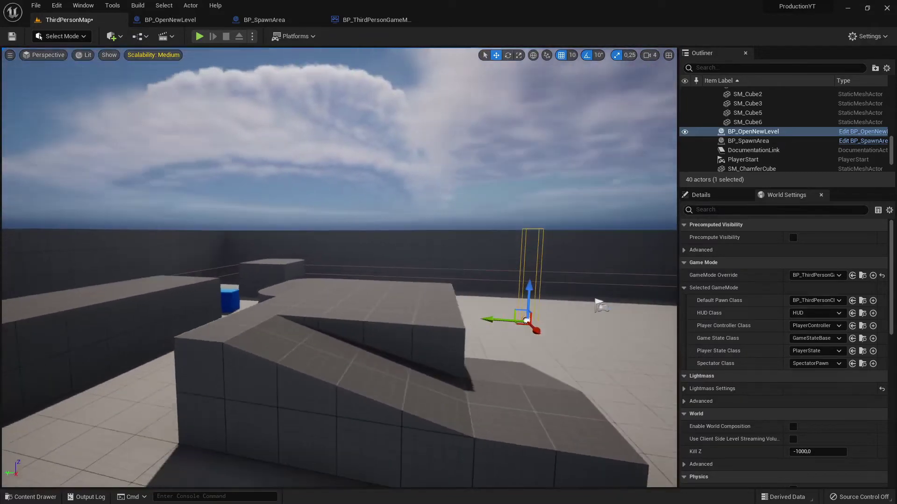
key("f")
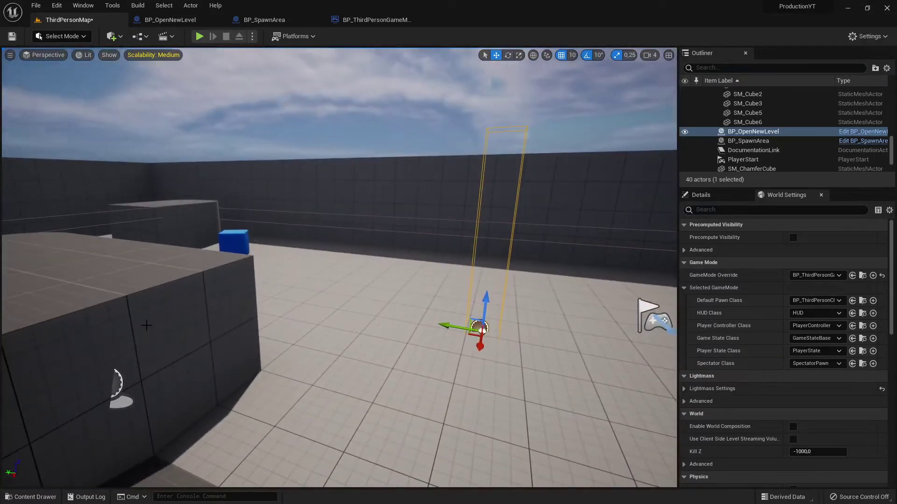
right_click_drag(129, 330, 70, 331)
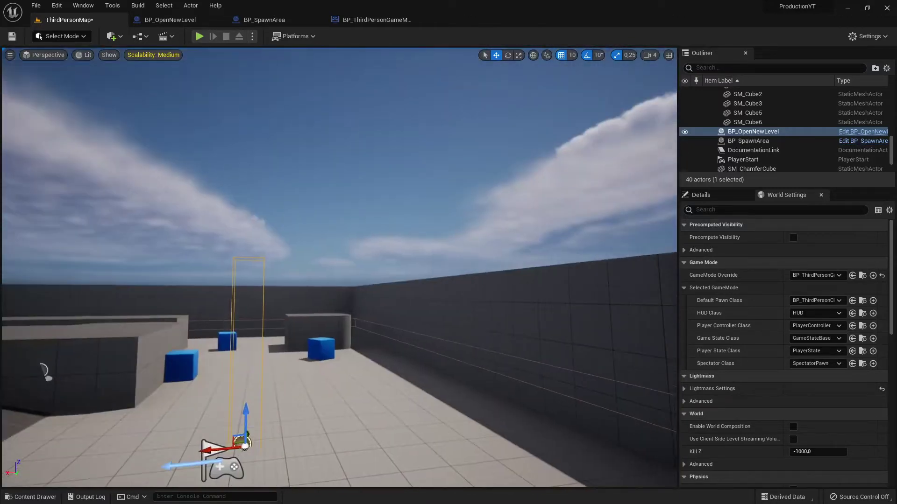
right_click_drag(340, 348, 339, 347)
right_click_drag(327, 306, 327, 306)
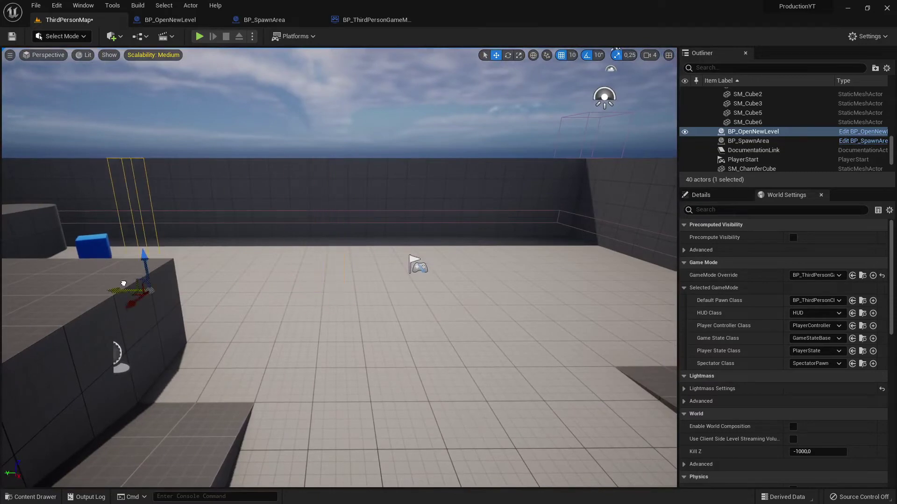
right_click_drag(129, 340, 129, 340)
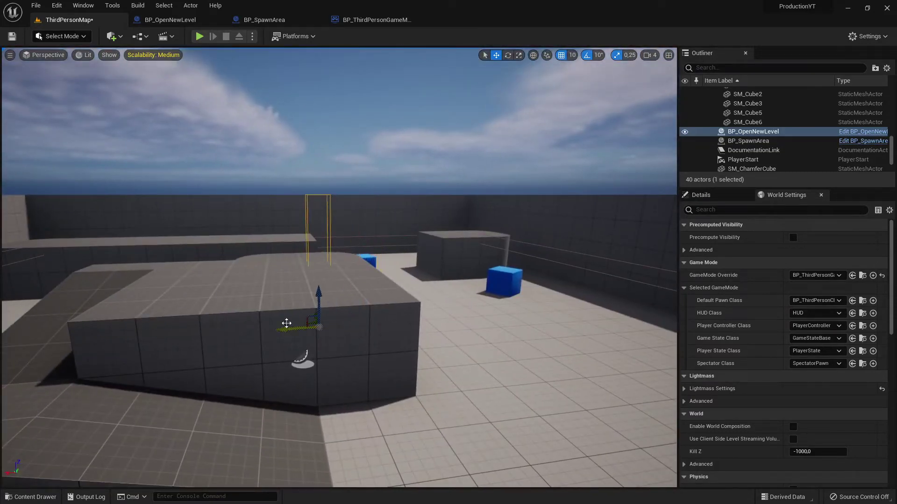
right_click_drag(286, 324, 286, 324)
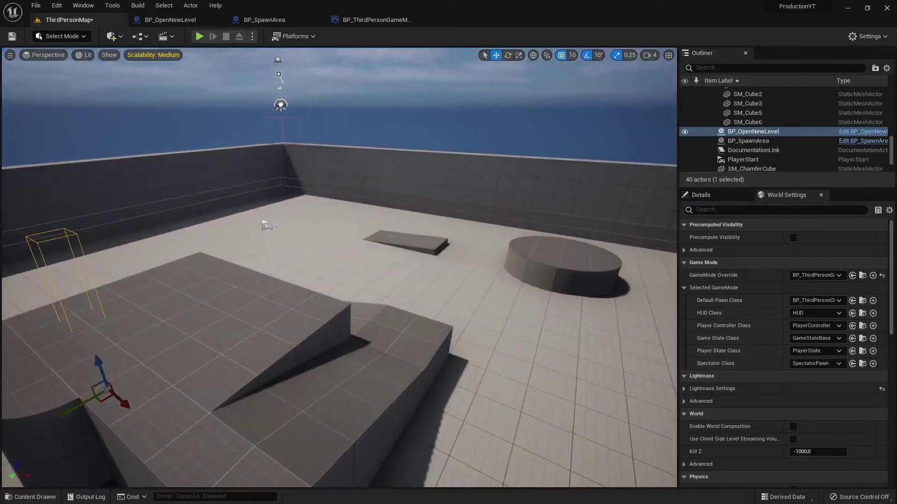
right_click_drag(184, 312, 322, 320)
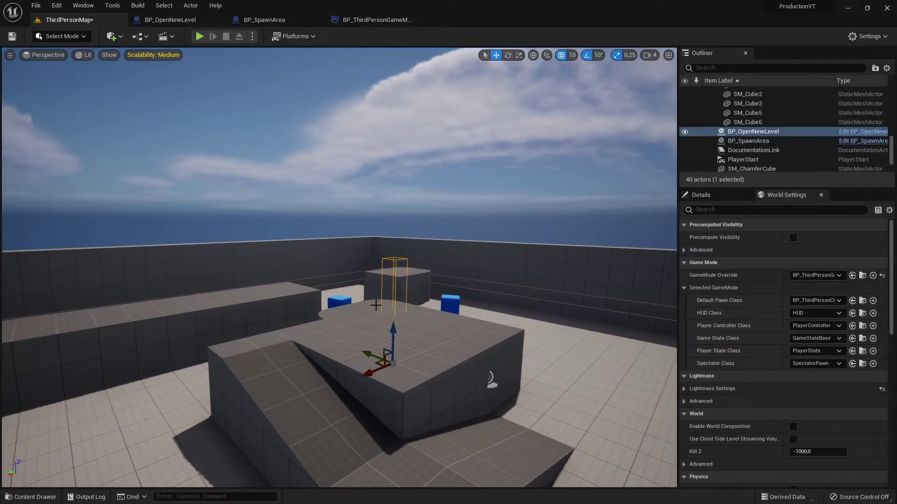
mouse_move(385, 302)
right_mouse_down()
mouse_move(424, 228)
mouse_move(446, 244)
mouse_move(420, 244)
right_mouse_up()
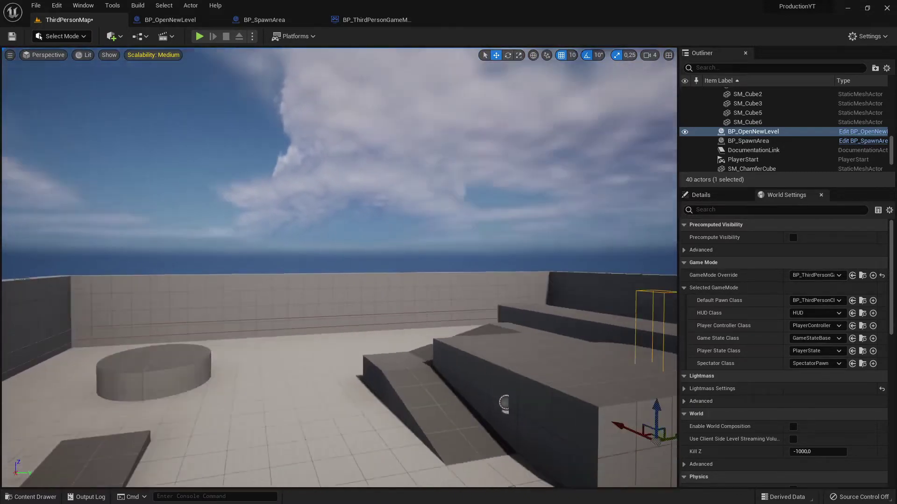
mouse_move(420, 244)
right_mouse_down()
mouse_move(470, 380)
mouse_move(470, 327)
mouse_move(508, 376)
right_mouse_up()
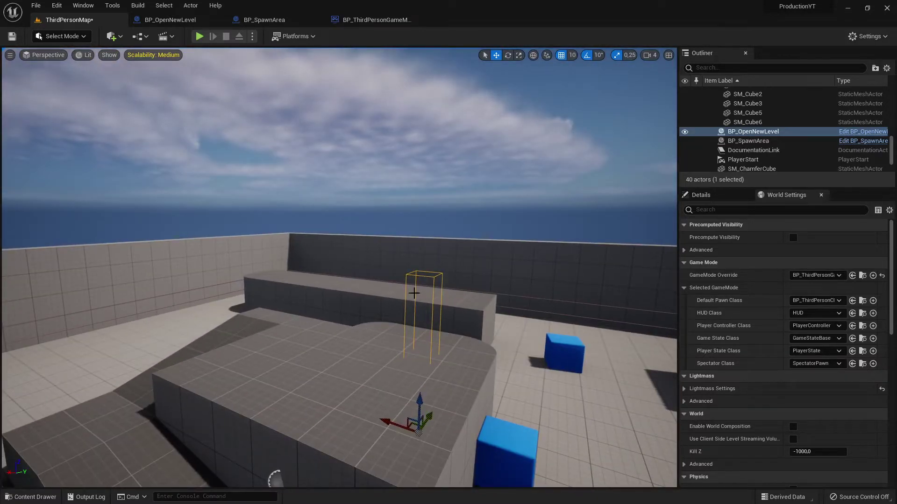
right_click_drag(505, 348, 472, 348)
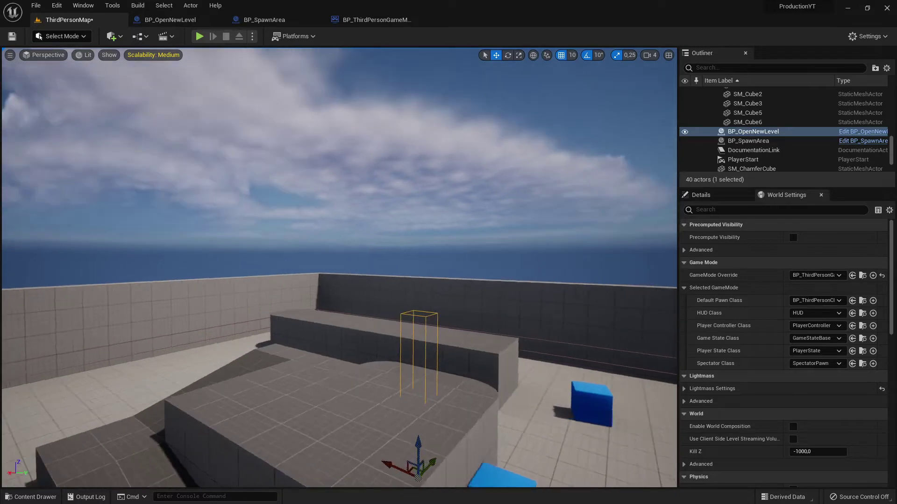
Compare BP_OpenNewLevel's collision box with the trigger actor placed in ThirdPersonMap.
left_click(169, 19)
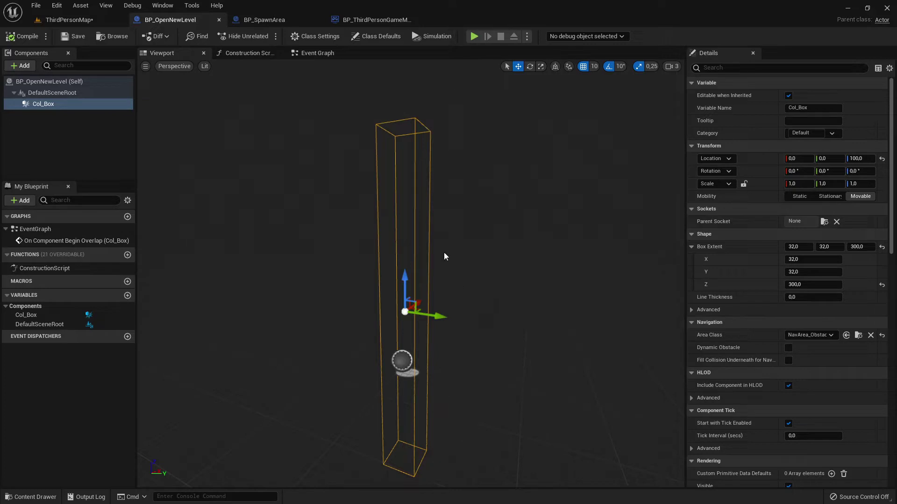
right_click_drag(400, 211, 434, 211)
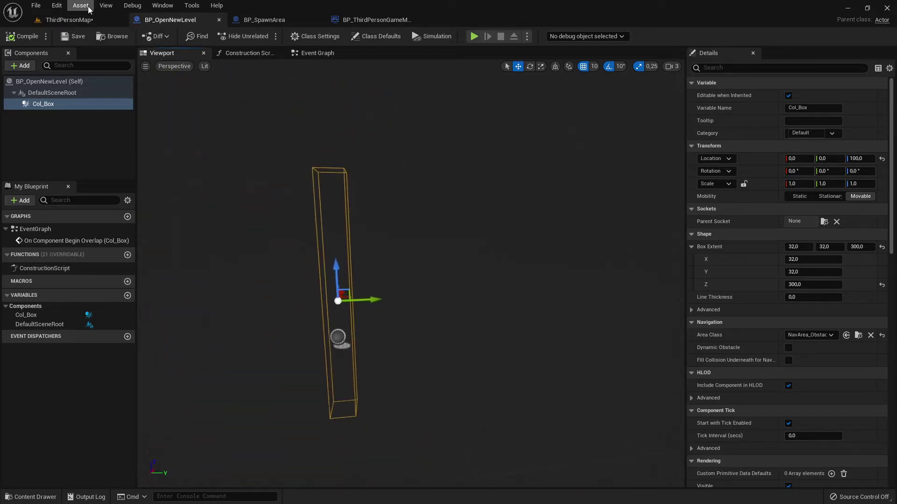
left_click(69, 20)
right_click_drag(400, 244, 378, 91)
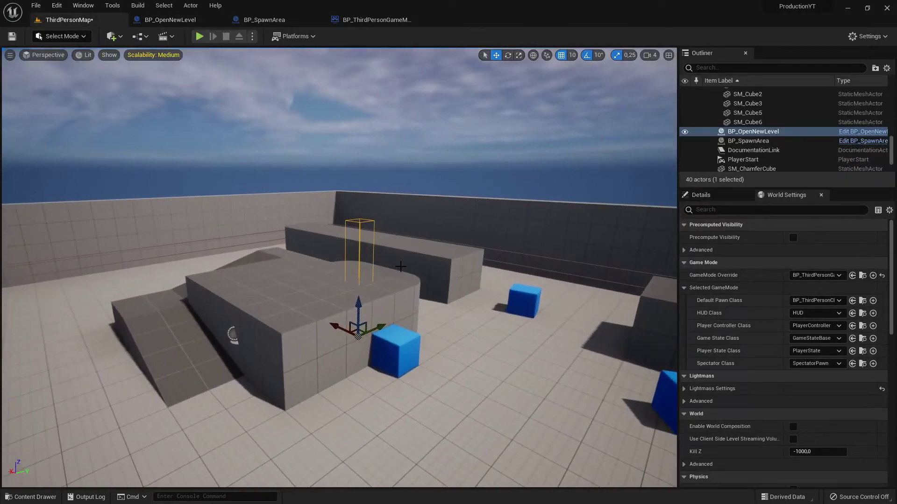
right_click_drag(384, 194, 384, 193)
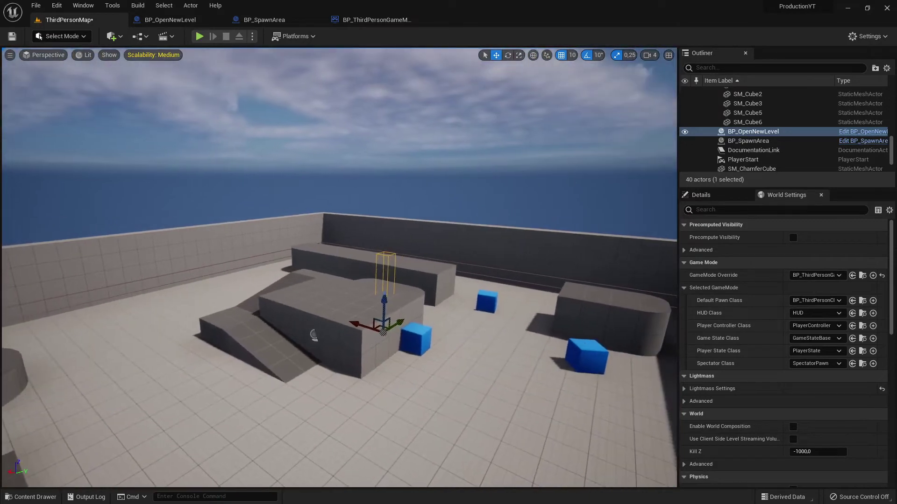
right_click_drag(260, 190, 259, 189)
left_click(172, 20)
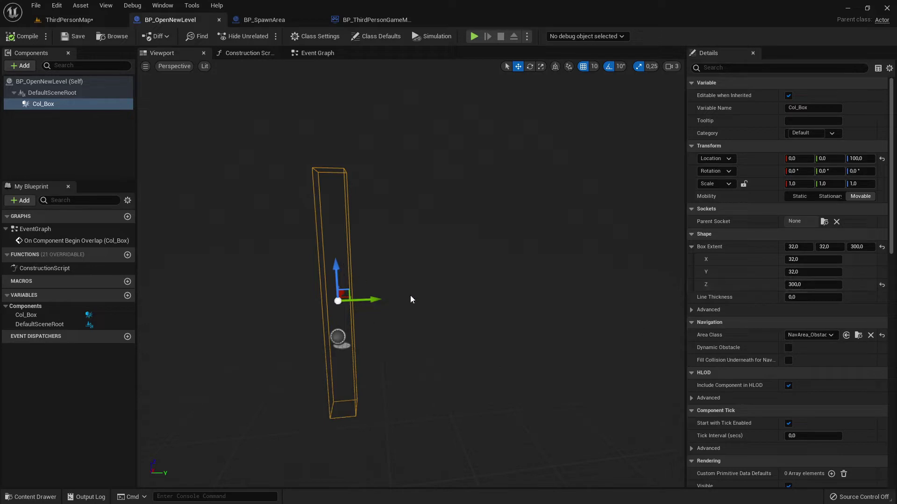
Keep Col_Box's Z extent at 300 and stretch it taller with the scale gizmo.
left_click(794, 284)
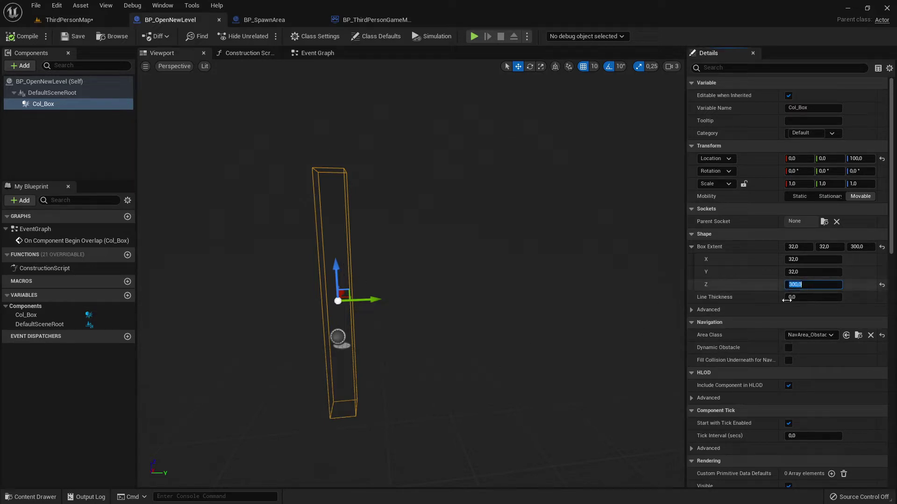
key("Return")
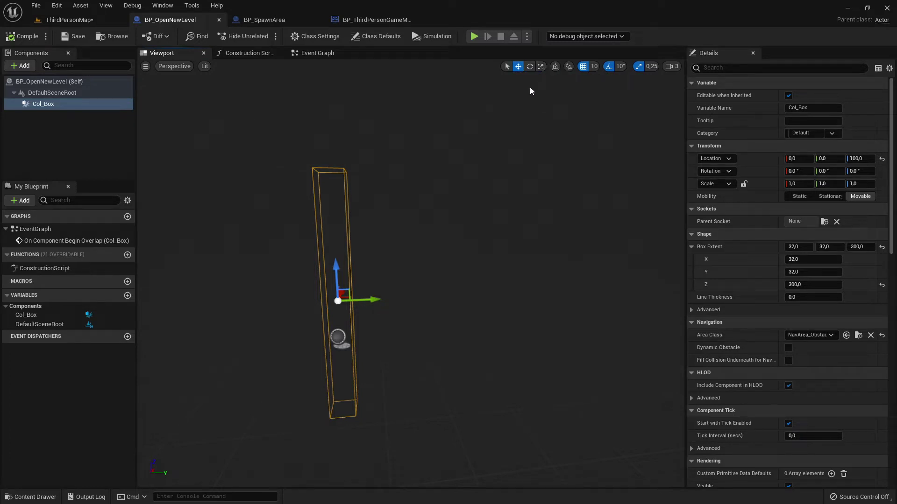
key("e")
key("r")
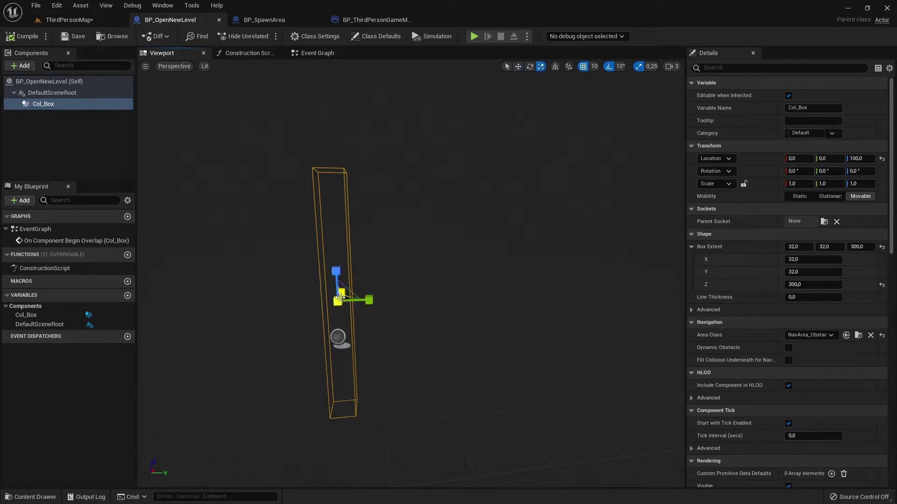
mouse_move(339, 275)
left_mouse_down()
mouse_move(339, 252)
mouse_move(336, 280)
left_mouse_up()
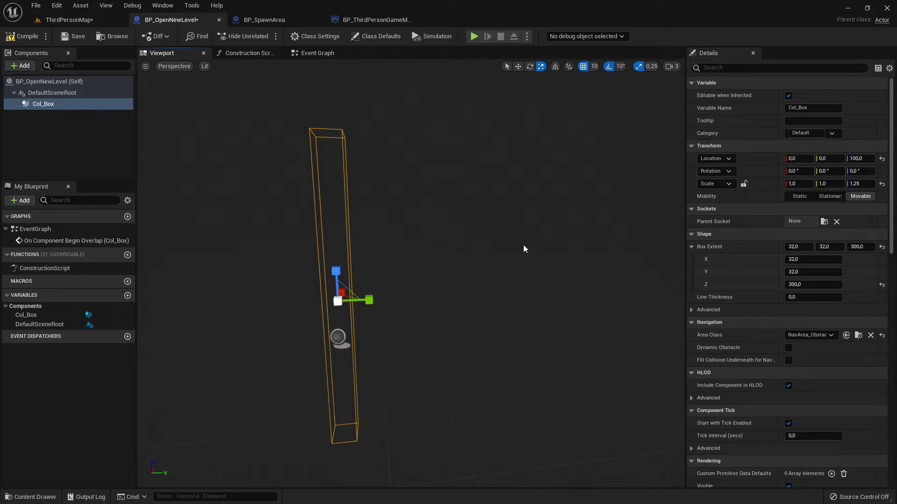
Restore Col_Box's Z scale to 1.0 and recheck its Shape settings.
left_click(858, 184)
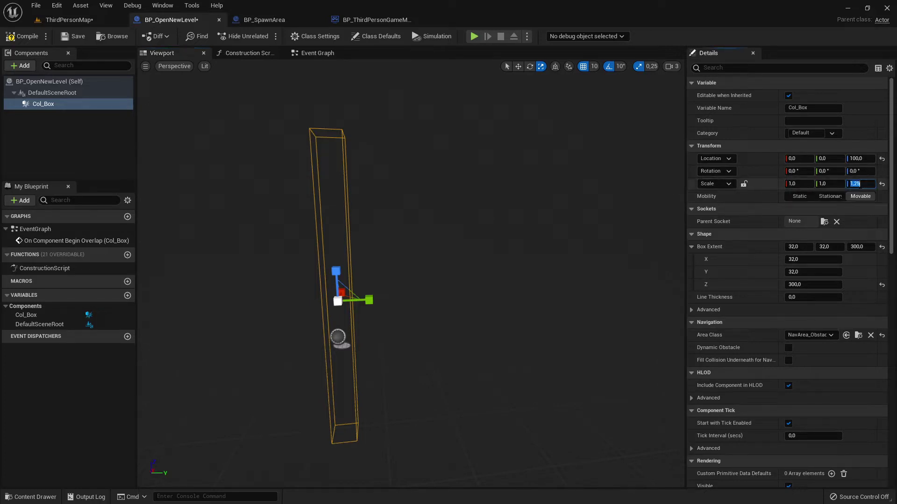
type("1")
key("Return")
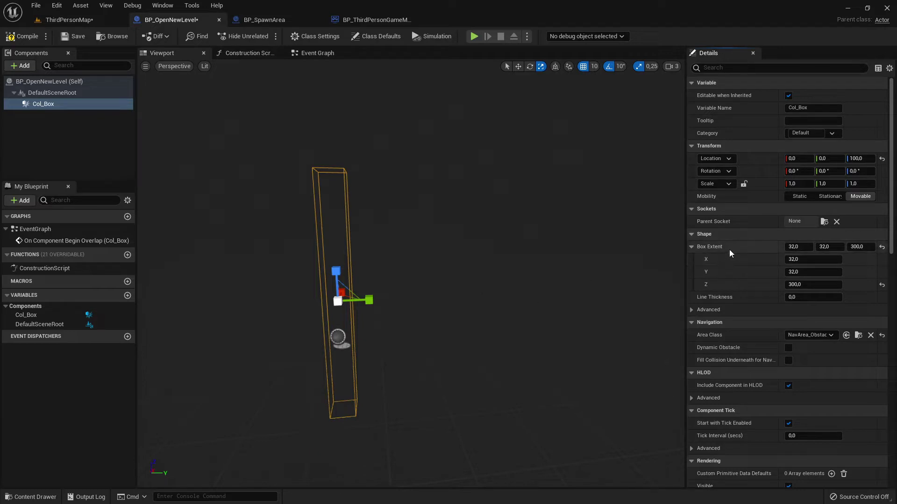
left_click(707, 236)
left_click(691, 235)
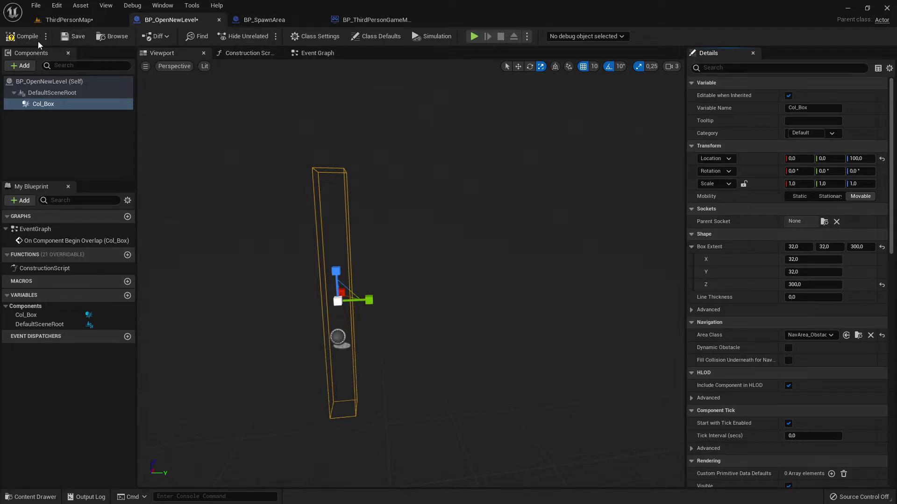
Save the BP_OpenNewLevel Blueprint.
left_click(69, 19)
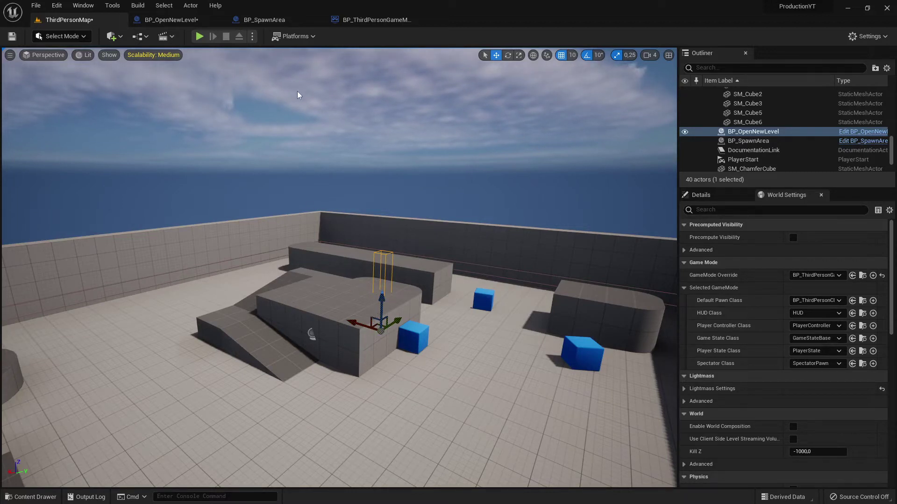
left_click(189, 20)
left_click(69, 37)
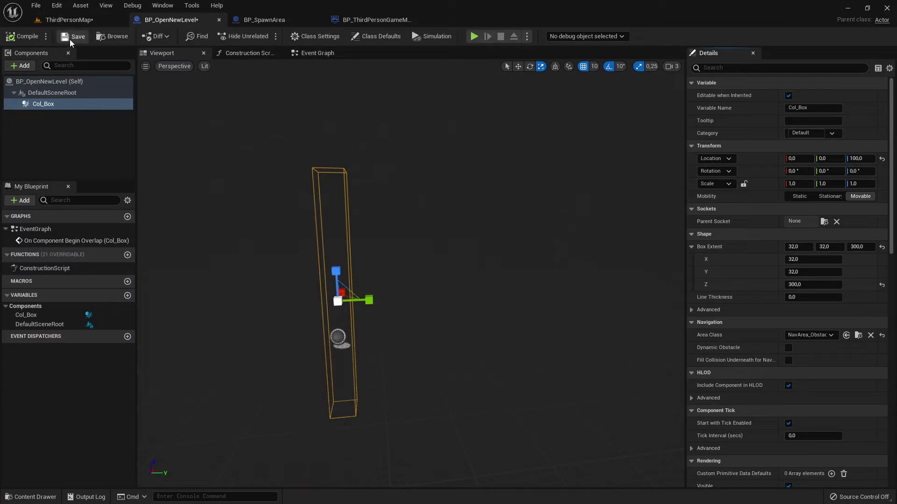
Look over ThirdPersonMap and open the Content Drawer on the Blueprints folder.
left_click(88, 21)
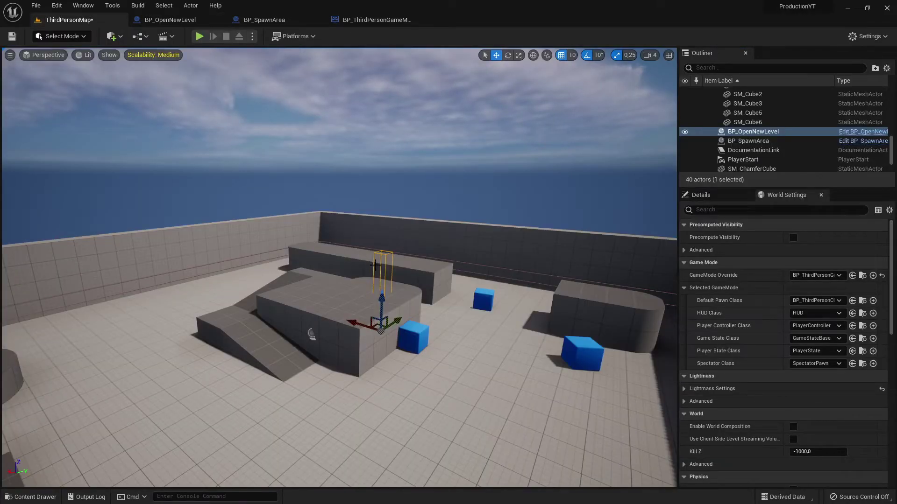
right_click_drag(282, 242, 282, 242)
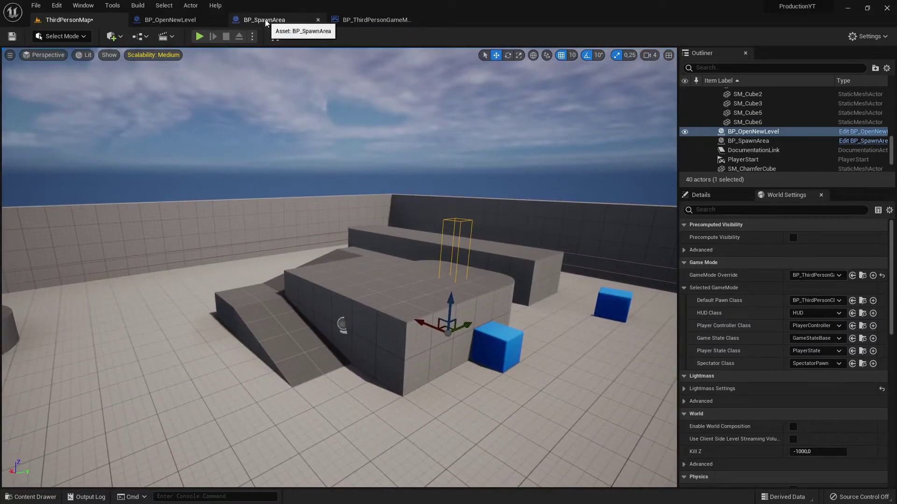
mouse_move(394, 239)
right_mouse_down()
mouse_move(409, 248)
mouse_move(475, 244)
mouse_move(256, 110)
right_mouse_up()
left_click(478, 241)
left_click(259, 26)
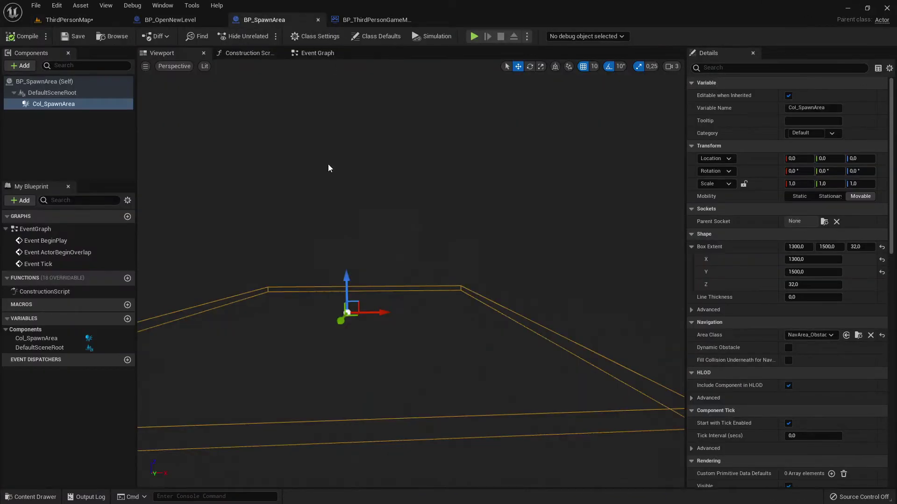
left_click(70, 20)
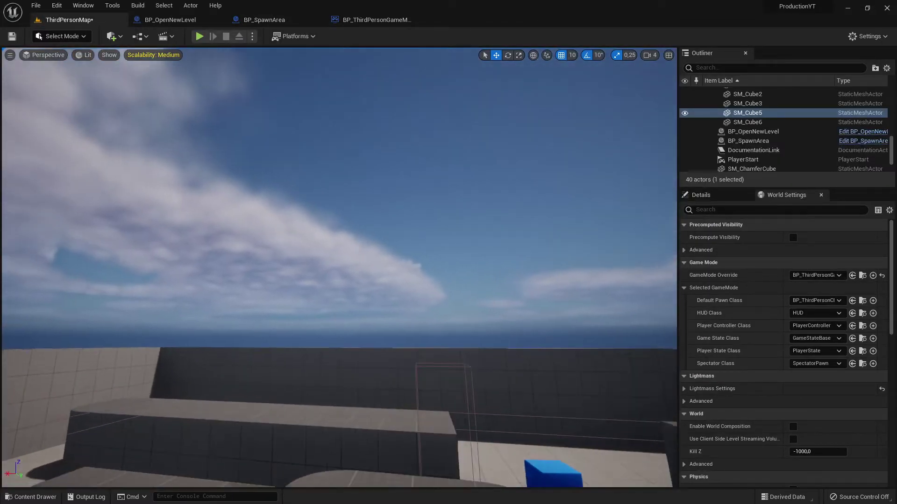
right_click_drag(338, 210, 339, 289)
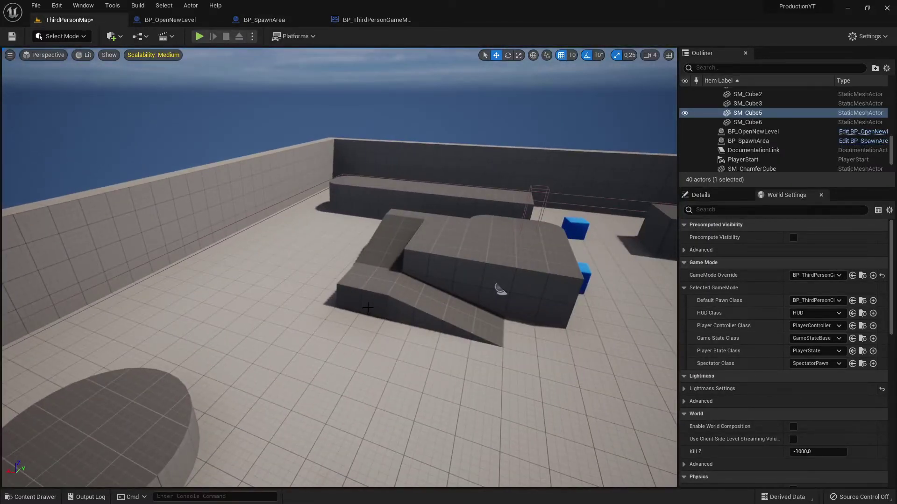
key("ctrl+space")
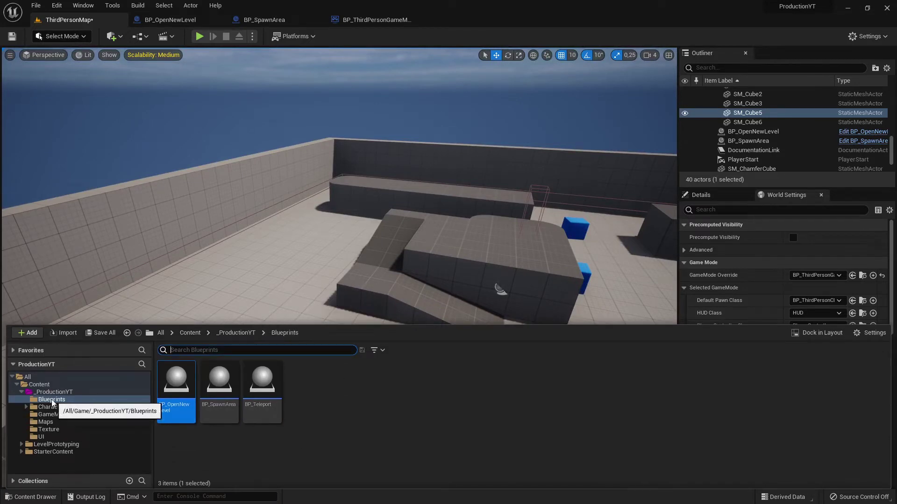
Create an Actor-based Blueprint Class in the Blueprints folder, name it BP_SpawnArea2, and open it.
left_click(334, 405)
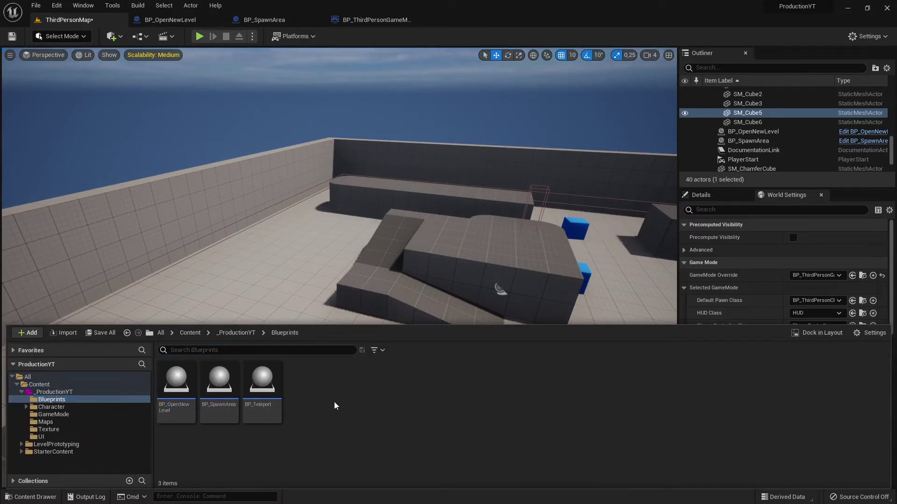
right_click(321, 398)
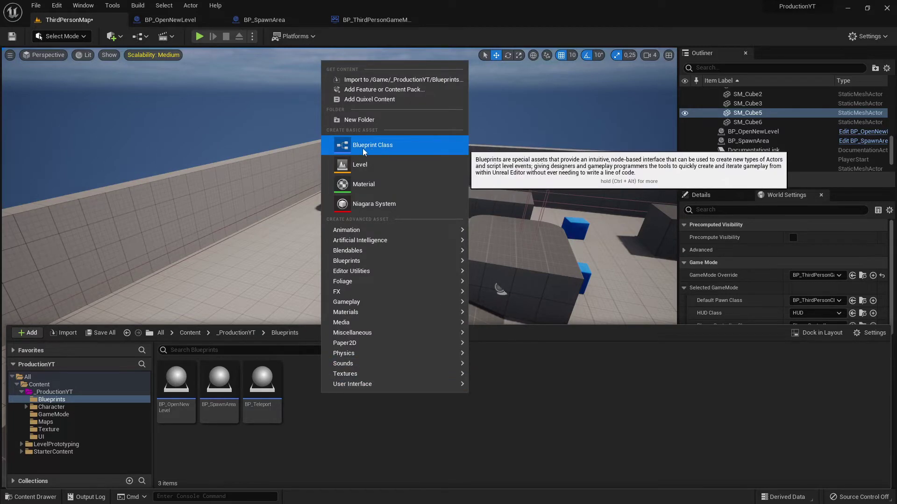
left_click(375, 146)
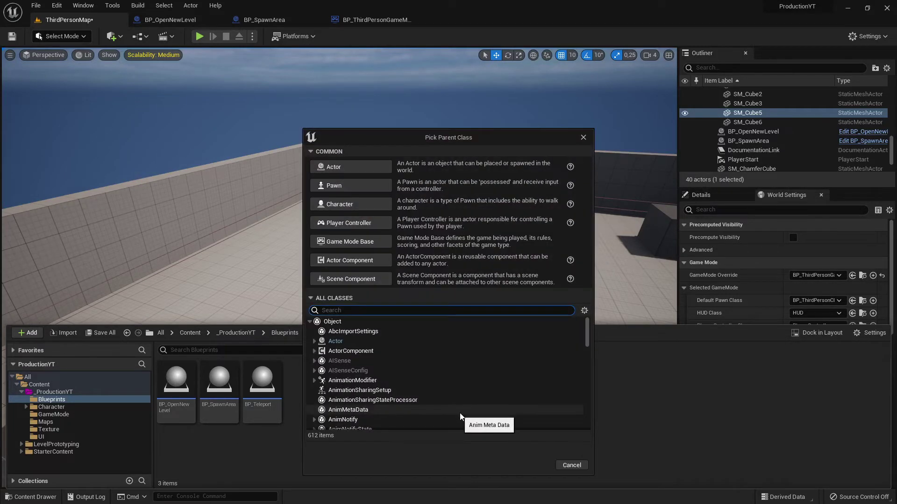
left_click(346, 168)
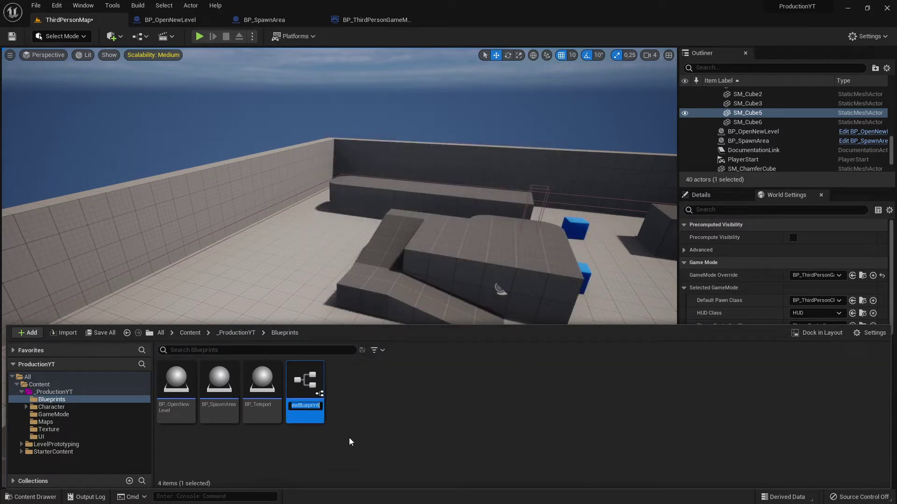
type("BP_")
type("SpawnAre")
type("a2")
key("Return")
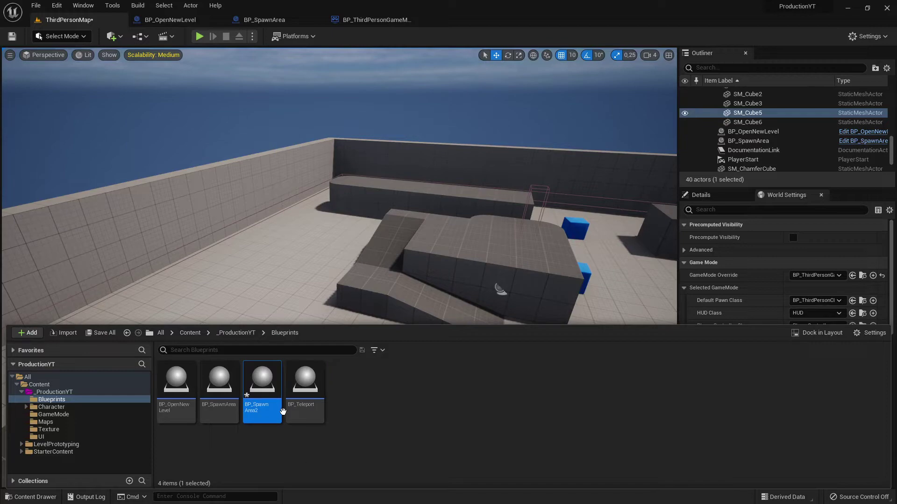
double_click(309, 409)
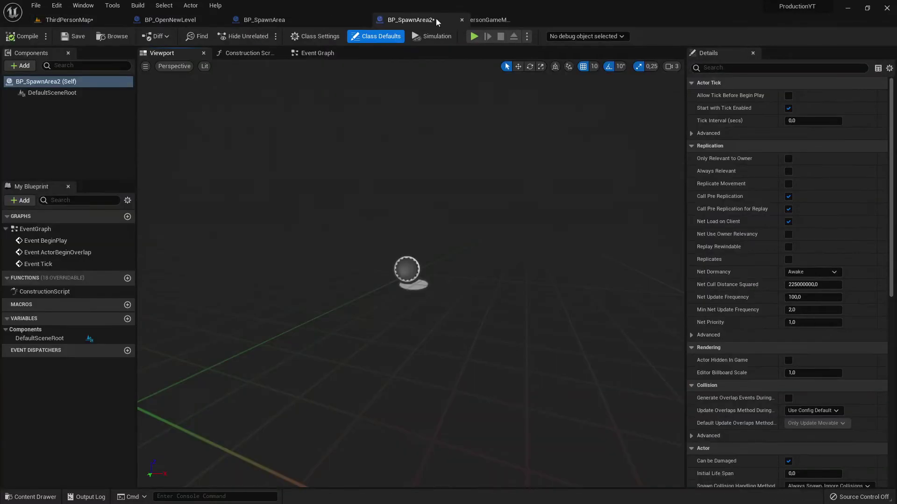
Dock the BP_SpawnArea2 editor into the main window, save it, and turn off class defaults.
left_click_drag(170, 58, 470, 21)
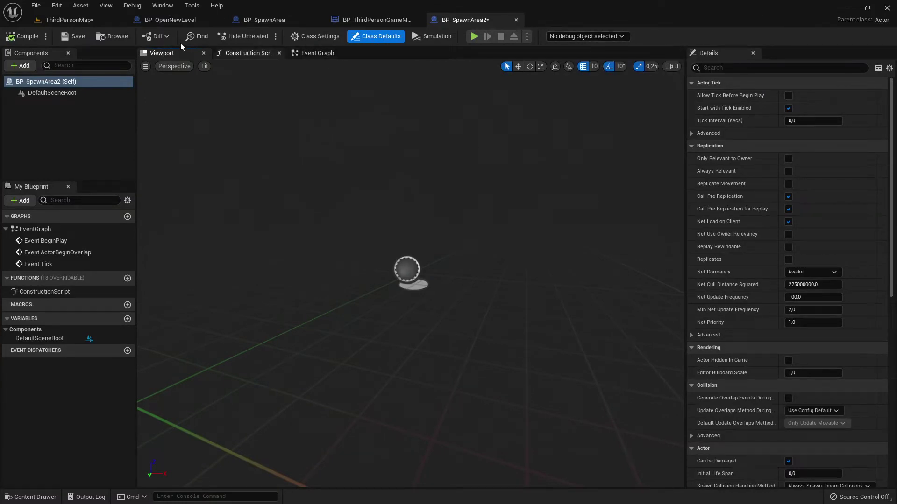
left_click(21, 36)
left_click(75, 36)
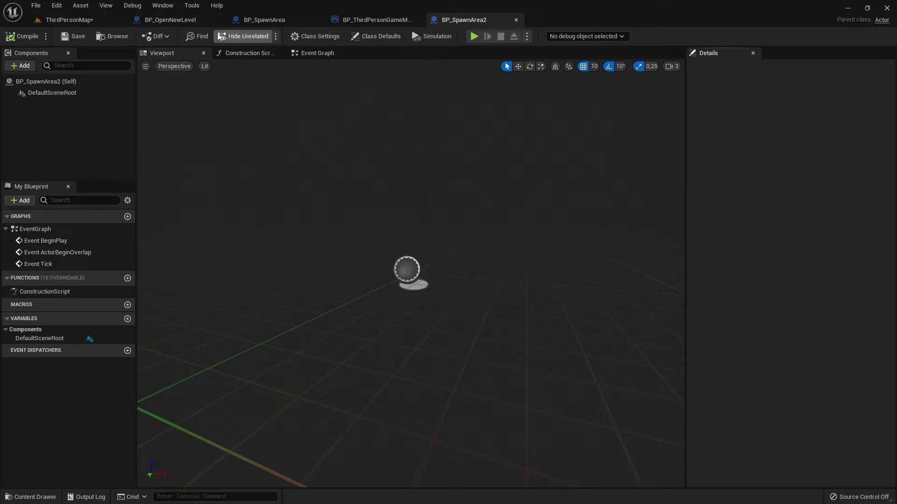
Back in ThirdPersonMap, focus the selected wall and fly around the ramps, blocks and cubes.
left_click(70, 20)
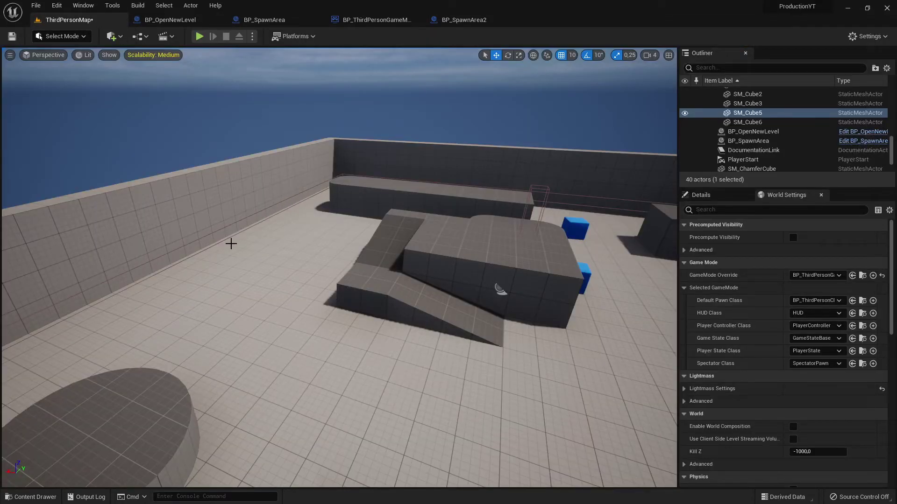
key("f")
right_click_drag(457, 310, 100, 415)
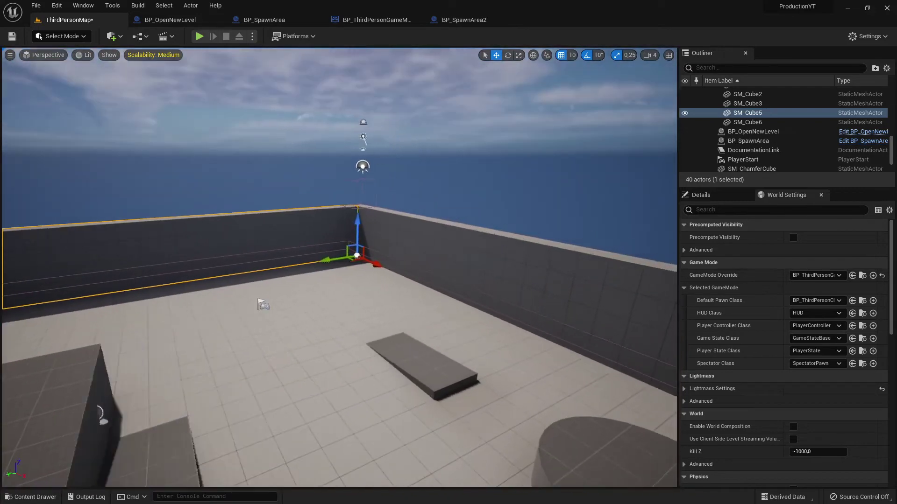
right_click_drag(216, 302, 216, 302)
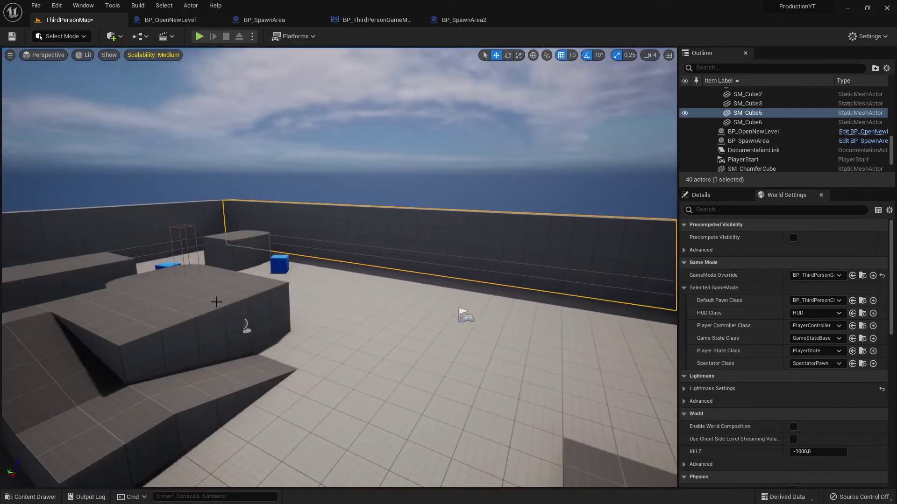
right_click_drag(343, 288, 344, 288)
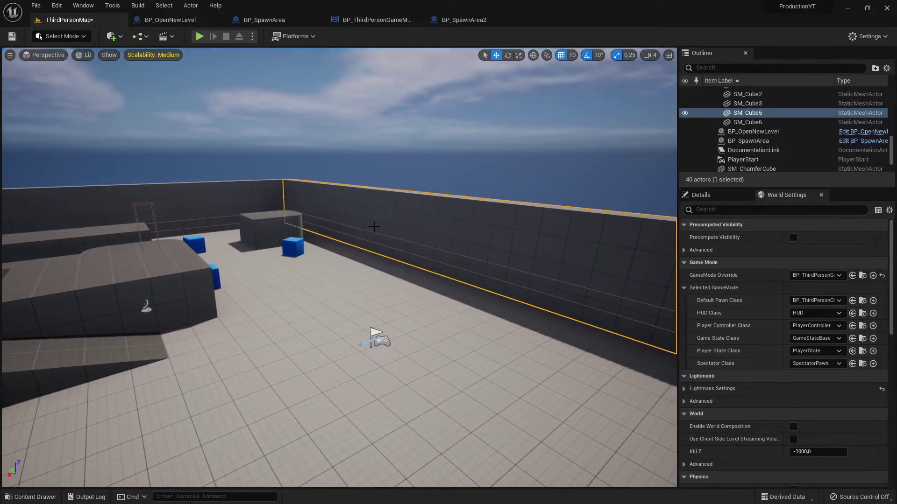
right_click_drag(374, 226, 373, 226)
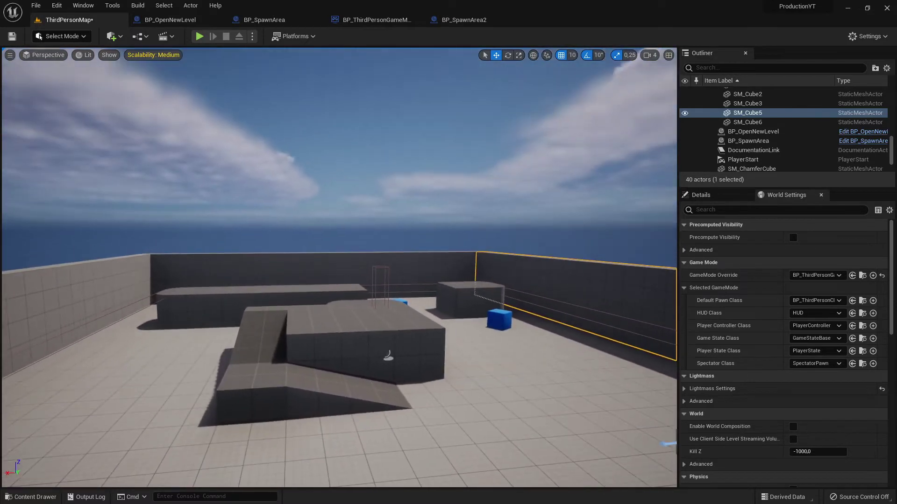
Add a Box Collision component to BP_SpawnArea2 and name it SpawnArea.
left_click(457, 21)
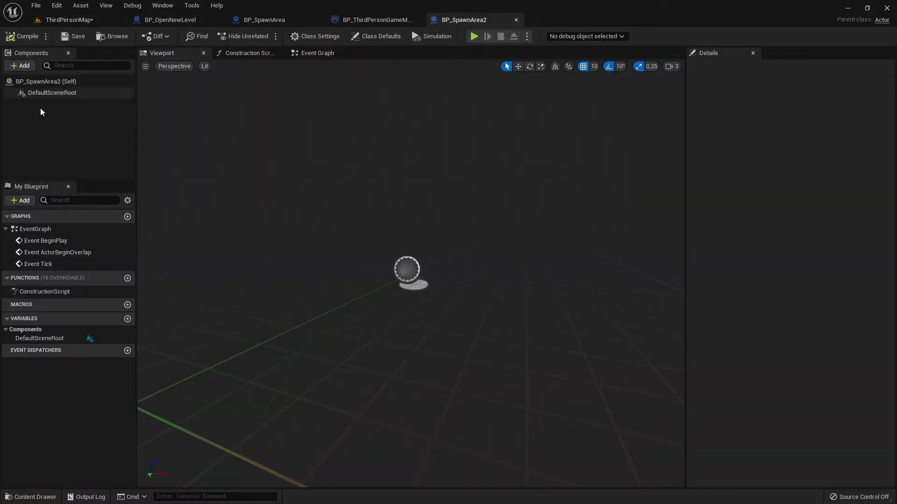
left_click(20, 67)
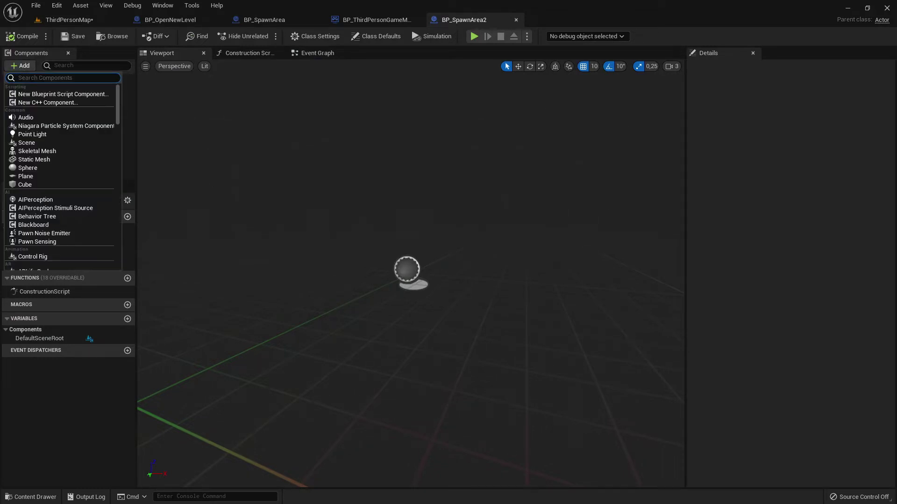
type("Col")
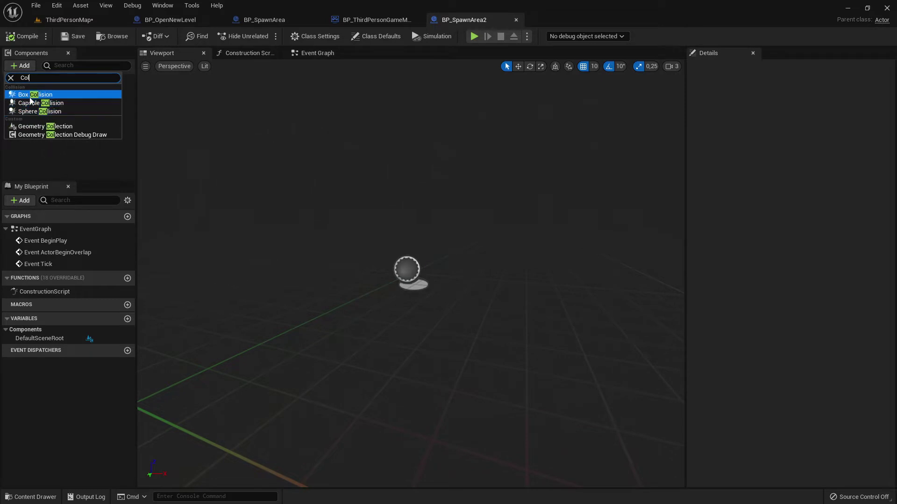
left_click(34, 94)
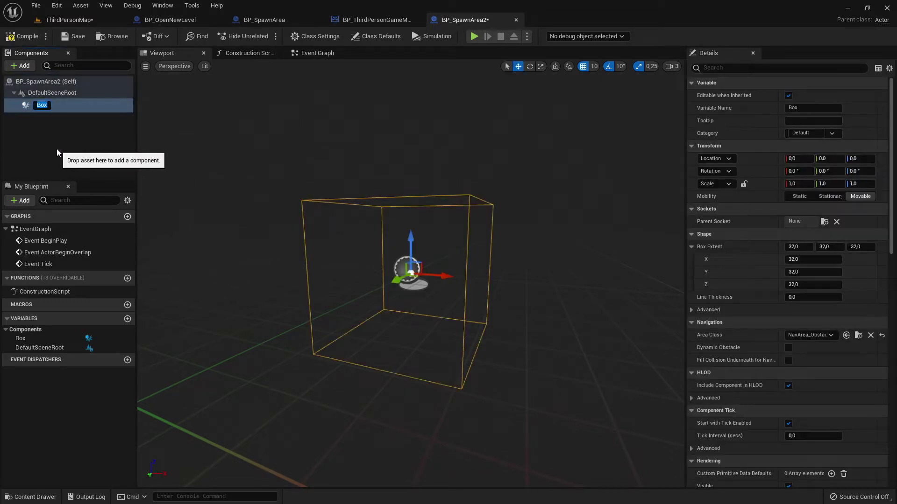
type("C")
key("BackSpace")
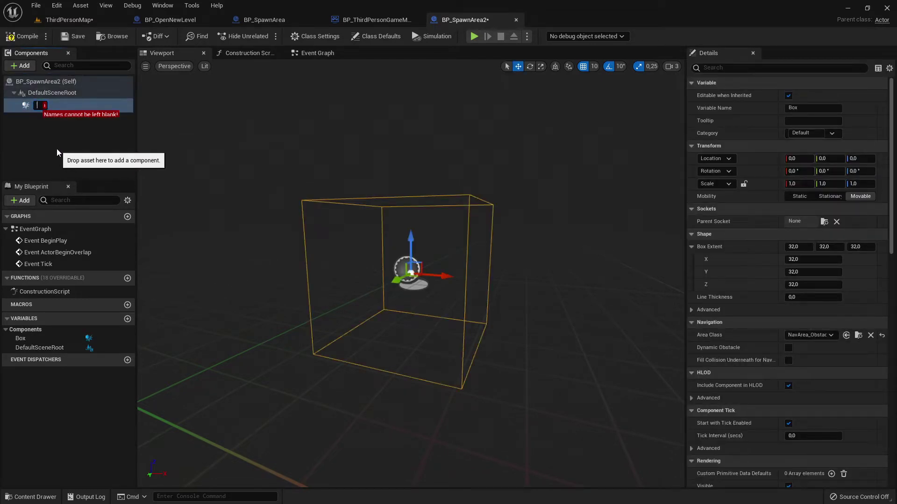
type("S")
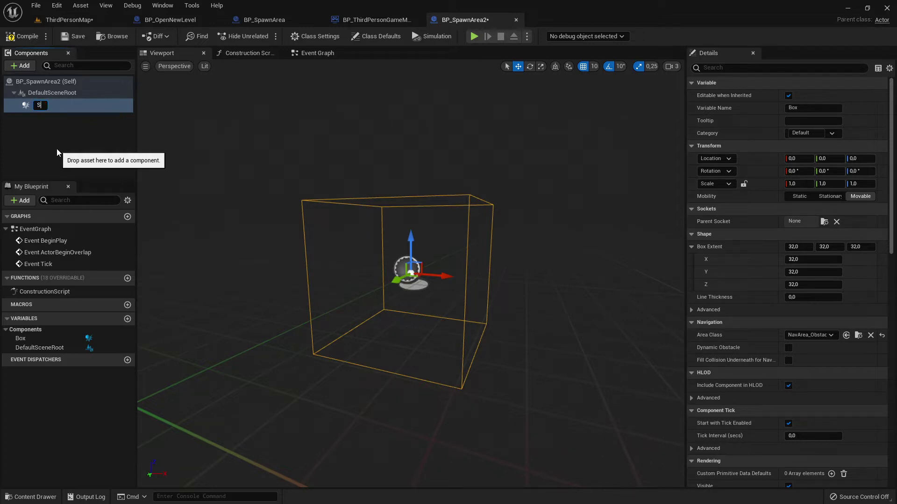
type("pawn")
type("Area")
key("Return")
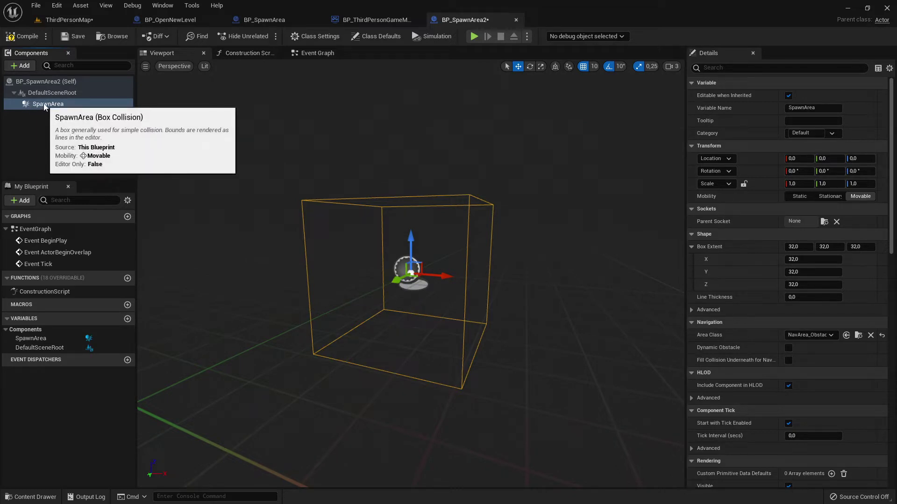
Rename the component to Col_SpawnArea, then compile and save the Blueprint.
left_click(45, 104)
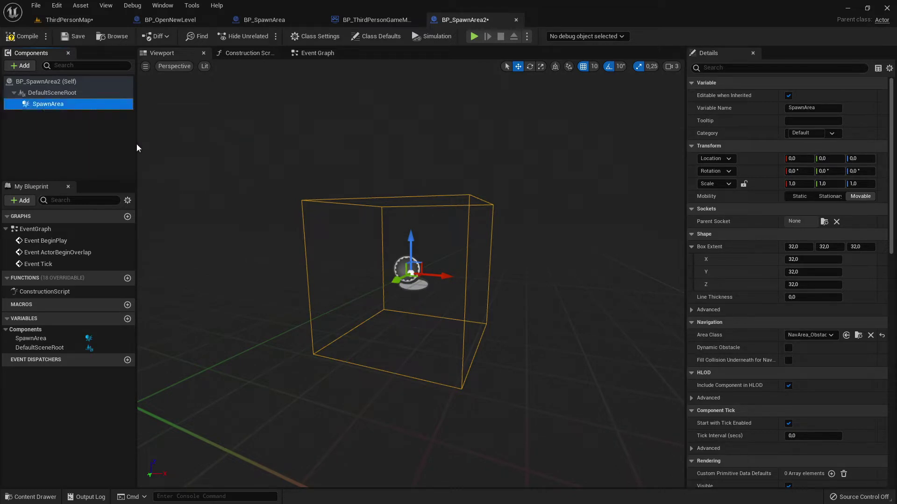
key("F2")
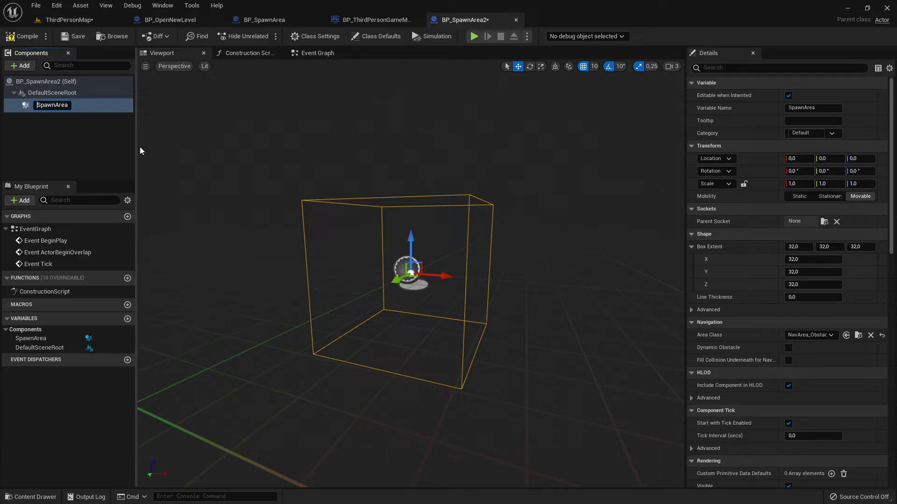
type("Col")
type("_")
key("Return")
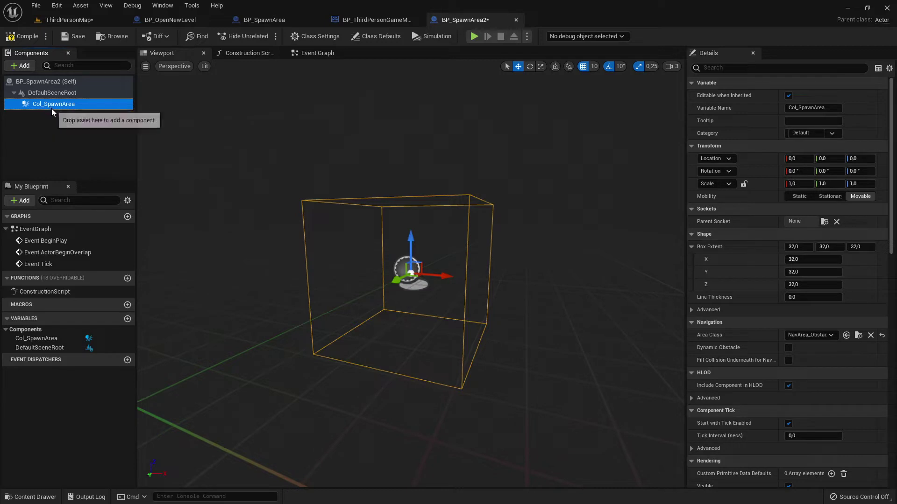
key("F2")
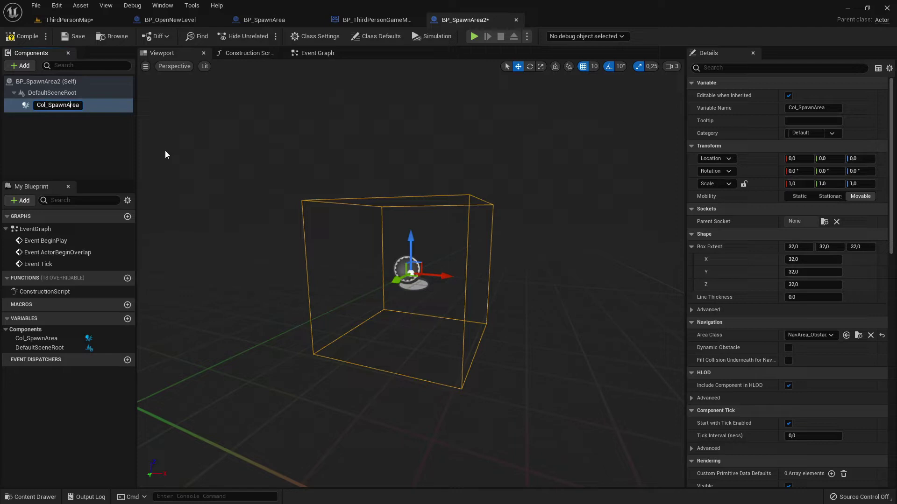
key("Return")
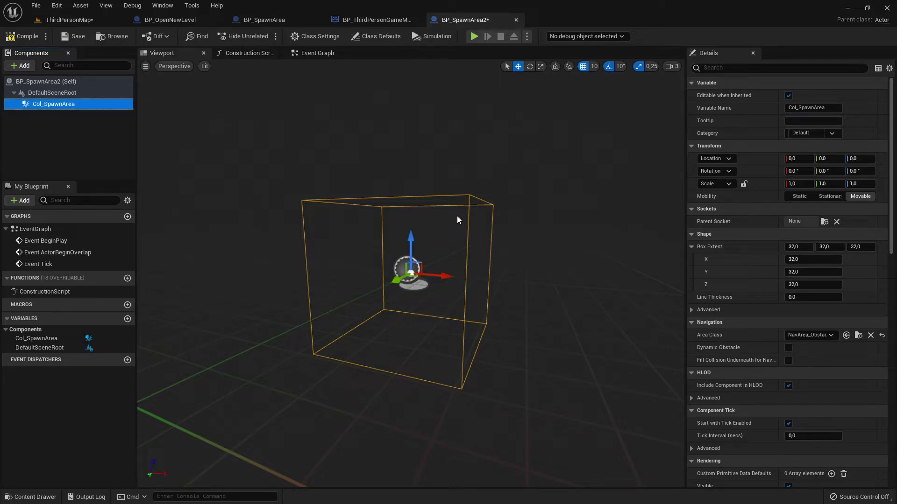
left_click(20, 37)
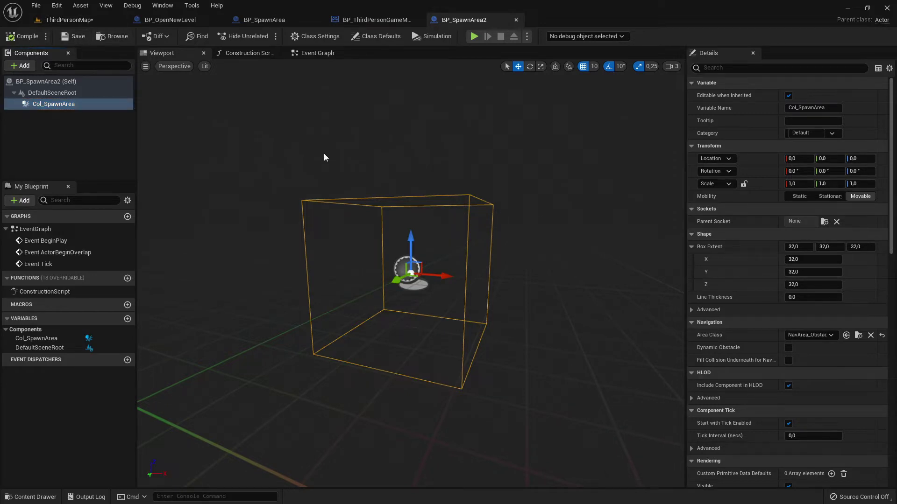
left_click_drag(324, 153, 363, 276)
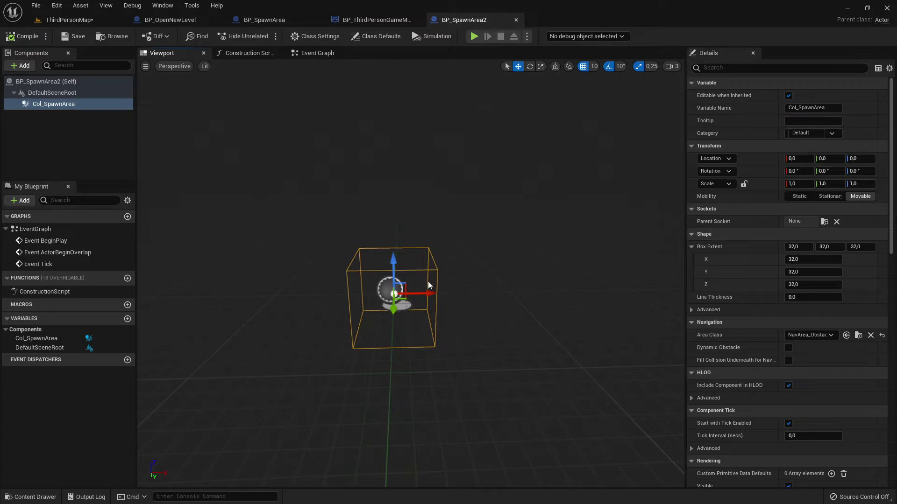
left_click(79, 20)
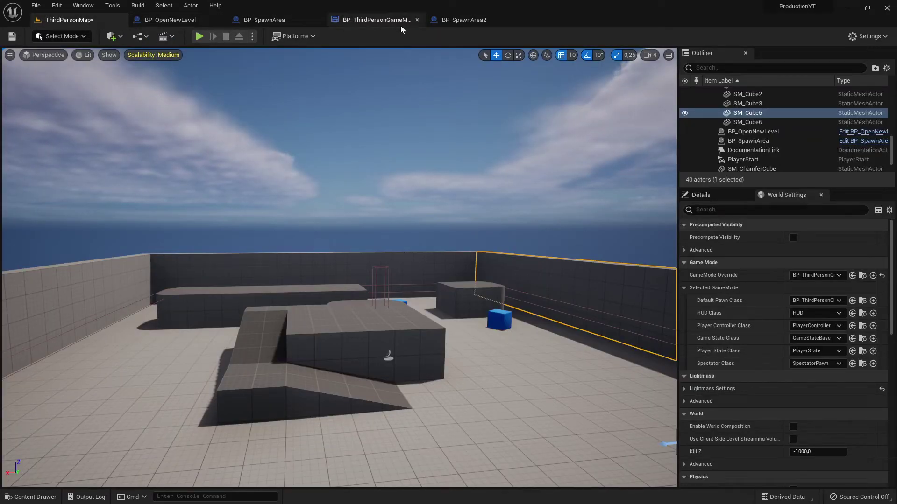
Dock the Content Browser below the level and resize the viewport above it.
key("ctrl+space")
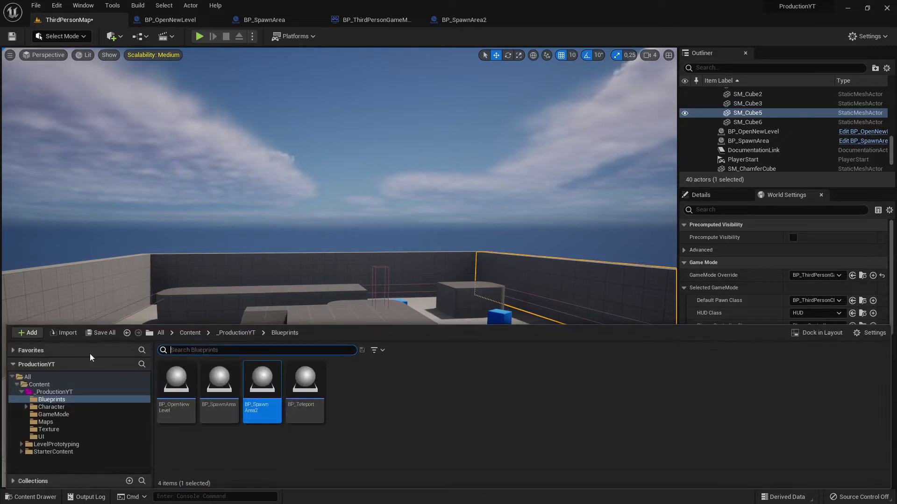
left_click(818, 332)
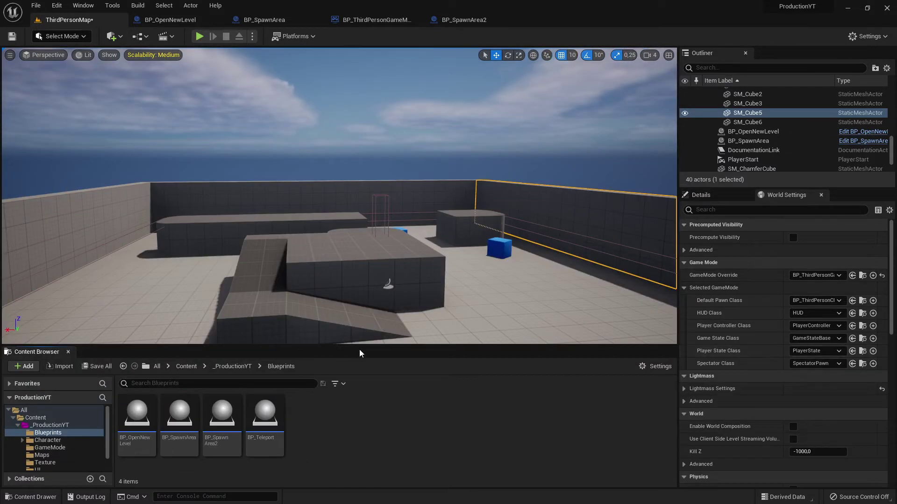
left_click_drag(365, 348, 371, 365)
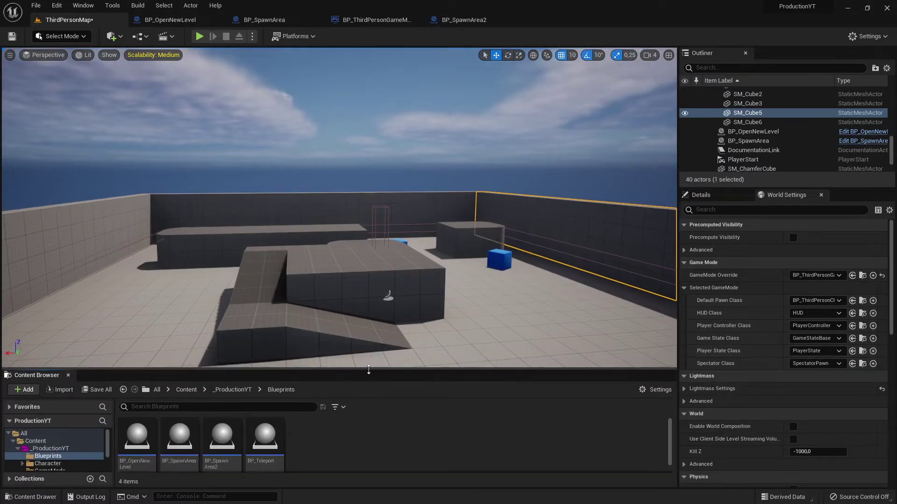
scroll(433, 440, "down", 1)
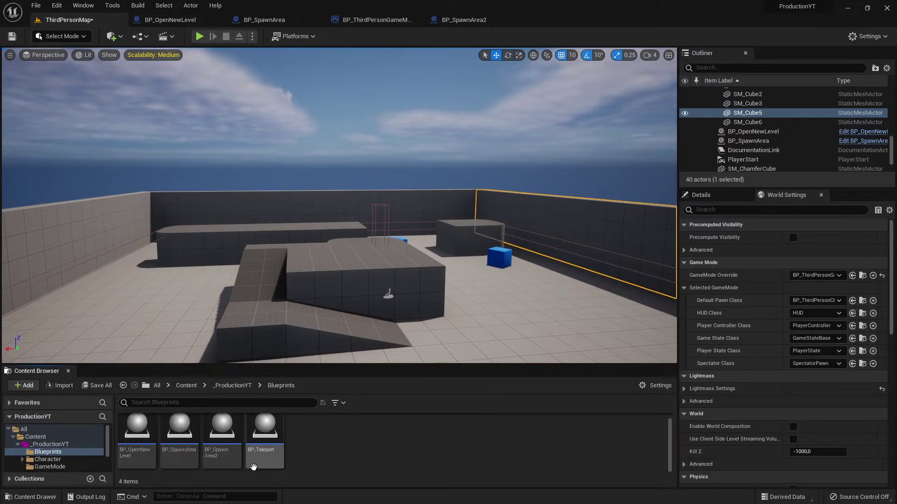
Place a BP_SpawnArea2 actor beside the ramps and raise it slightly on Z.
mouse_move(254, 466)
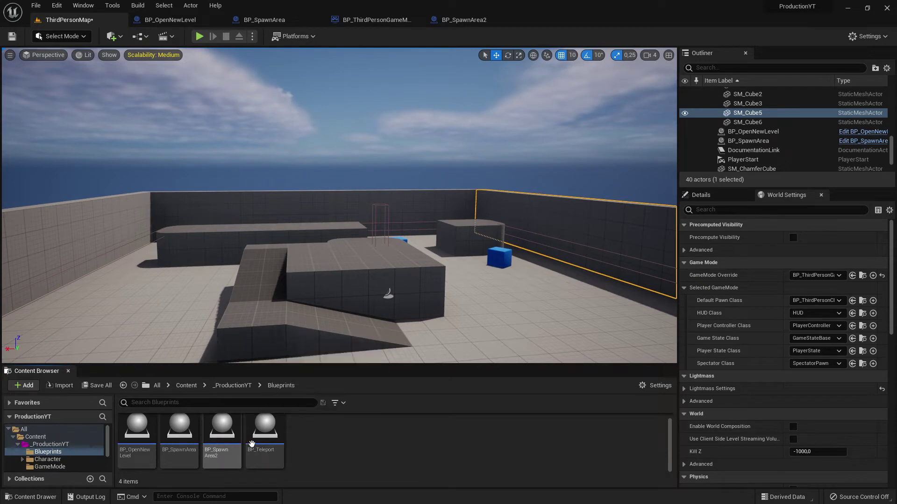
mouse_move(243, 449)
right_click_drag(365, 344, 355, 327)
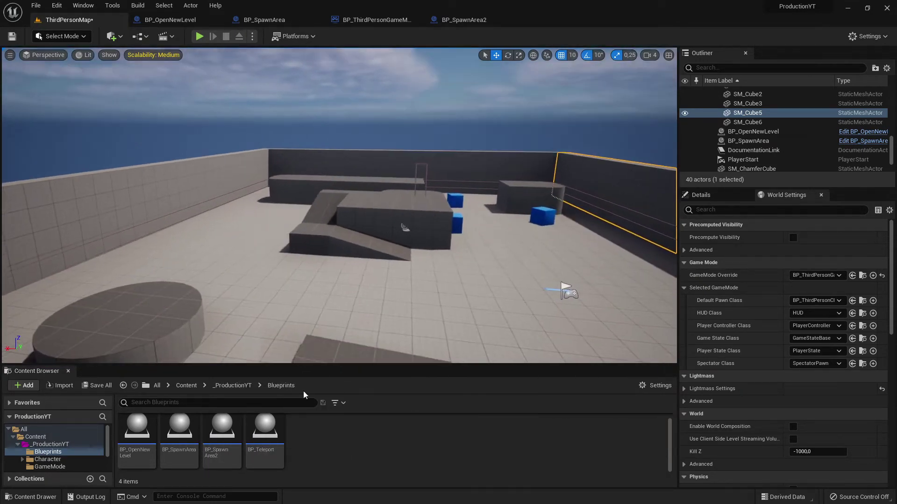
left_click_drag(221, 436, 304, 285)
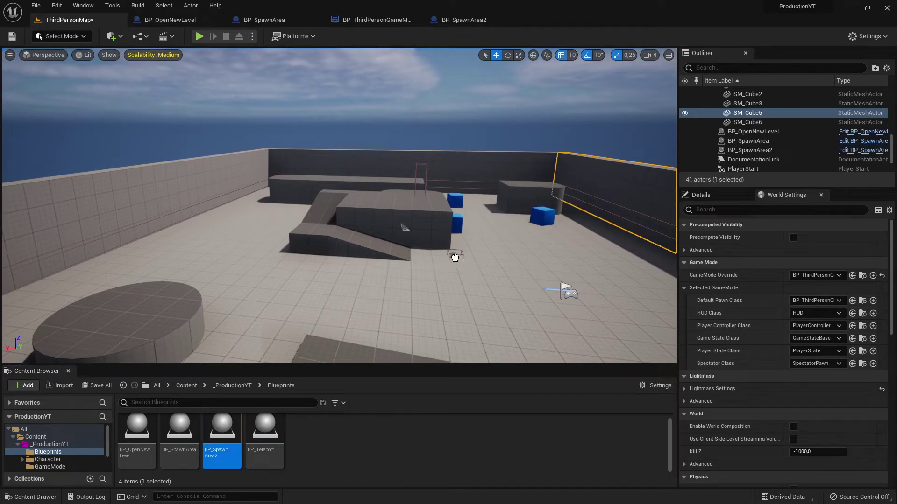
left_click_drag(303, 284, 456, 255)
right_click_drag(462, 290, 426, 247)
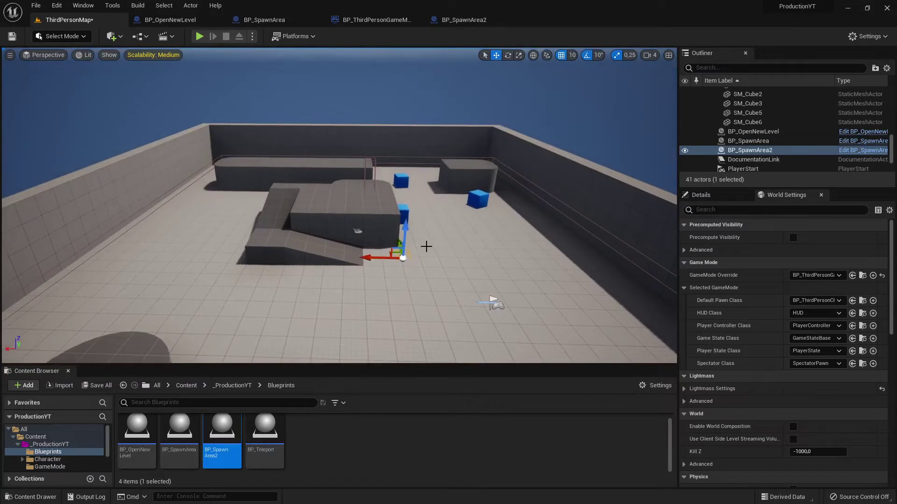
left_click_drag(405, 233, 408, 226)
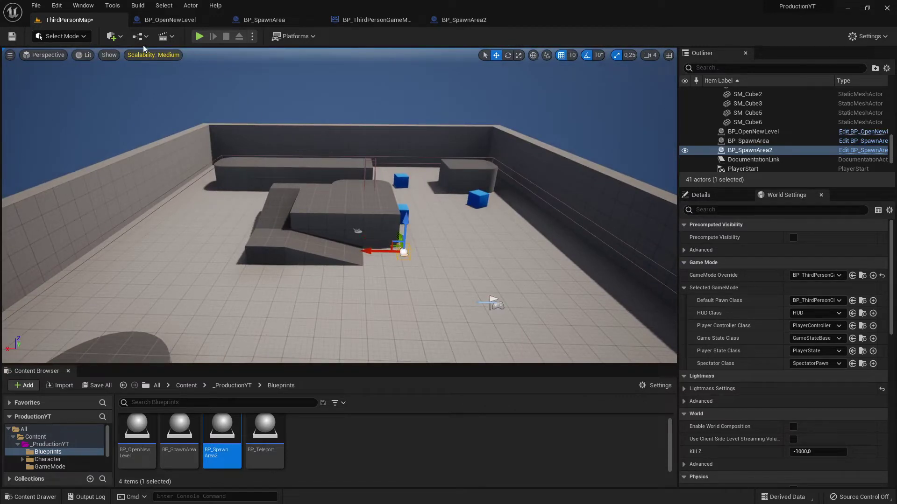
left_click(462, 19)
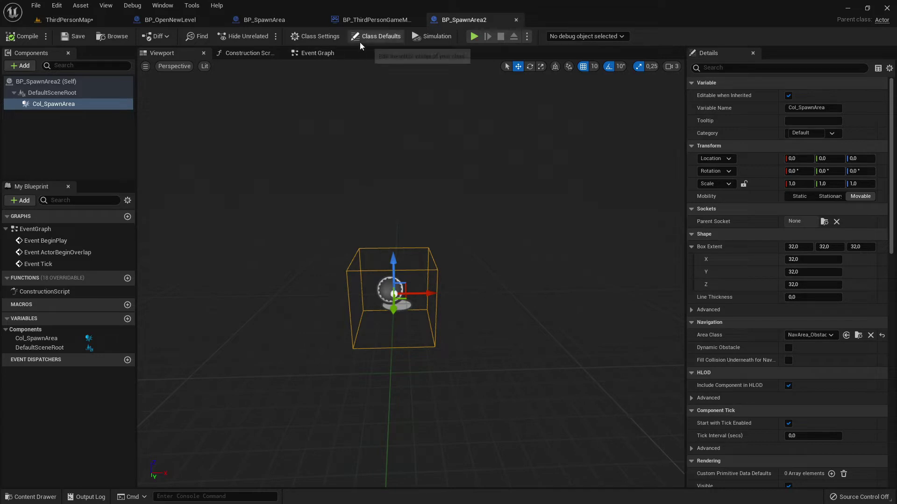
Check BP_SpawnArea's collision box as a reference, then return to BP_SpawnArea2.
left_click(380, 19)
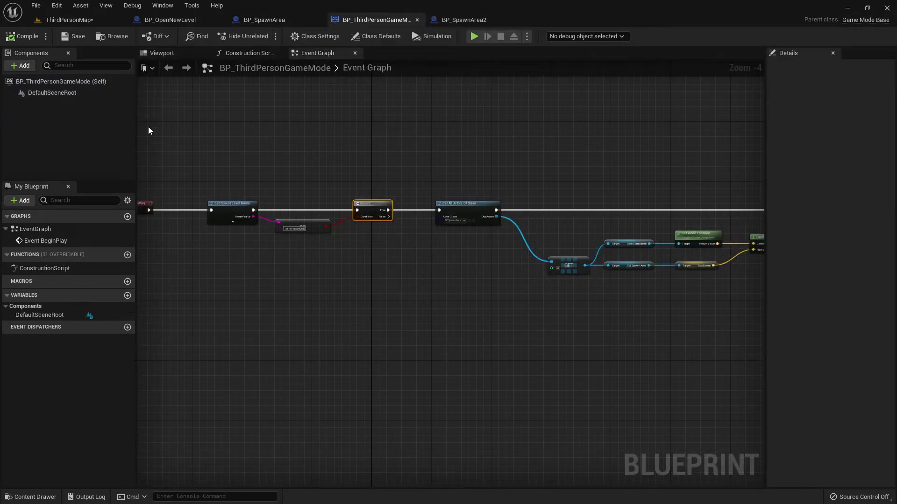
left_click(264, 20)
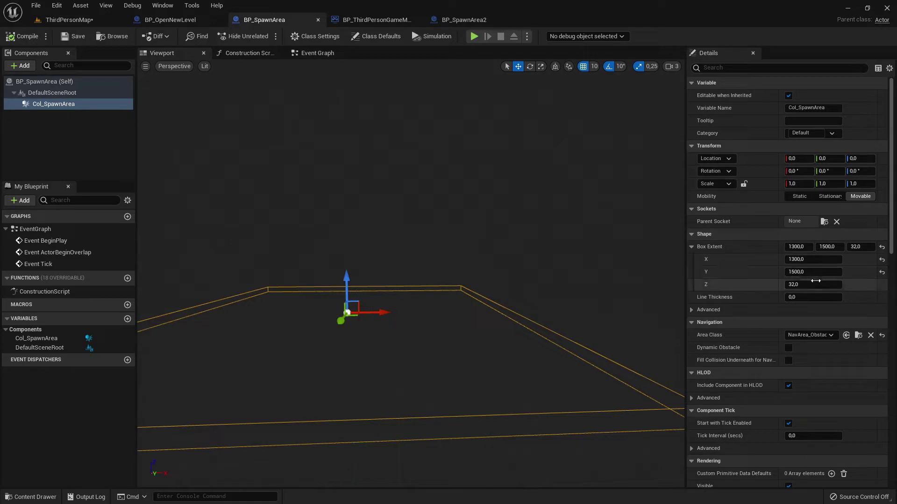
left_click(457, 21)
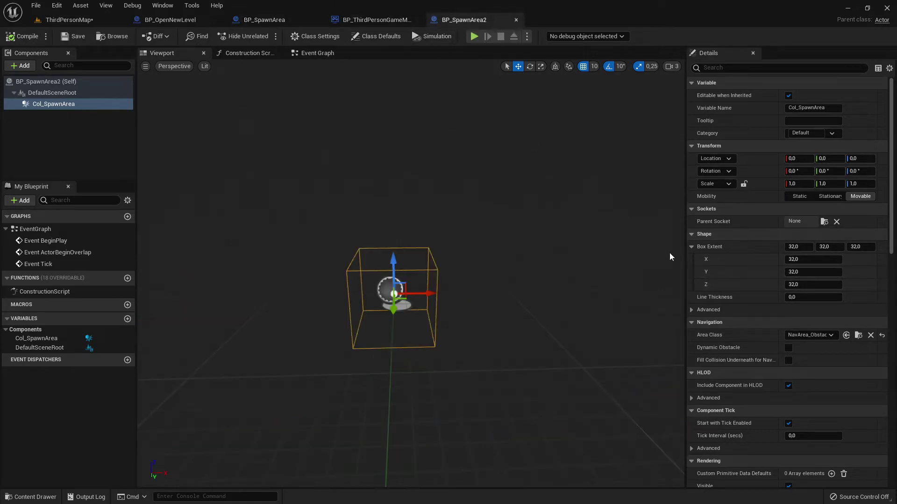
Set Col_SpawnArea's Box Extent to X 1300, Y 1500, Z 32.
left_click(813, 272)
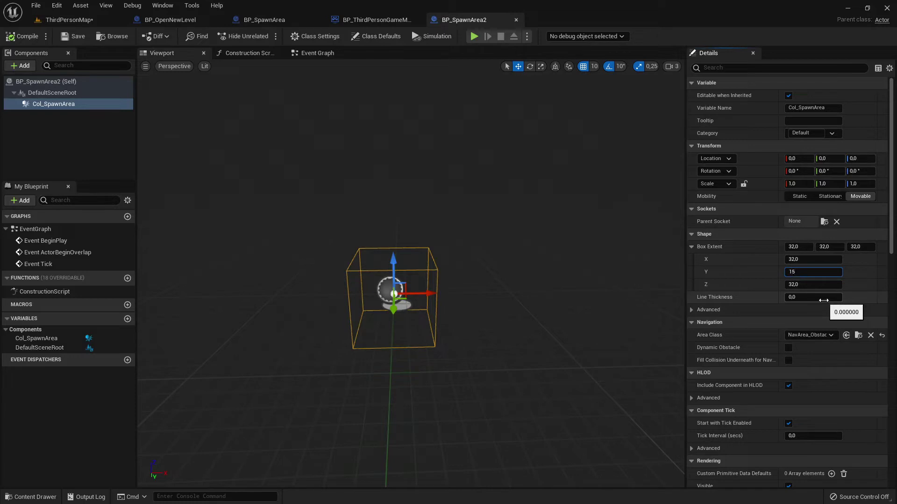
key("Tab")
type("1500")
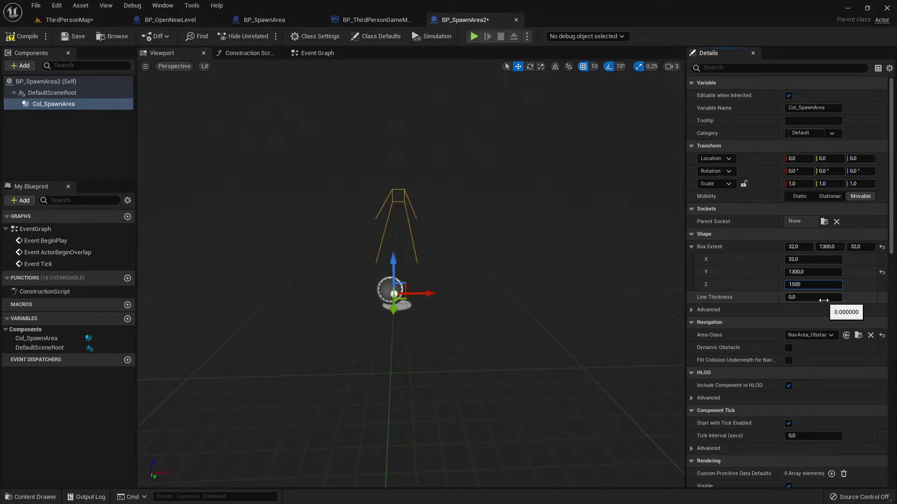
key("Return")
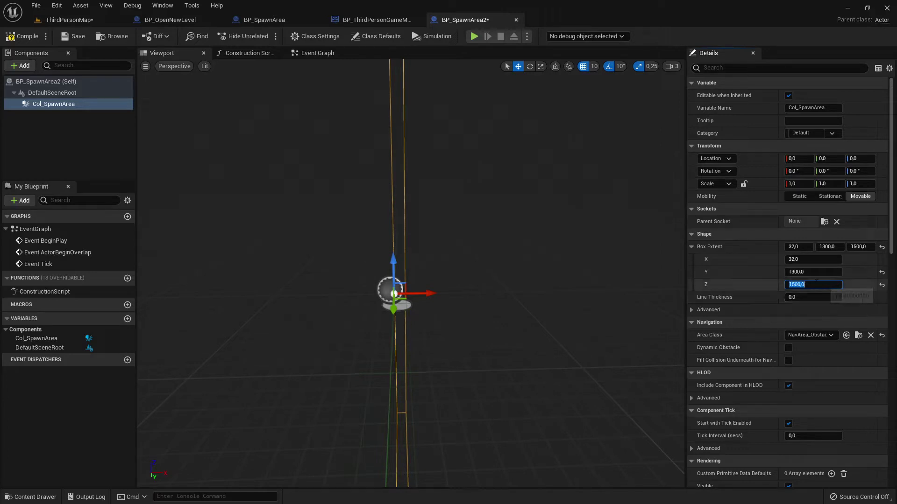
left_click(816, 283)
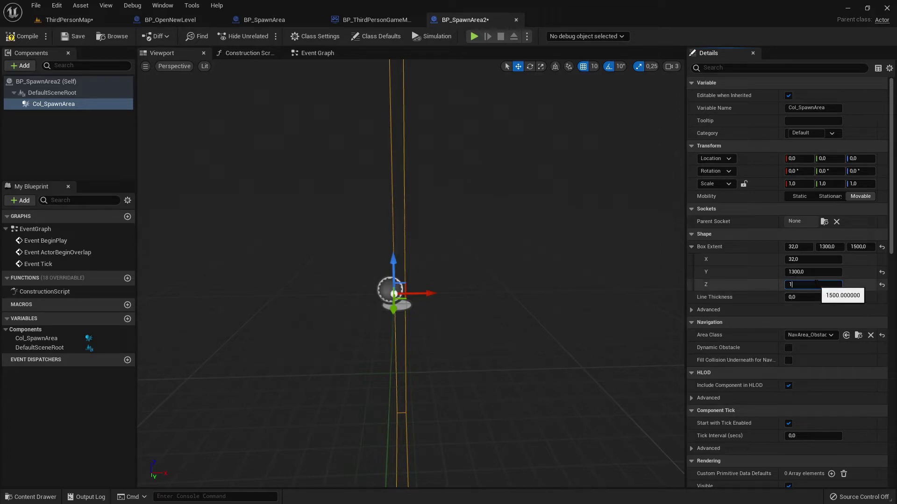
type("500.0")
left_click(753, 272)
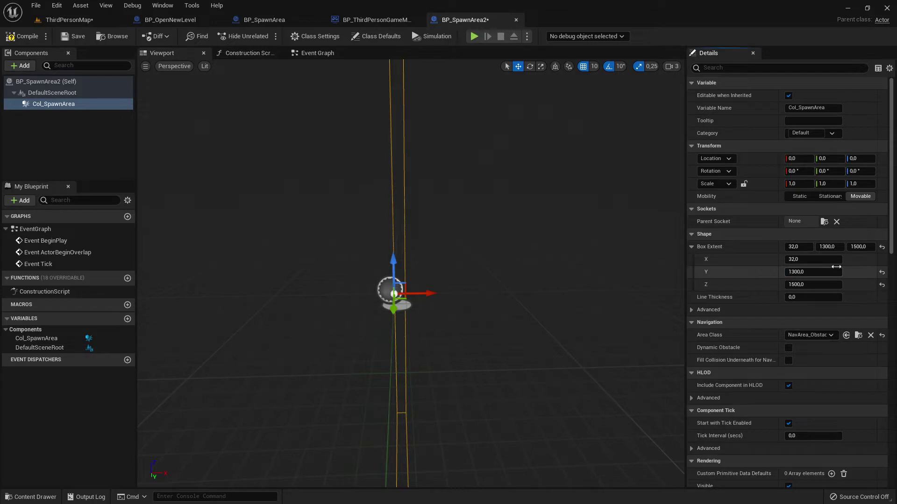
left_click_drag(836, 266, 822, 267)
left_click(822, 260)
type("13")
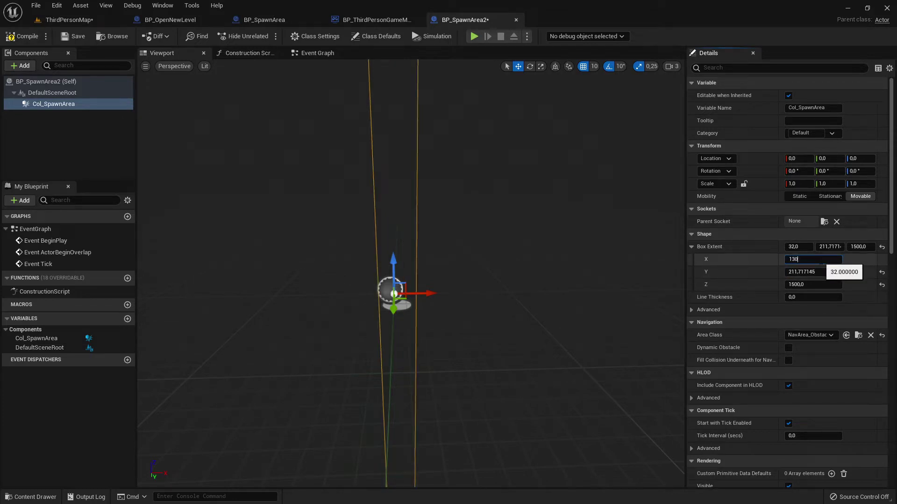
type("0")
key("Tab")
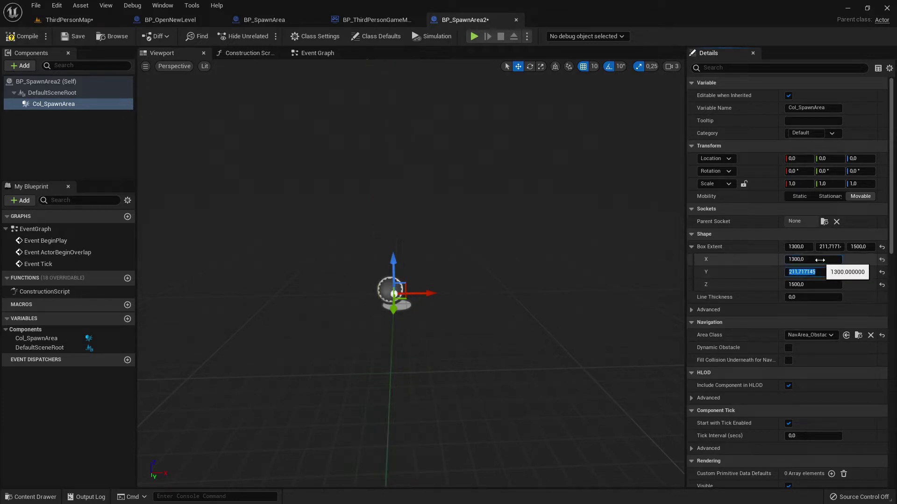
type("1500")
key("Tab")
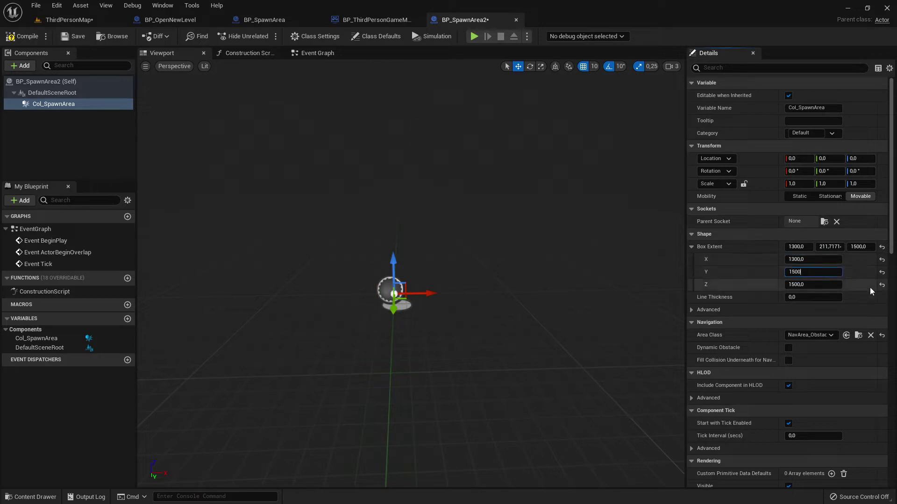
type("32")
key("Return")
Compile and save BP_SpawnArea2 with the flattened collision box.
right_click_drag(231, 148, 281, 187)
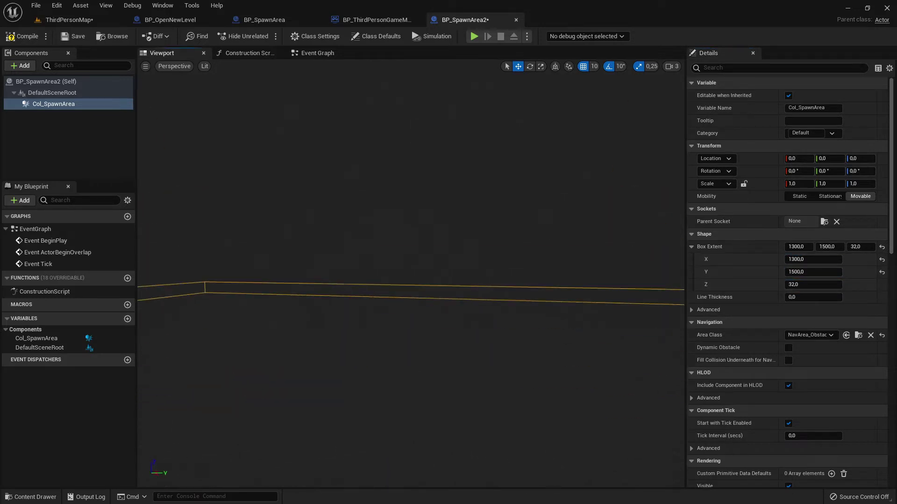
left_click(22, 36)
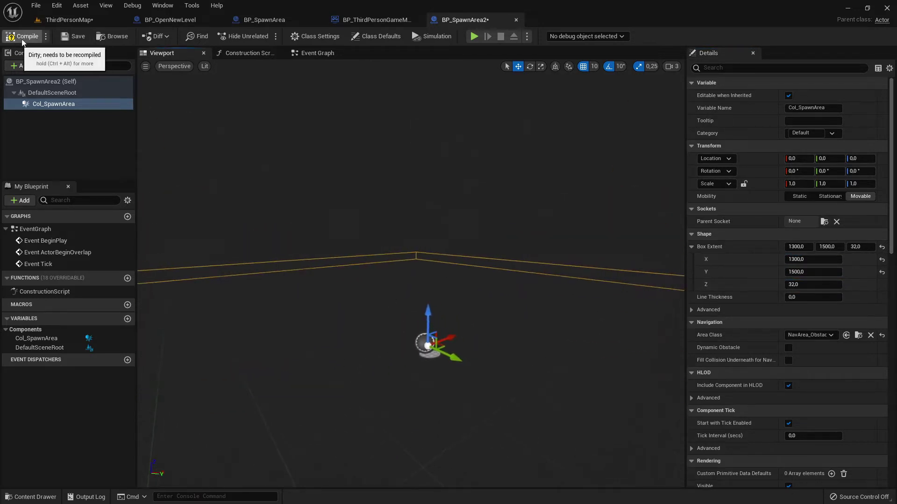
left_click(85, 40)
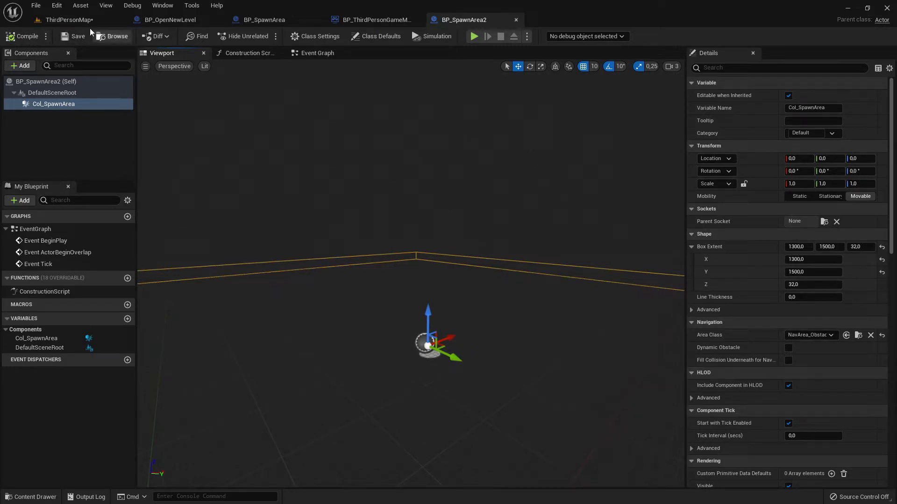
In ThirdPersonMap, slide the BP_SpawnArea2 actor along X and Y, then delete it.
left_click(70, 20)
right_click_drag(402, 267, 392, 251)
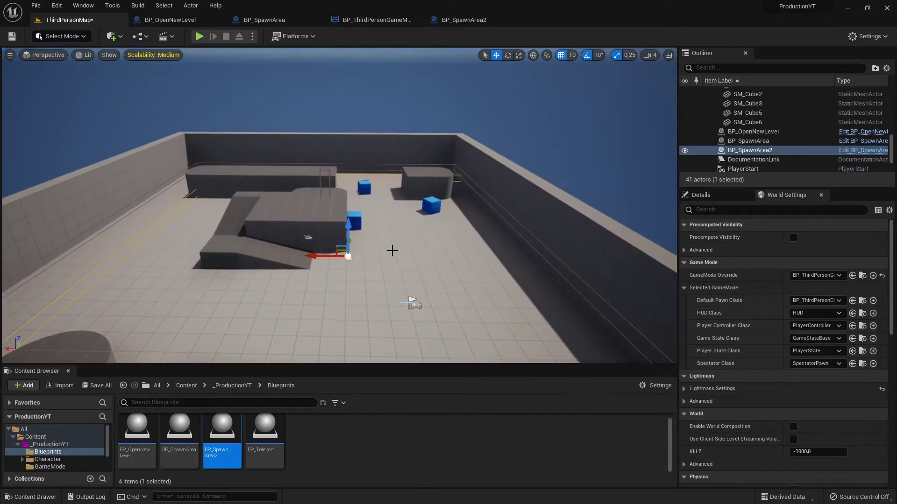
left_click_drag(322, 256, 328, 259)
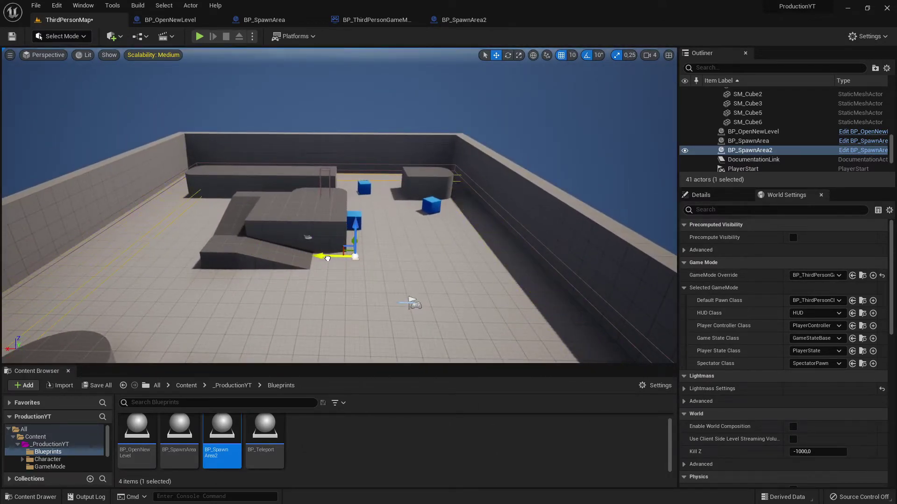
right_click_drag(327, 258, 327, 258)
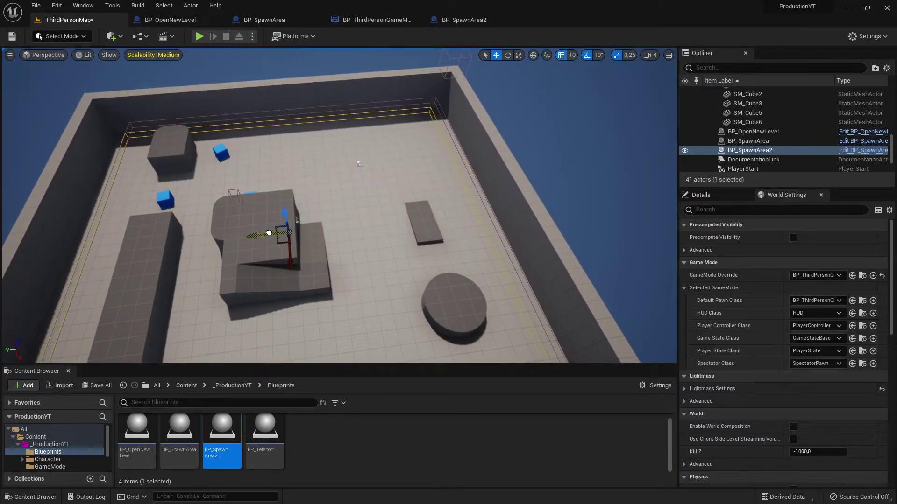
left_click_drag(268, 233, 276, 232)
right_click_drag(421, 155, 421, 155)
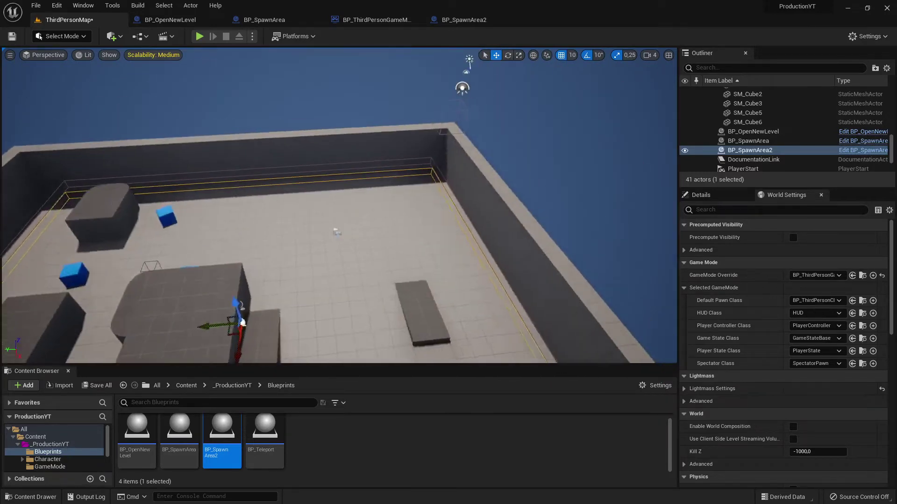
right_click_drag(242, 322, 290, 281)
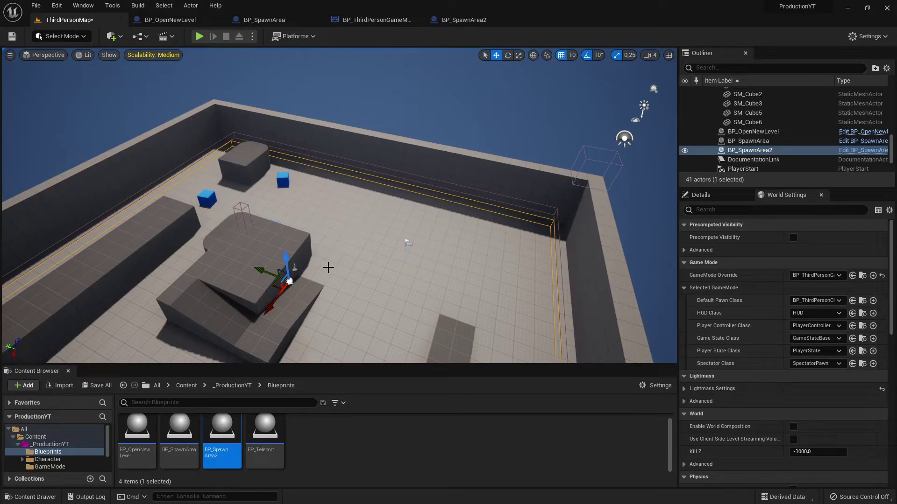
key("Delete")
right_click_drag(352, 236, 357, 190)
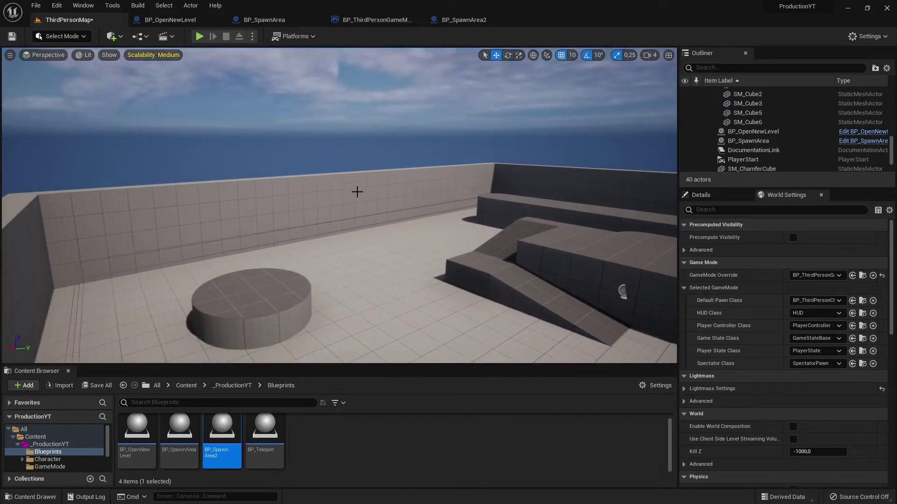
Return to ThirdPersonMap and frame the whole walled arena from above.
left_click(460, 19)
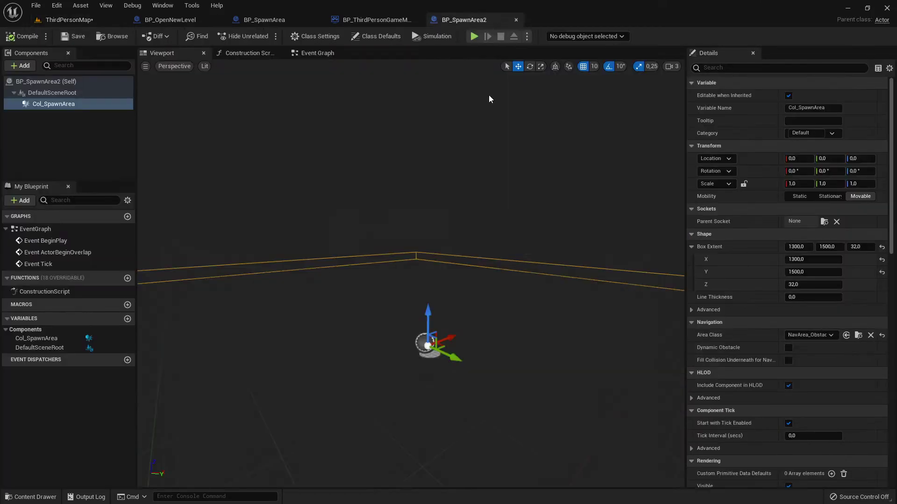
left_click(141, 22)
left_click(69, 20)
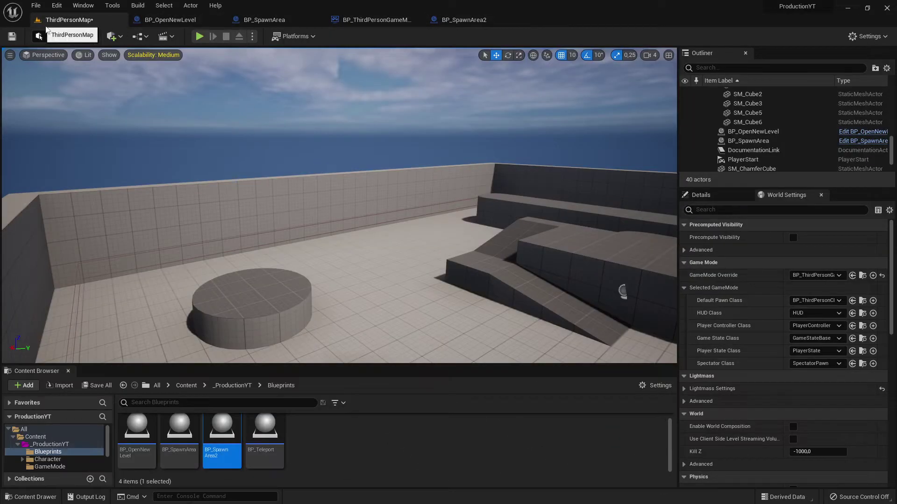
right_click_drag(167, 96, 169, 56)
right_click_drag(340, 209, 339, 209)
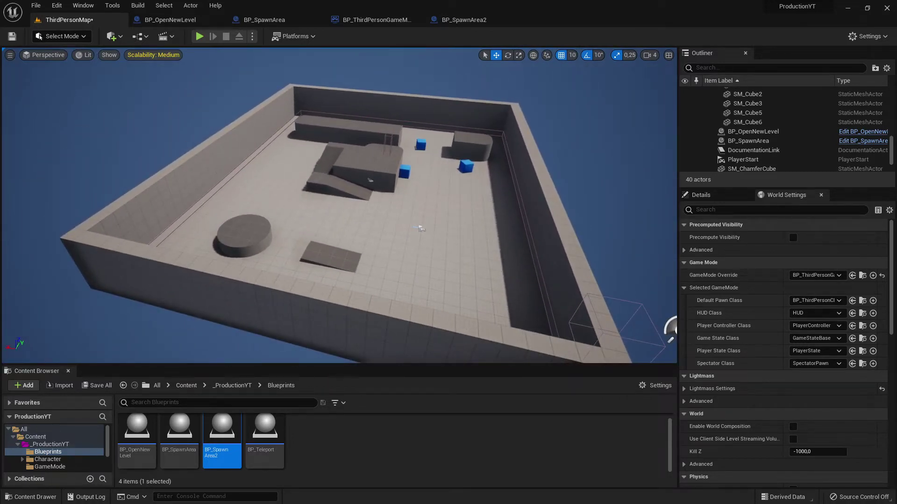
left_click(206, 202)
right_click_drag(206, 202, 206, 202)
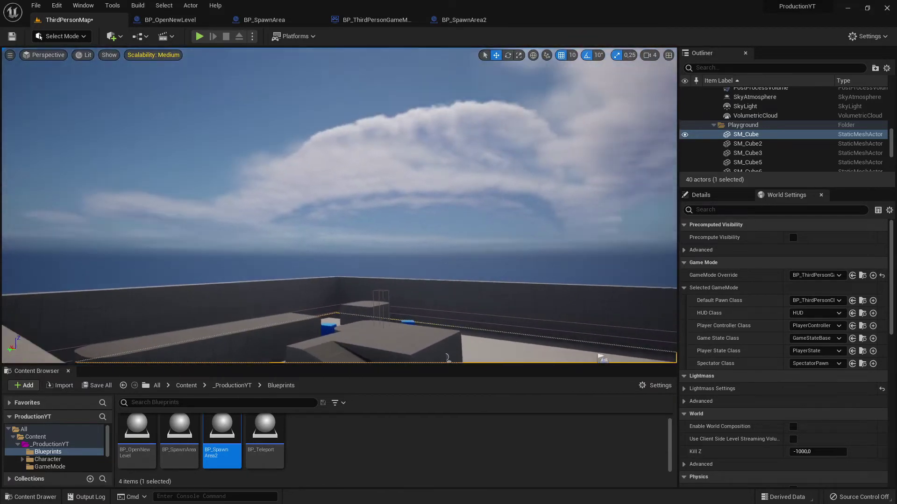
right_click_drag(206, 202, 206, 203)
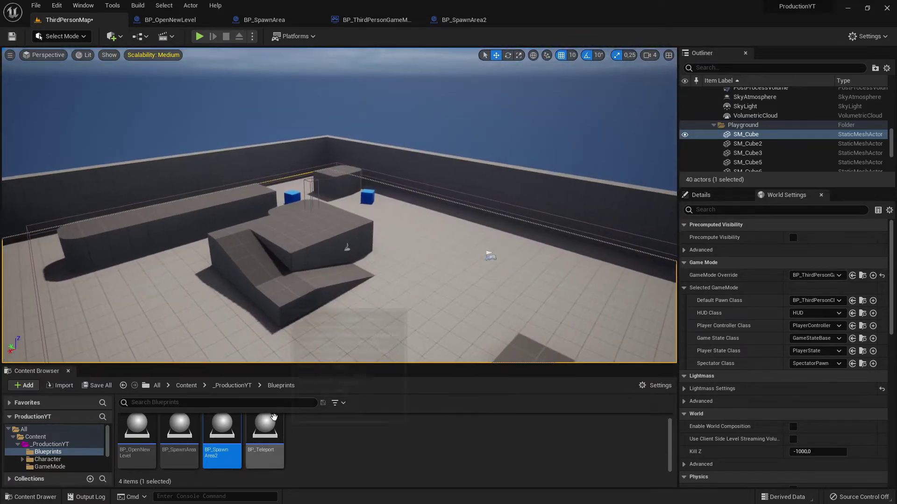
Place a new BP_SpawnArea2 actor on the ramp platform and shift it along Y.
left_click_drag(274, 418, 392, 253)
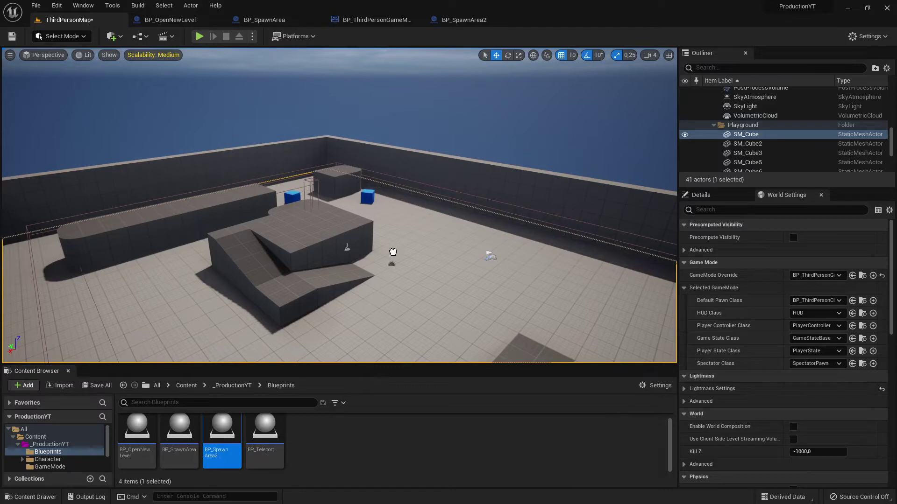
left_click(326, 287)
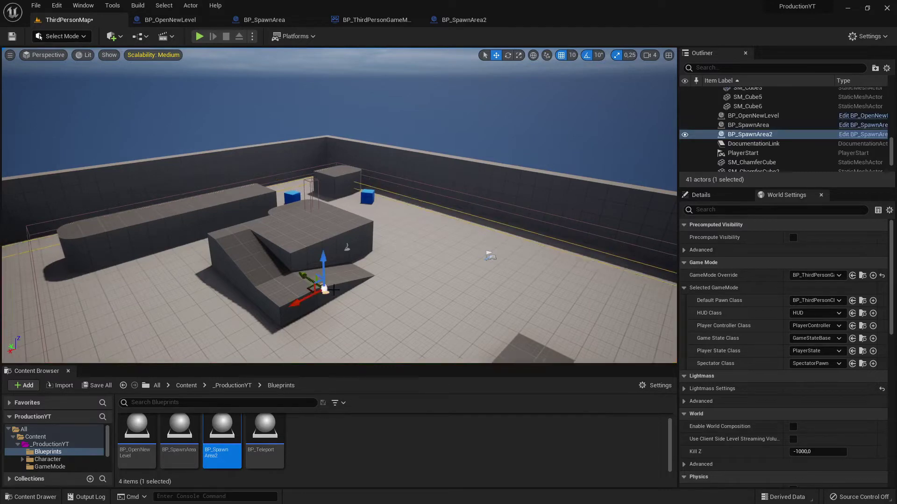
right_click_drag(333, 290, 322, 279)
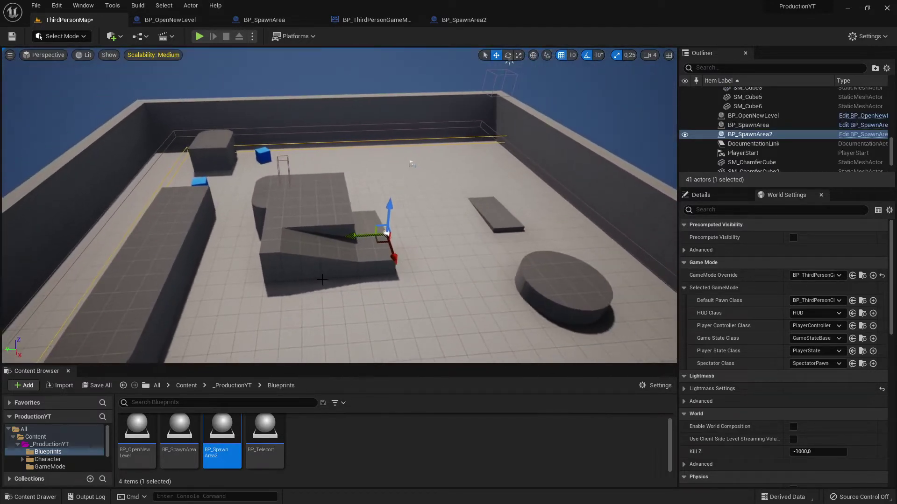
left_click_drag(356, 237, 315, 242)
right_click_drag(157, 310, 157, 310)
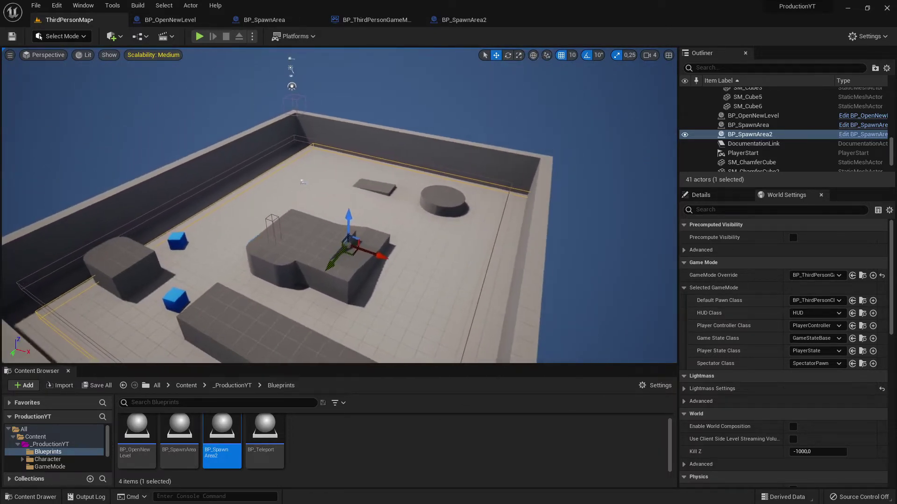
right_click_drag(301, 183, 302, 184)
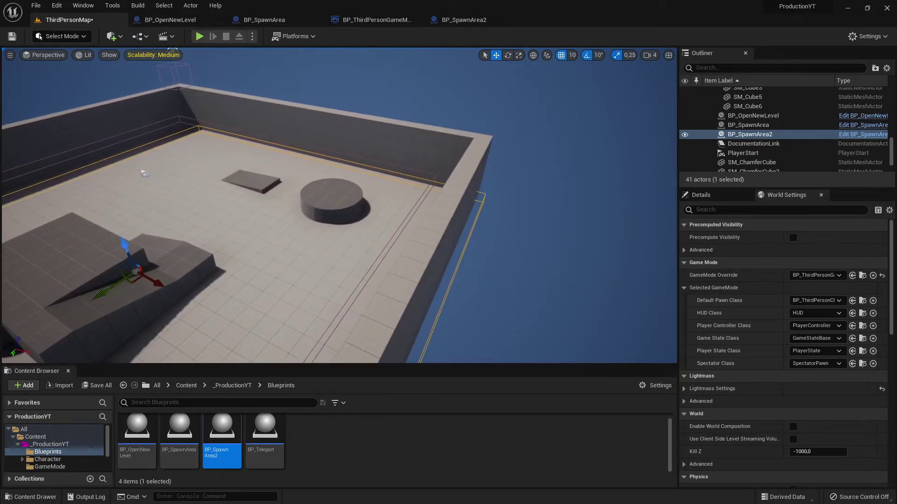
Delete the placed spawn area actor, select the BP_SpawnArea asset, and enlarge the Outliner list.
key("Delete")
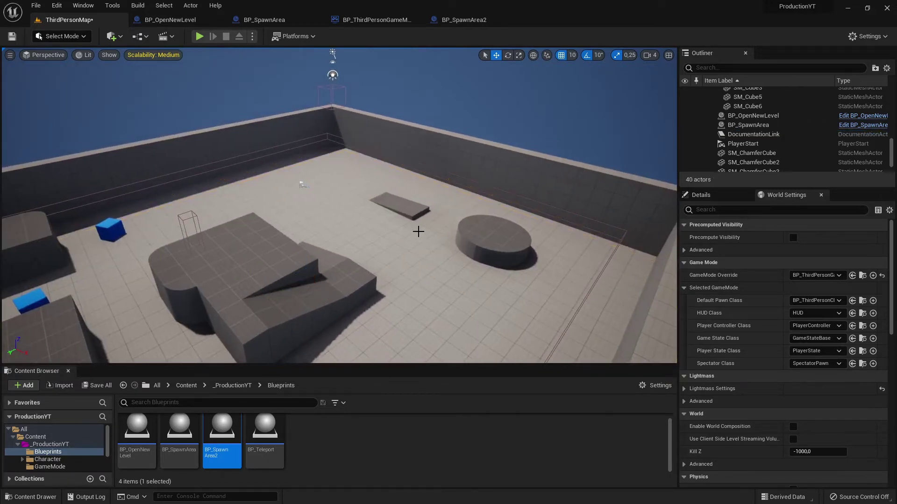
right_click_drag(301, 183, 302, 185)
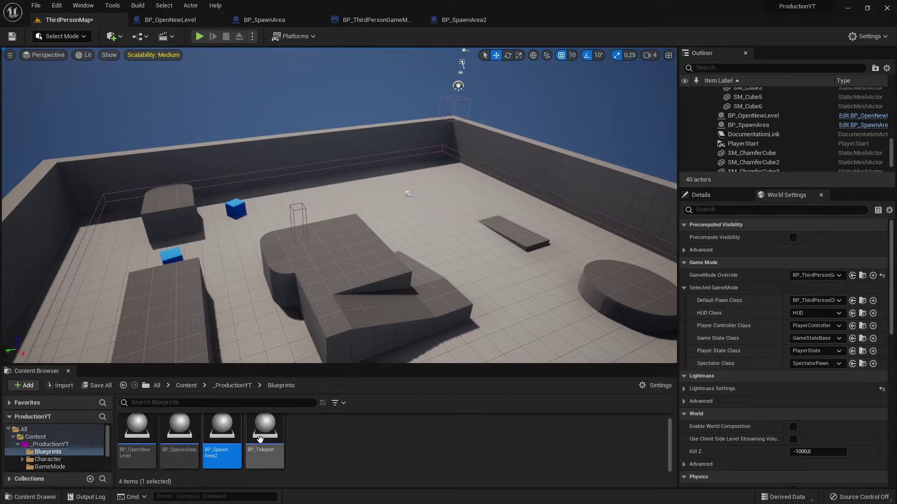
left_click(184, 433)
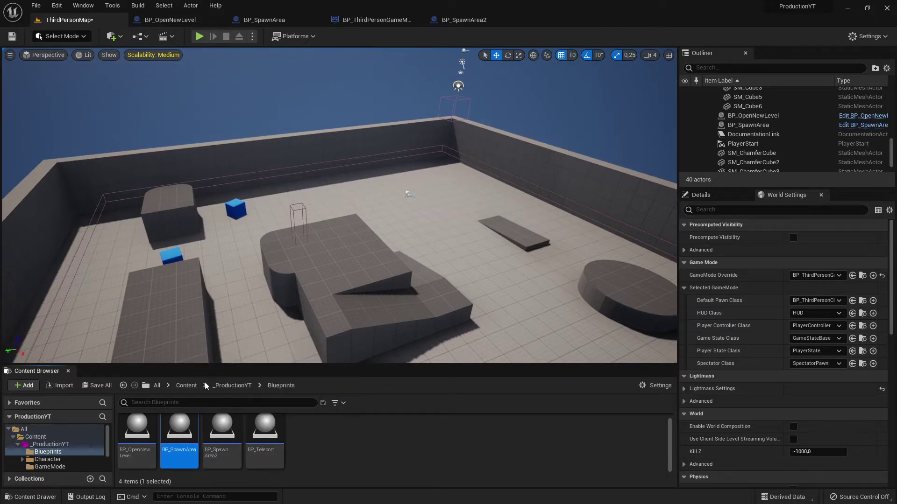
scroll(782, 167, "down", 3)
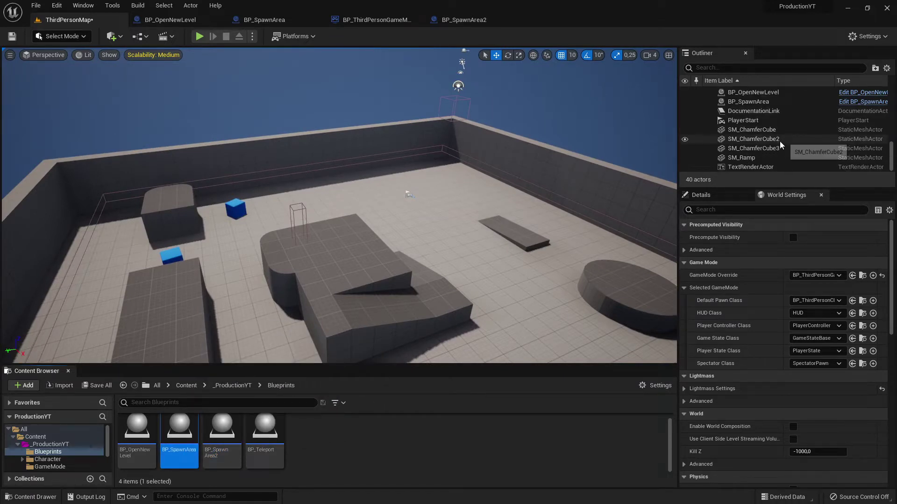
left_click_drag(744, 188, 745, 233)
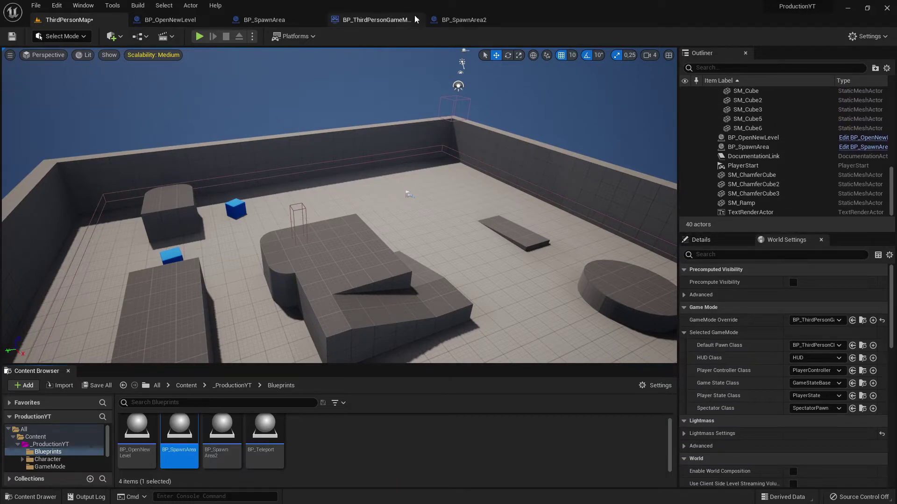
left_click(374, 19)
Move the BP_SpawnArea2 editor tab to sit right after BP_OpenNewLevel.
left_click(459, 20)
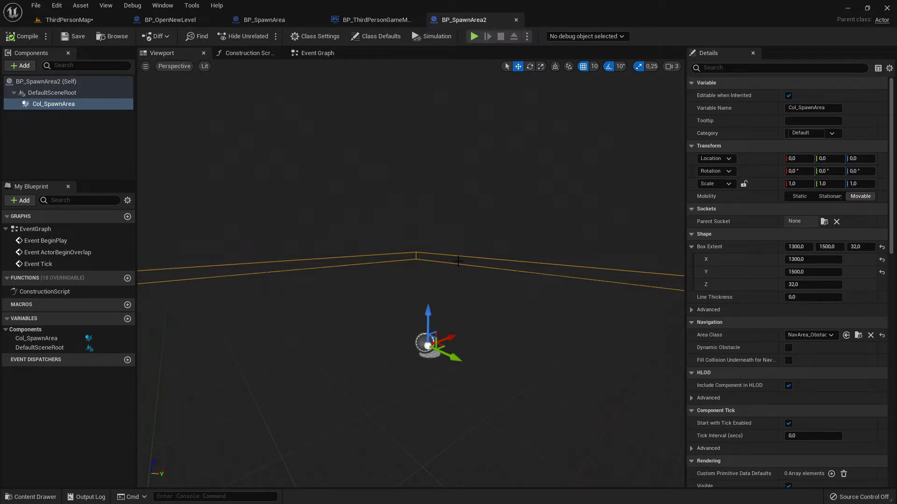
left_click(170, 20)
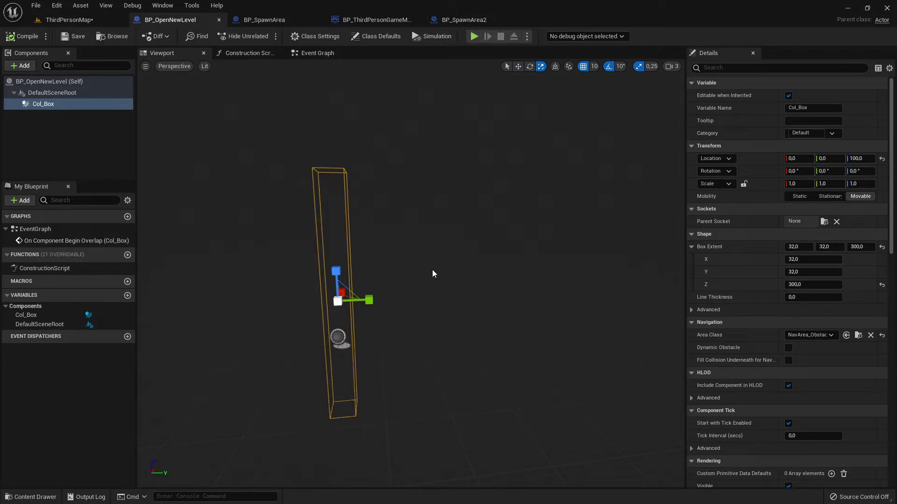
left_click_drag(444, 20, 280, 21)
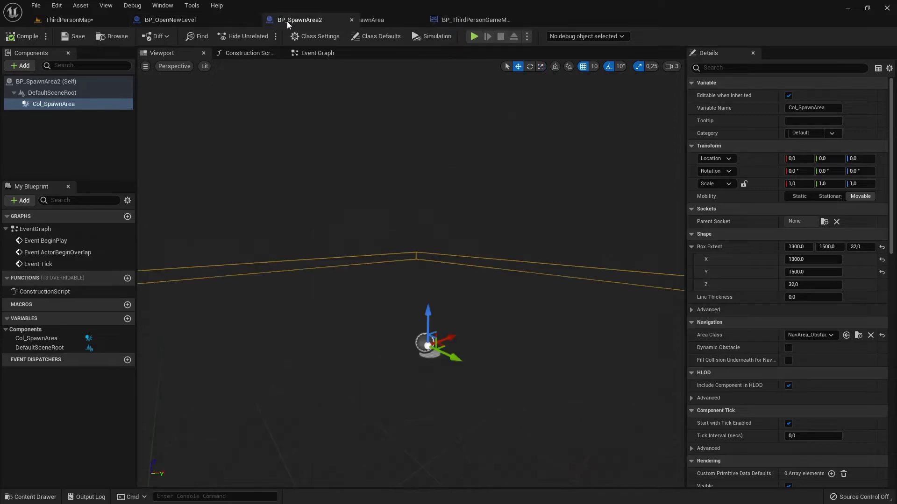
left_click(200, 21)
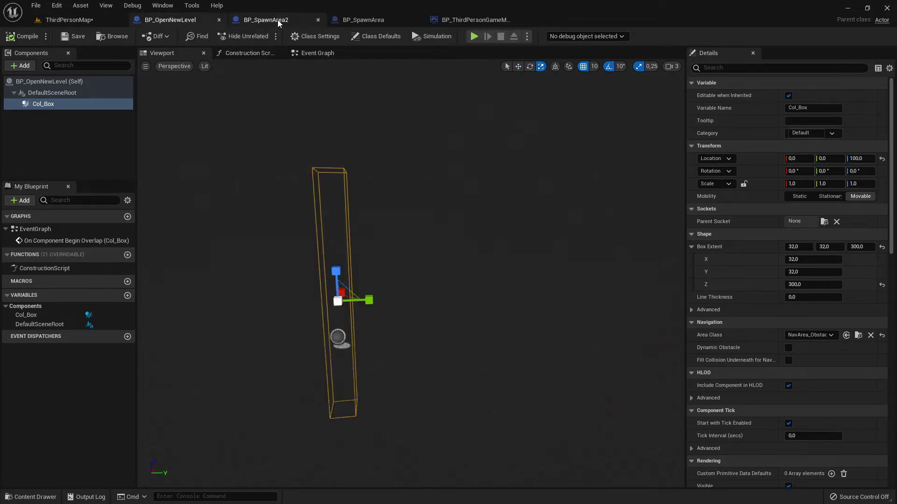
left_click(280, 20)
left_click(185, 21)
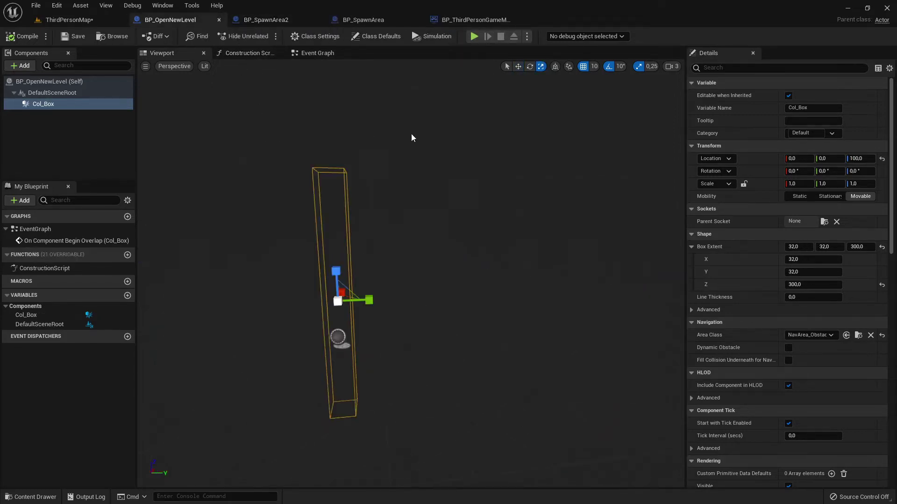
left_click(256, 20)
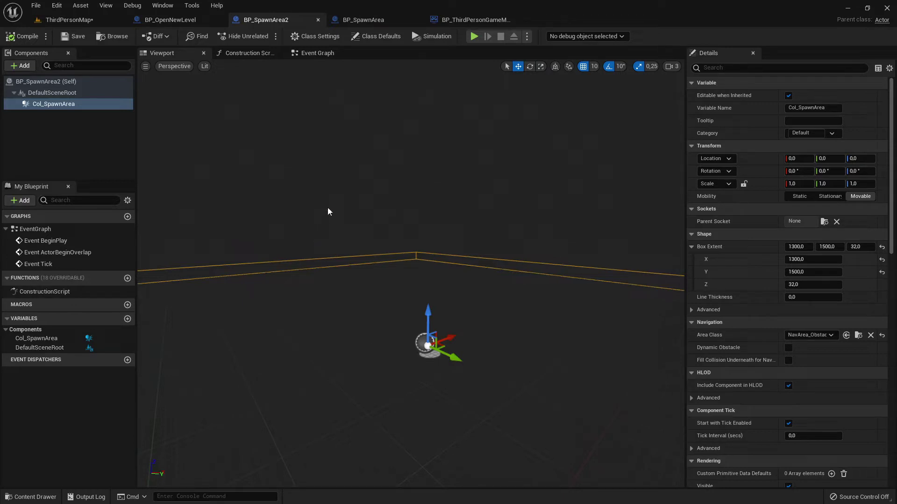
left_click(66, 20)
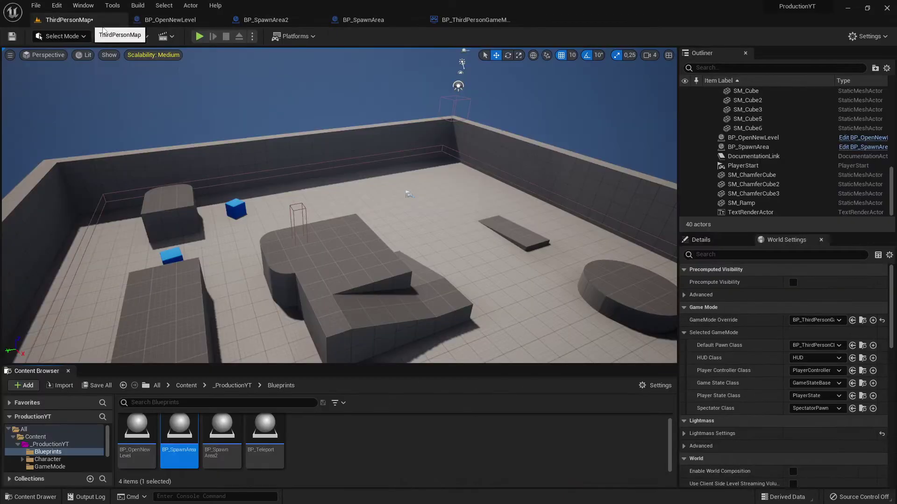
Save all modified content, including the ThirdPersonMap level, with Save Selected.
left_click(106, 384)
left_click(521, 357)
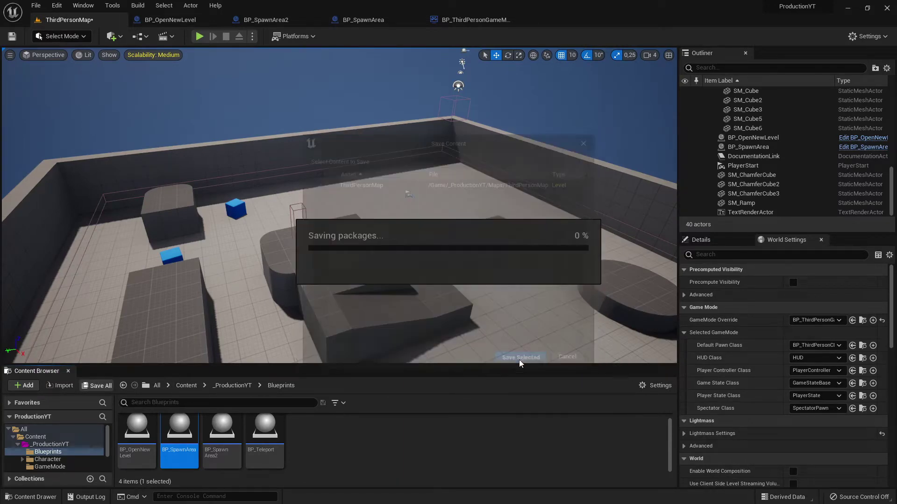
mouse_move(402, 242)
right_mouse_down()
mouse_move(402, 196)
mouse_move(402, 280)
mouse_move(402, 242)
right_mouse_up()
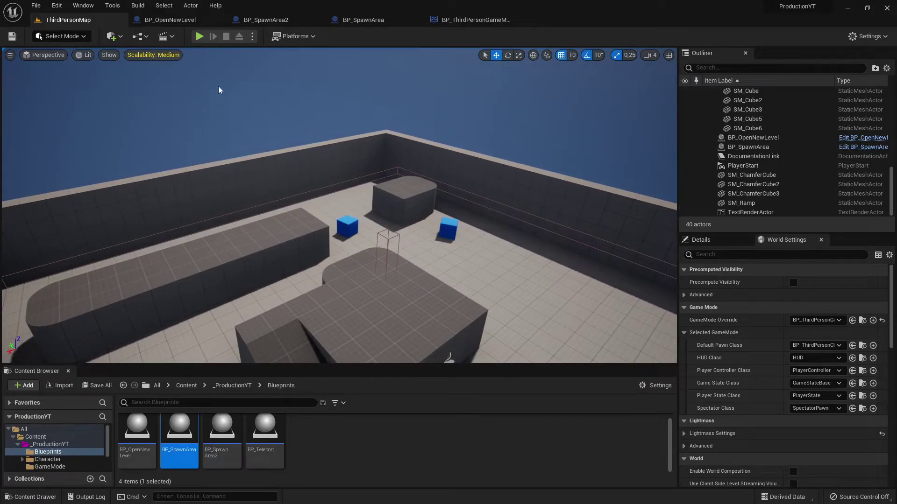
left_click(178, 20)
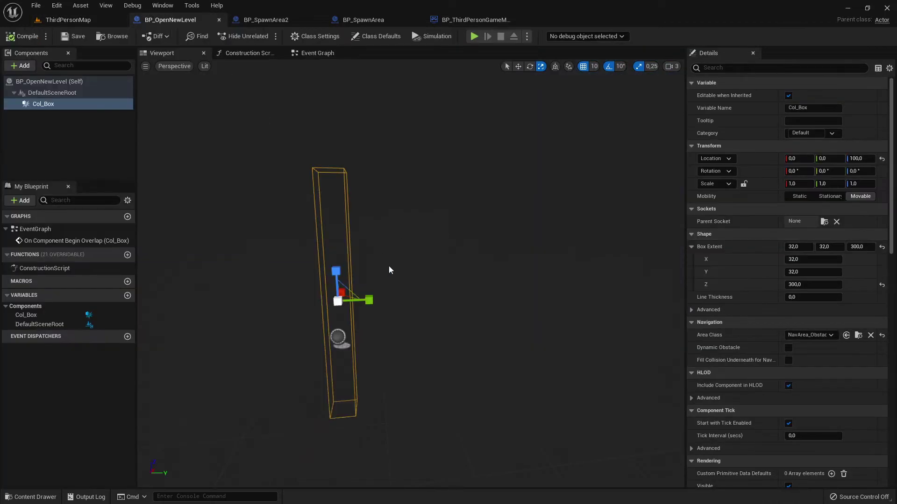
left_click(263, 24)
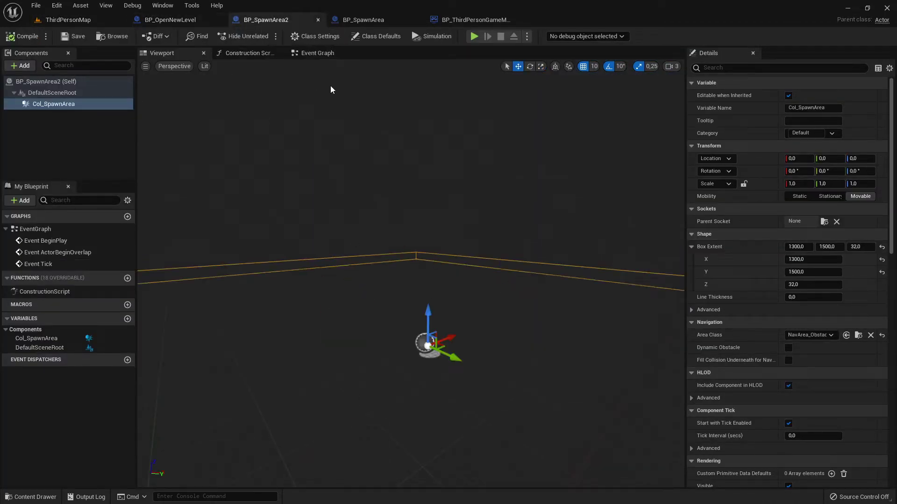
left_click(152, 21)
left_click(299, 21)
left_click(317, 53)
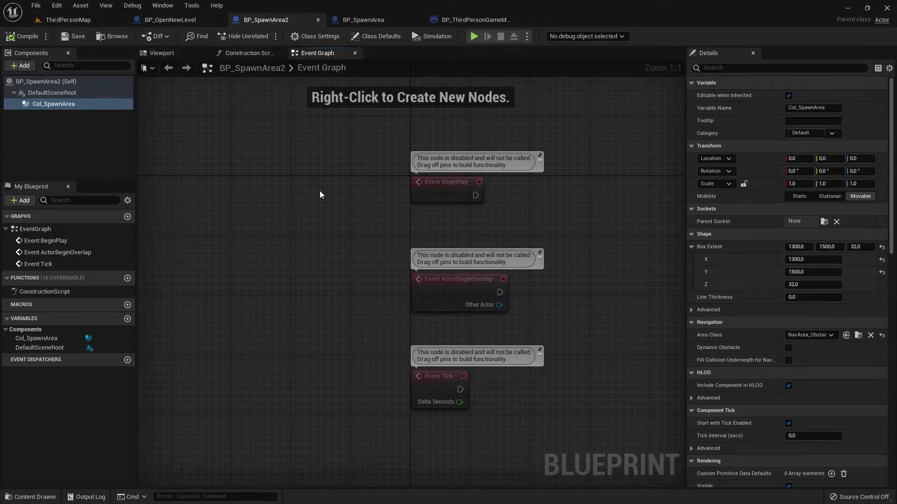
left_click(170, 20)
left_click(316, 53)
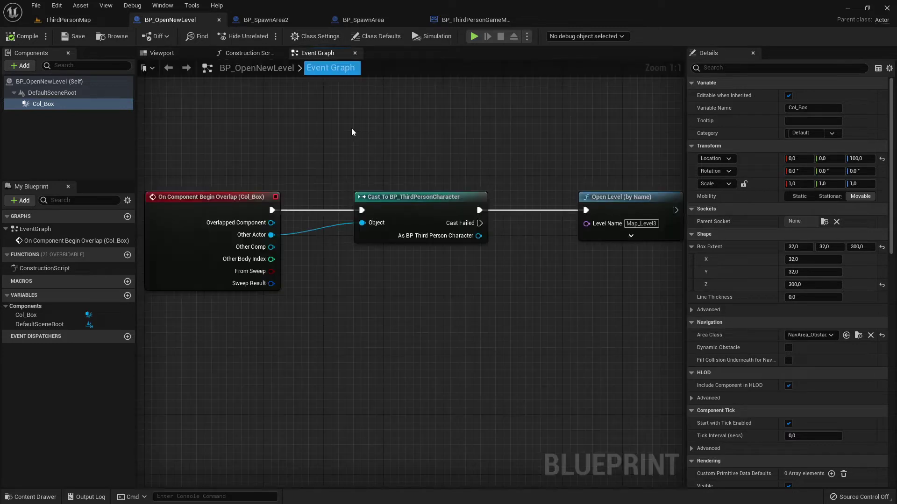
left_click(266, 19)
Look around ThirdPersonMap, then browse to the GameMode Override asset BP_ThirdPersonGameMode.
left_click(68, 19)
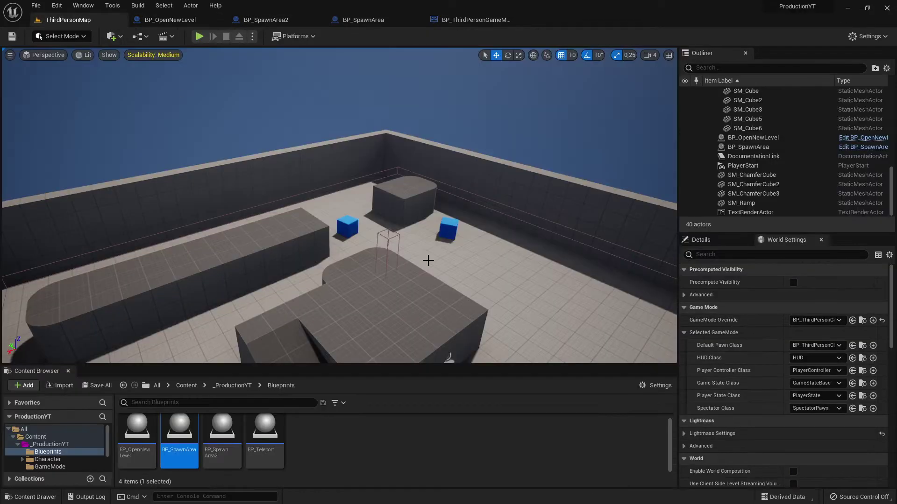
right_click_drag(394, 258, 467, 262)
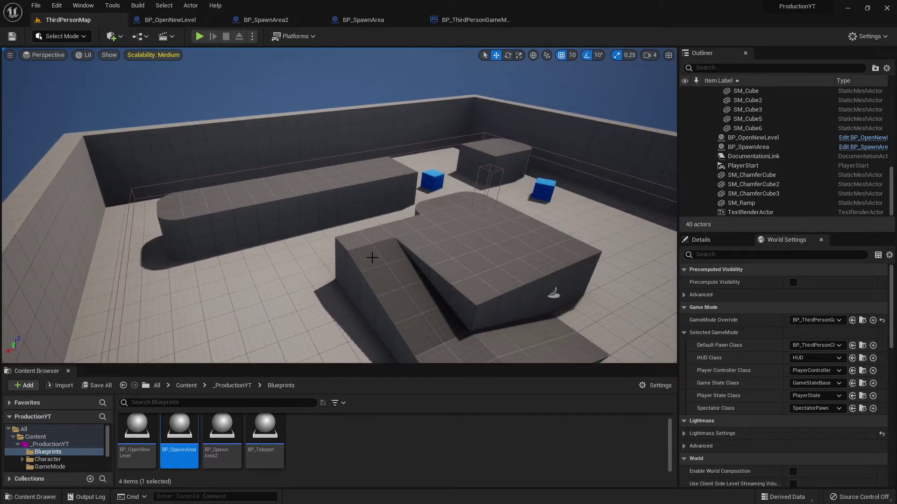
right_click_drag(360, 191, 360, 154)
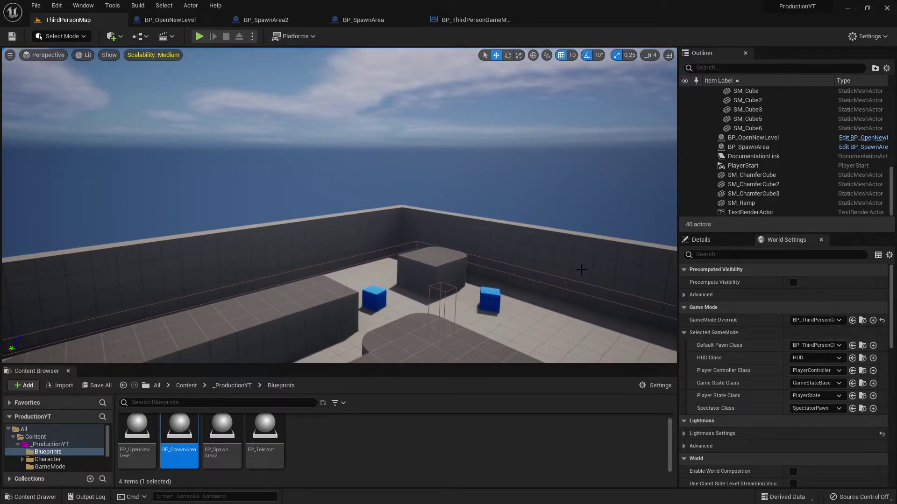
right_click_drag(272, 248, 540, 200)
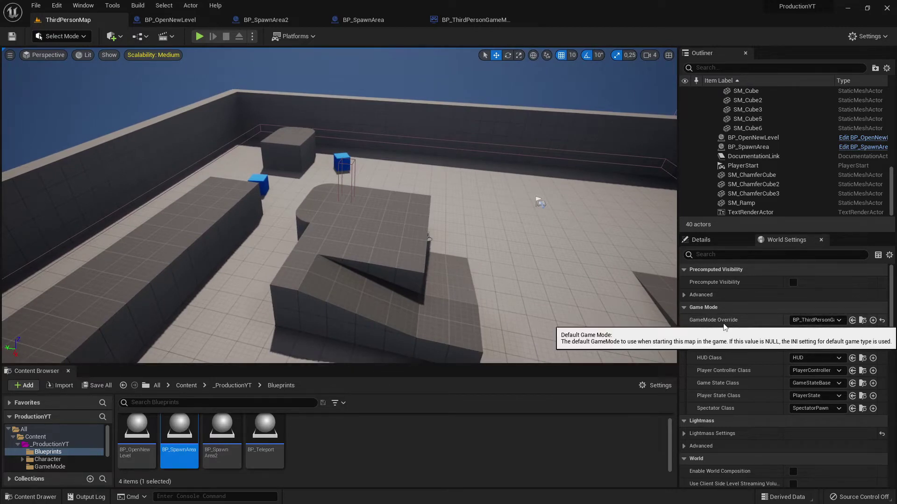
left_click(862, 321)
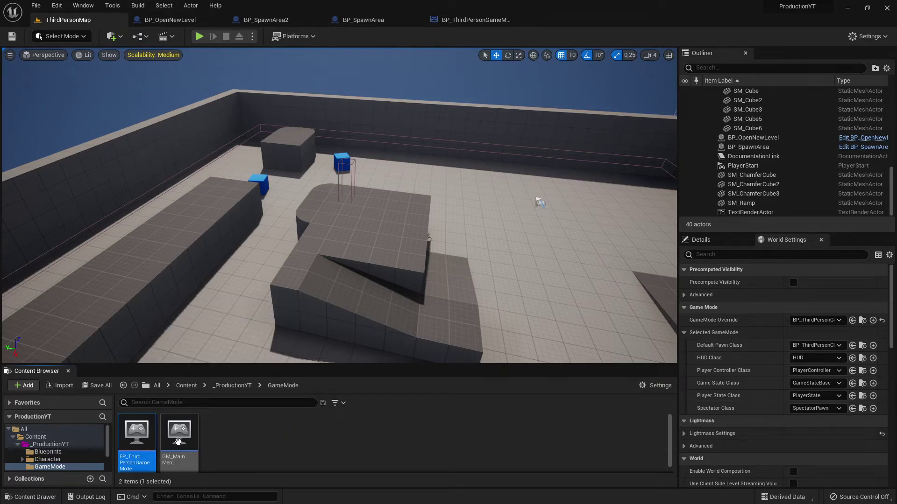
double_click(140, 439)
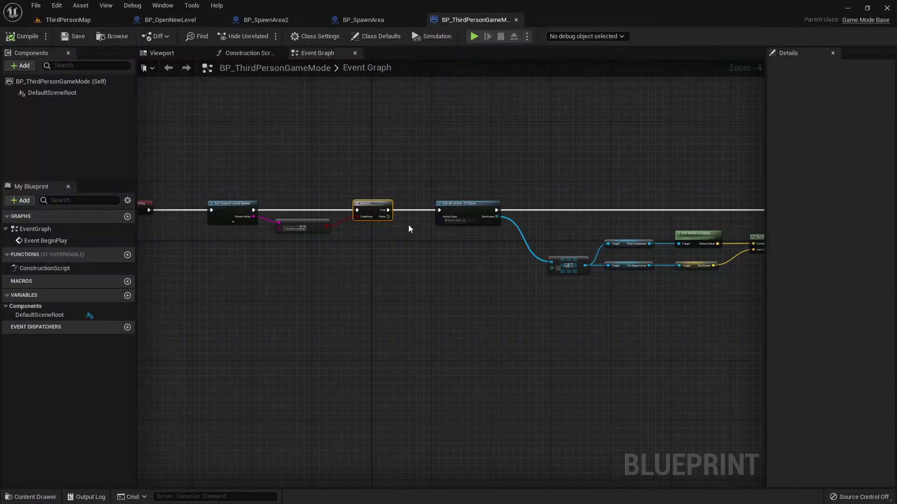
left_click(84, 19)
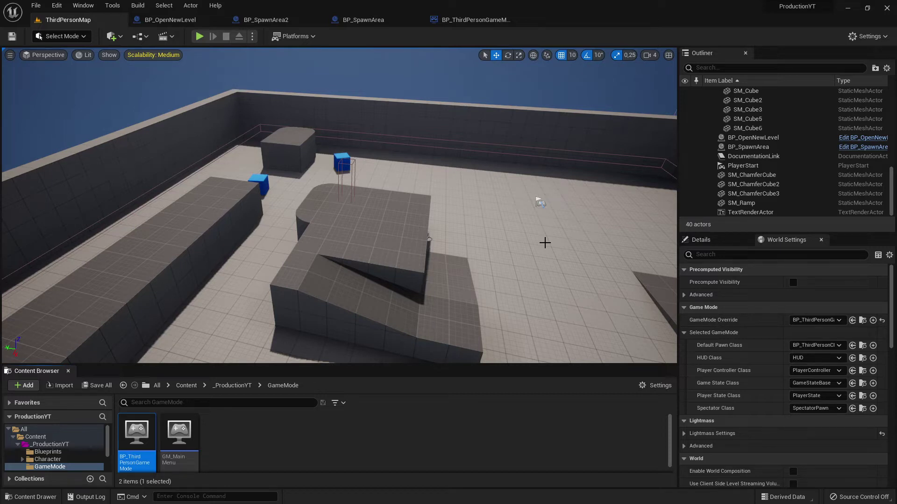
Fly around the ThirdPersonMap arena to inspect the rooftop blocks and surrounding platforms.
mouse_move(544, 242)
right_mouse_down()
mouse_move(537, 186)
mouse_move(480, 250)
mouse_move(439, 260)
right_mouse_up()
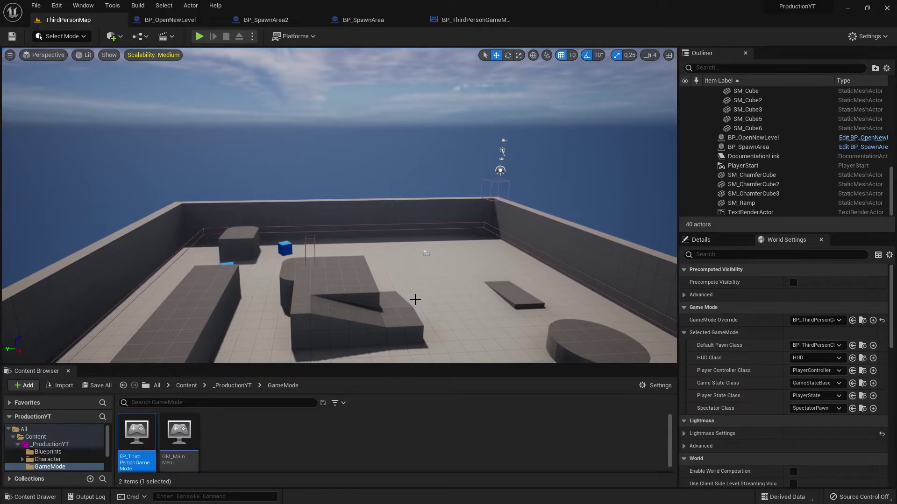
mouse_move(414, 300)
right_mouse_down()
mouse_move(414, 261)
mouse_move(415, 304)
right_mouse_up()
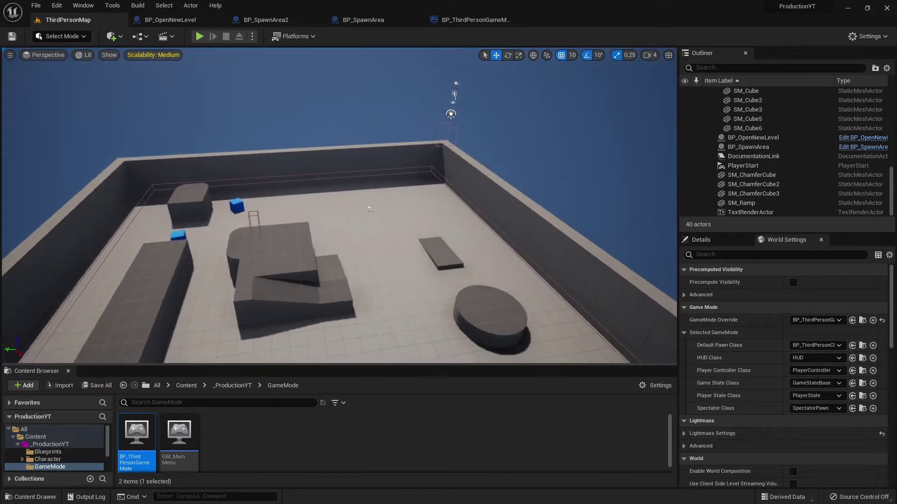
right_click_drag(318, 279, 318, 252)
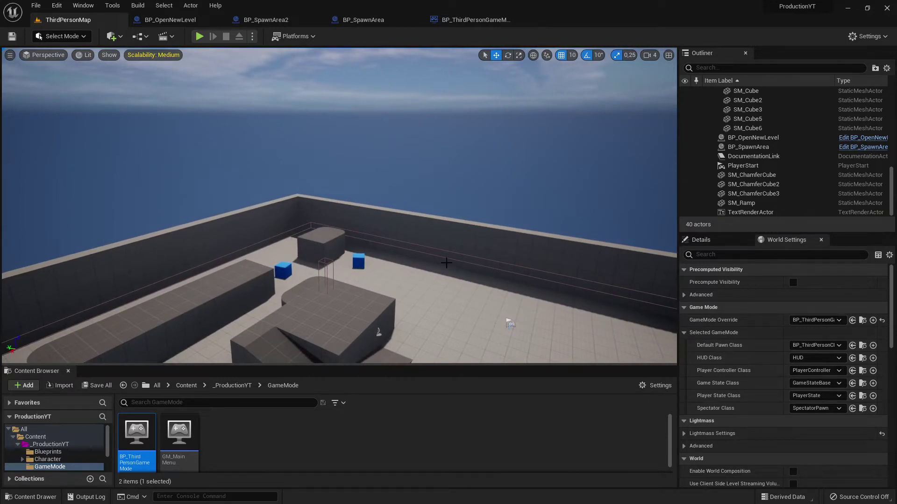
right_click_drag(446, 263, 446, 263)
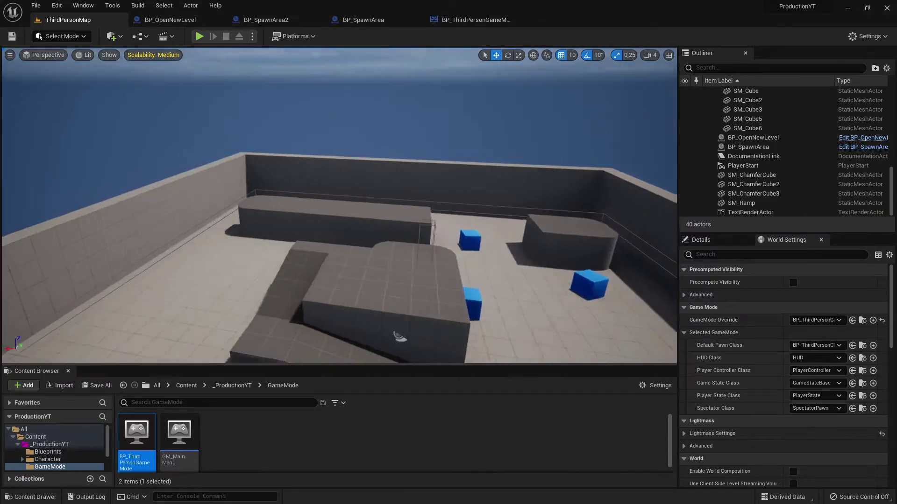
right_click_drag(398, 188, 398, 188)
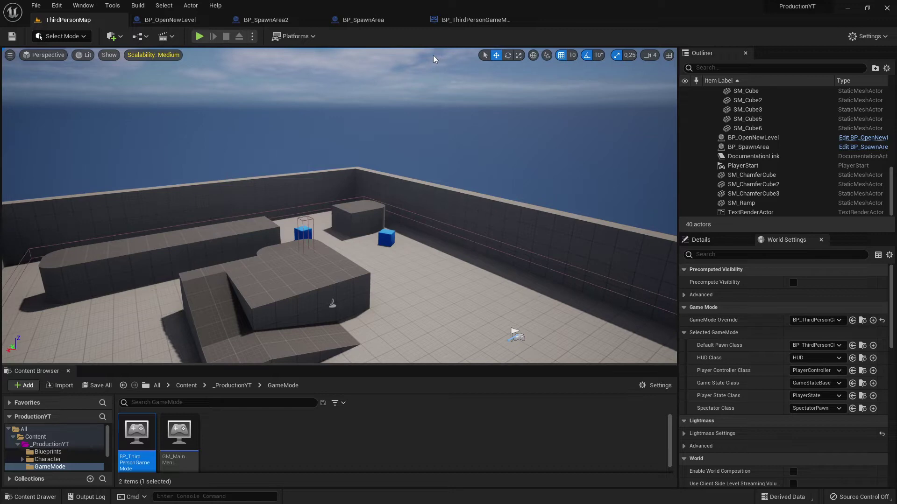
right_click_drag(433, 55, 429, 55)
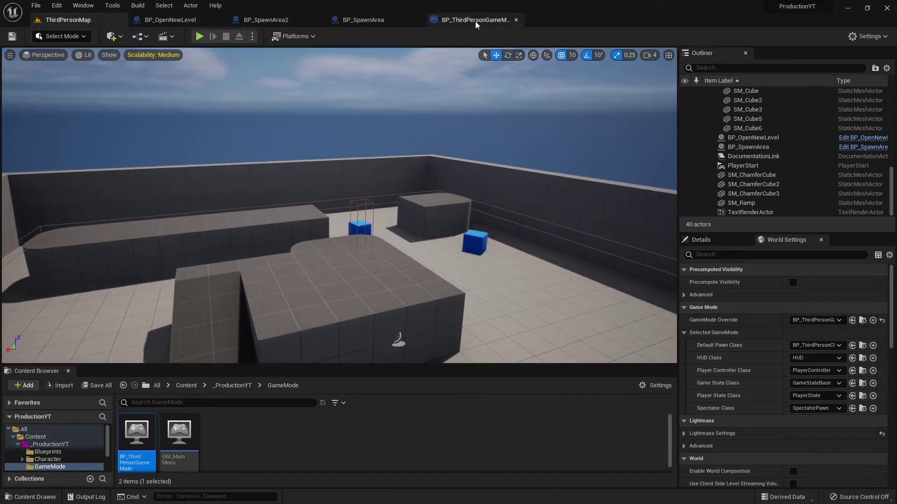
Reopen BP_ThirdPersonGameMode's Event Graph from the Content Drawer.
left_click(463, 21)
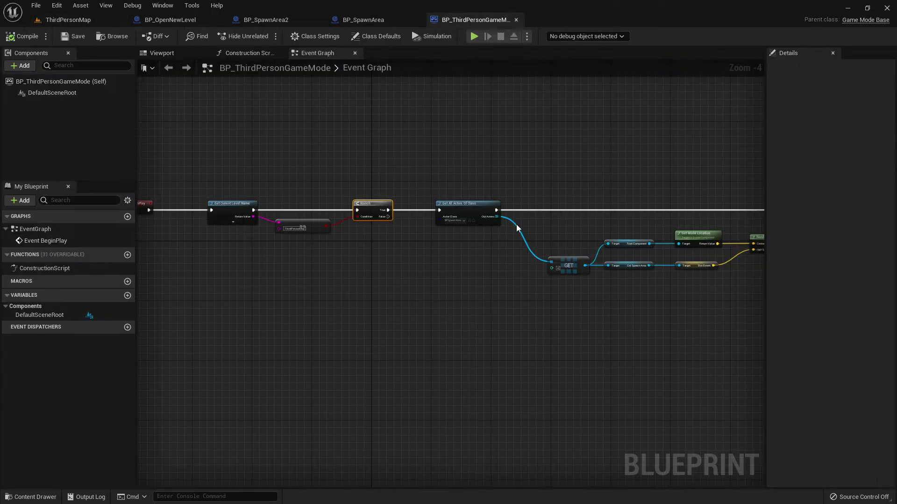
left_click(117, 41)
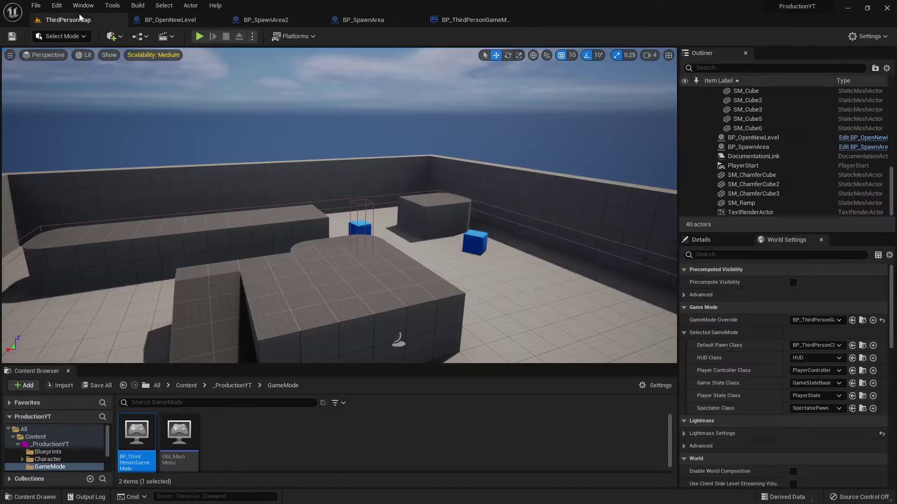
double_click(129, 439)
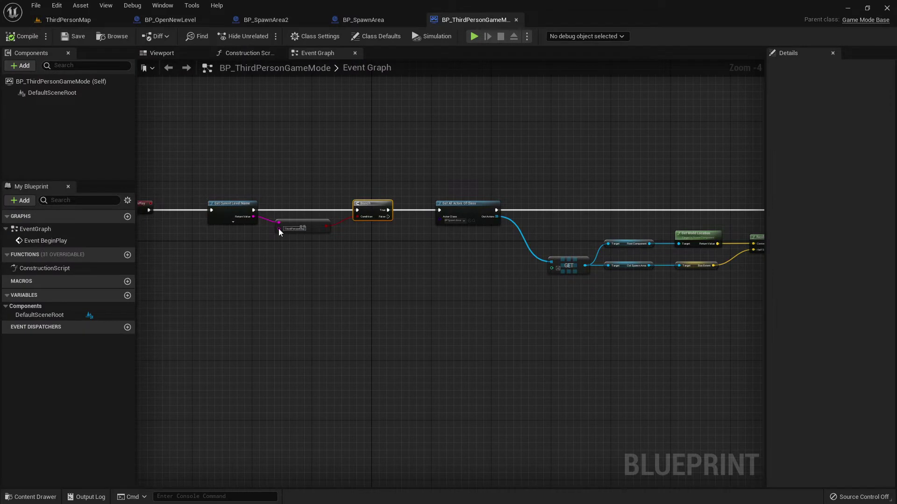
Drag the Event BeginPlay node down, away from the rest of the node chain.
scroll(287, 156, "down", 5)
scroll(287, 156, "up", 4)
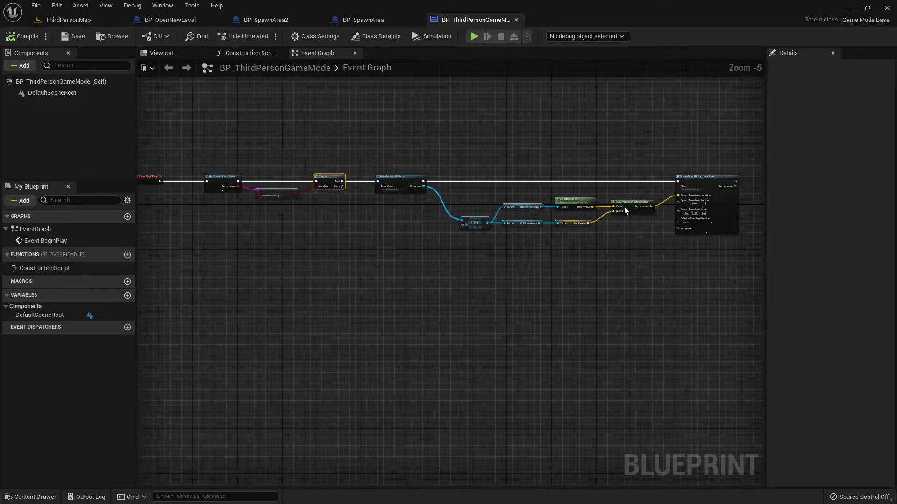
scroll(470, 220, "down", 2)
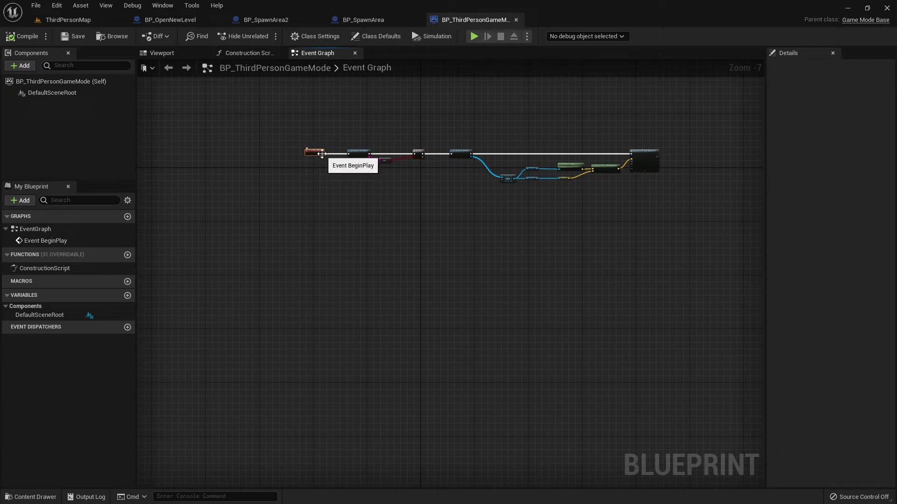
scroll(334, 171, "up", 6)
right_click_drag(329, 175, 342, 256)
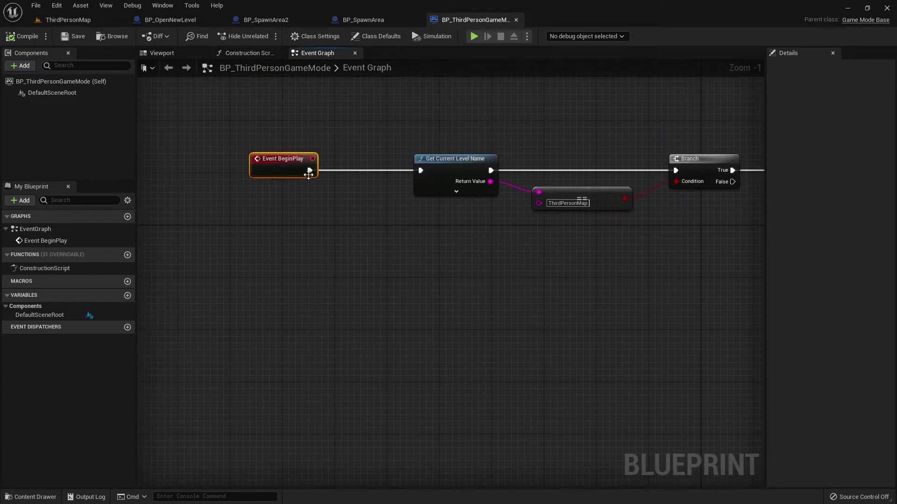
left_click_drag(309, 175, 322, 409)
right_click_drag(511, 338, 415, 150)
scroll(320, 205, "down", 2)
Reposition the detached Event BeginPlay node higher in the graph's empty area.
left_click_drag(221, 199, 240, 322)
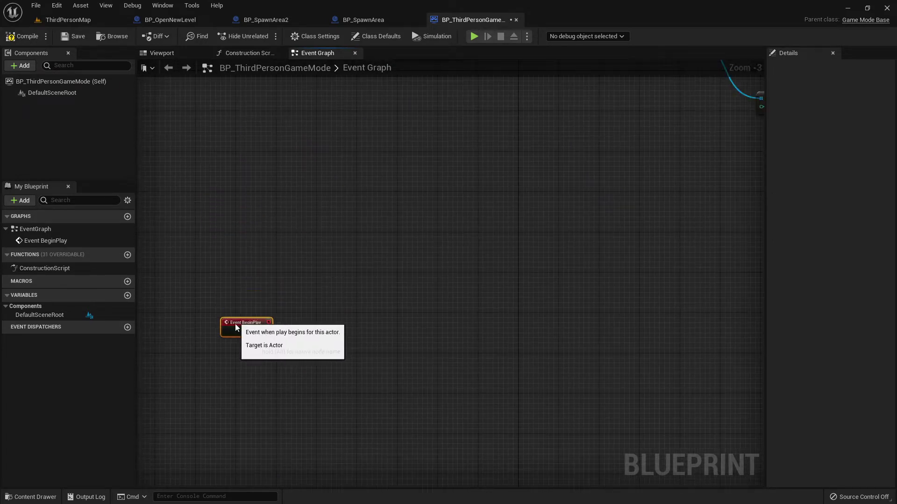
mouse_move(514, 252)
right_mouse_down()
mouse_move(466, 210)
mouse_move(555, 188)
right_mouse_up()
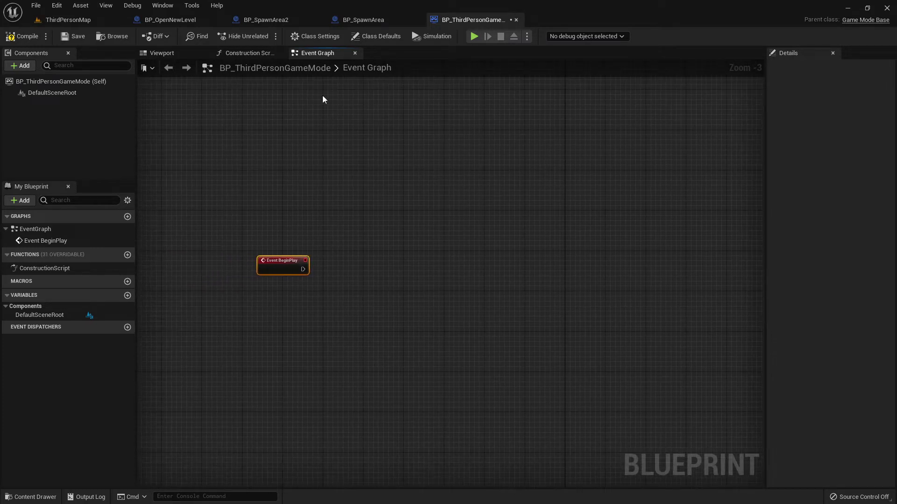
left_click(162, 53)
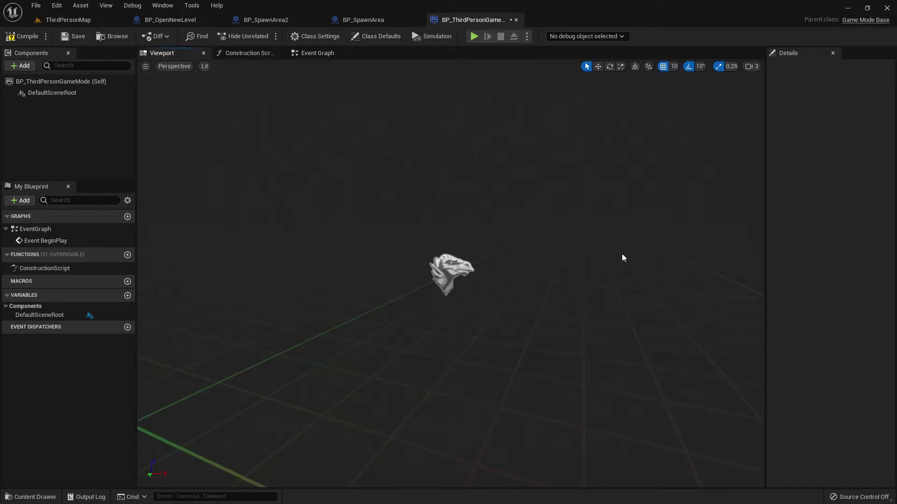
left_click(314, 53)
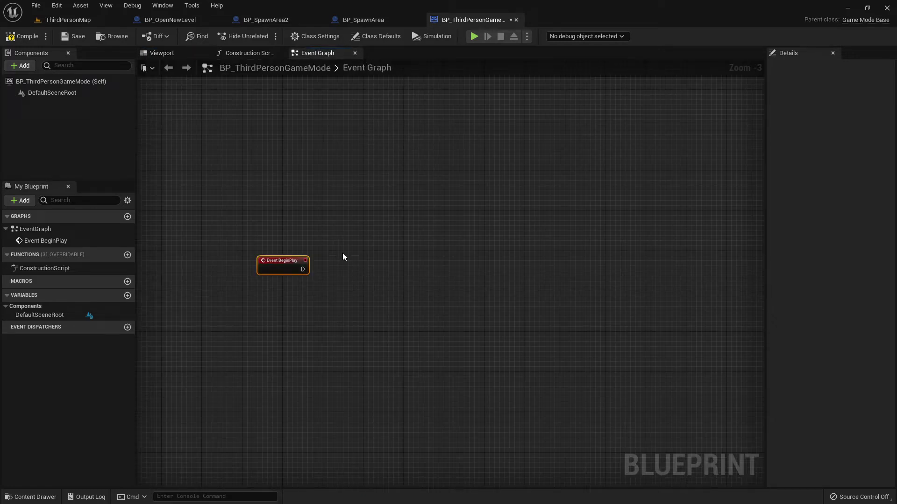
left_click_drag(287, 274, 307, 143)
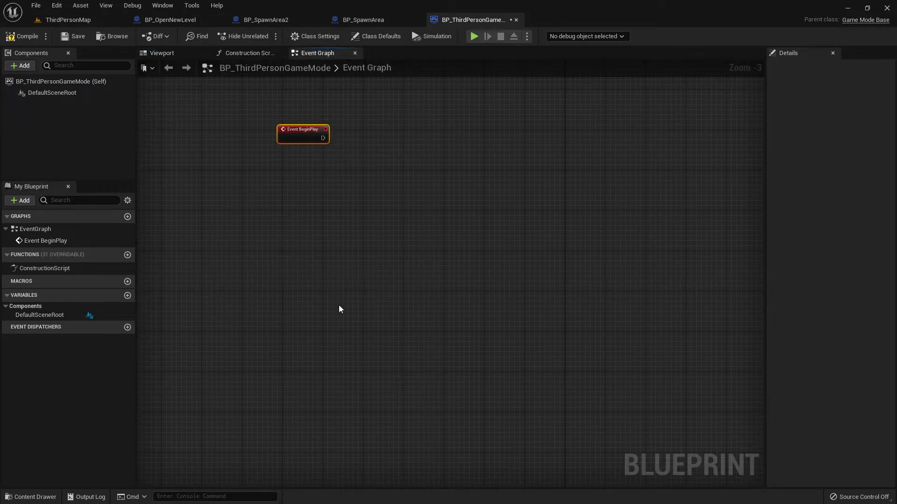
Delete the old Event BeginPlay node from the GameMode graph.
right_click(301, 299)
key("Escape")
key("Delete")
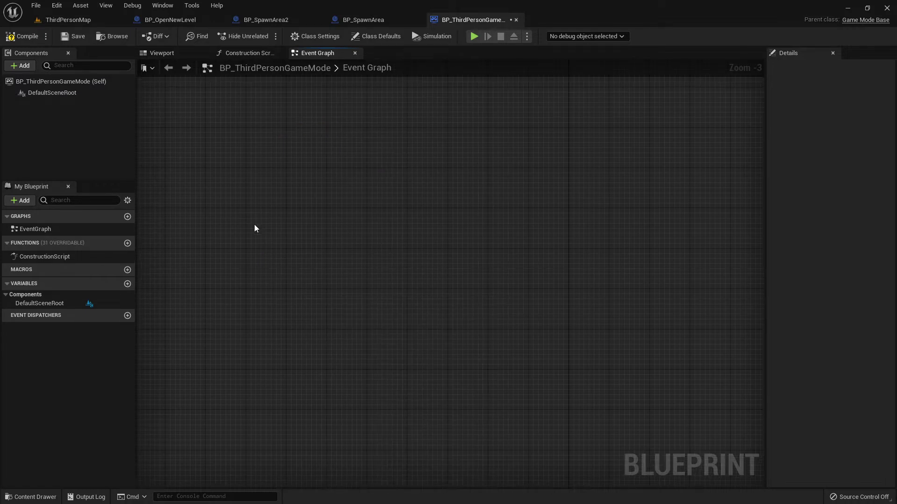
Add a fresh Event BeginPlay node by searching 'Event Be' in the action list.
right_click(255, 228)
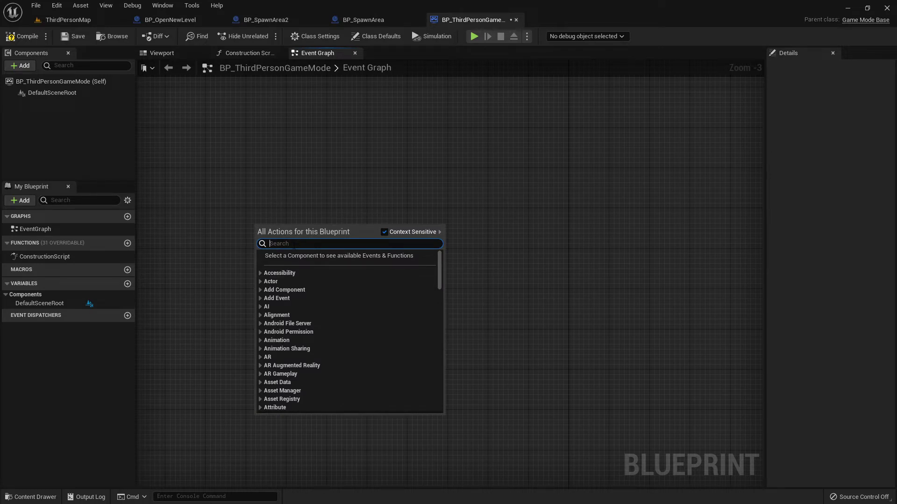
type("Event B")
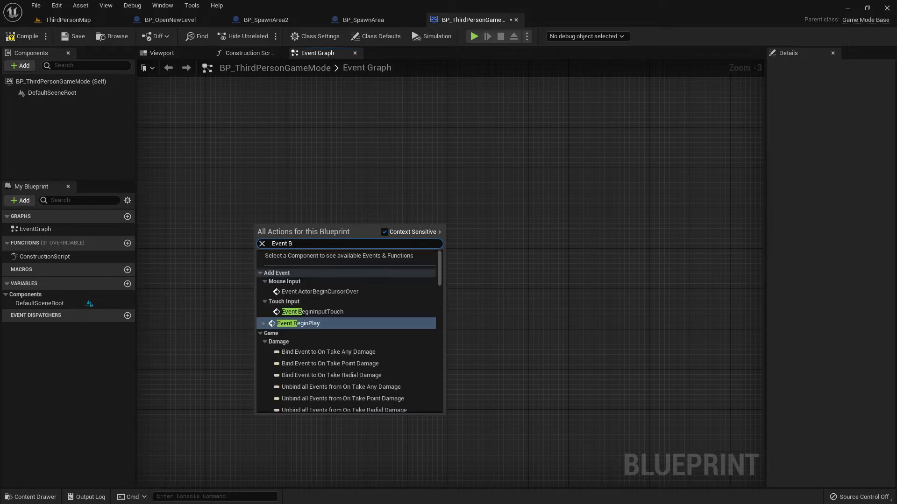
type("e")
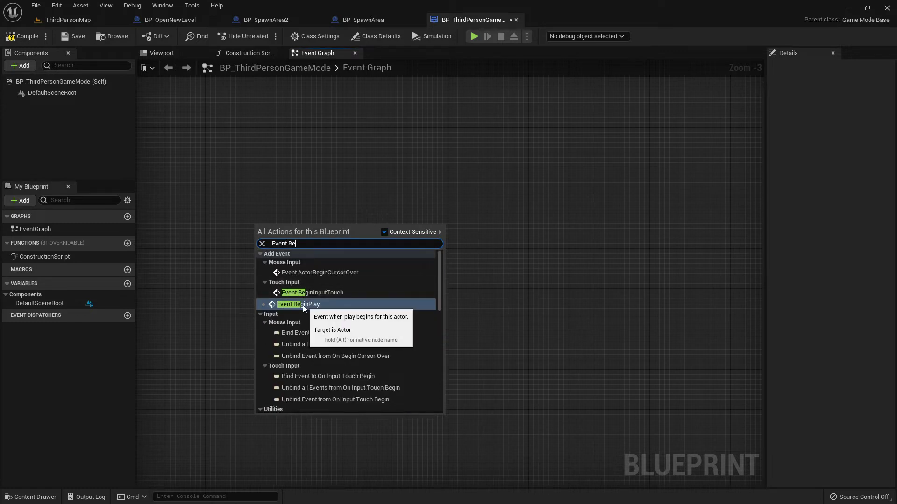
left_click(303, 304)
scroll(318, 264, "up", 3)
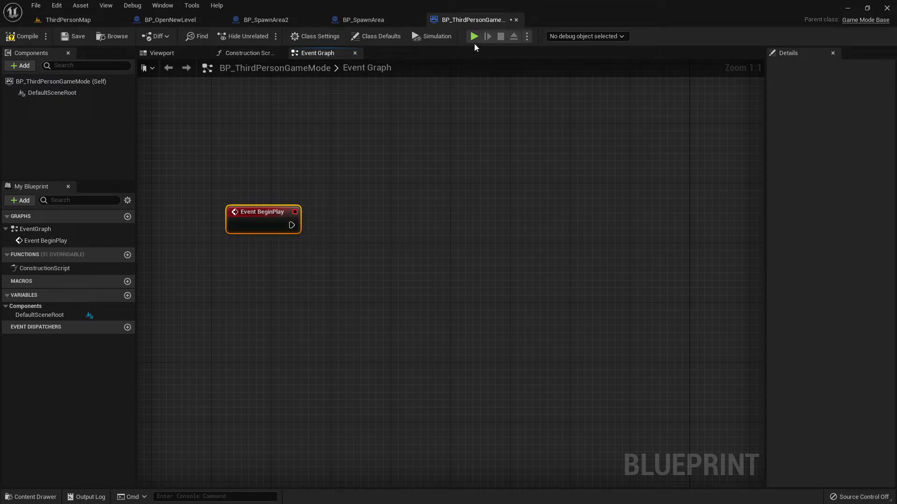
left_click(102, 21)
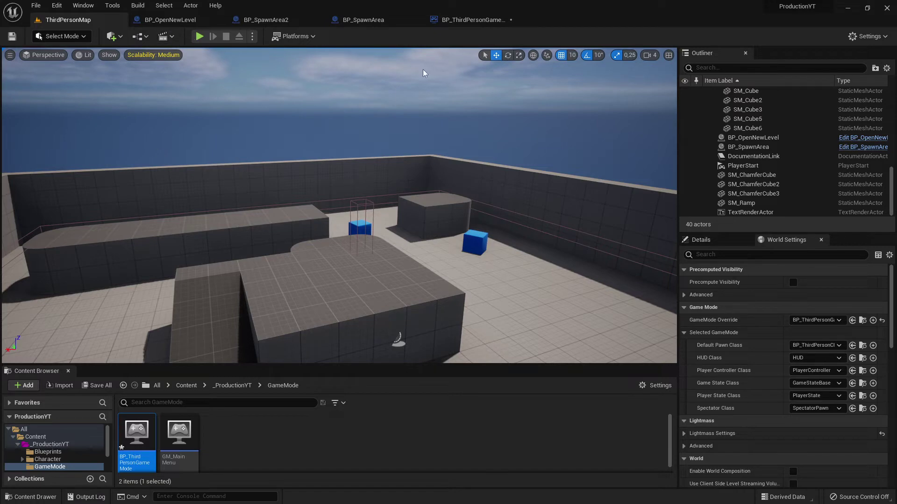
left_click(458, 19)
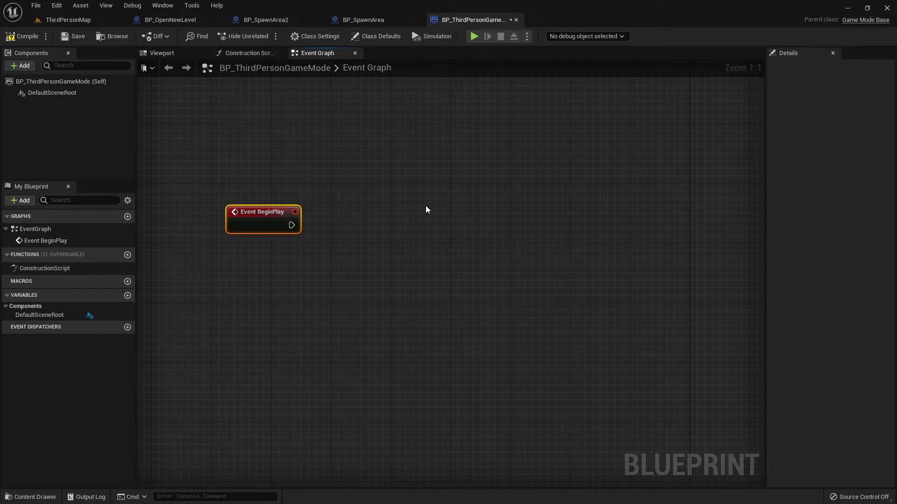
left_click(86, 20)
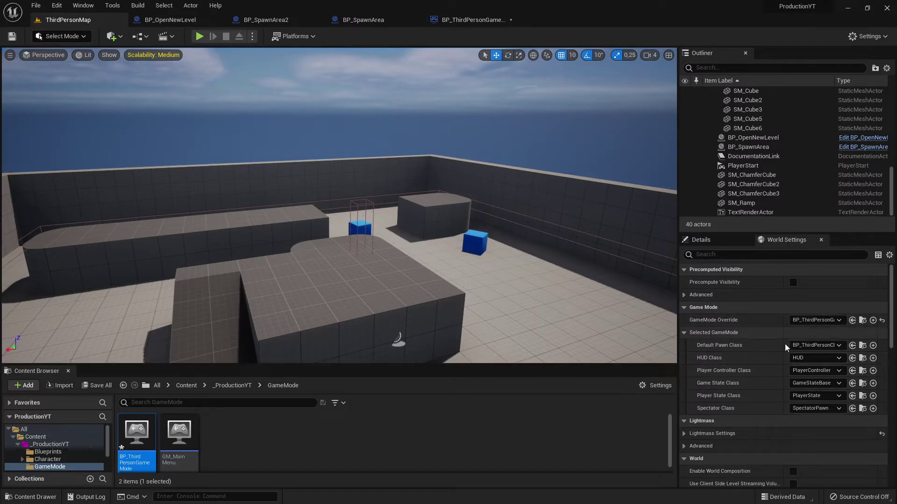
left_click(473, 19)
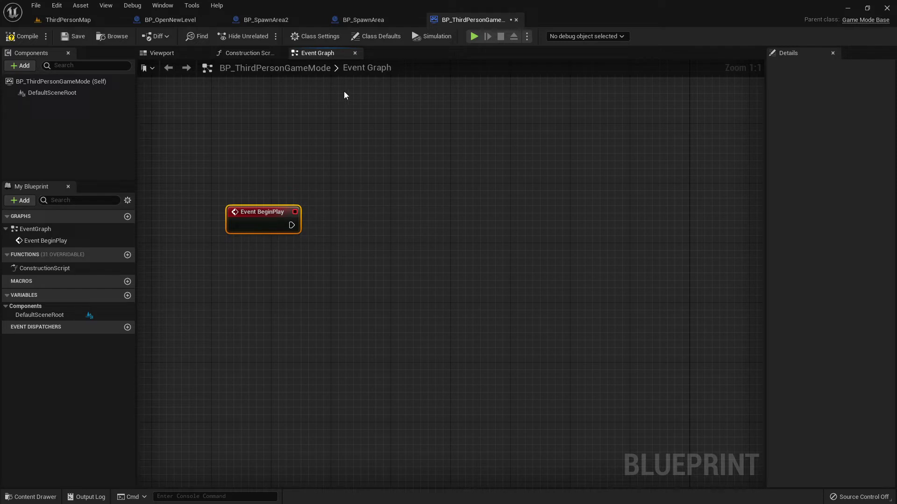
left_click(365, 20)
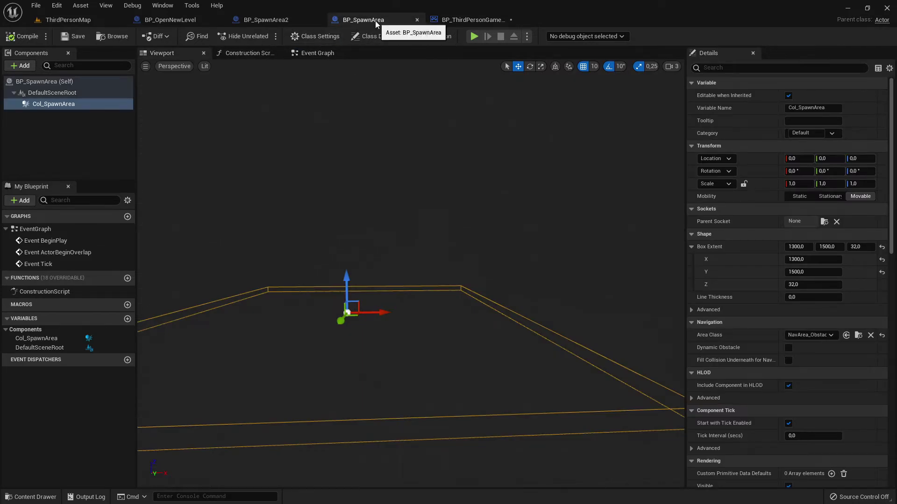
left_click(170, 19)
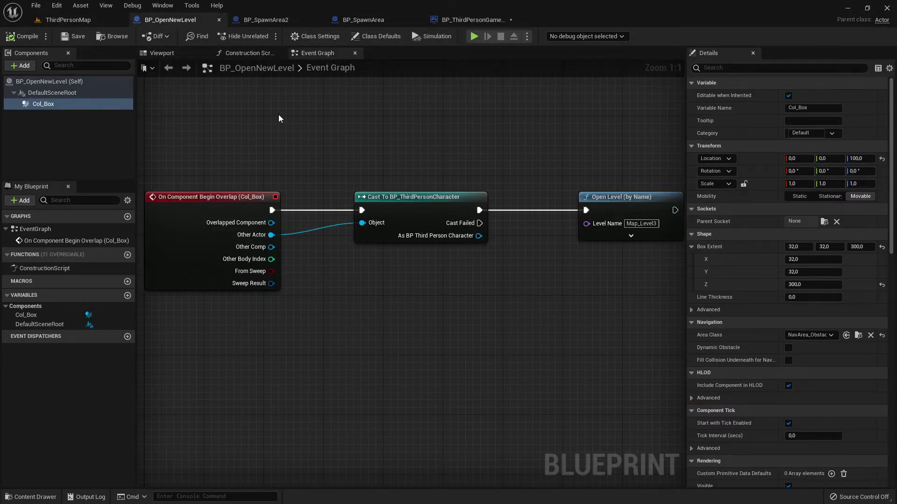
left_click(161, 53)
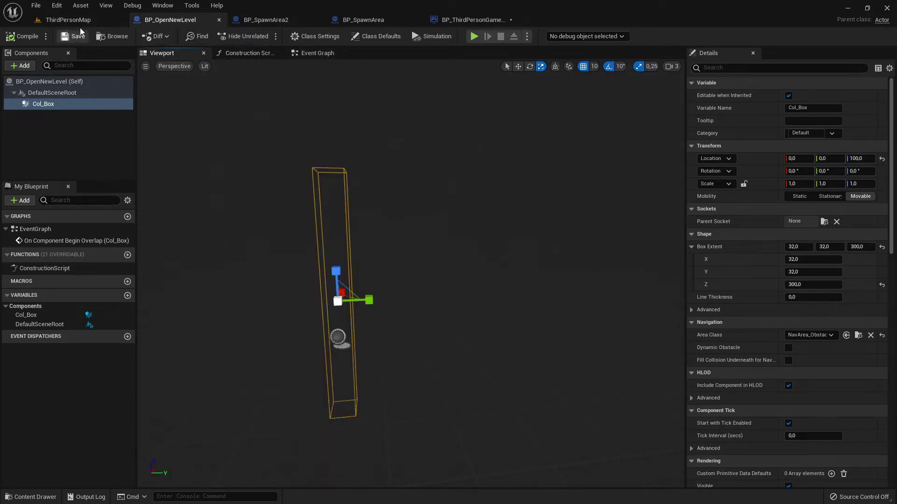
left_click(66, 19)
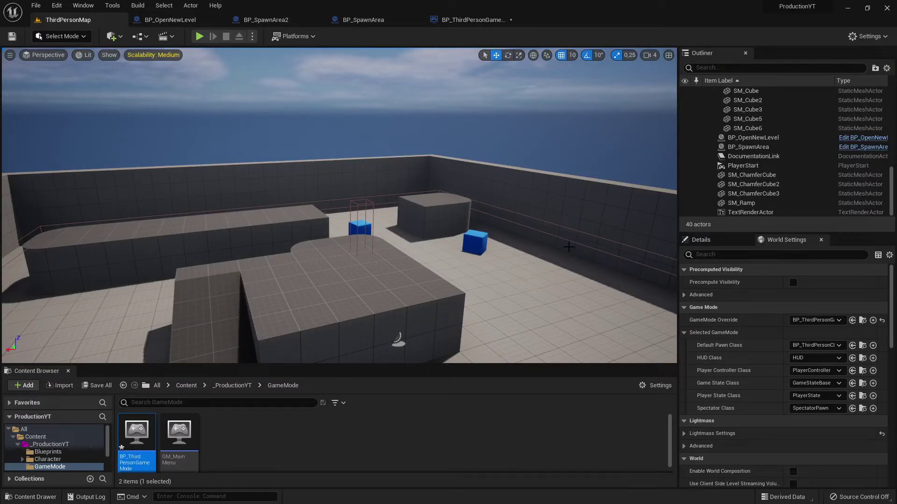
Pan along the old node chain through Get All Actors Of Class, GET and location nodes.
left_click(455, 20)
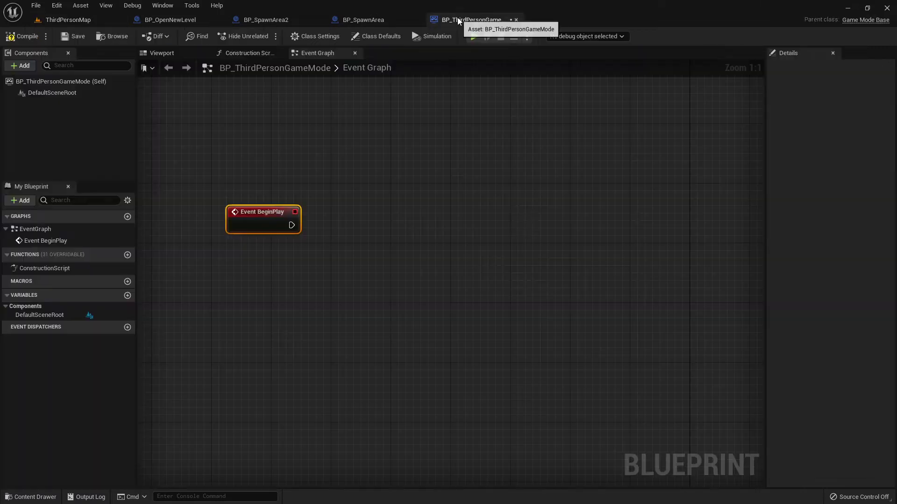
scroll(500, 180, "down", 1)
mouse_move(500, 179)
right_mouse_down()
mouse_move(486, 384)
mouse_move(503, 362)
right_mouse_up()
scroll(433, 330, "up", 3)
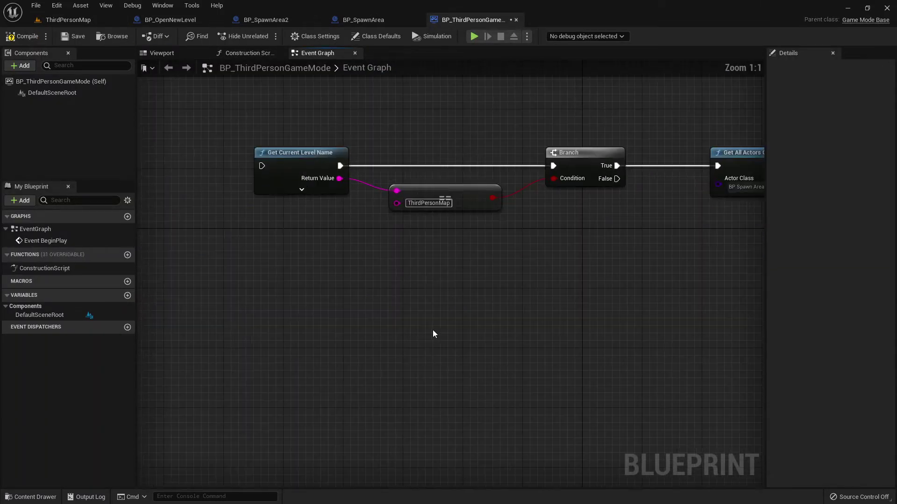
right_click_drag(613, 265, 531, 271)
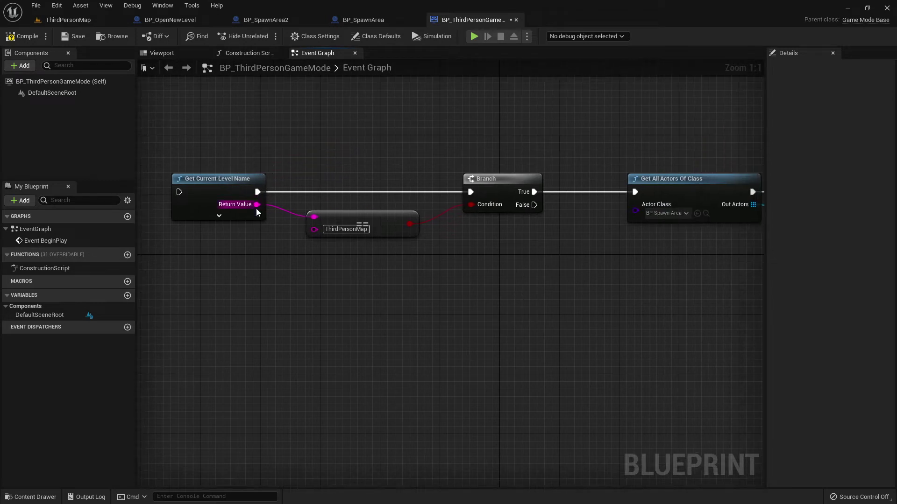
right_click_drag(255, 208, 225, 282)
right_click_drag(620, 327, 401, 312)
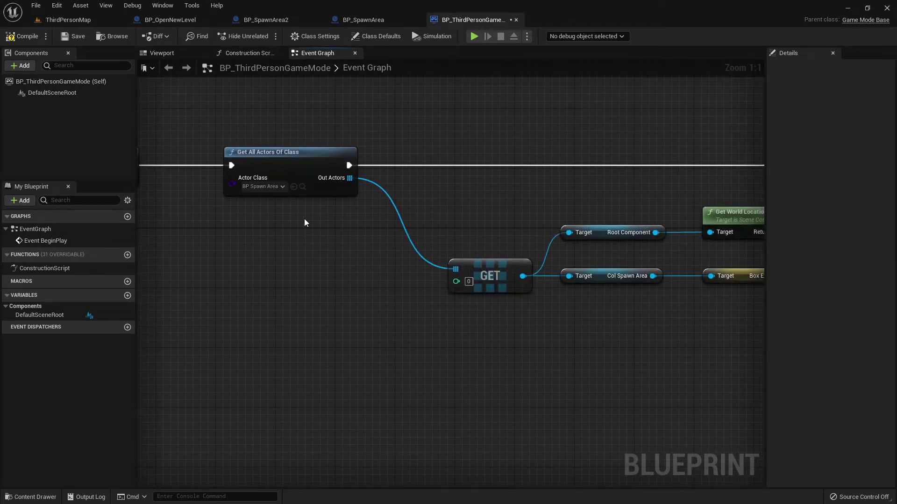
mouse_move(516, 343)
right_mouse_down()
mouse_move(371, 350)
mouse_move(456, 357)
mouse_move(256, 344)
mouse_move(347, 345)
mouse_move(534, 276)
right_mouse_up()
Zoom out over the whole old chain, then centre the view on Event BeginPlay.
scroll(320, 352, "down", 3)
scroll(534, 276, "down", 2)
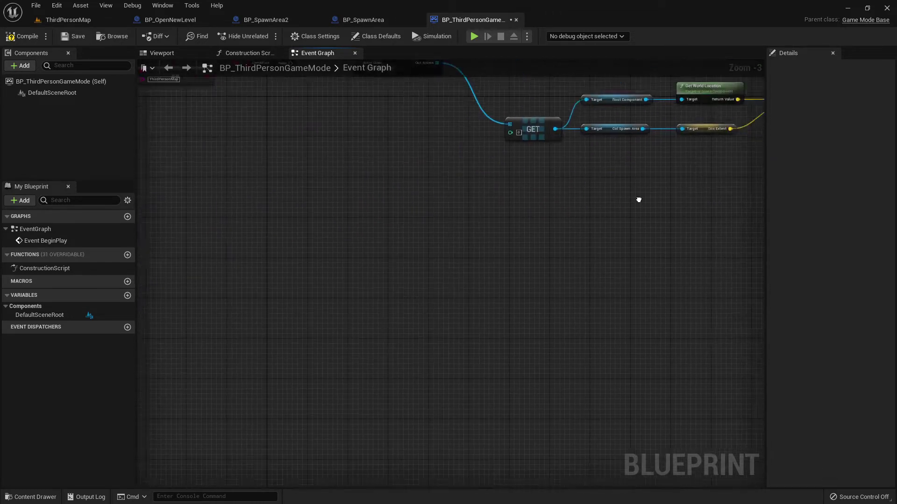
scroll(380, 296, "down", 1)
mouse_move(380, 296)
right_mouse_down()
mouse_move(410, 320)
mouse_move(504, 231)
right_mouse_up()
scroll(410, 321, "up", 2)
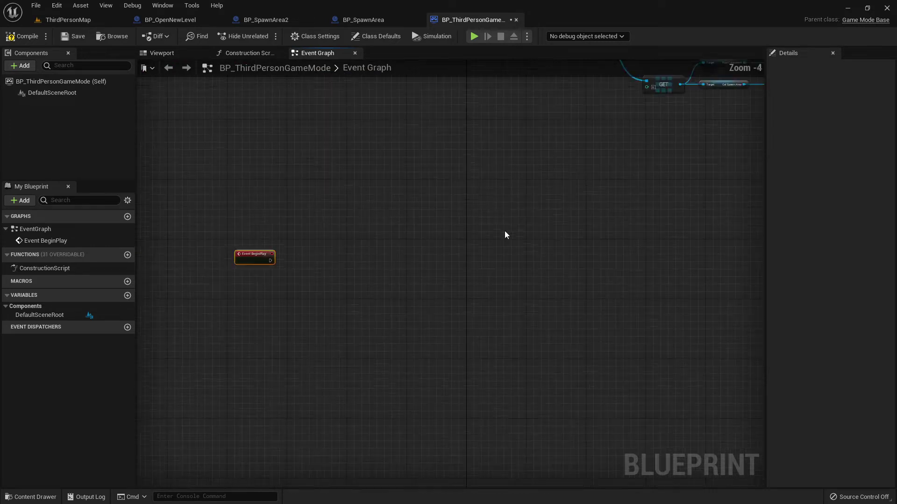
scroll(505, 231, "down", 1)
scroll(456, 258, "up", 2)
scroll(308, 265, "up", 2)
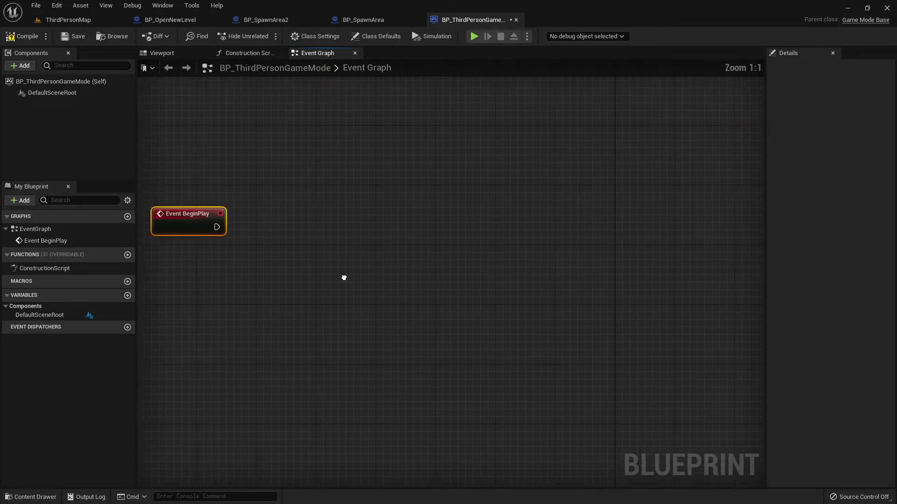
right_click_drag(344, 278, 424, 276)
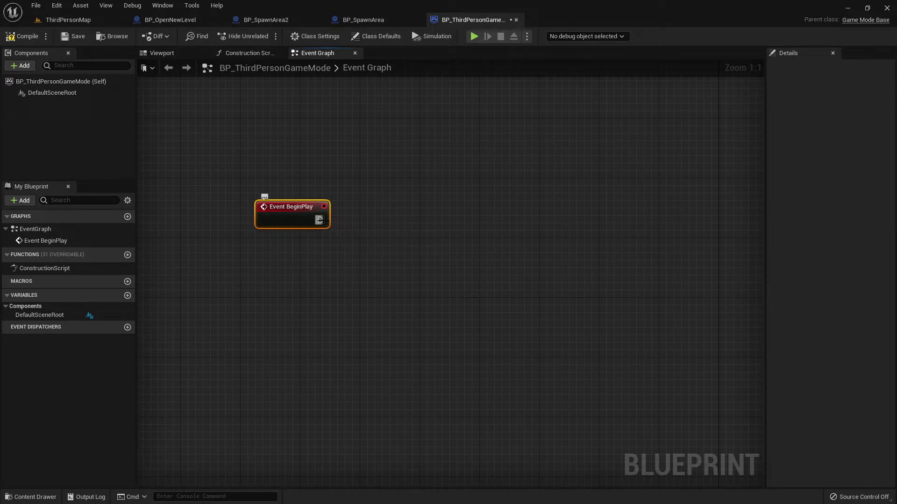
Wire a Spawn Actor from Class node off Event BeginPlay's exec pin via 'Spawn actor' search.
left_click_drag(319, 220, 490, 226)
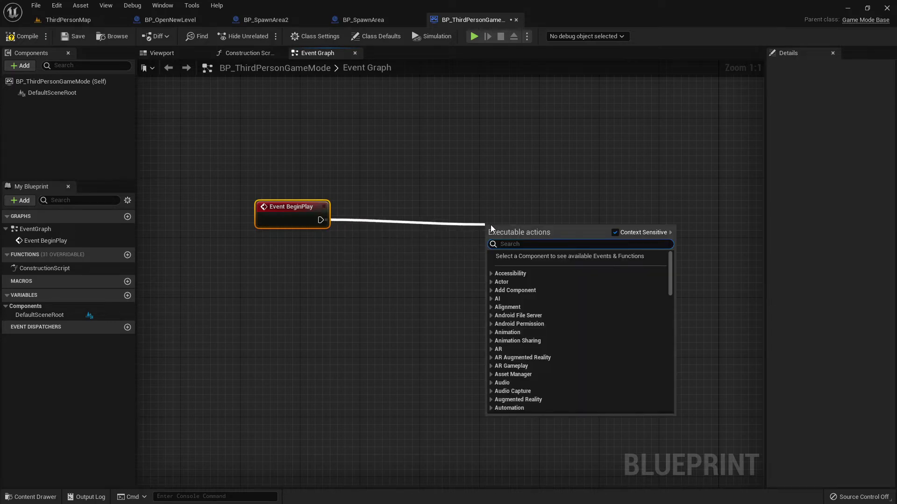
type("Sp")
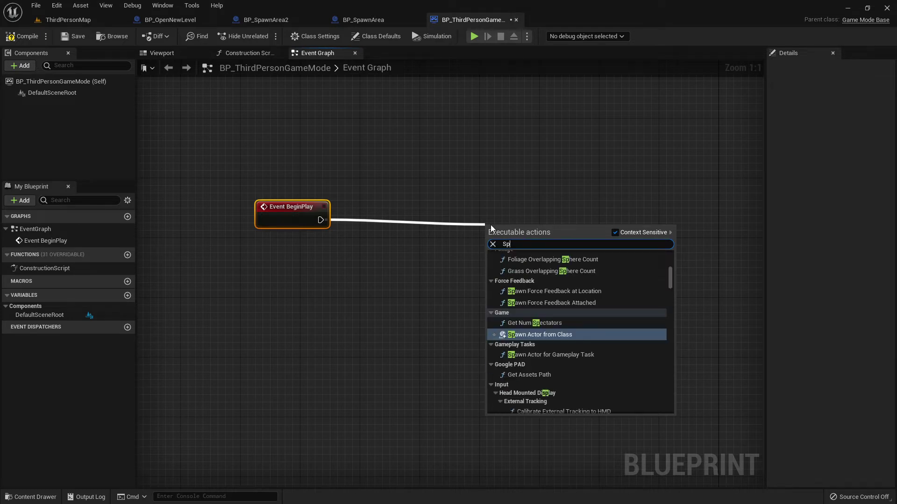
type("awn actor")
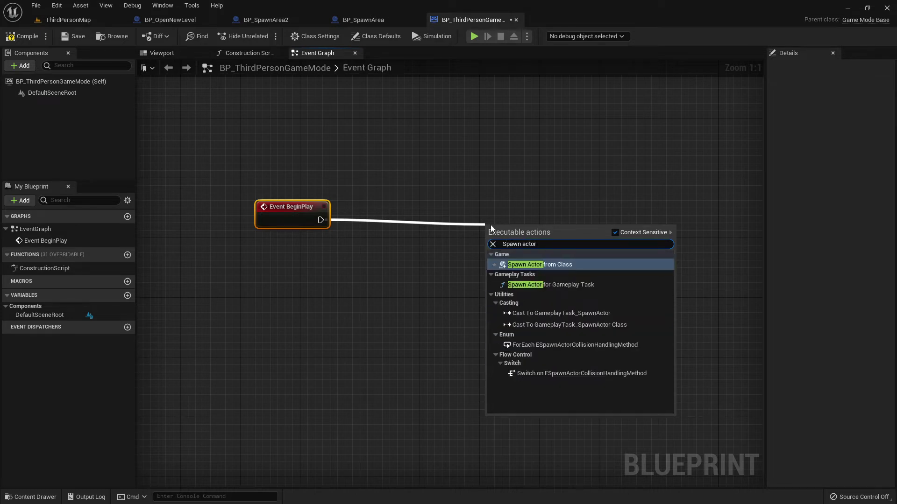
left_click(542, 264)
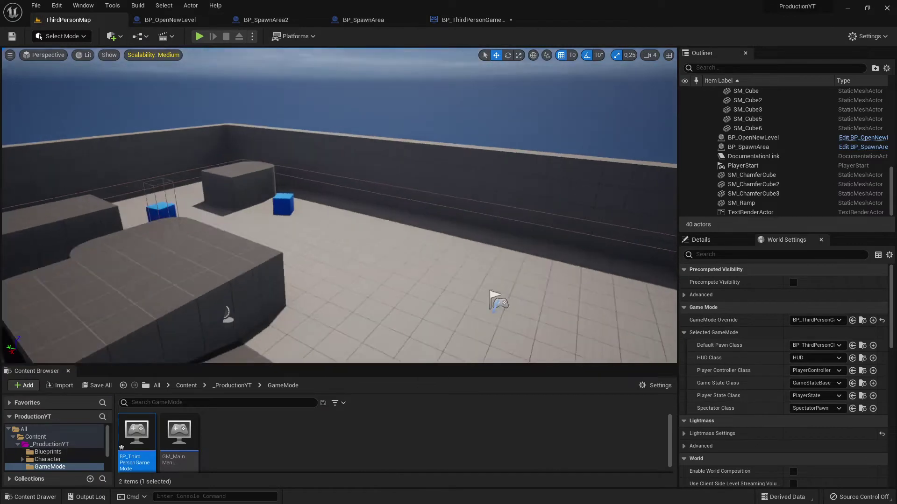
Start a new Blueprint Class, cancel the Pick Parent Class dialog, and return to the GameMode graph.
left_click_drag(254, 327, 254, 304)
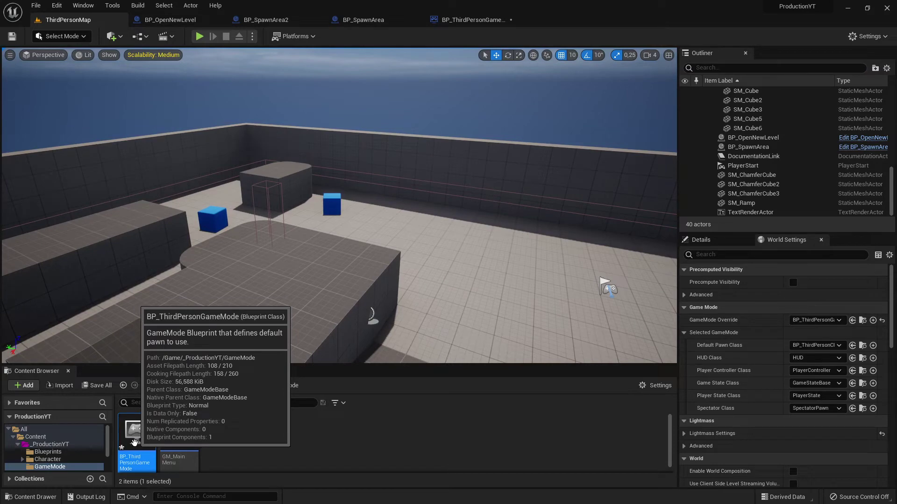
right_click(280, 446)
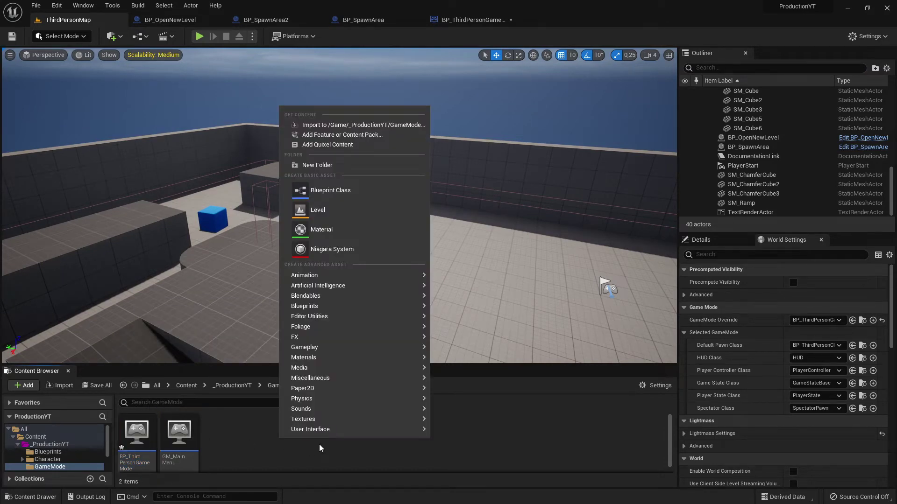
left_click(281, 458)
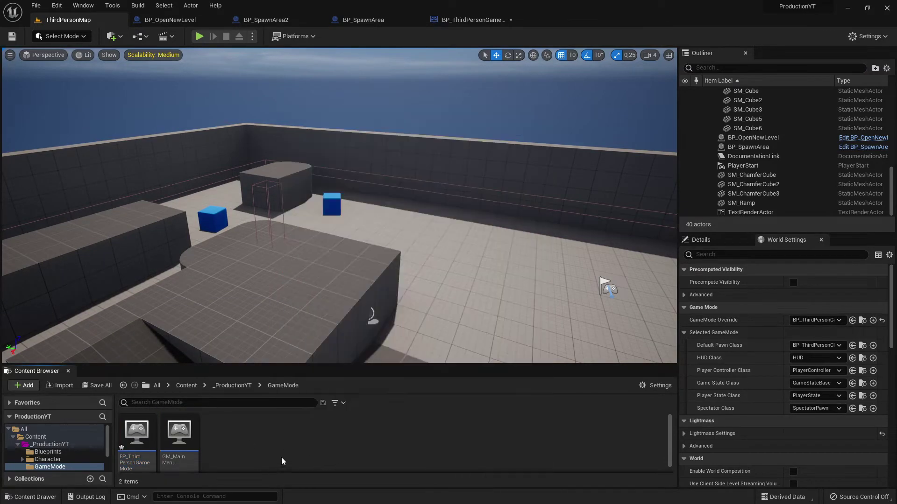
right_click(321, 449)
left_click(363, 198)
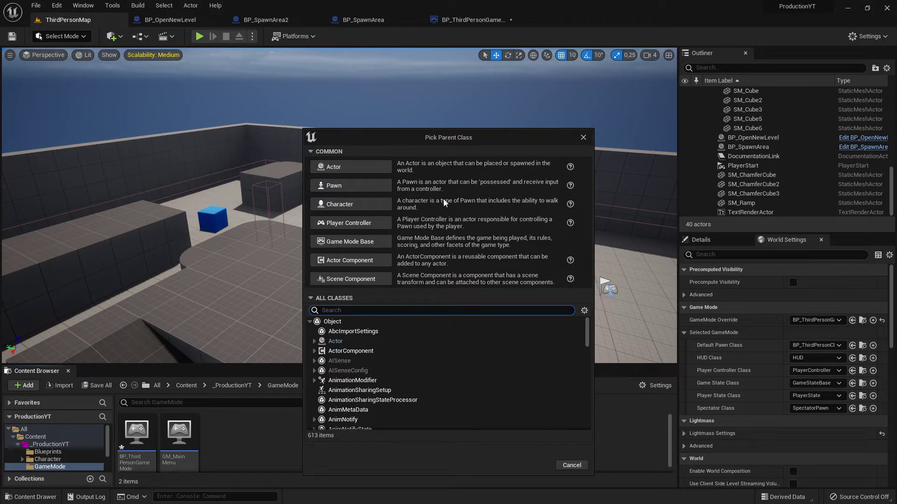
left_click(583, 138)
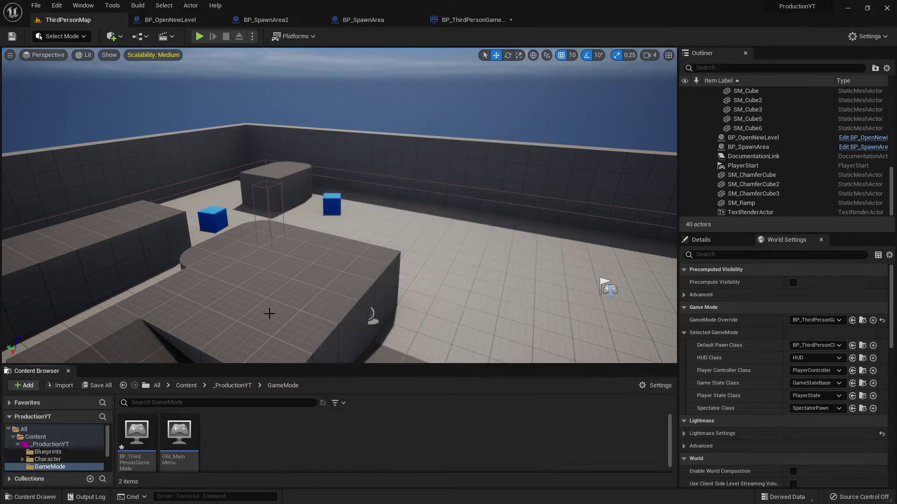
left_click(473, 20)
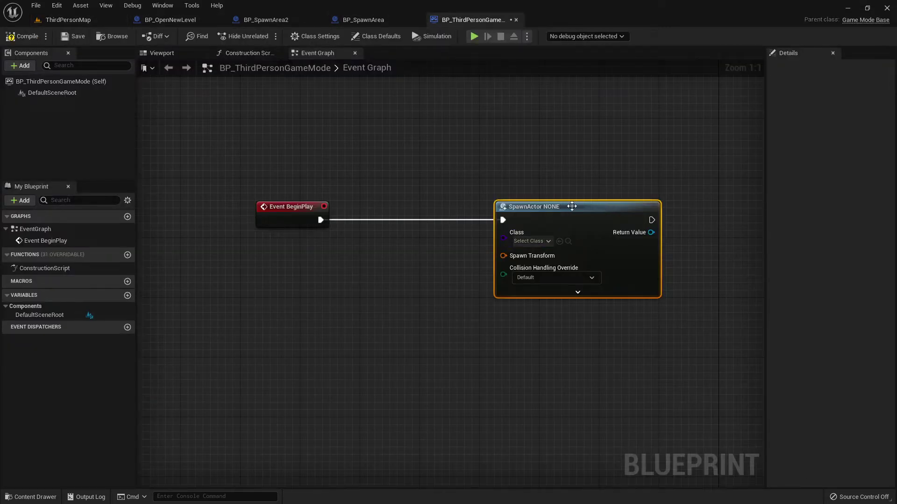
Search the SpawnActor Class list for 'bp_', close it unset, and go to ThirdPersonMap.
left_click(536, 242)
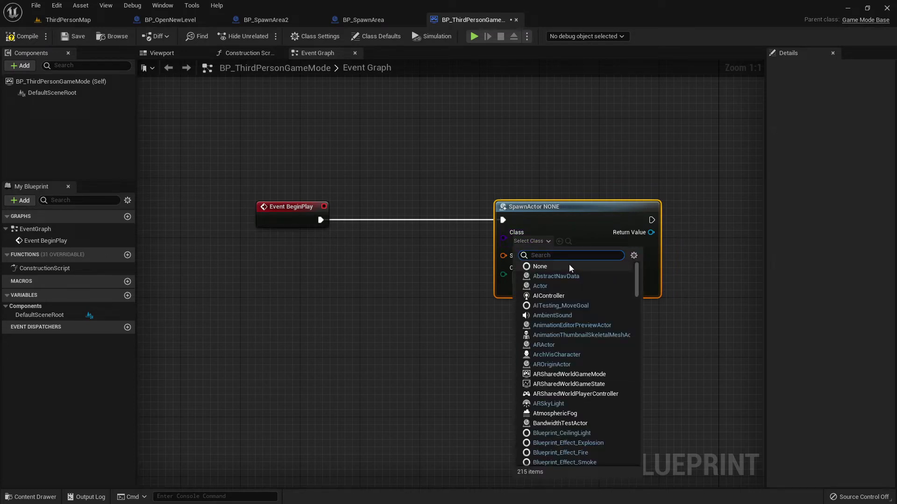
type("bp_")
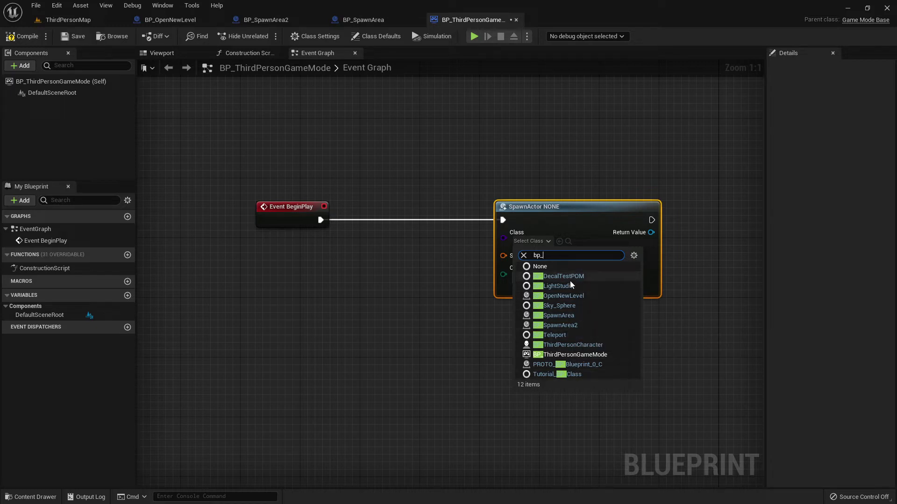
left_click(452, 274)
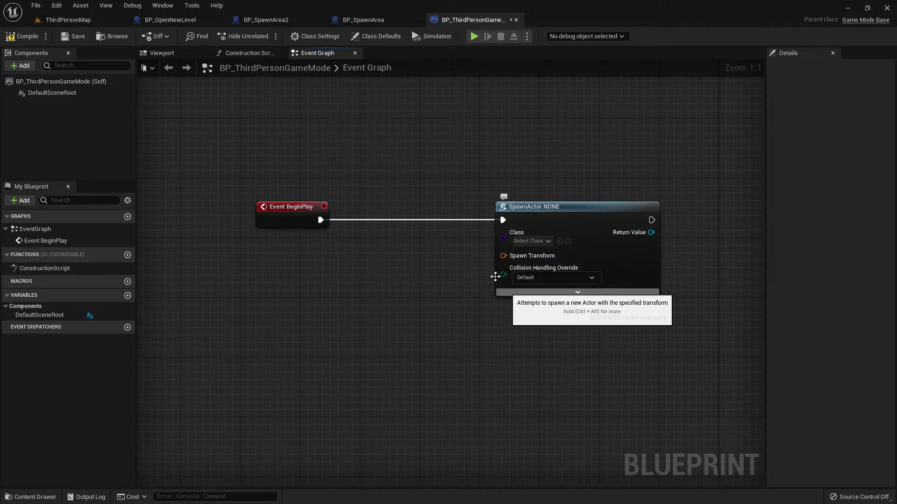
left_click(68, 20)
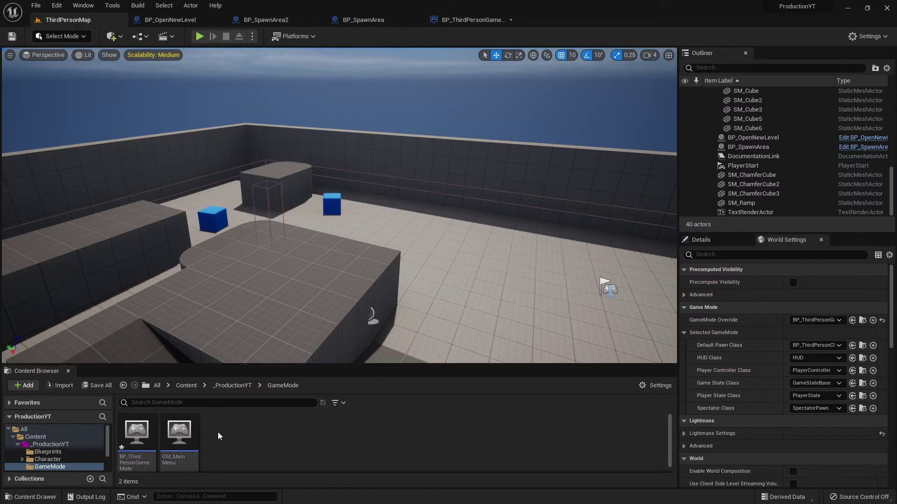
Select BP_OpenNewLevel in the Blueprints folder and assign it as the SpawnActor node's class.
left_click(47, 452)
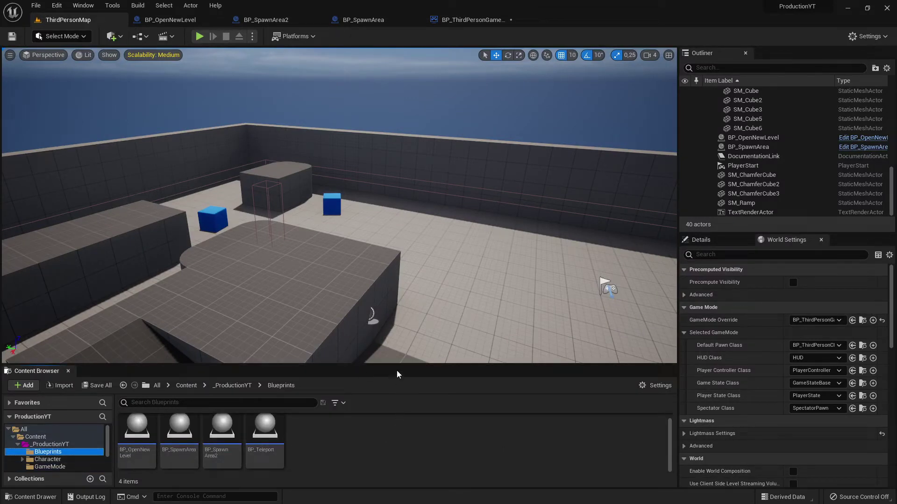
left_click_drag(399, 370, 399, 330)
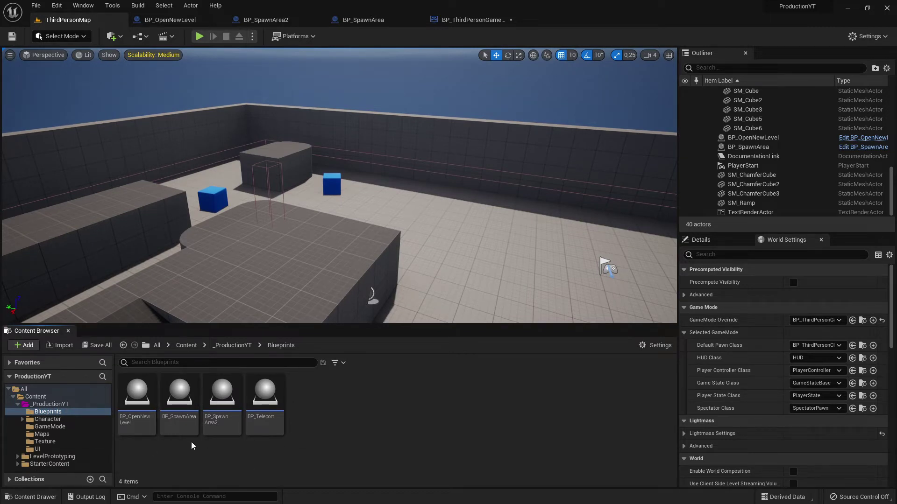
left_click(137, 397)
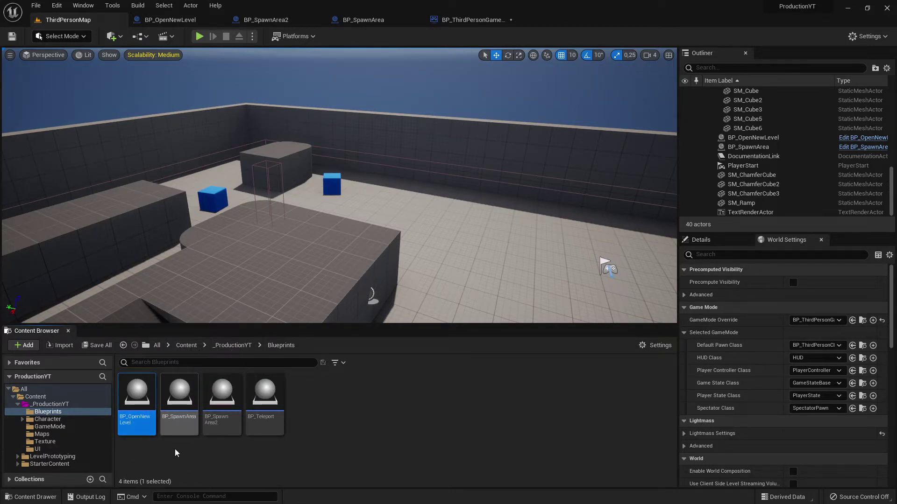
left_click(181, 463)
left_click(137, 397)
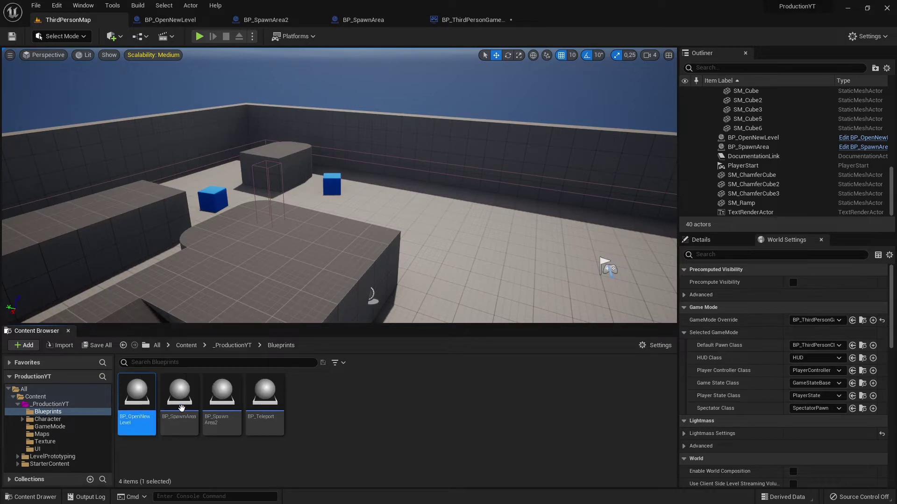
left_click(473, 19)
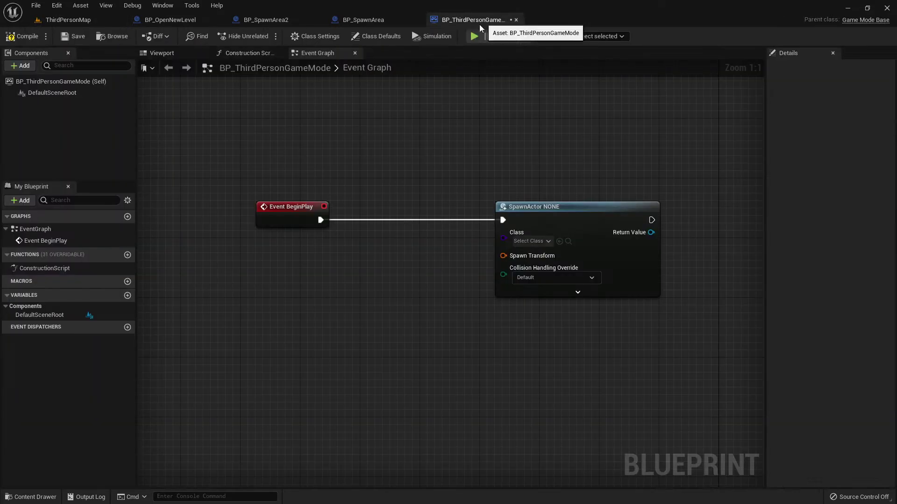
left_click(561, 242)
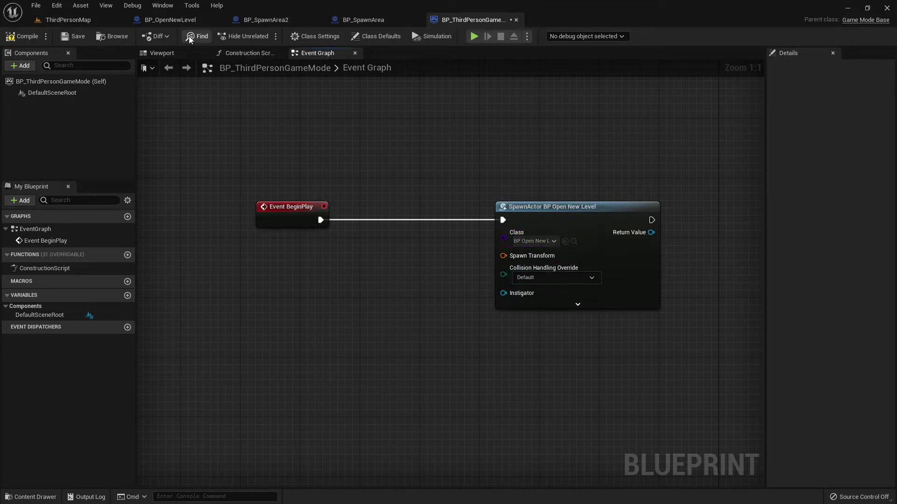
left_click(75, 20)
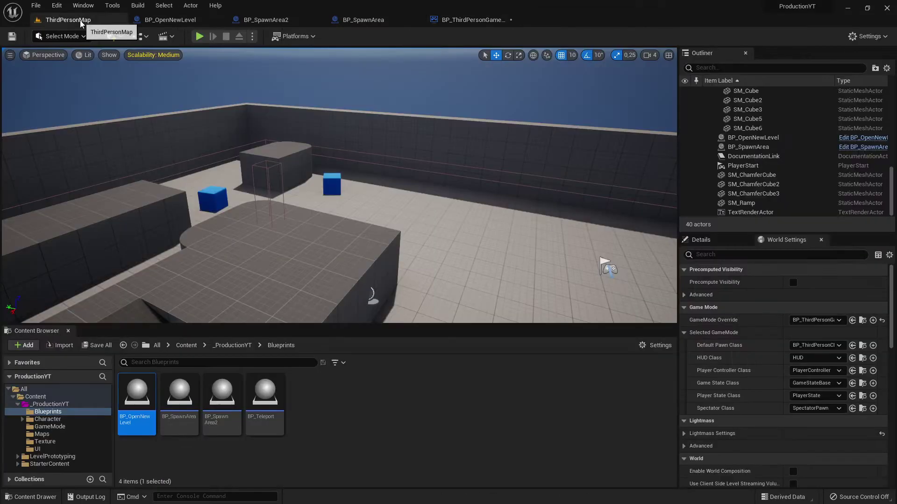
In the GameMode event graph, move SpawnActor BP Open New Level right and Event BeginPlay left.
left_click(472, 19)
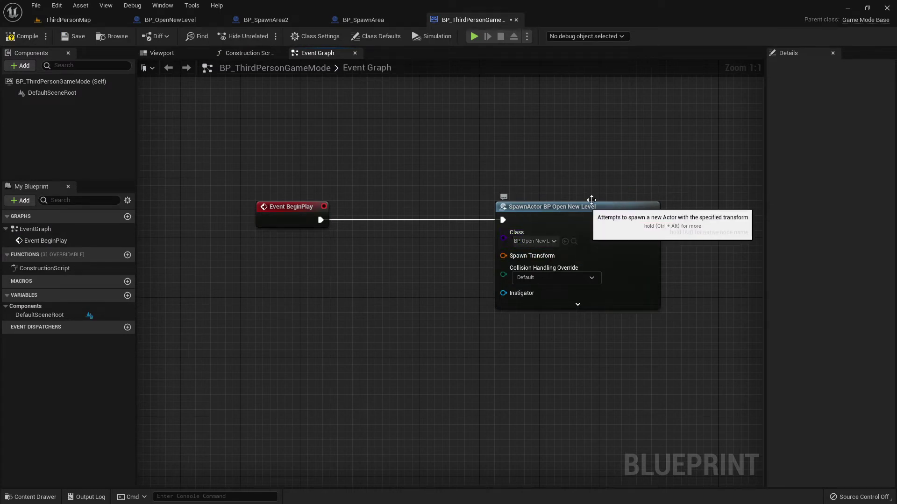
left_click(506, 208)
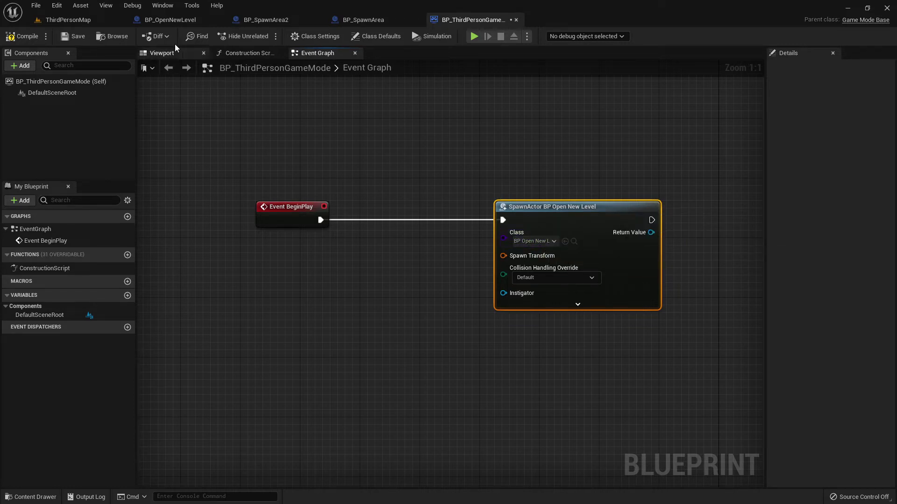
left_click(76, 22)
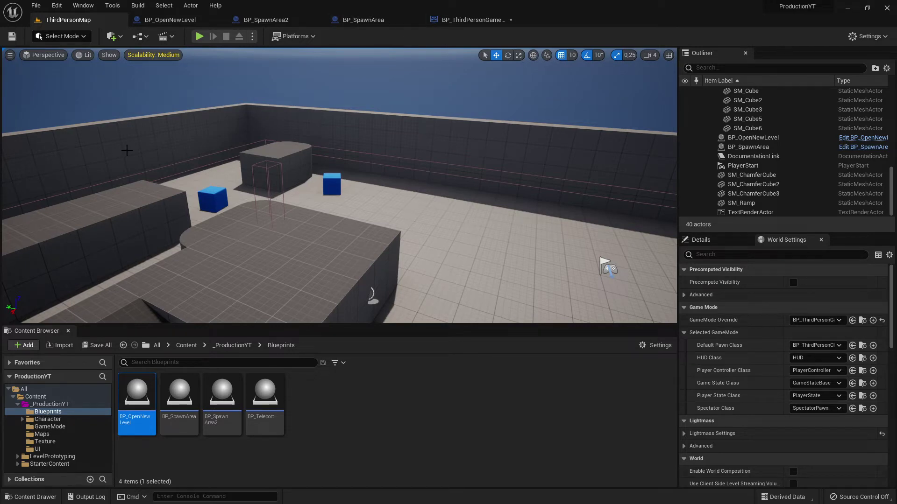
left_click(467, 20)
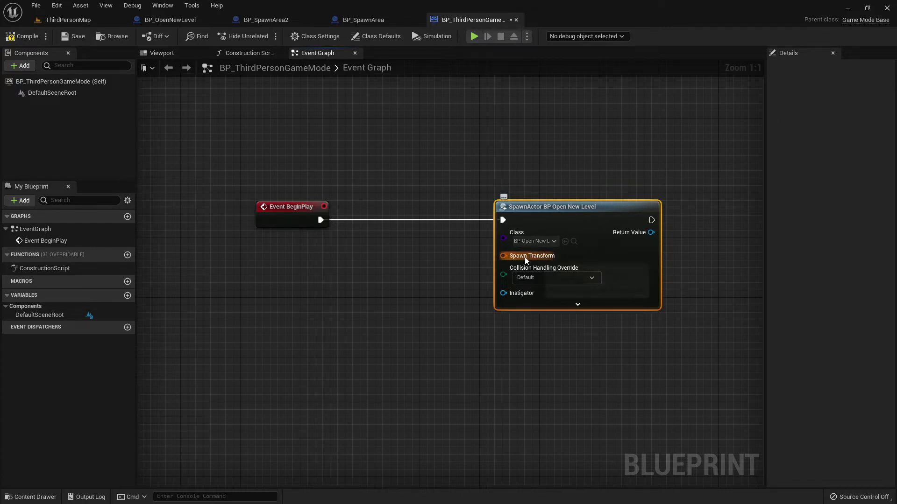
left_click_drag(558, 211, 603, 211)
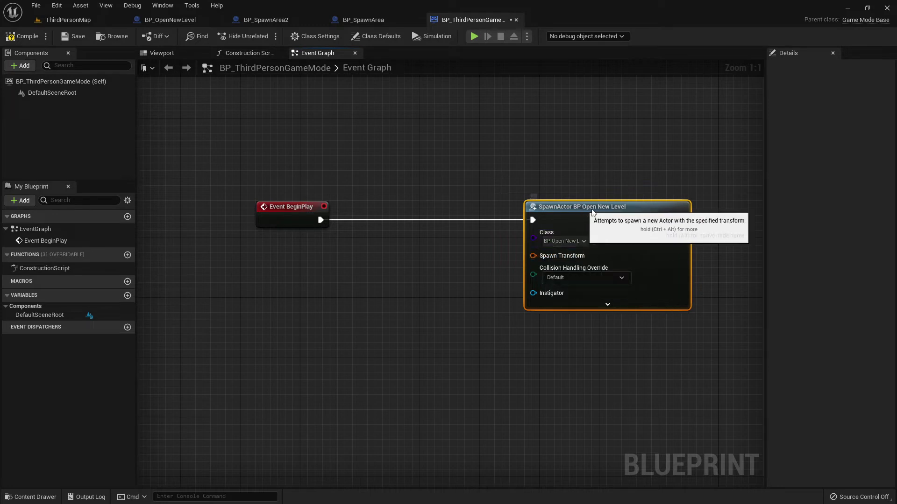
left_click_drag(284, 208, 221, 207)
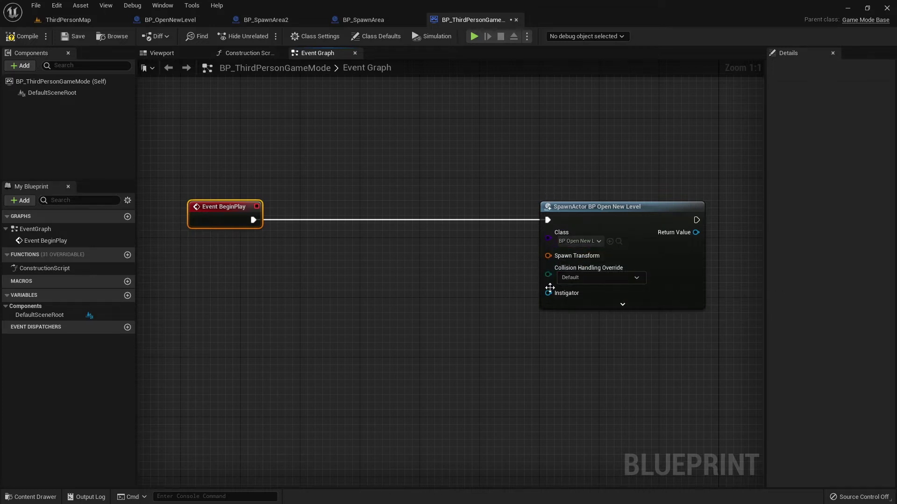
Split the SpawnActor node's Spawn Transform pin into separate Location, Rotation and Scale inputs.
right_click(548, 256)
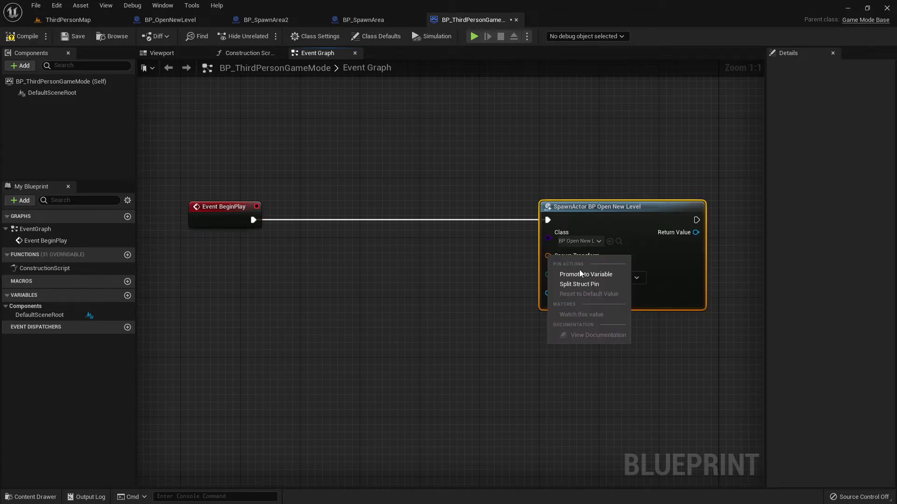
left_click(574, 284)
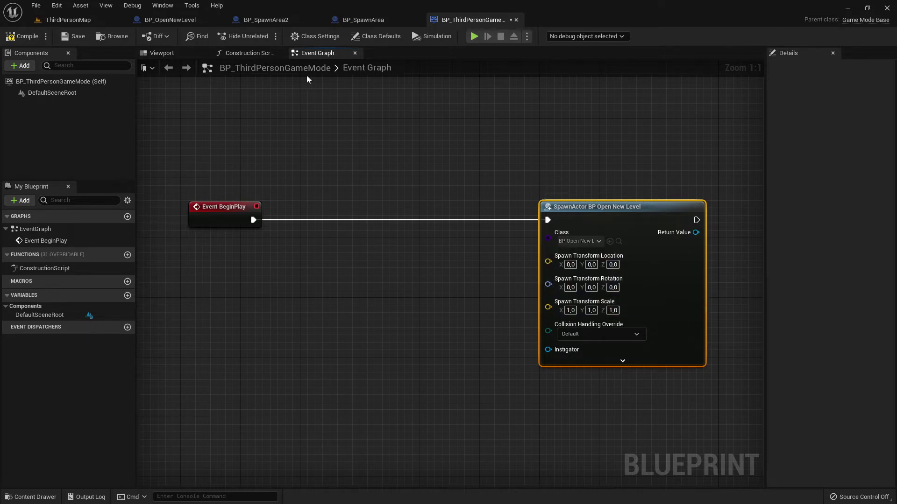
left_click(161, 54)
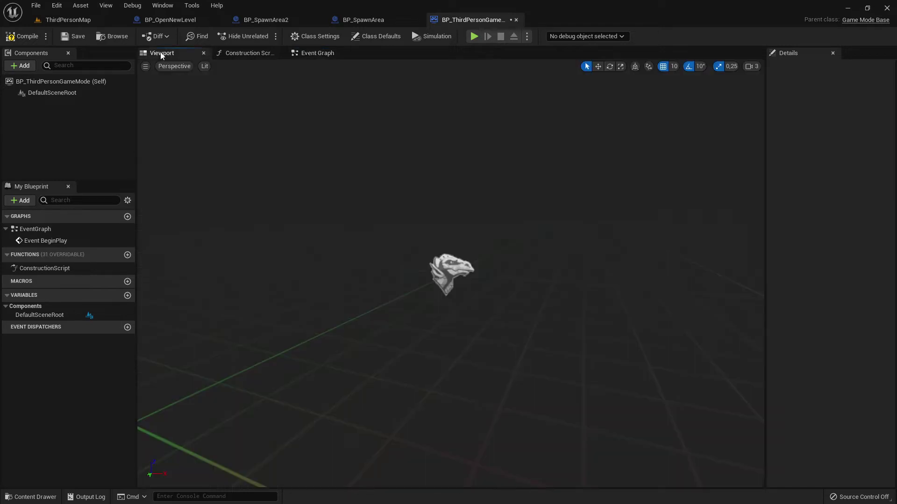
left_click(327, 53)
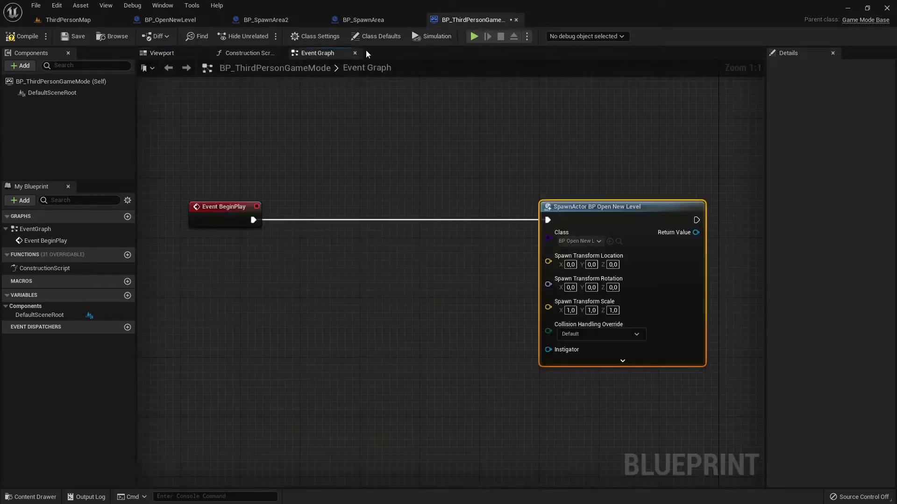
left_click(363, 20)
Inspect the collision boxes in BP_SpawnArea, BP_SpawnArea2 and BP_OpenNewLevel (Col_SpawnArea, Col_Box).
left_click(55, 104)
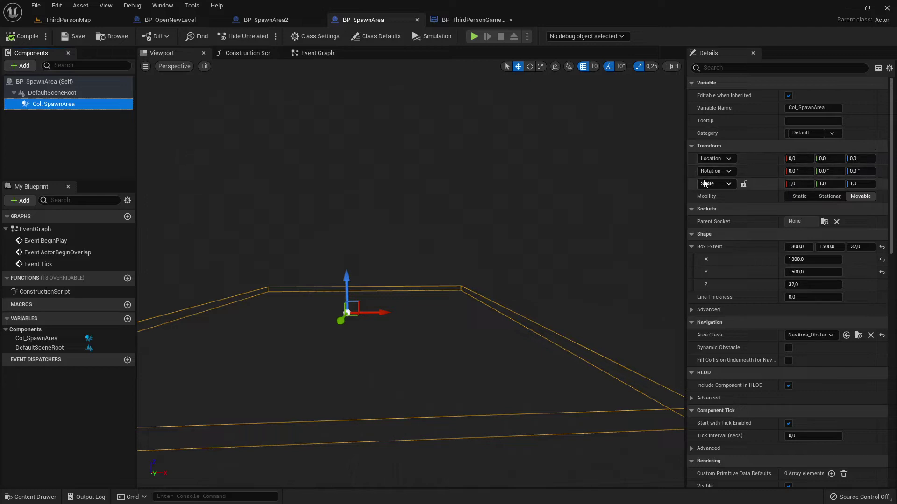
left_click(266, 19)
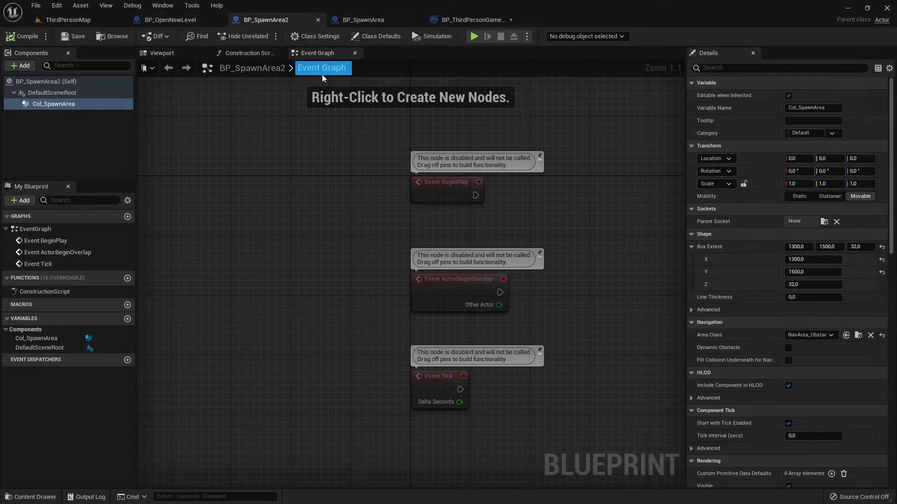
left_click(170, 20)
left_click(47, 104)
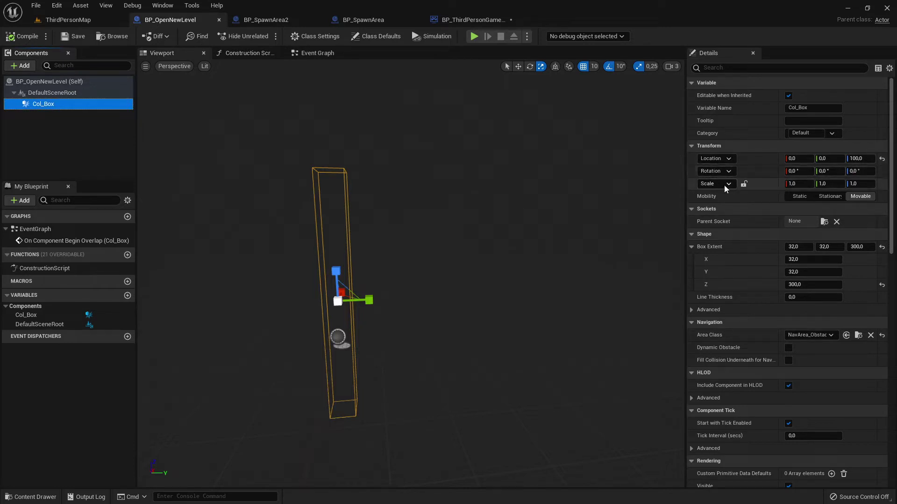
Check ThirdPersonMap, then return to the game mode graph to edit the spawn location's X value.
left_click(455, 21)
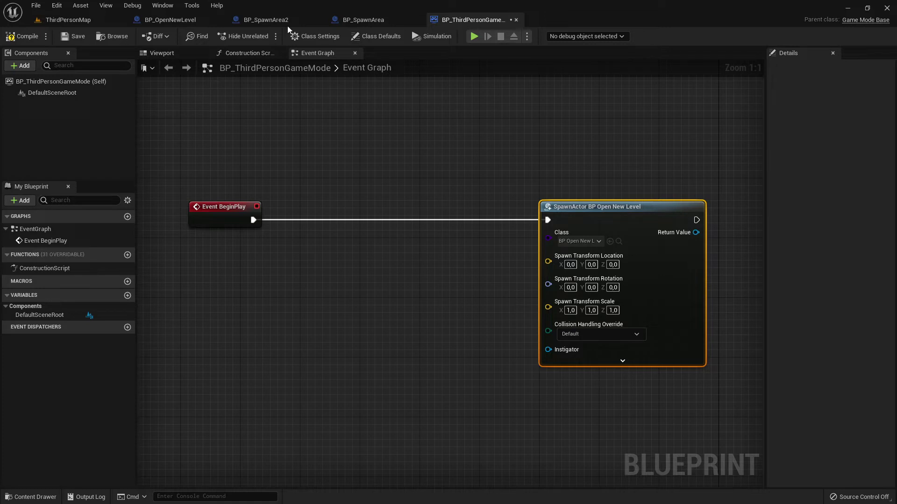
left_click(59, 24)
left_click(464, 20)
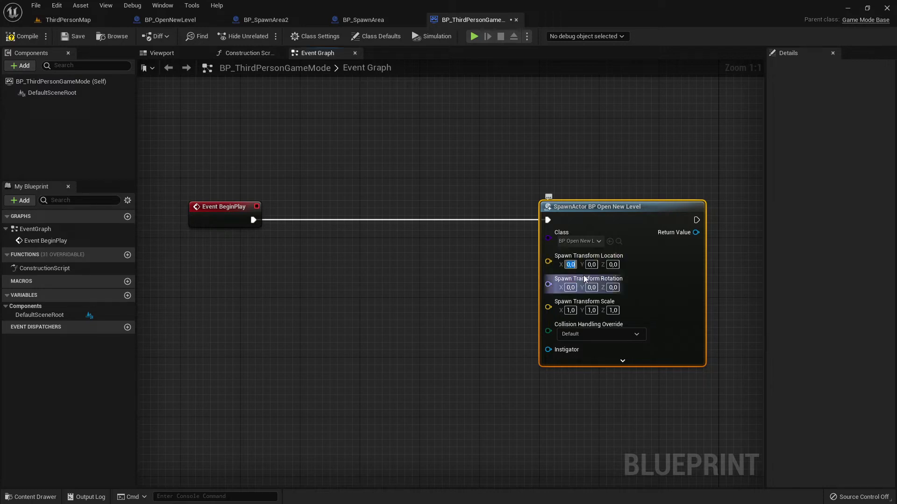
left_click(572, 265)
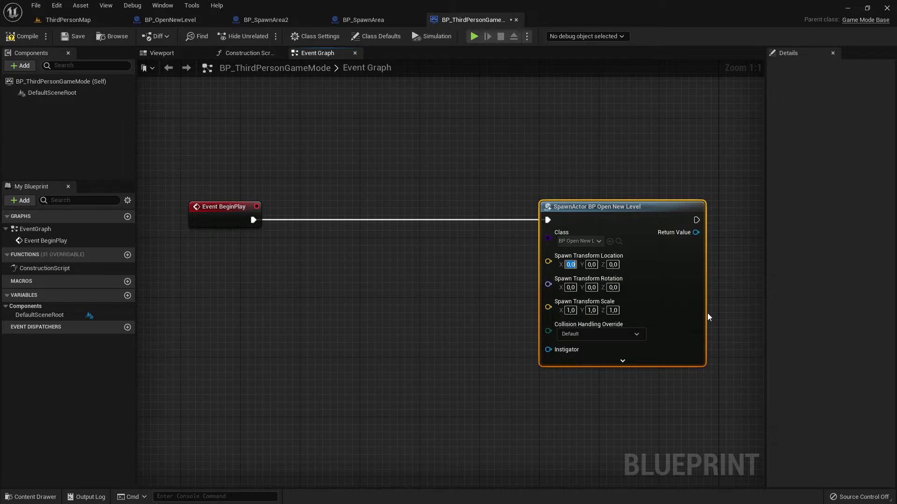
Survey the ThirdPersonMap arena and ramps from several angles, then start Play in Editor.
left_click(86, 19)
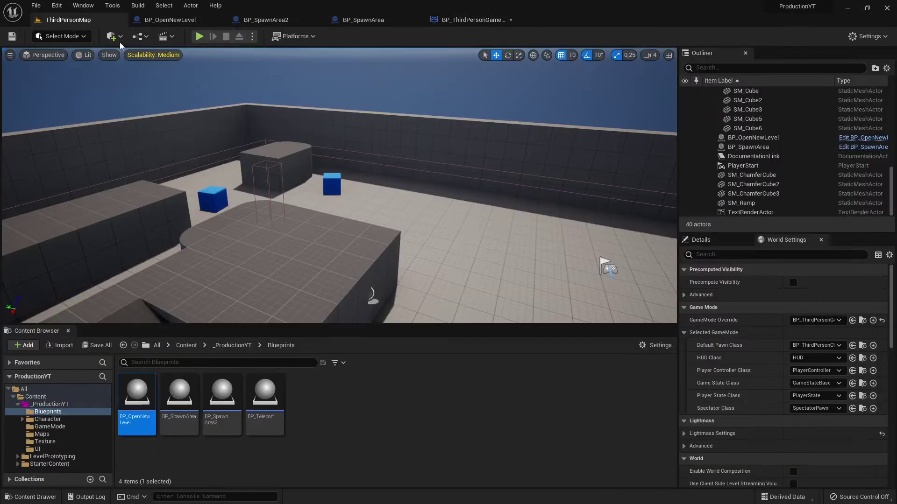
right_click_drag(425, 237, 437, 234)
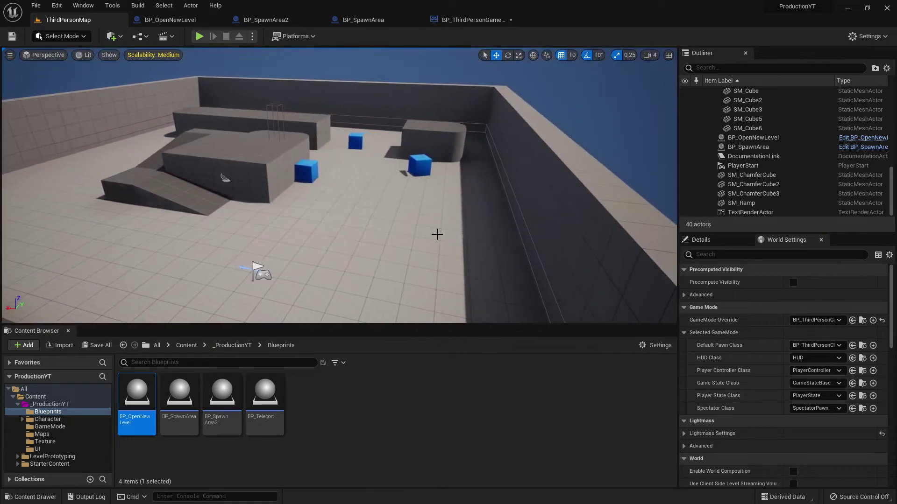
left_click(472, 20)
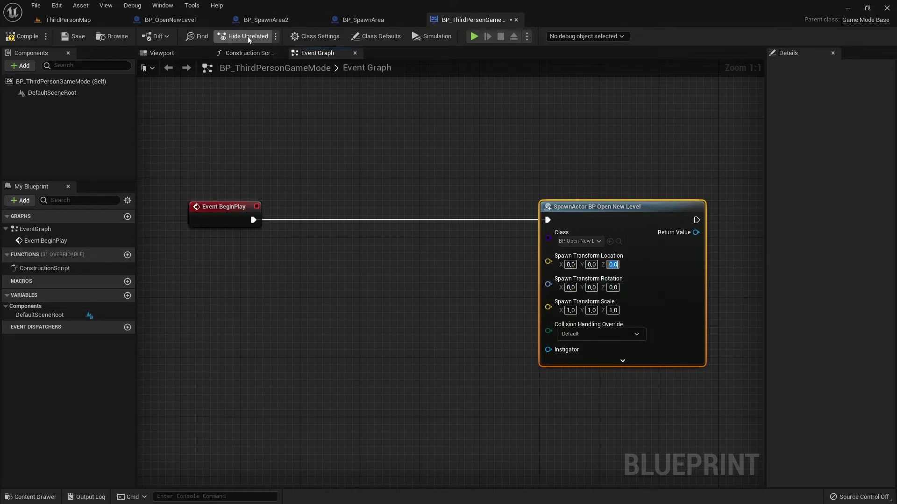
left_click(68, 19)
right_click_drag(324, 137, 435, 122)
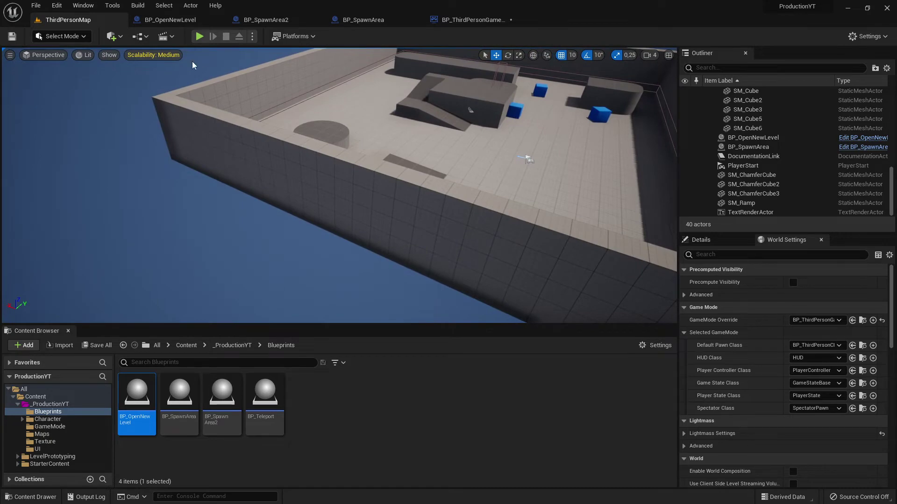
left_click(469, 20)
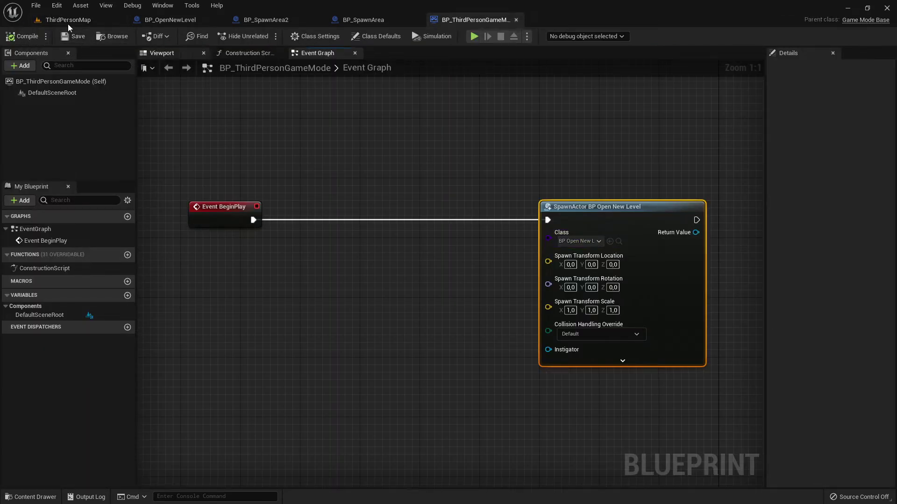
left_click(53, 21)
right_click_drag(437, 55, 290, 65)
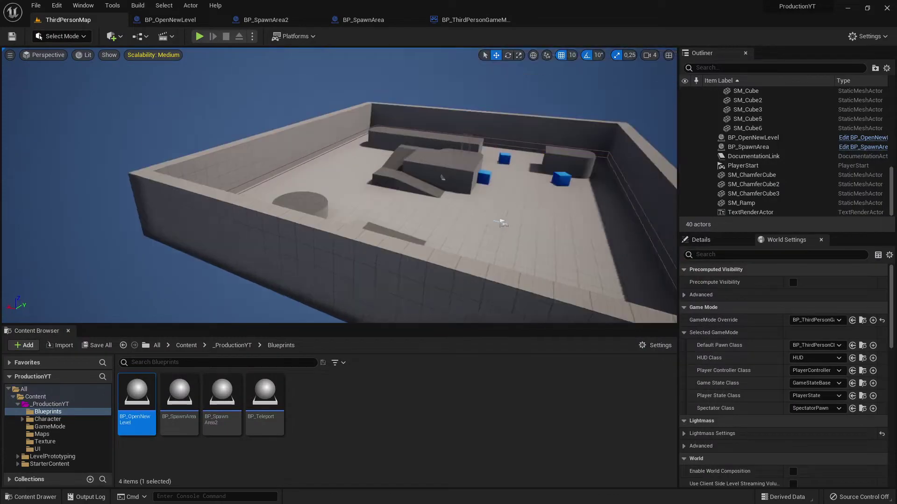
left_click(198, 37)
Run and jump the character onto the raised block to trigger the level change, then stop play.
key("w")
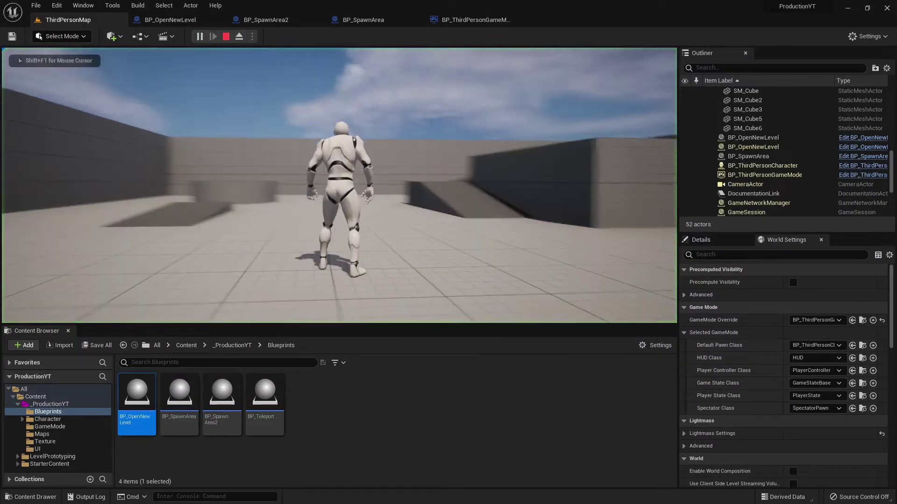
key("w")
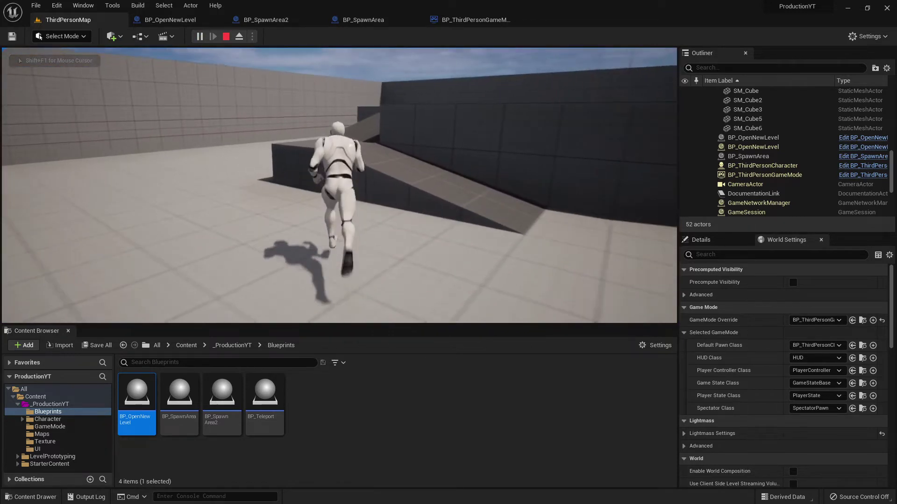
key("space")
key("w")
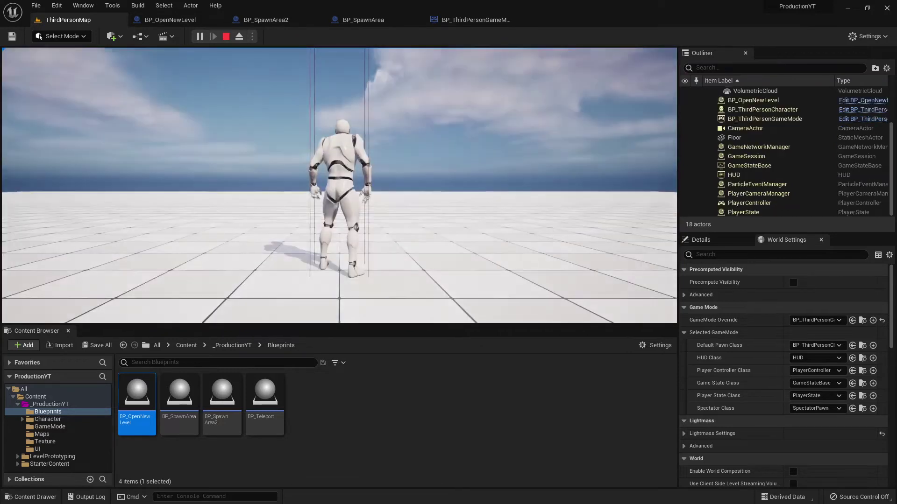
key("Escape")
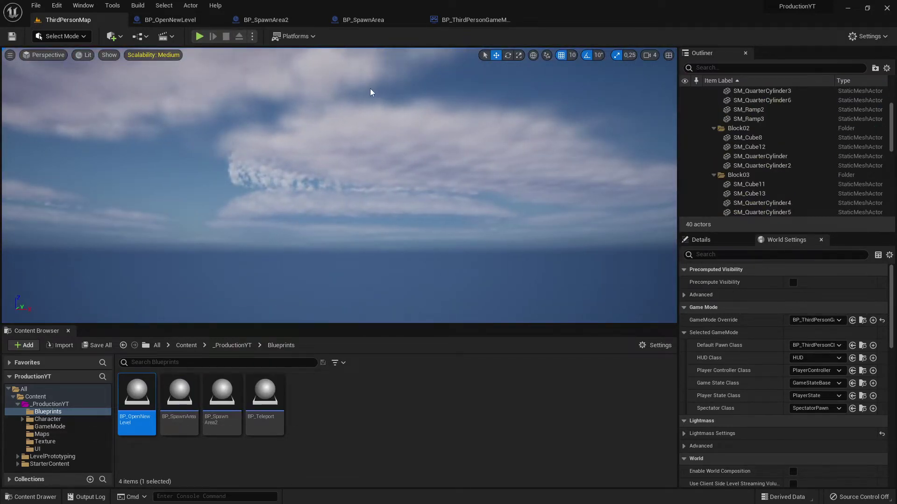
Show the Maps folder, select the ThirdPersonMap asset and bring the level geometry into view.
left_click(49, 433)
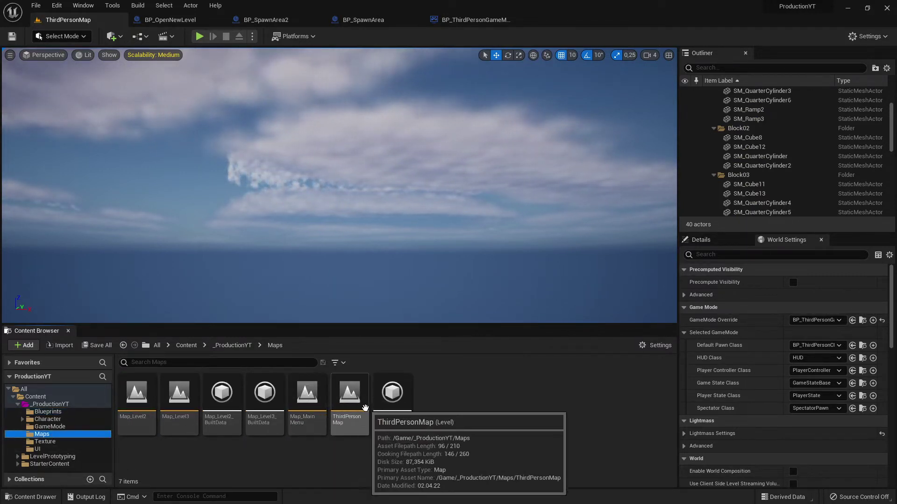
left_click(345, 399)
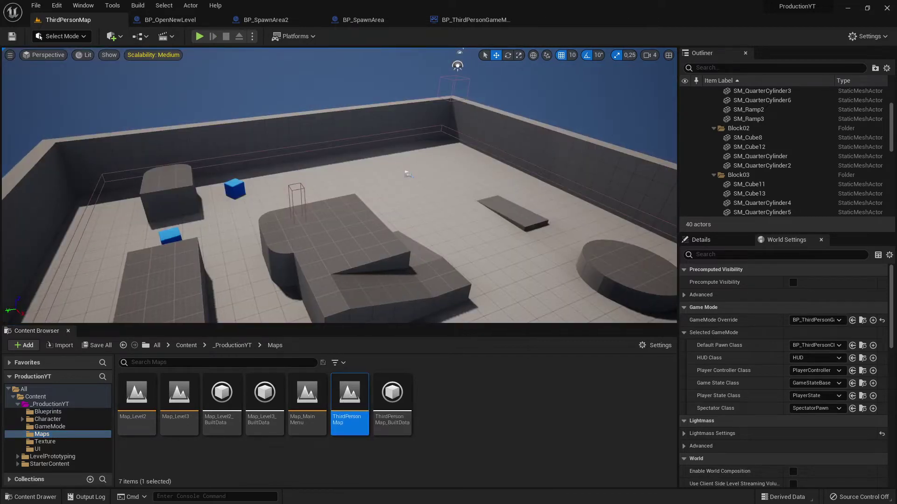
right_click_drag(412, 266, 355, 238)
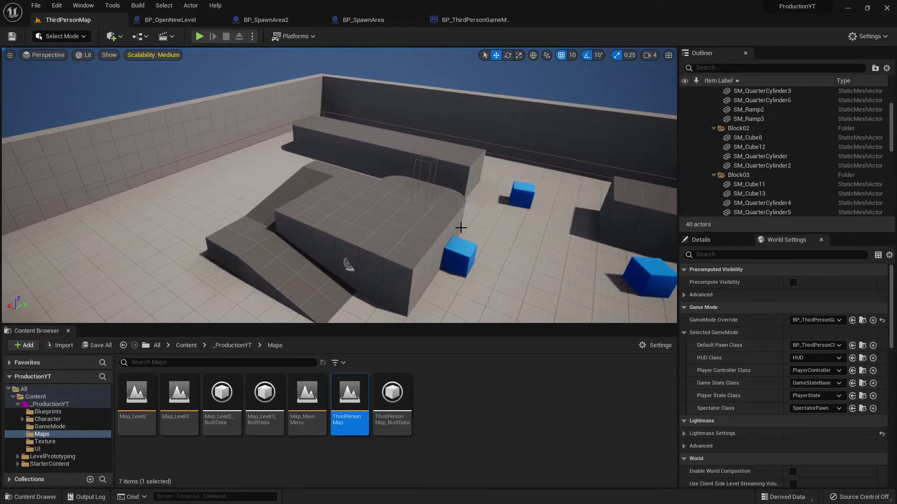
Select the BP_OpenNewLevel trigger box beside SM_Cube8 and delete it from the level.
left_click(426, 163)
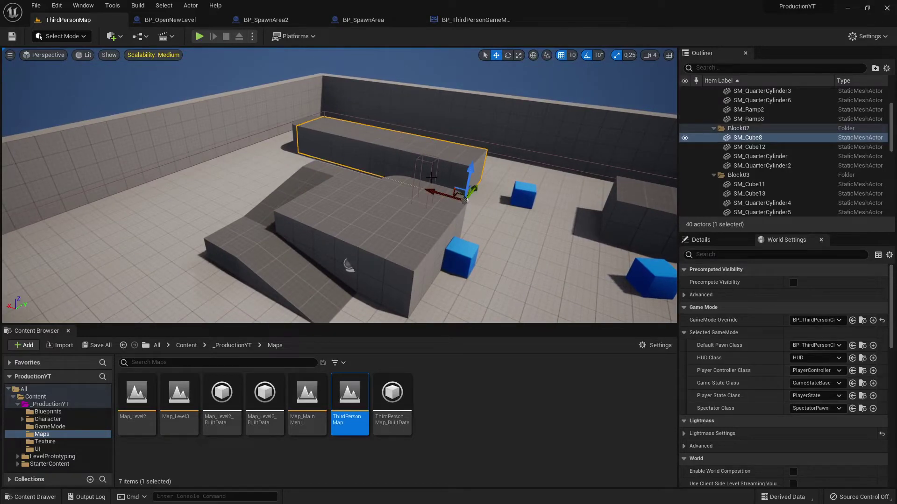
right_click_drag(431, 176, 388, 141)
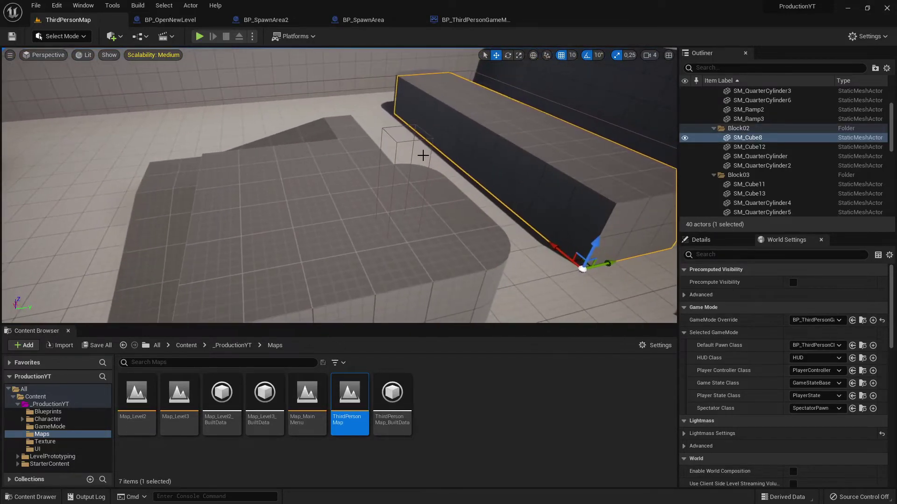
left_click(392, 143)
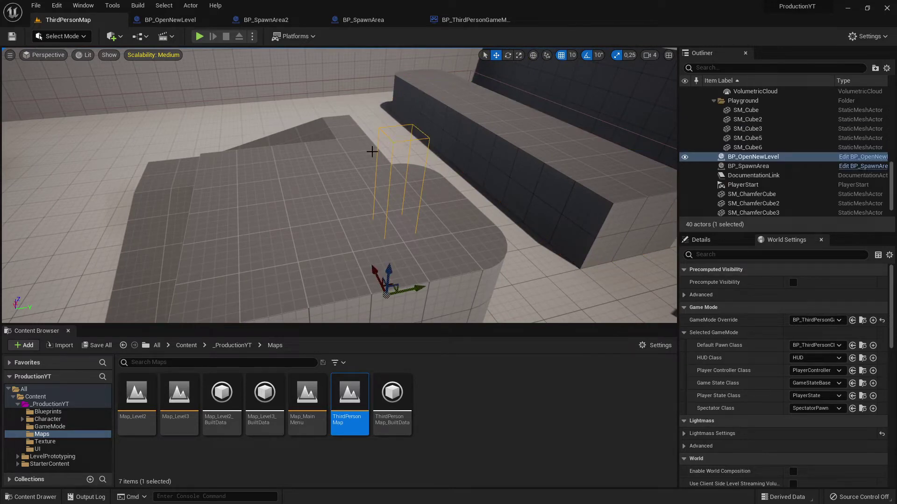
key("Delete")
right_click_drag(366, 173, 542, 232)
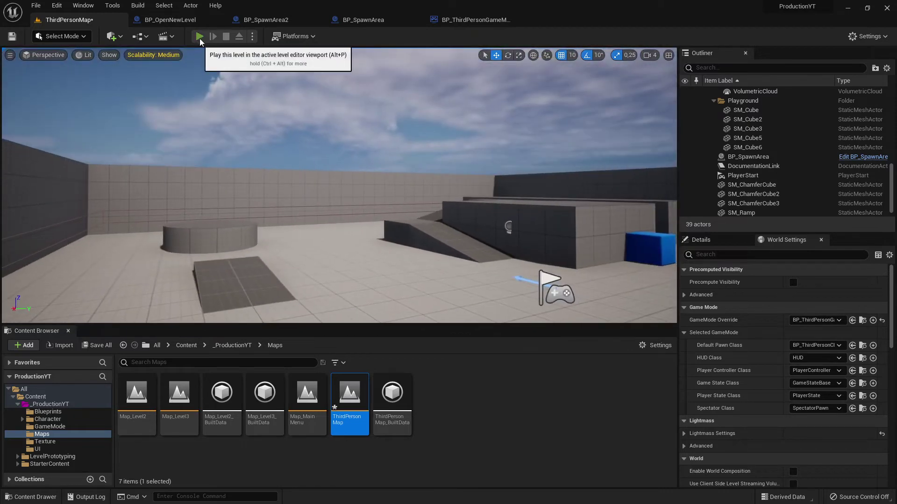
Play the level again, running the character forward and back, then stop with Esc.
left_click(199, 39)
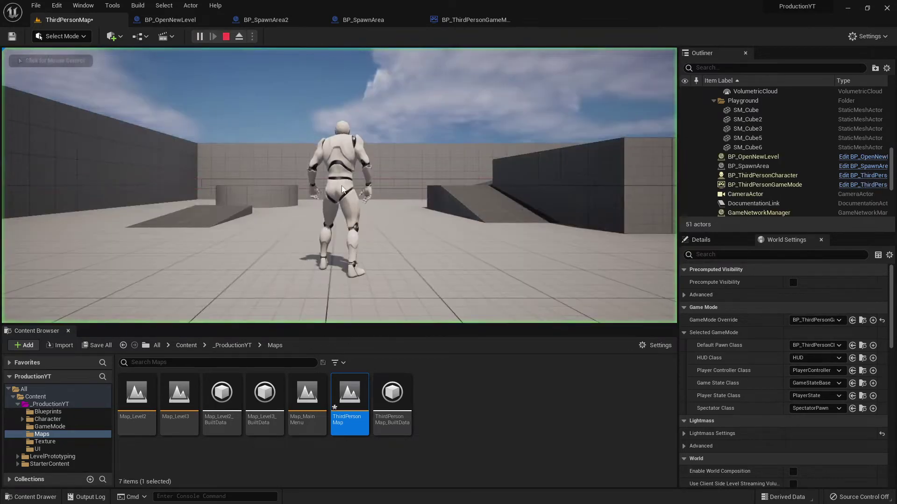
key("w")
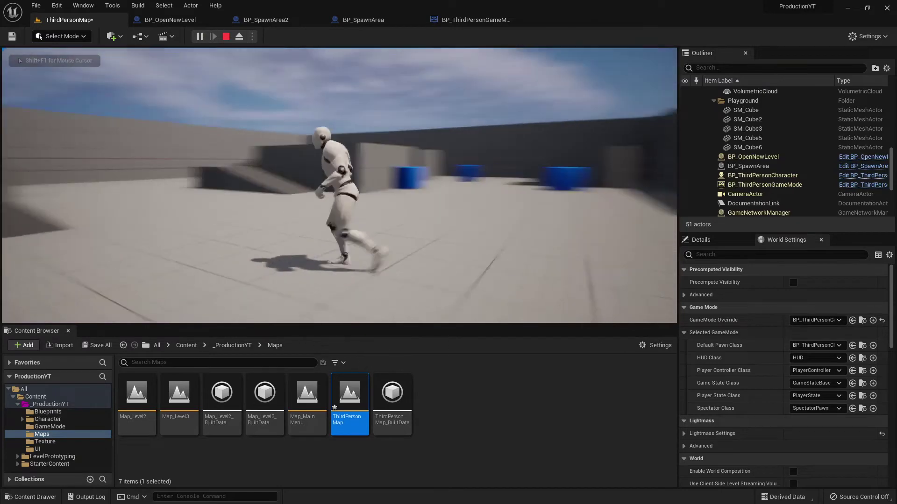
key("s")
key("w")
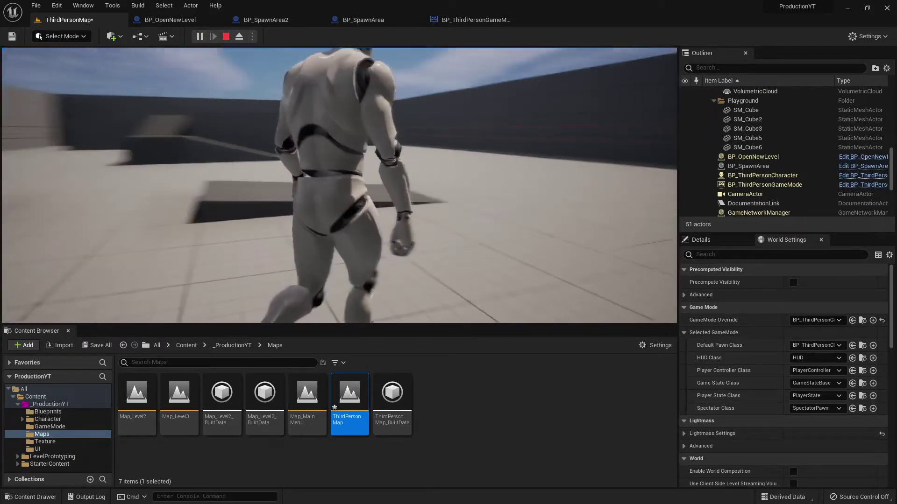
key("Escape")
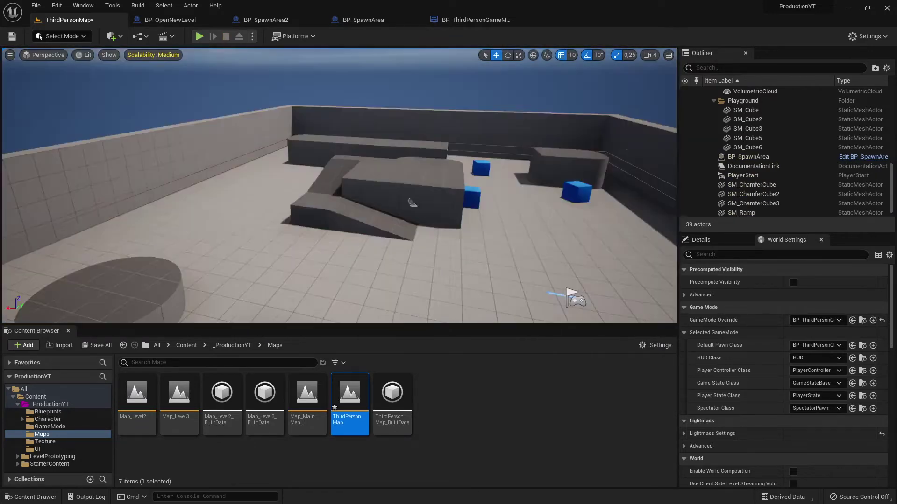
Drag the blue SM_ChamferCube down off the raised block onto the floor beside the PlayerStart.
right_click_drag(327, 58, 326, 59)
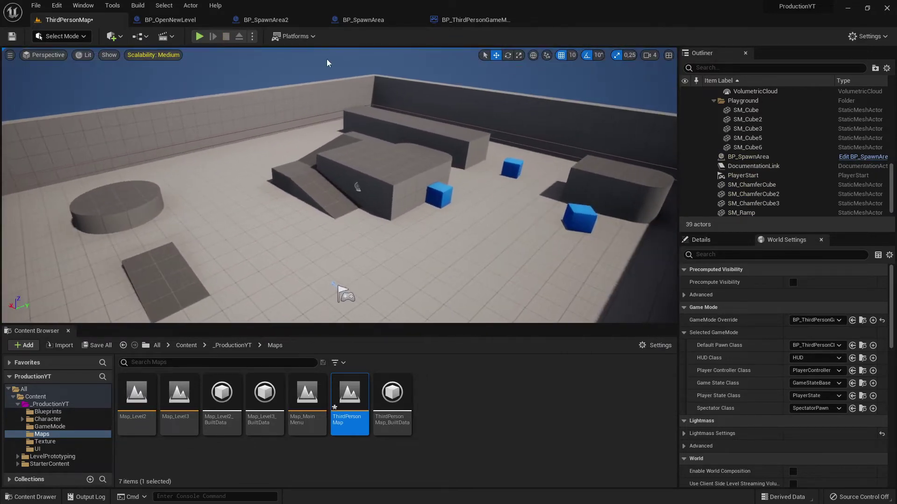
left_click(469, 21)
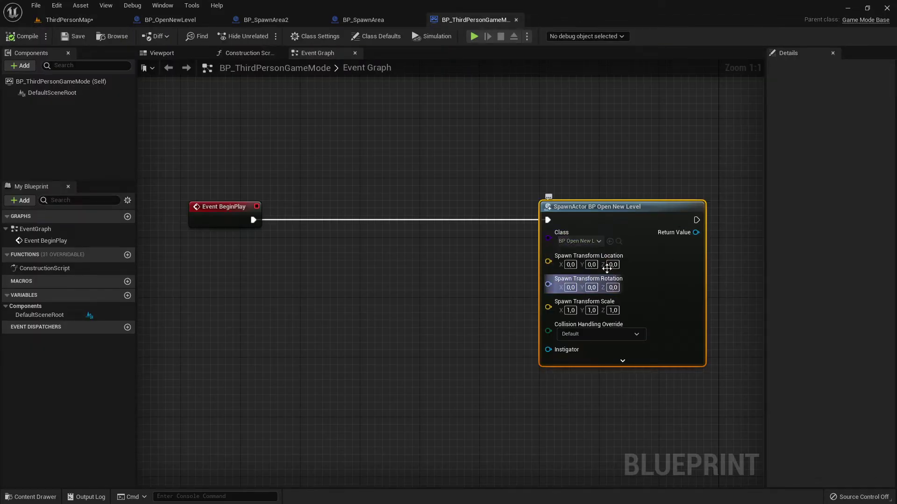
left_click(70, 19)
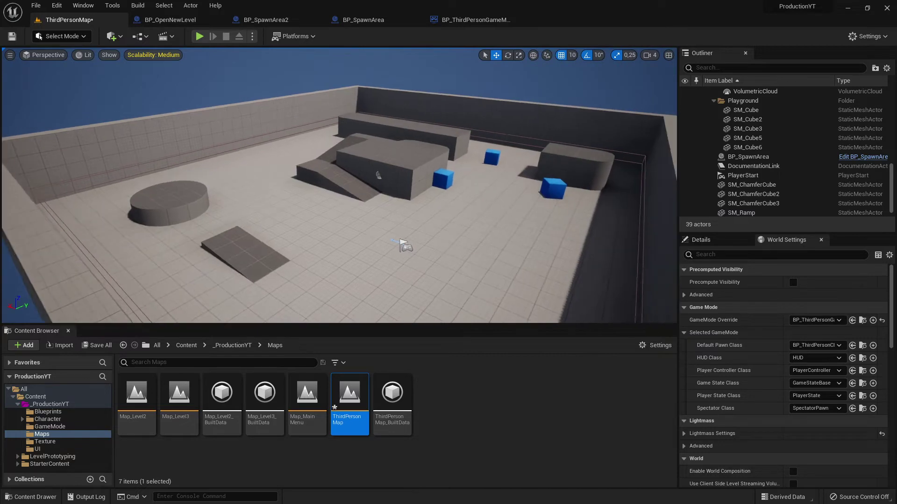
left_click(490, 20)
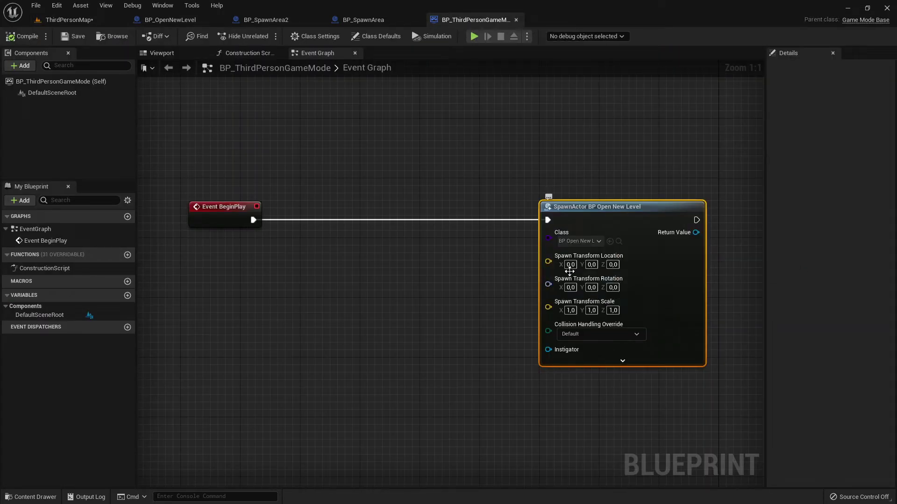
left_click(70, 20)
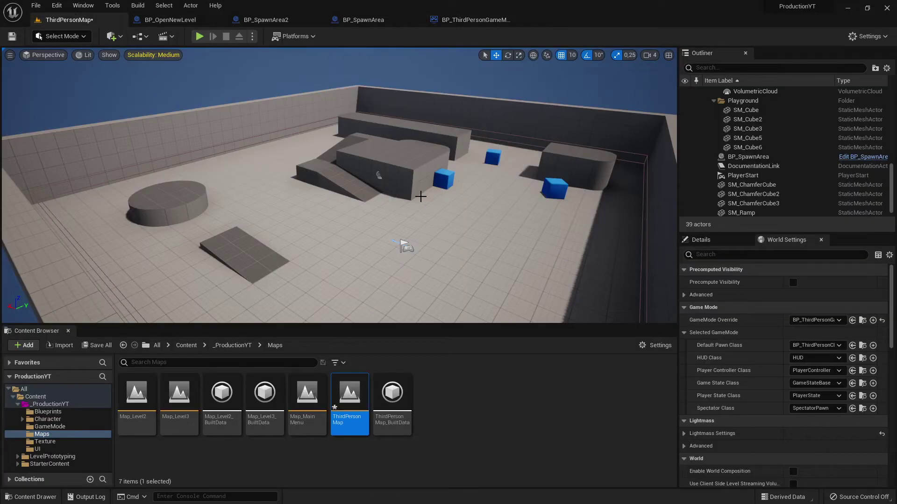
right_click_drag(420, 195, 411, 202)
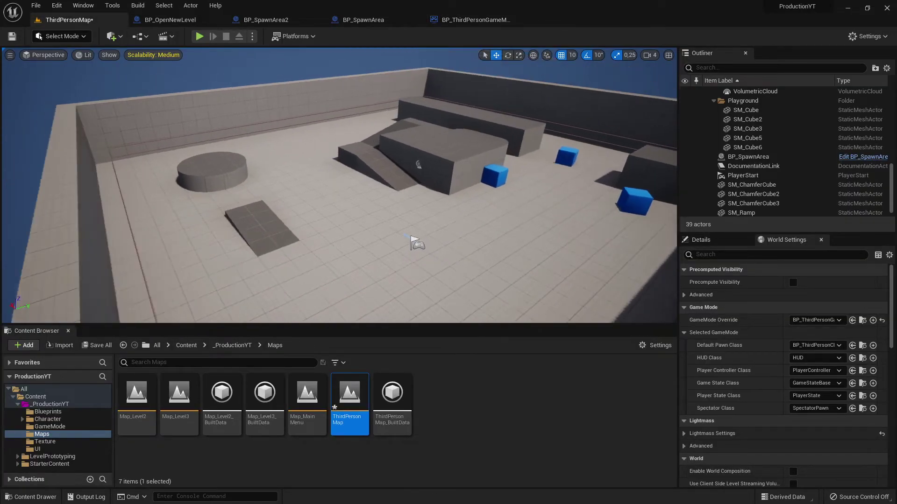
right_click_drag(339, 187, 267, 230)
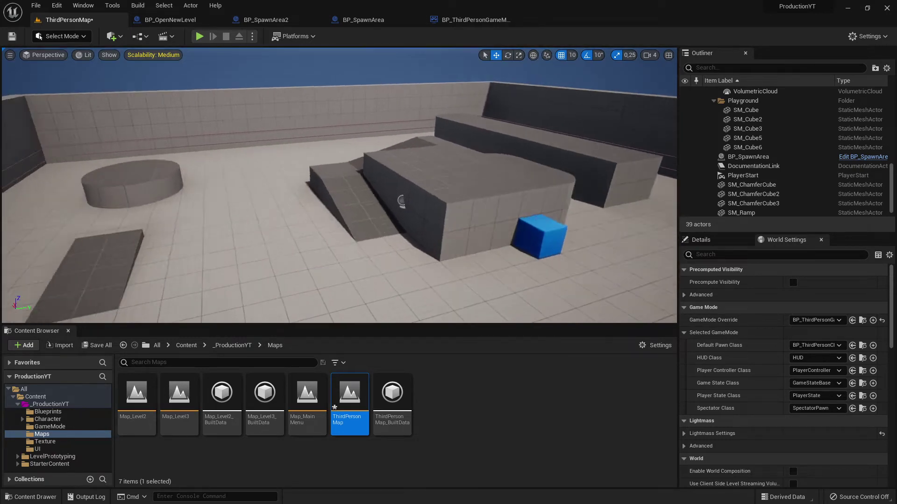
mouse_move(403, 242)
right_mouse_down()
mouse_move(402, 252)
mouse_move(474, 203)
right_mouse_up()
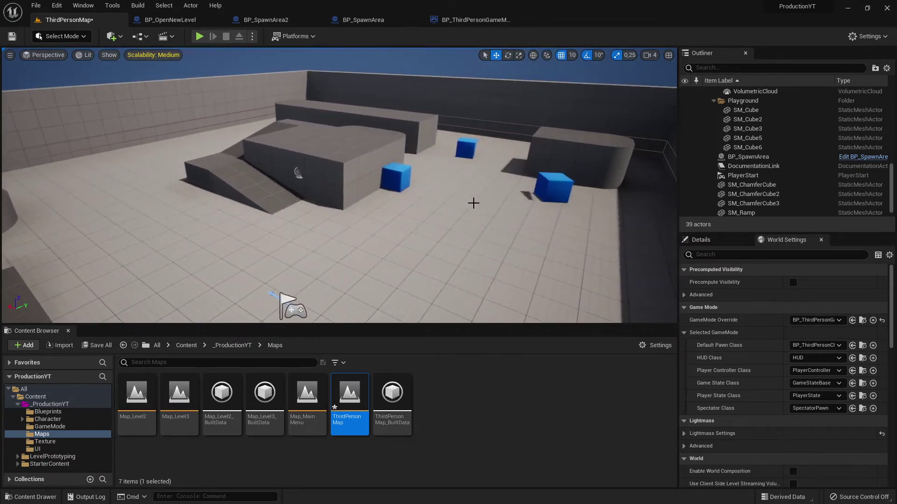
left_click(397, 177)
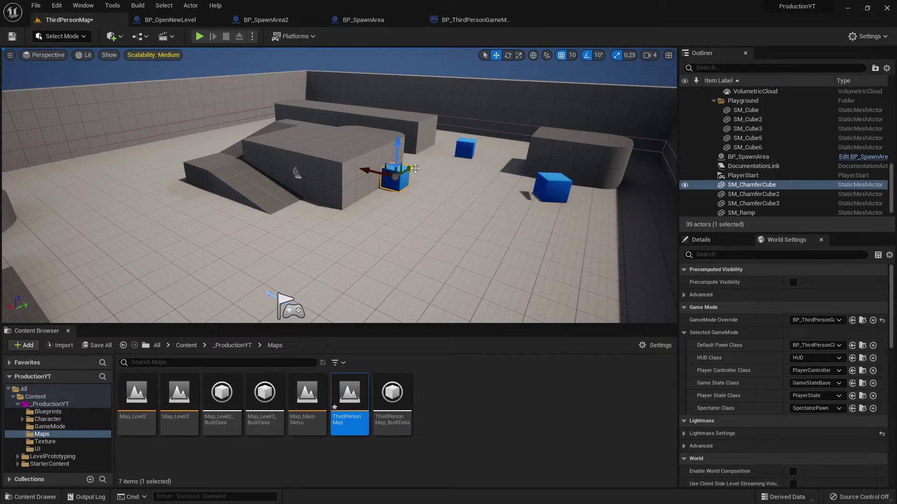
left_click_drag(414, 167, 309, 252)
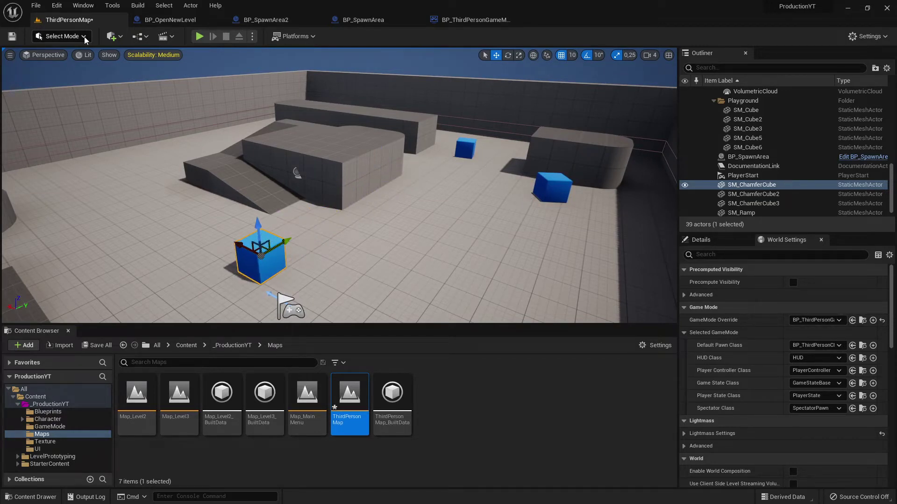
left_click(114, 36)
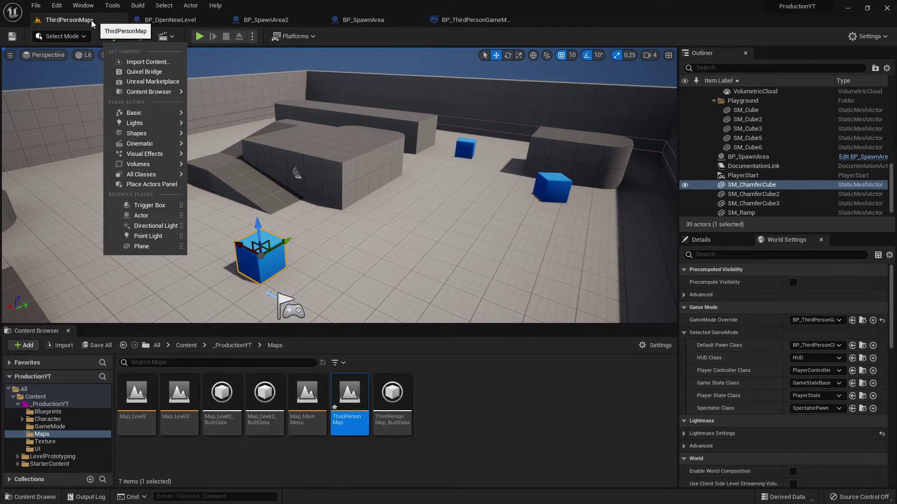
left_click(90, 7)
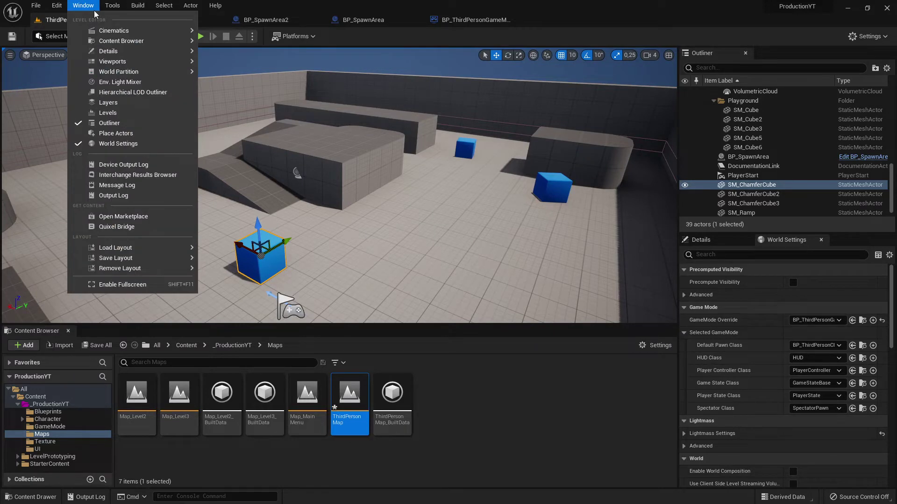
left_click(117, 133)
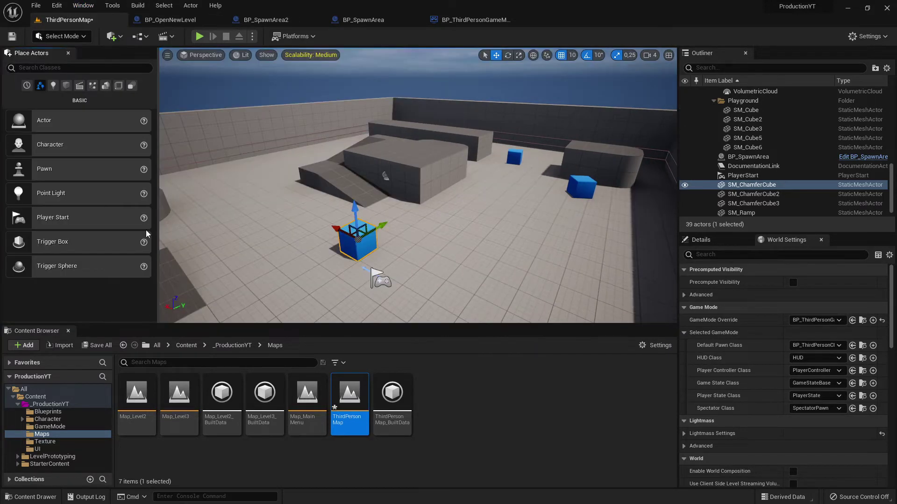
left_click_drag(45, 122, 421, 236)
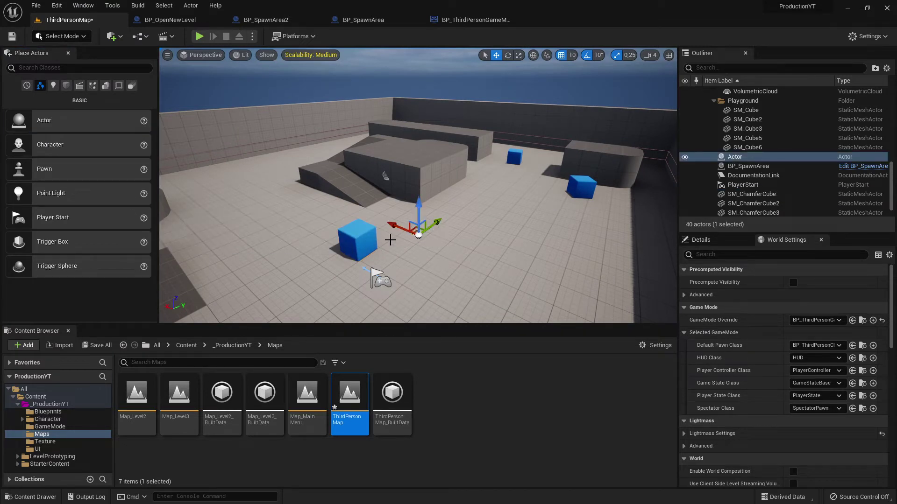
mouse_move(420, 228)
left_mouse_down()
mouse_move(541, 266)
mouse_move(515, 213)
left_mouse_up()
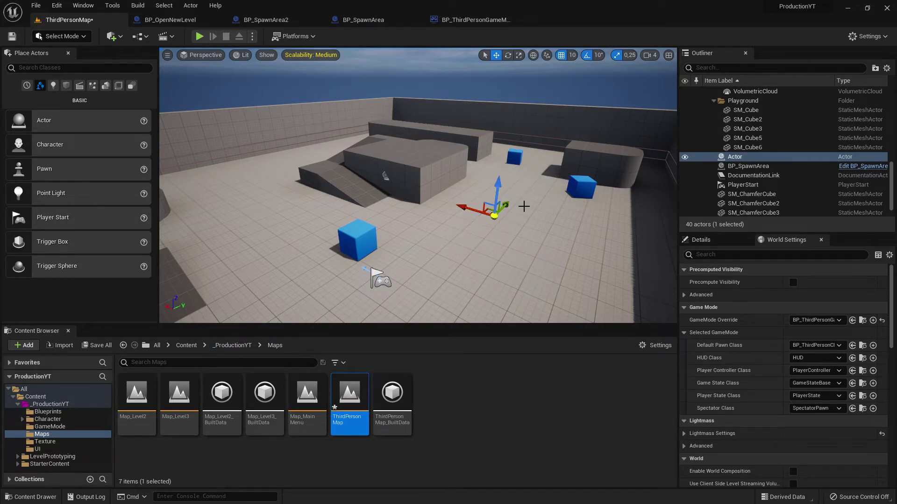
left_click(703, 240)
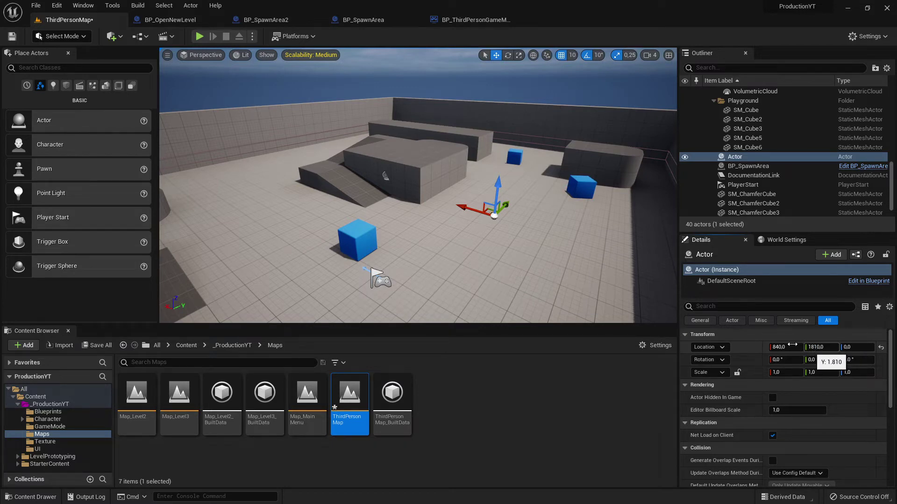
left_click(69, 53)
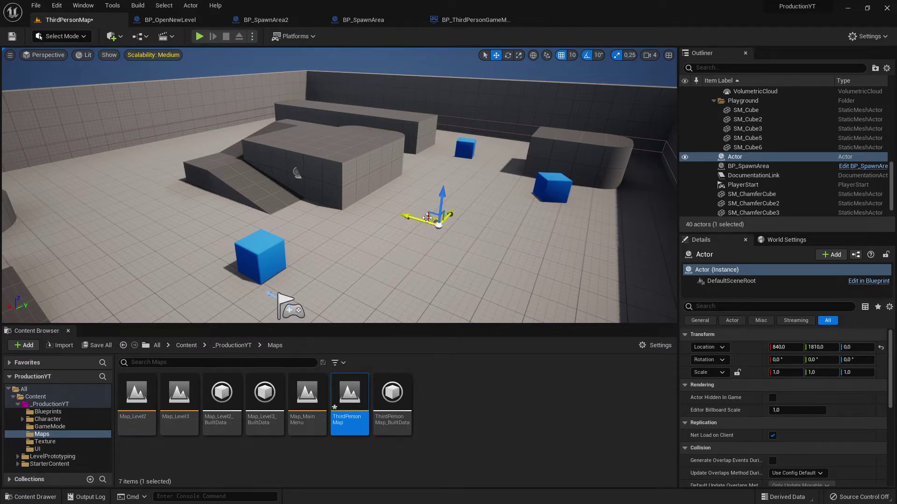
left_click_drag(423, 218, 497, 240)
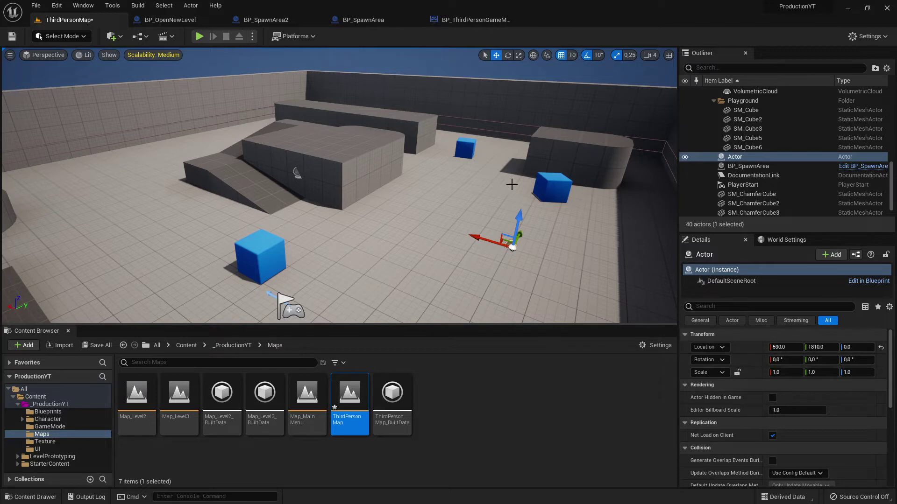
key("Delete")
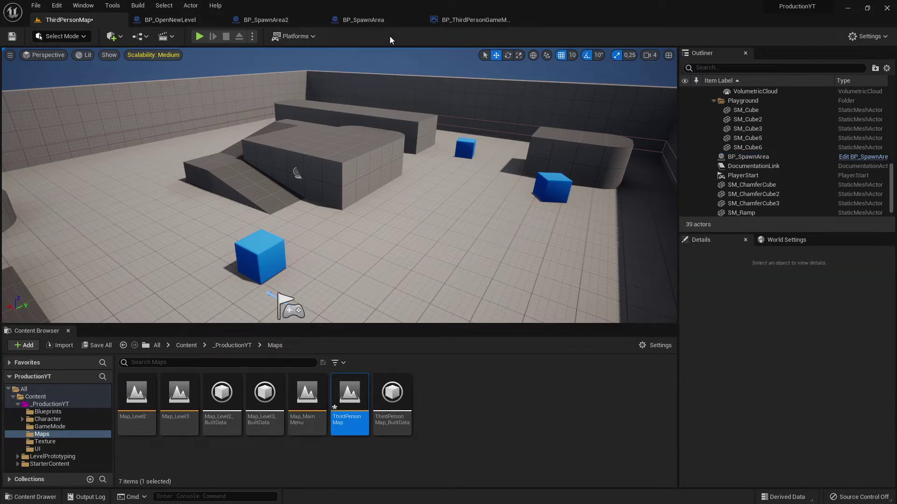
Set the SpawnActor location to X 500, Y 1800, then compile and save BP_ThirdPersonGameMode.
left_click(438, 22)
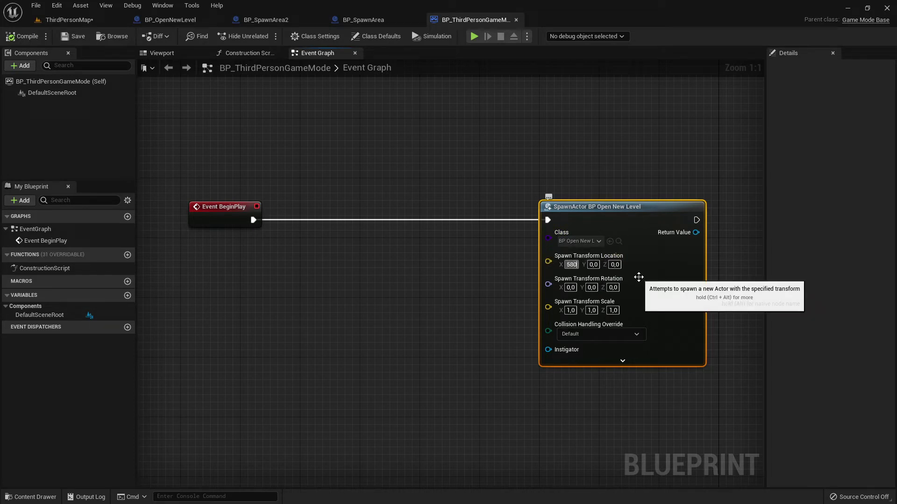
key("Tab")
type("1800")
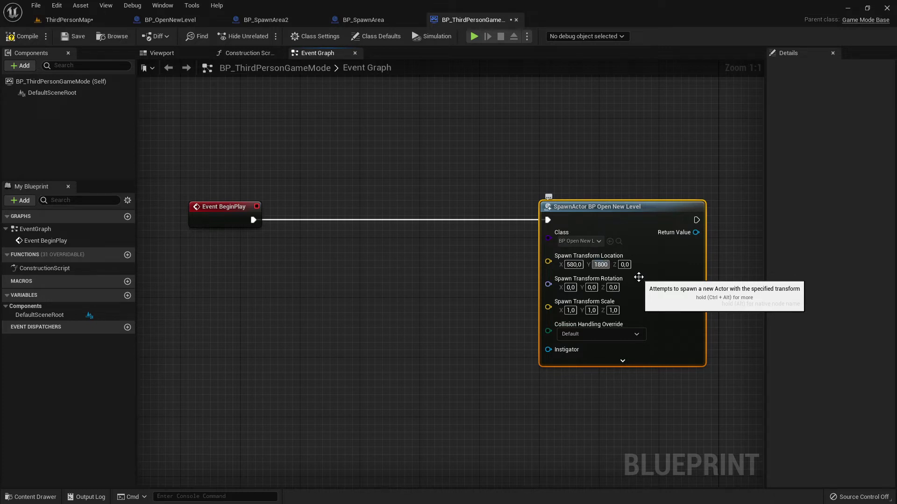
left_click(24, 36)
left_click(73, 36)
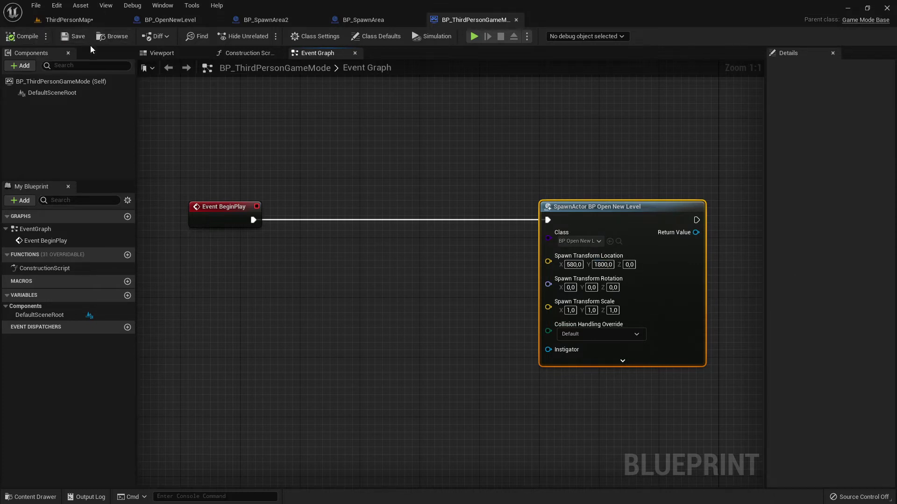
left_click(77, 20)
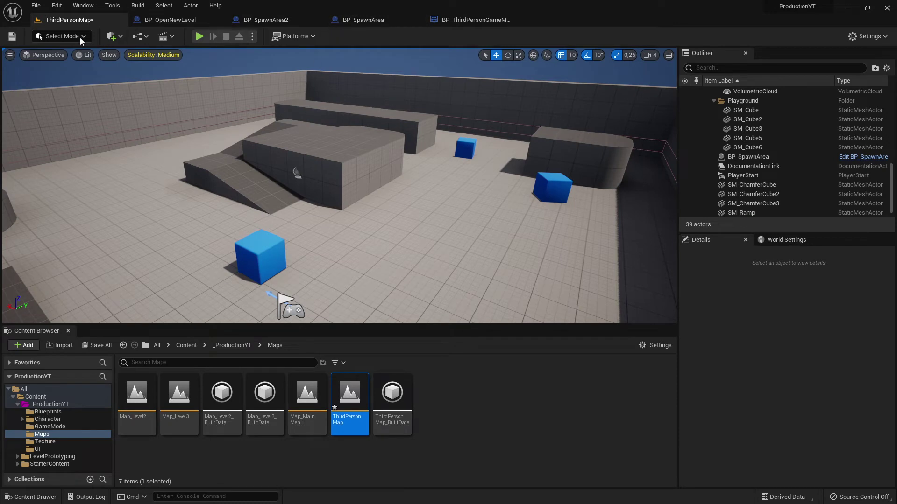
Save all unsaved changes, including the modified ThirdPersonMap level.
left_click(157, 345)
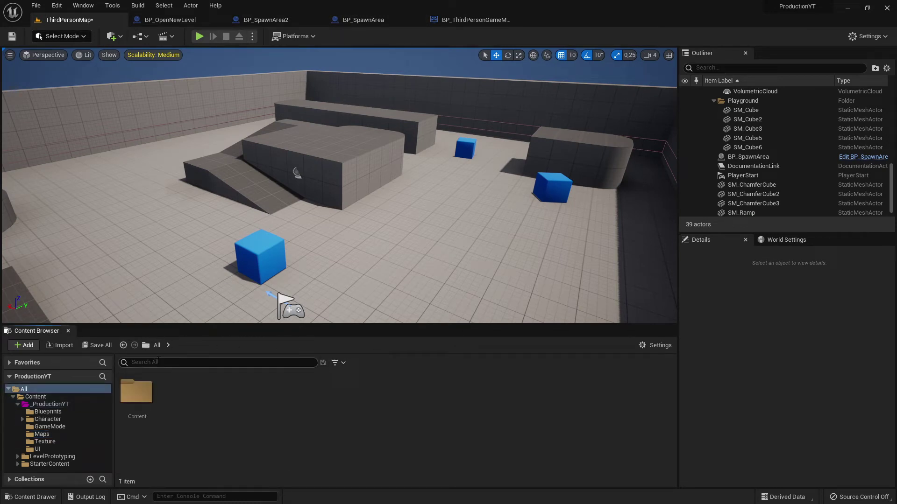
left_click(100, 345)
left_click(464, 363)
Test-play the level running and jumping the character, then stop and reopen the game mode Event Graph.
left_click(199, 36)
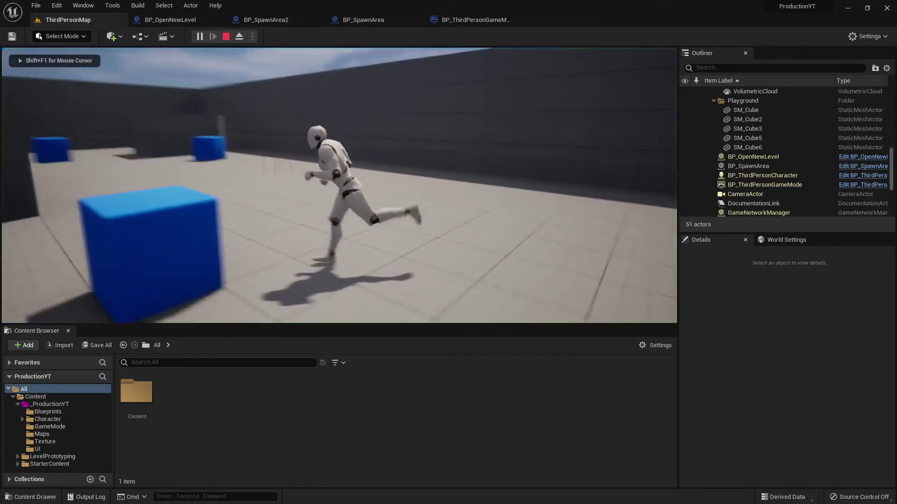
key("space")
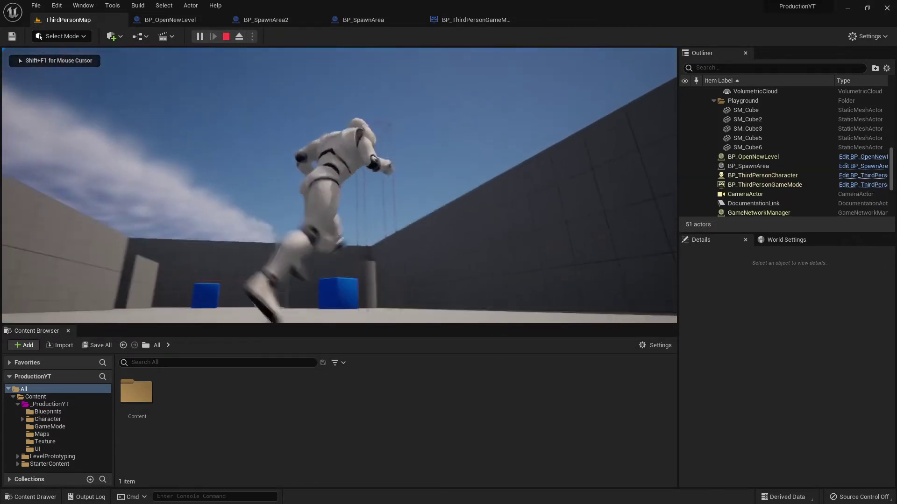
key("s")
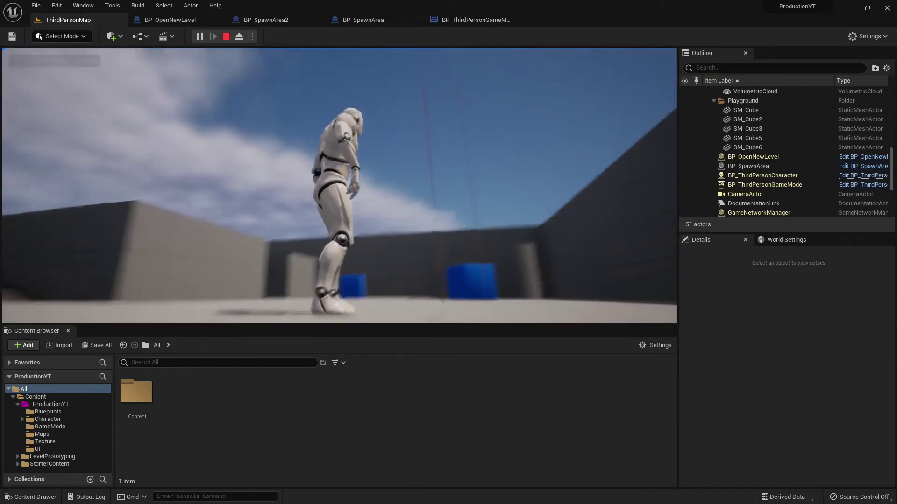
key("w")
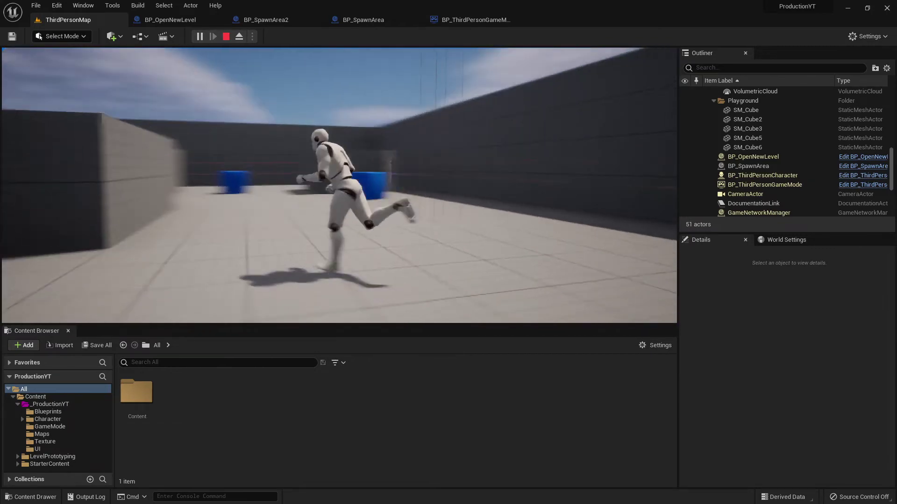
key("Escape")
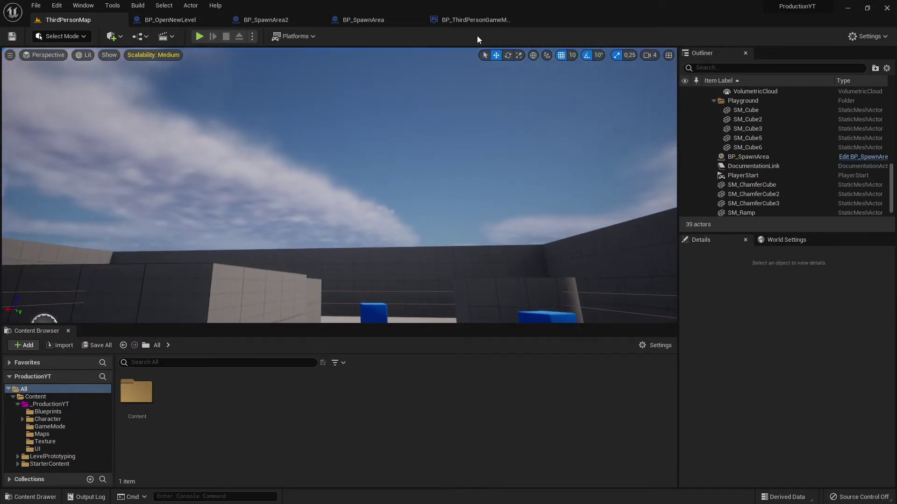
left_click(474, 19)
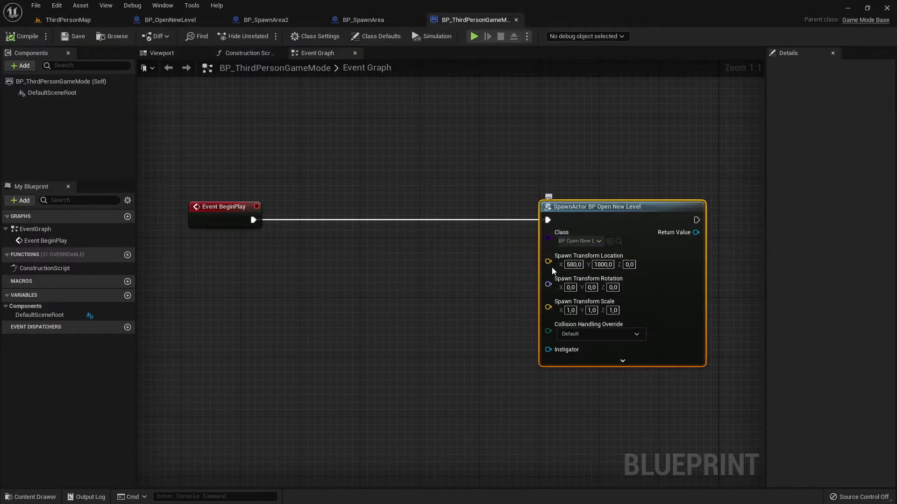
Hide the Content Browser so the ThirdPersonMap viewport fills the window, checking the game mode graph in between.
left_click(68, 19)
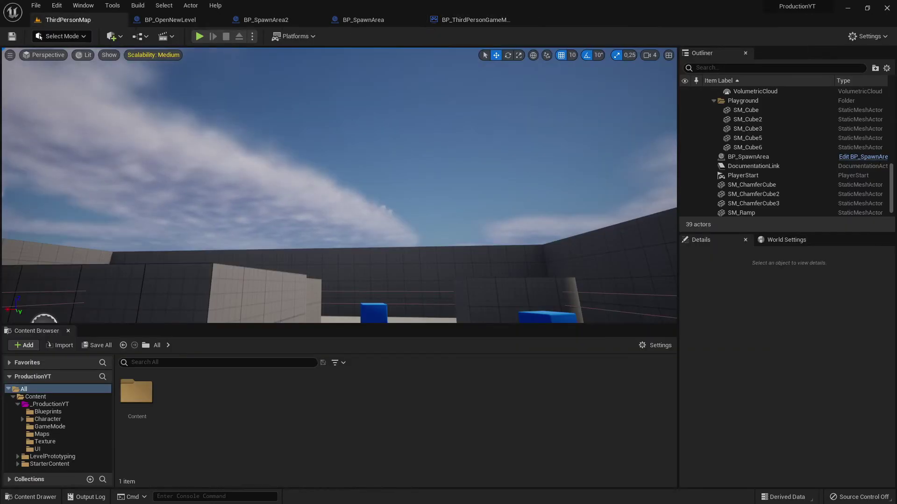
mouse_move(168, 187)
right_mouse_down()
mouse_move(168, 306)
mouse_move(196, 322)
right_mouse_up()
left_click(68, 331)
left_click(474, 20)
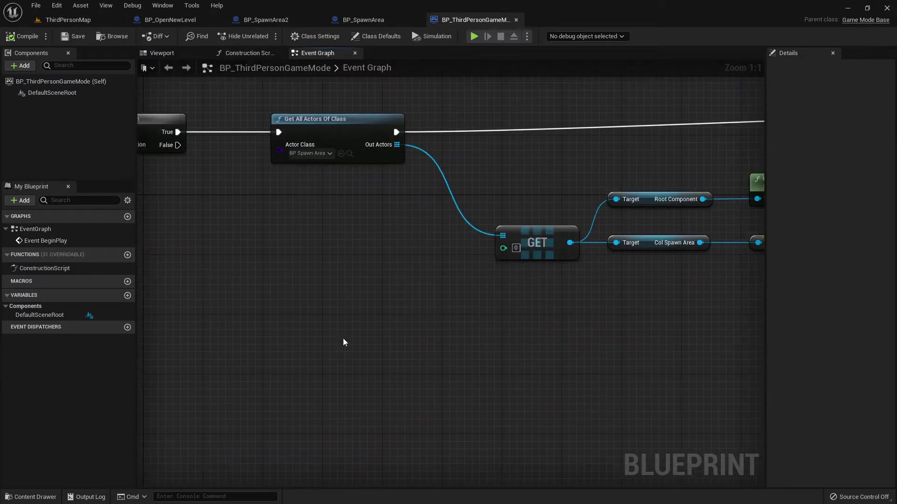
mouse_move(264, 248)
right_mouse_down()
mouse_move(339, 267)
mouse_move(694, 244)
right_mouse_up()
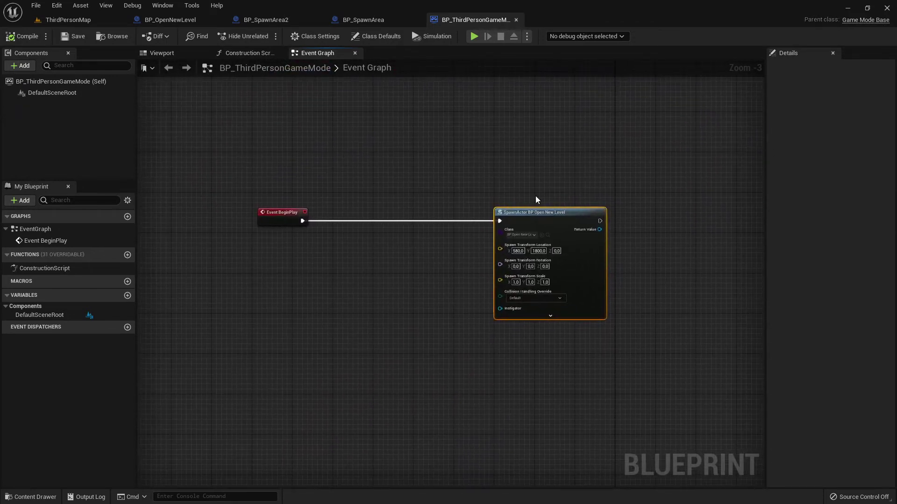
left_click(70, 20)
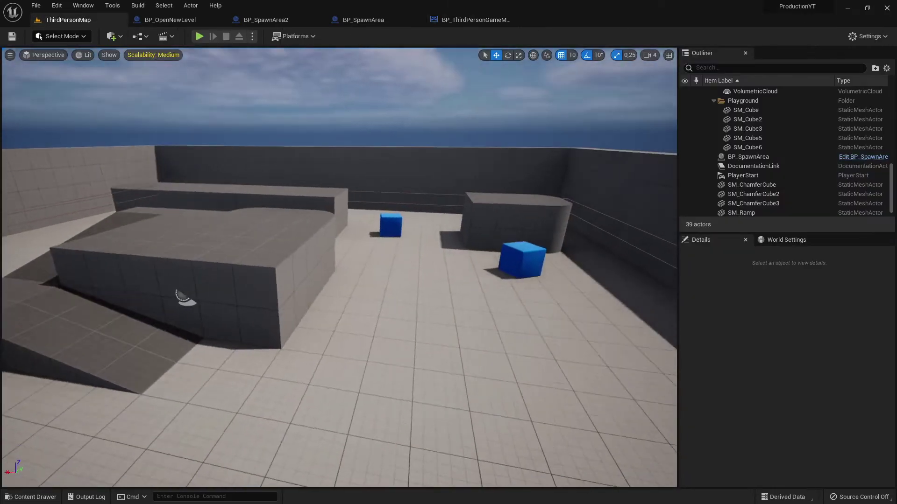
Fly around the level viewport to survey the playground from above and pick out the SM_Cube6 wall.
right_click_drag(339, 233, 339, 304)
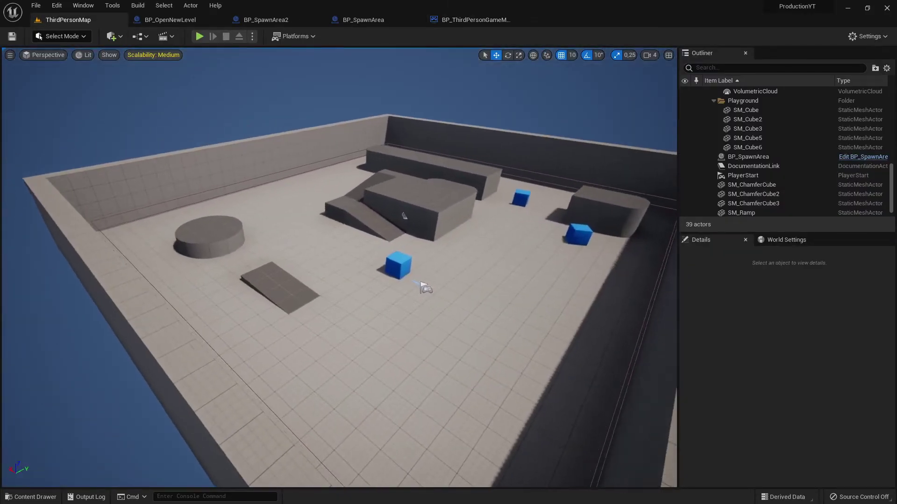
right_click_drag(339, 234, 339, 187)
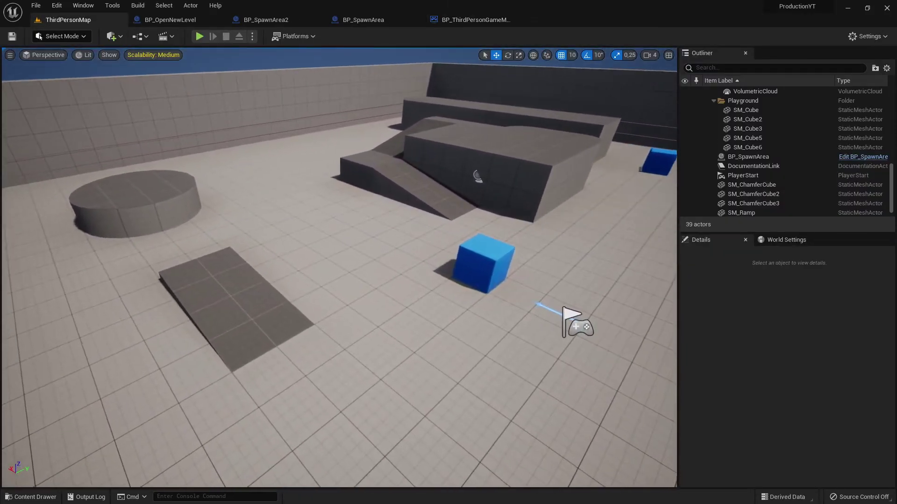
right_click_drag(338, 234, 339, 163)
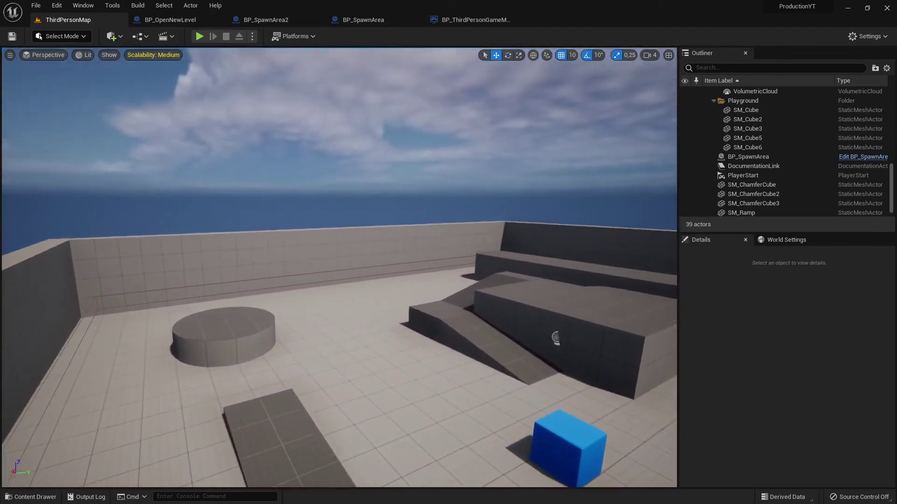
right_click_drag(339, 234, 339, 290)
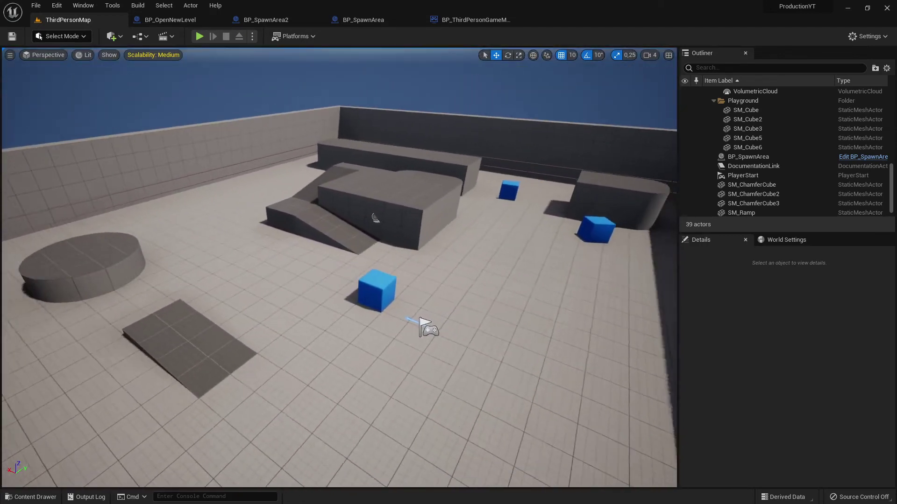
right_click_drag(154, 177, 149, 178)
right_click_drag(329, 192, 489, 126)
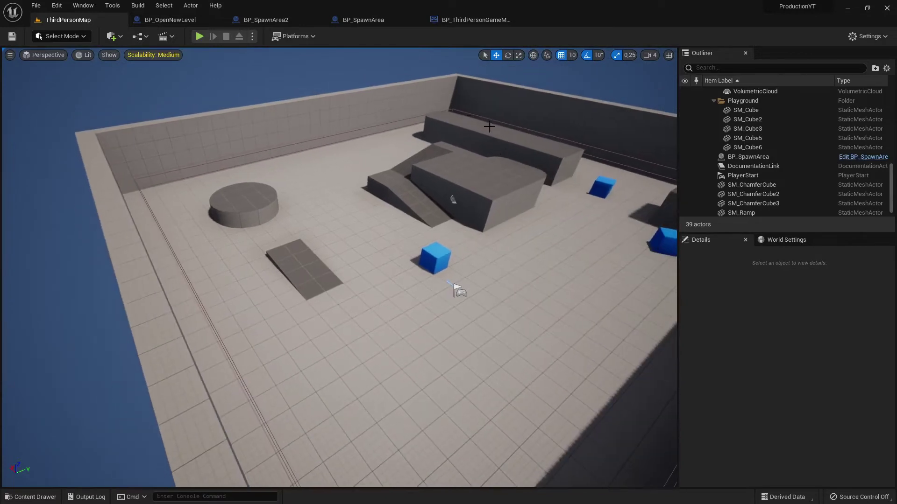
right_click(310, 281)
left_click(162, 178)
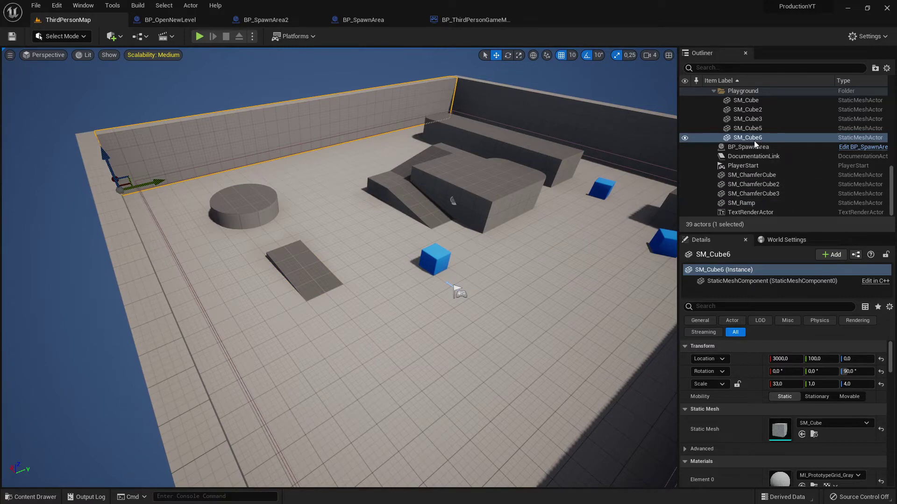
mouse_move(414, 242)
right_mouse_down()
mouse_move(29, 311)
mouse_move(68, 311)
right_mouse_up()
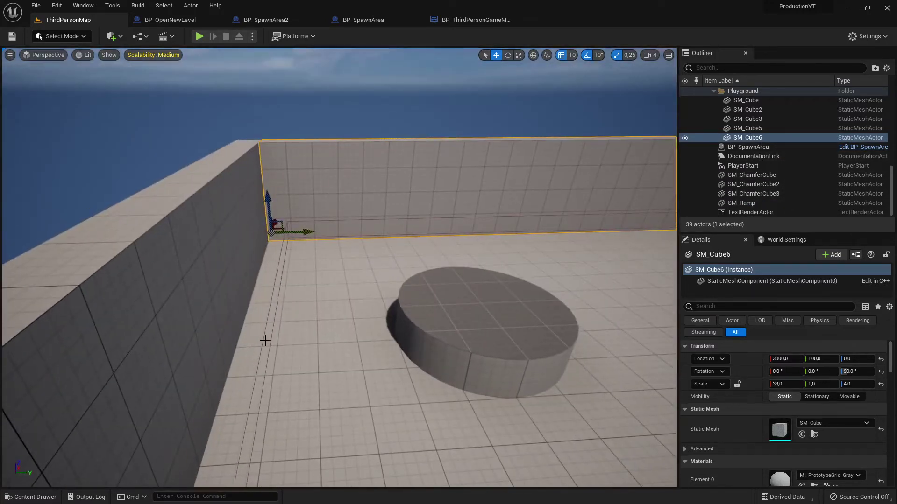
Select the SM_Cube floor, SM_Cube6 wall and BP_SpawnArea, frame the spawn area, then return to the game mode.
left_click(263, 341)
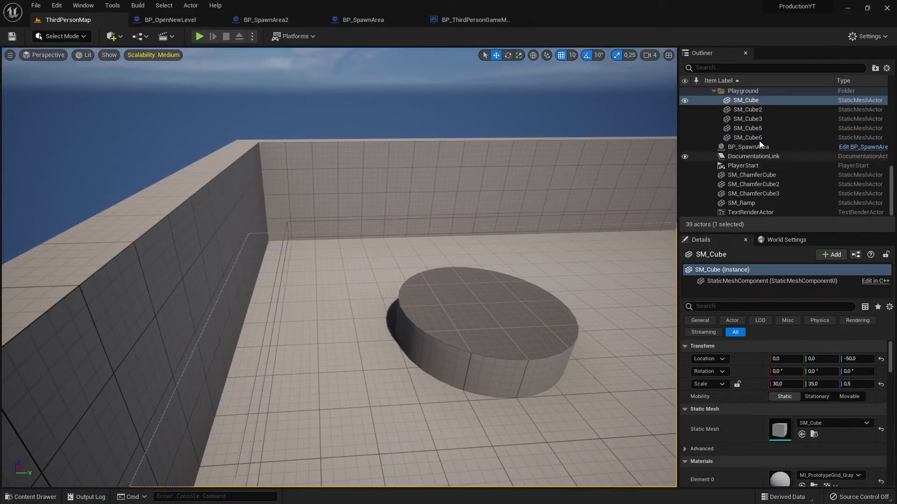
left_click(775, 141)
left_click(773, 147)
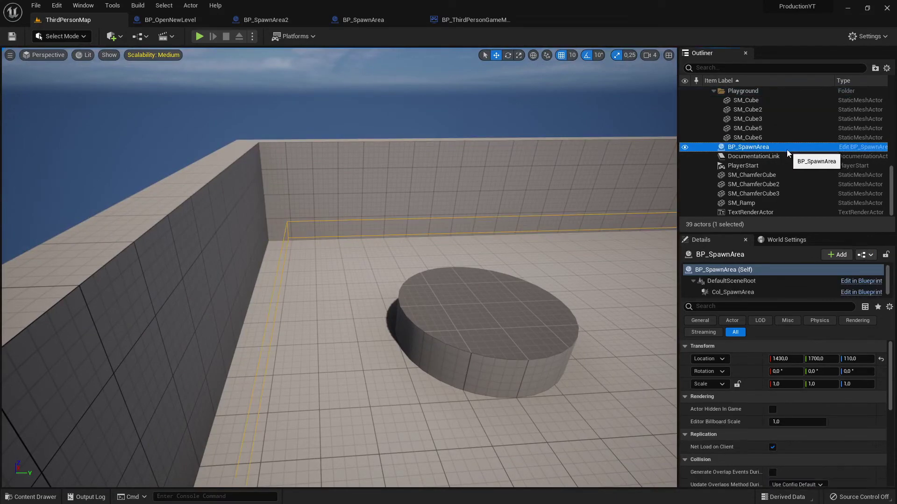
key("f")
mouse_move(338, 267)
right_mouse_down()
mouse_move(390, 327)
mouse_move(369, 318)
right_mouse_up()
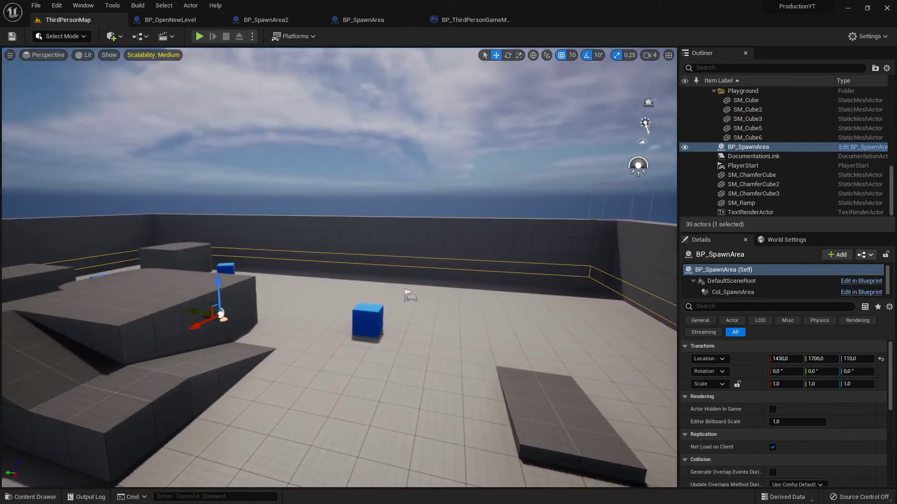
left_click(456, 25)
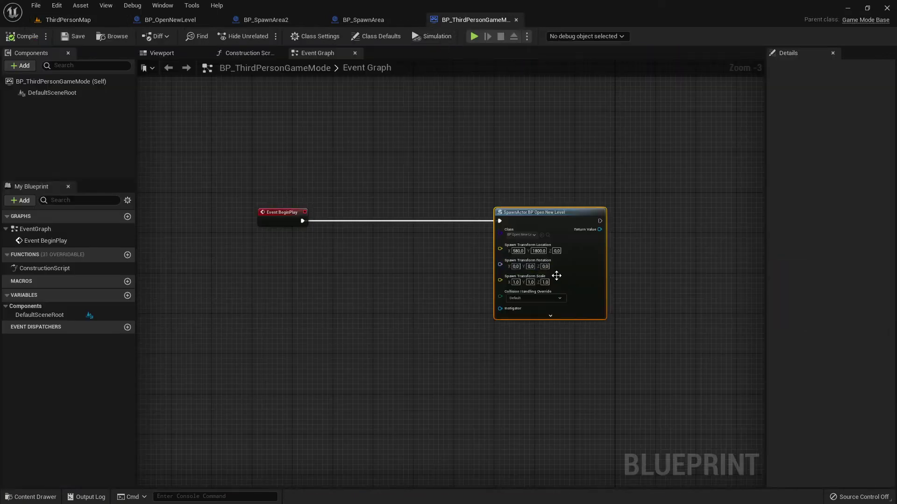
Recombine SpawnActor's split location, rotation and scale inputs into a single Spawn Transform pin.
scroll(518, 260, "up", 3)
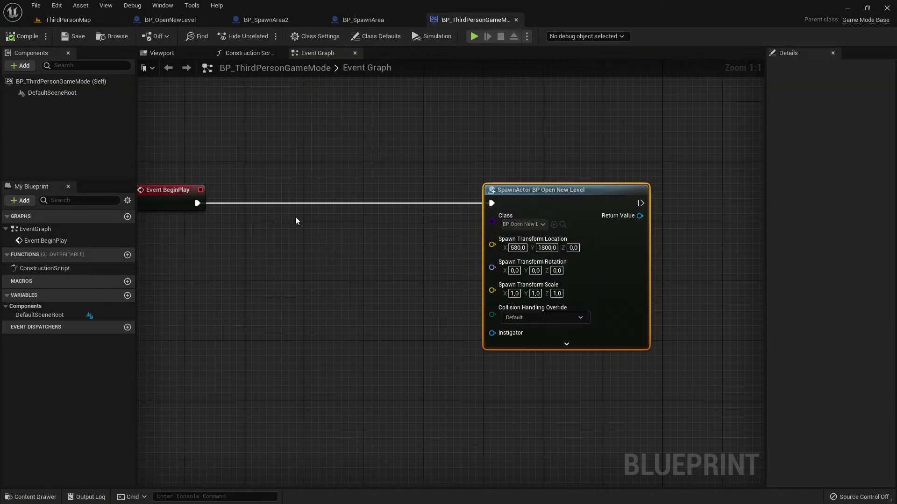
right_click(492, 244)
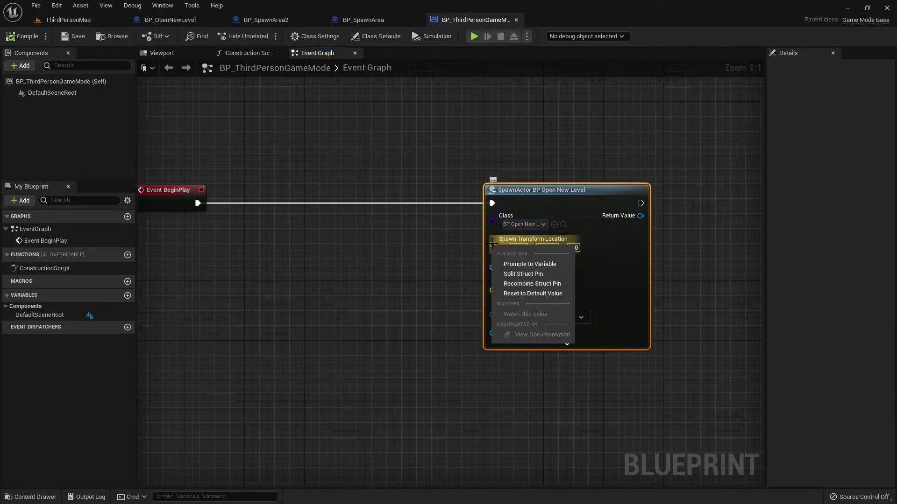
left_click(549, 285)
right_click(496, 238)
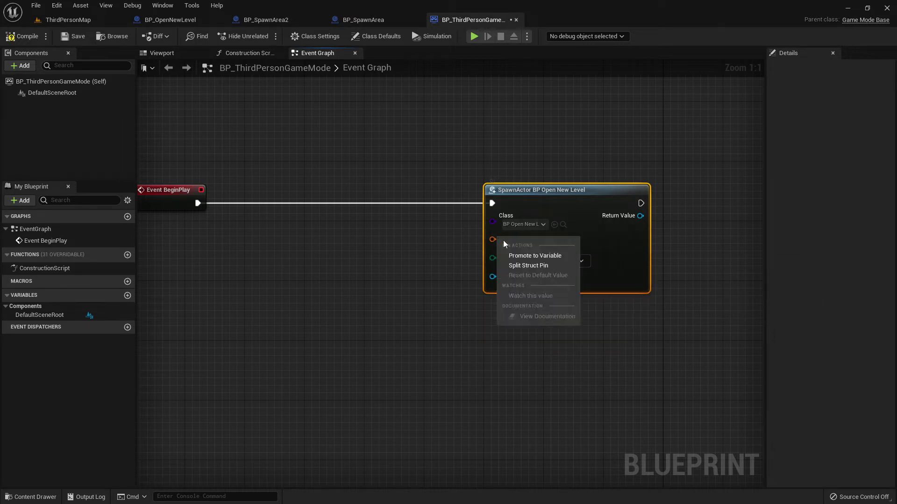
right_click_drag(426, 262, 459, 290)
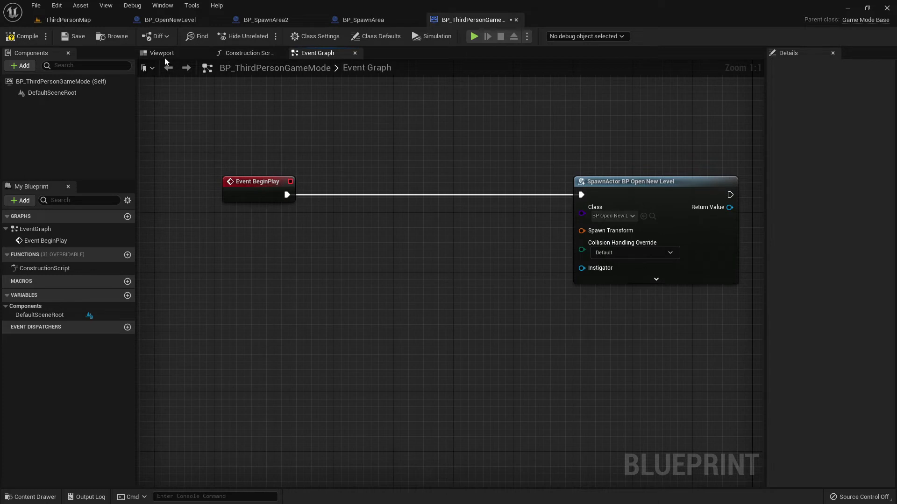
Glance at ThirdPersonMap, then move SpawnActor right and re-centre the graph on Event BeginPlay.
left_click(65, 19)
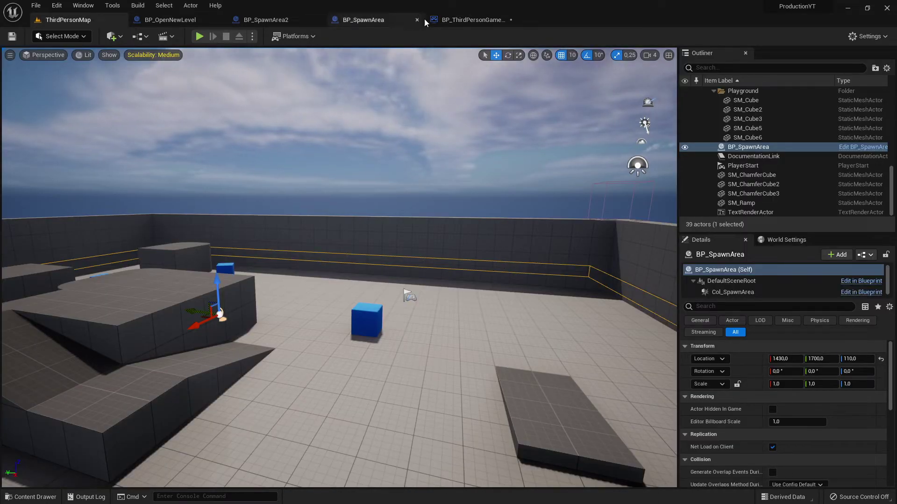
left_click(460, 19)
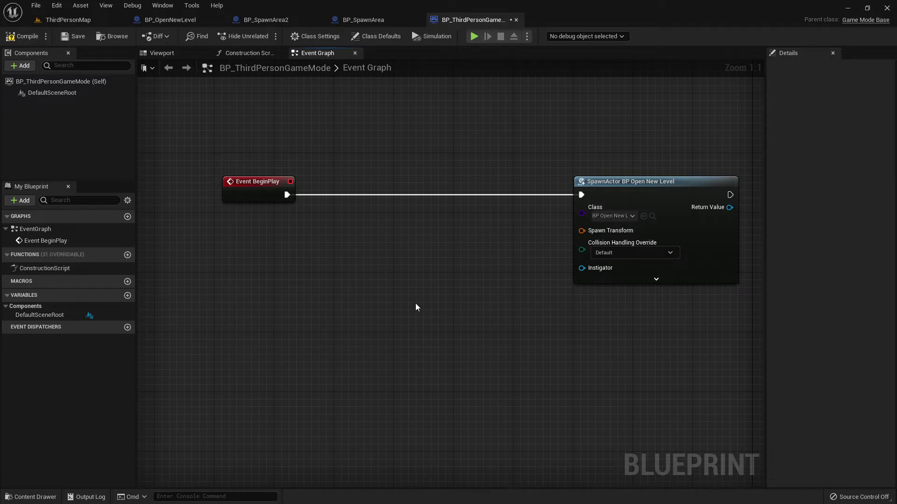
right_click_drag(462, 269, 369, 252)
left_click_drag(525, 163, 661, 161)
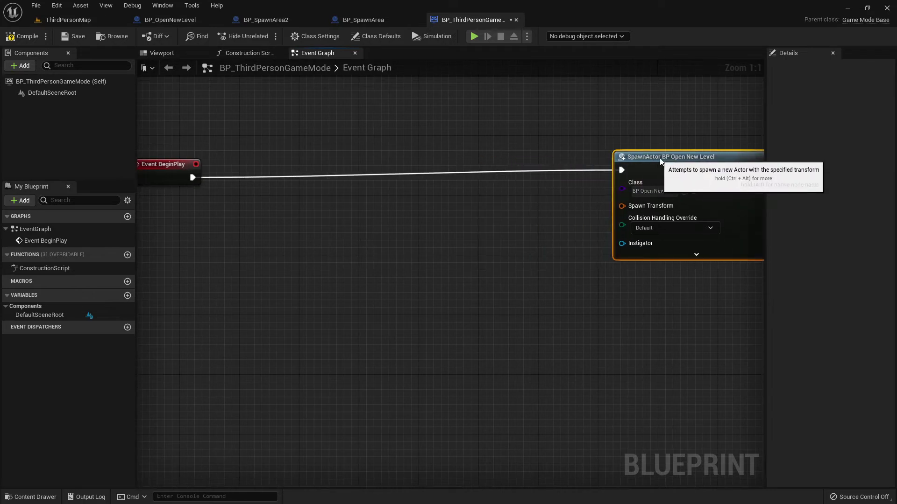
right_click_drag(278, 257, 433, 273)
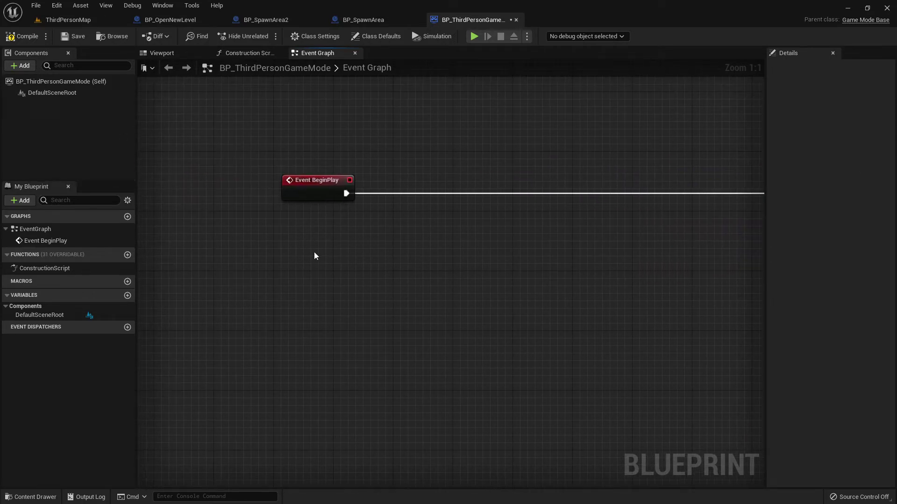
right_click_drag(567, 253, 391, 290)
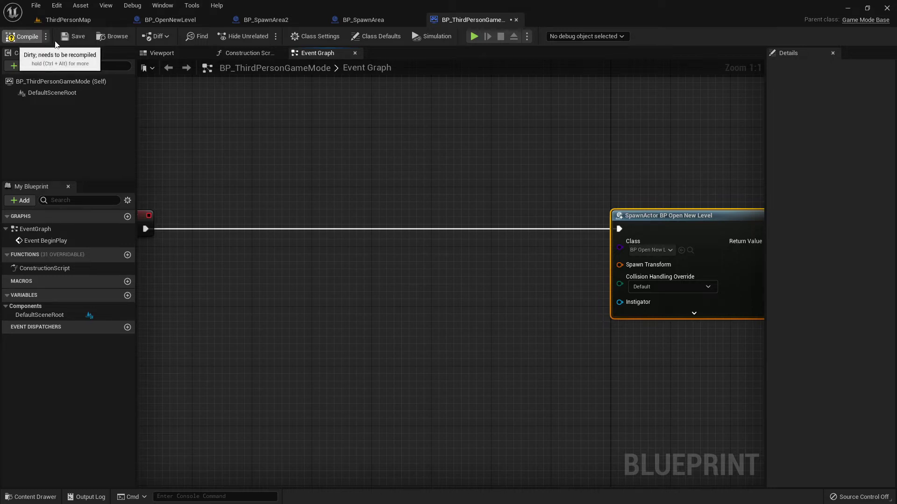
After a failed compile, split Spawn Transform into Location, Rotation and Scale, then compile and save.
left_click(23, 36)
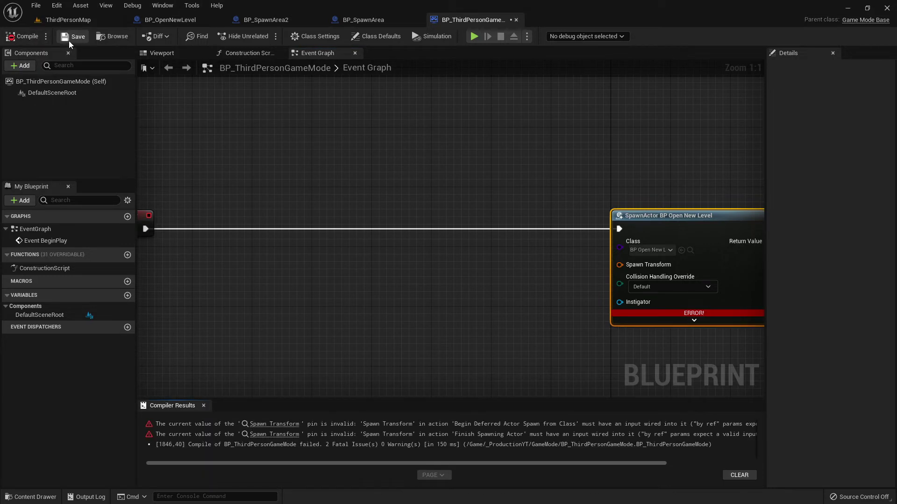
left_click(204, 406)
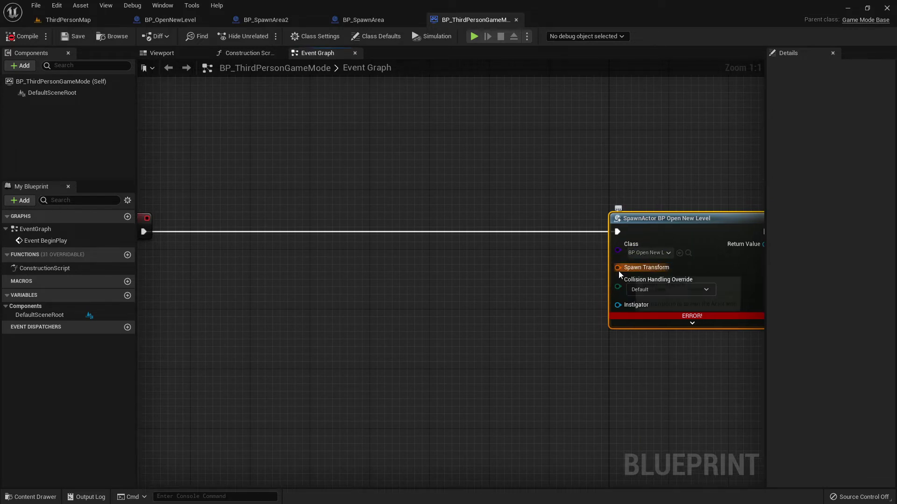
right_click(619, 270)
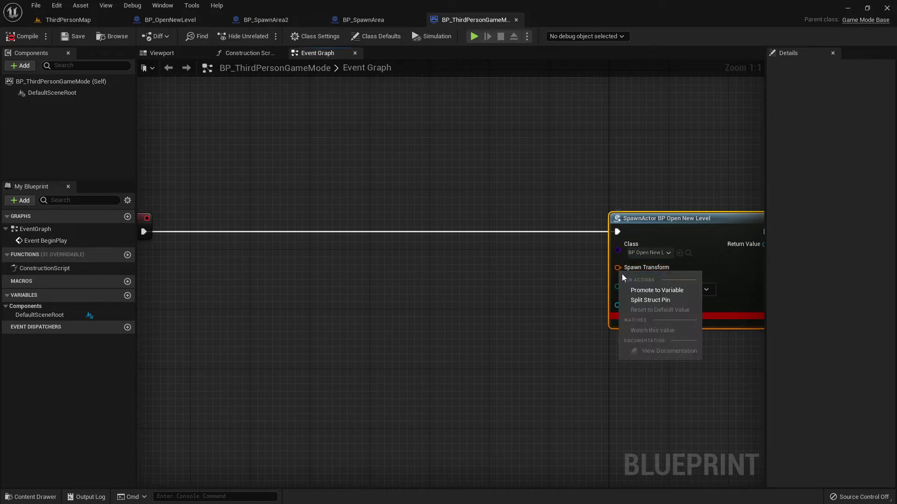
left_click(641, 300)
left_click(24, 36)
left_click(74, 36)
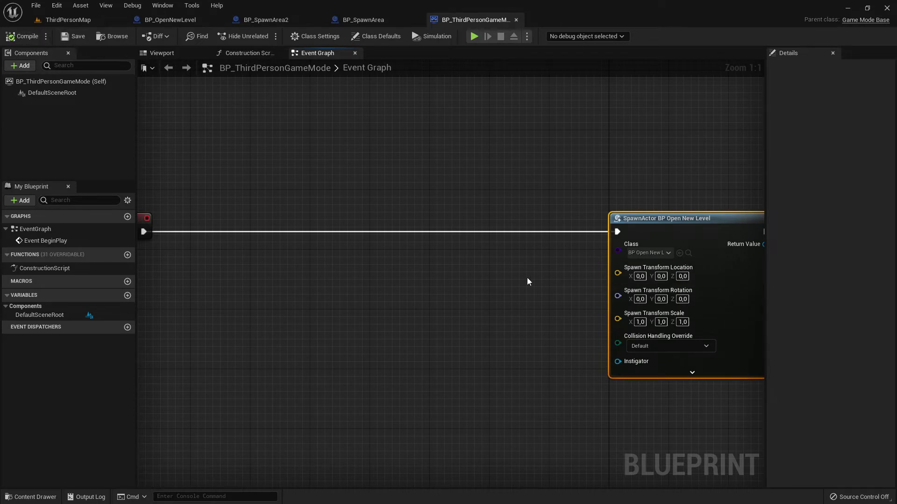
right_click_drag(509, 339, 558, 310)
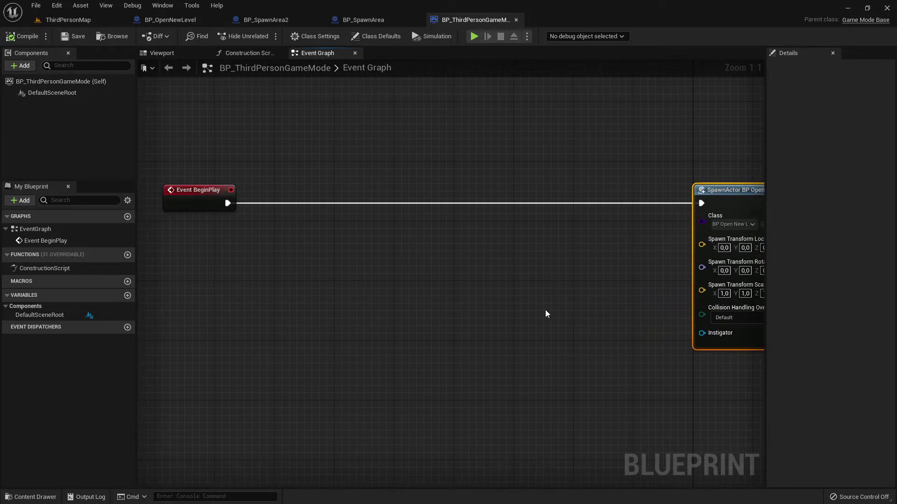
left_click(68, 20)
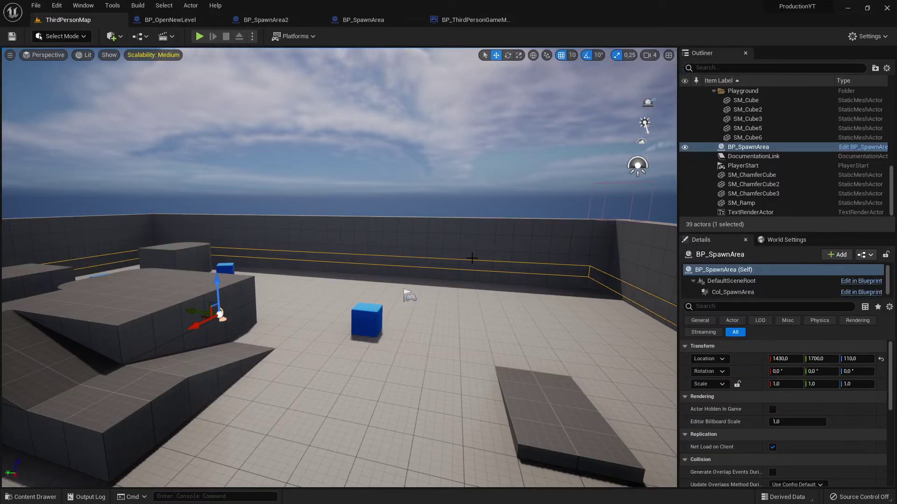
right_click_drag(471, 258, 420, 262)
right_click_drag(336, 331, 486, 452)
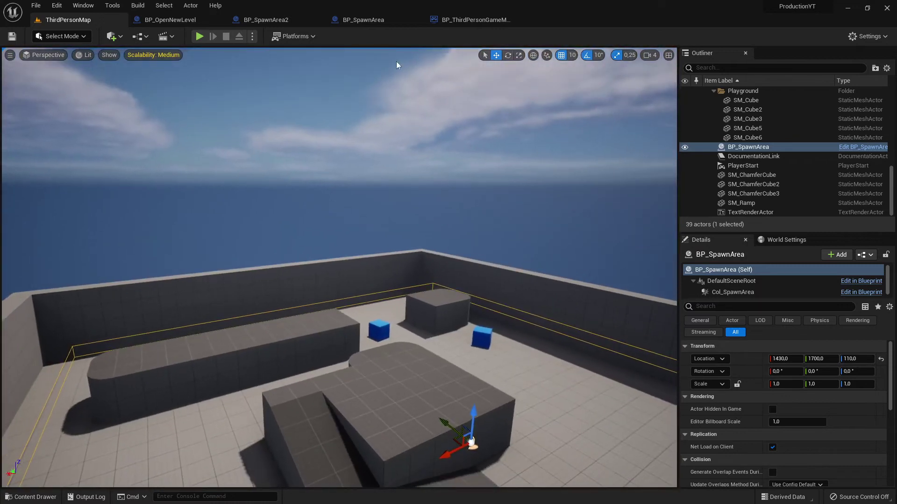
left_click(470, 21)
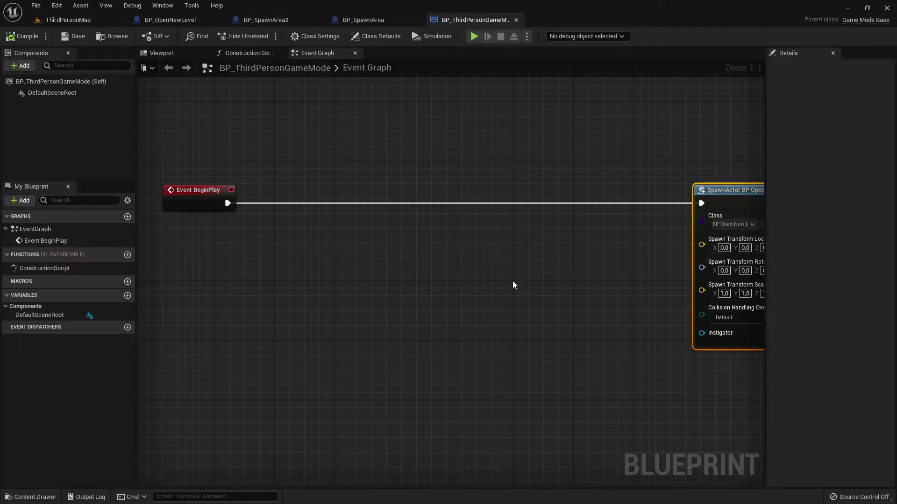
right_click_drag(518, 276, 505, 274)
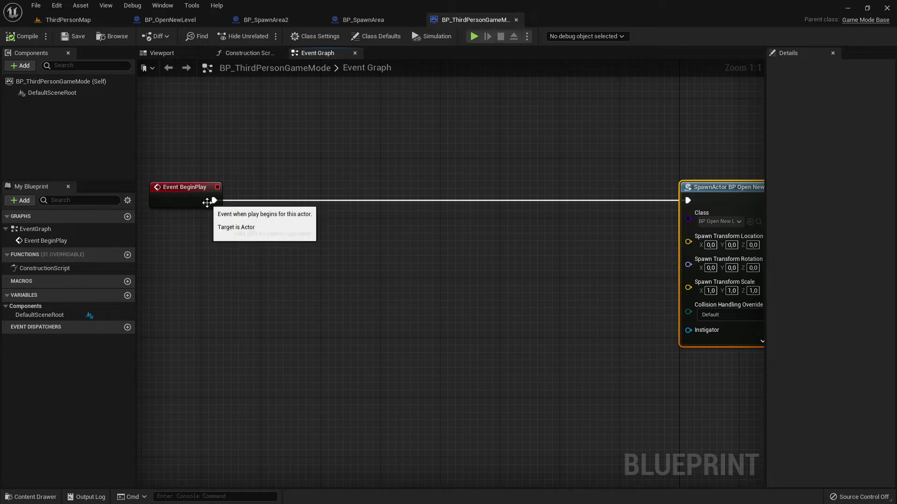
Add a Get All Actors Of Class node off BeginPlay's exec pin and line it up.
left_click_drag(214, 201, 330, 269)
type("get")
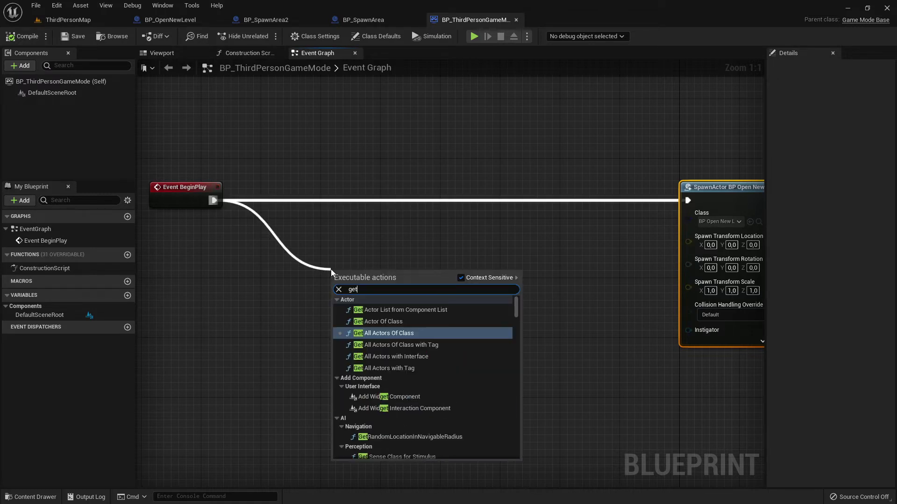
type(" all ac")
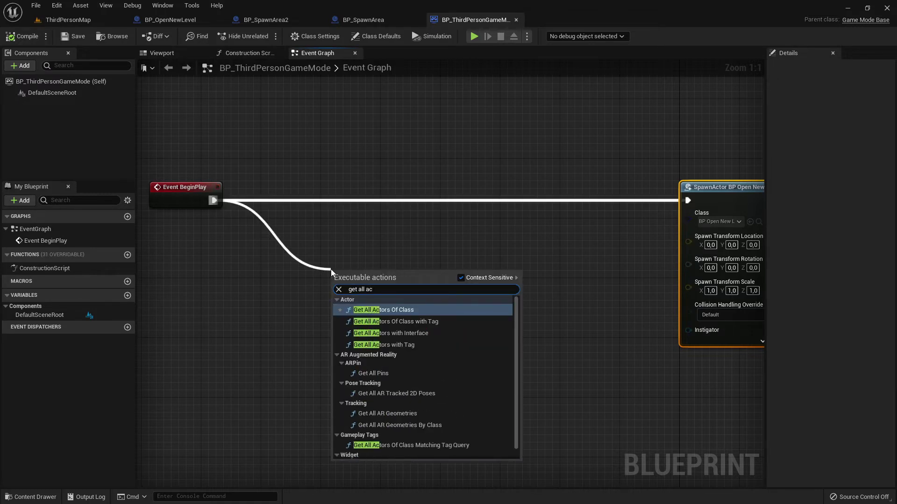
left_click(405, 312)
left_click_drag(388, 275, 395, 188)
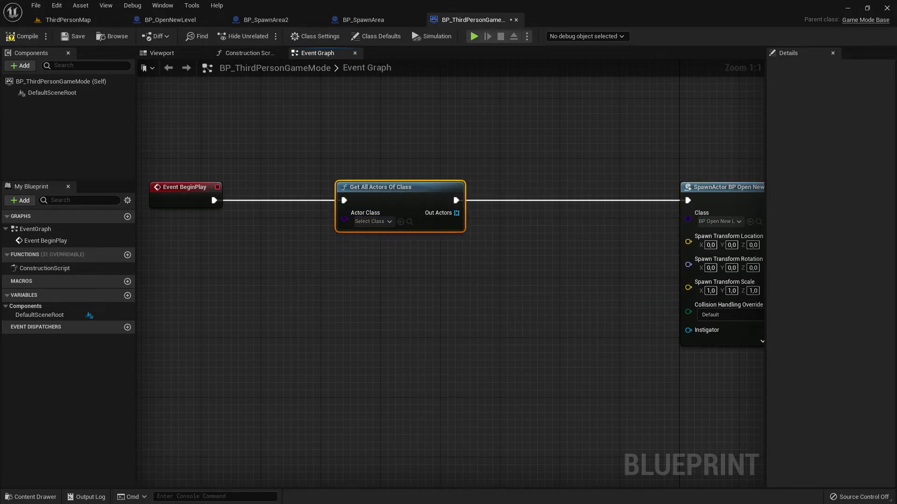
mouse_move(429, 276)
right_mouse_down()
mouse_move(523, 278)
mouse_move(416, 273)
mouse_move(445, 315)
right_mouse_up()
Move Event BeginPlay further left and re-frame the graph around the SpawnActor node.
scroll(415, 273, "down", 3)
scroll(445, 316, "up", 3)
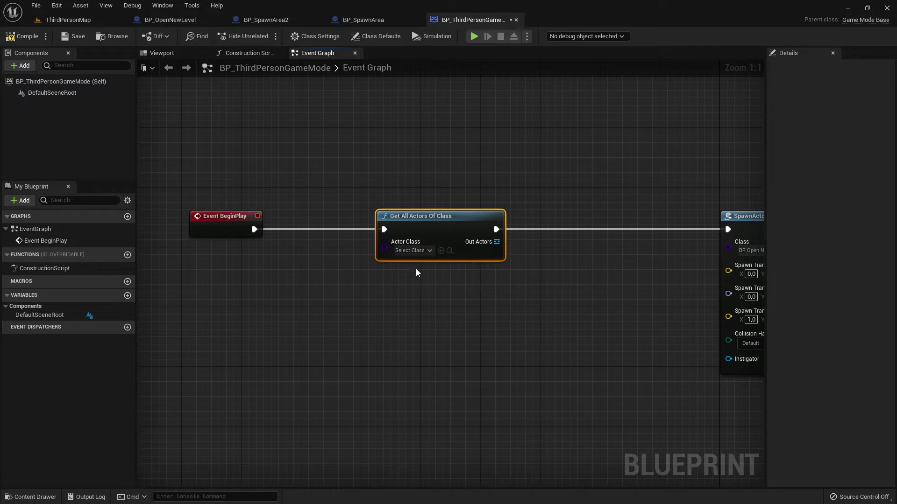
scroll(509, 313, "down", 1)
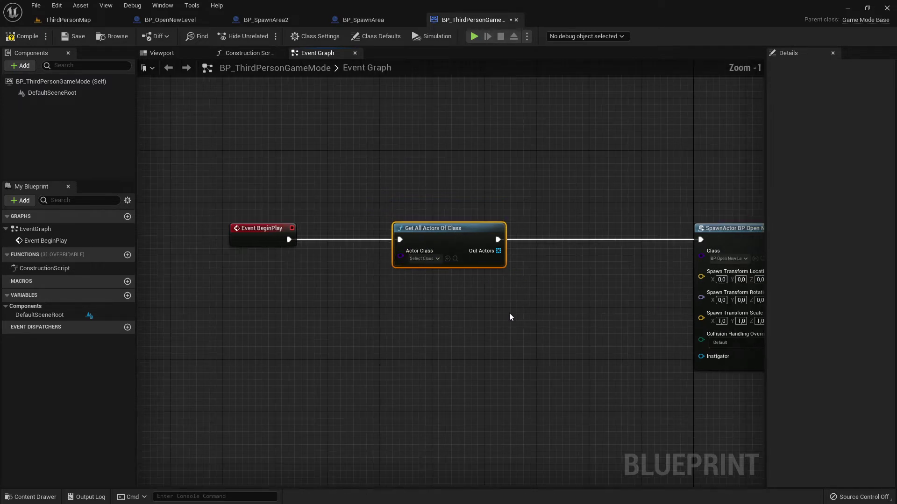
scroll(509, 313, "up", 1)
right_click_drag(503, 307, 536, 303)
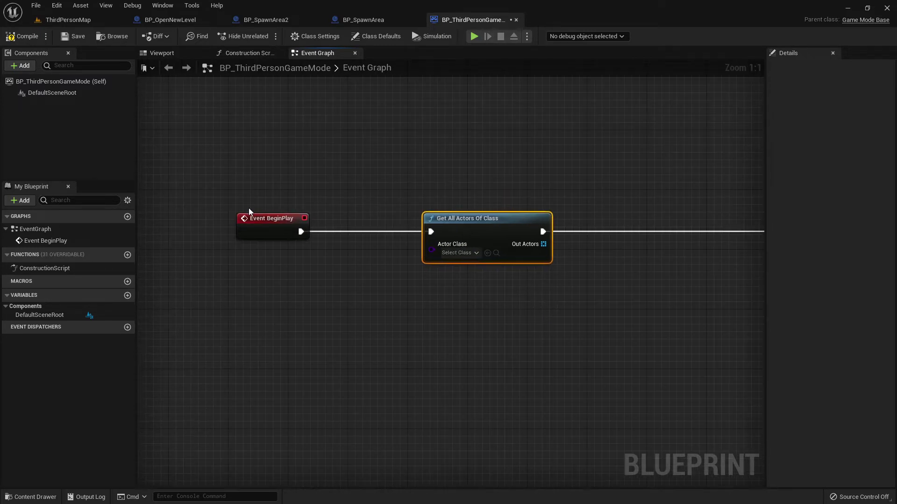
left_click_drag(259, 219, 187, 220)
right_click_drag(577, 346, 518, 335)
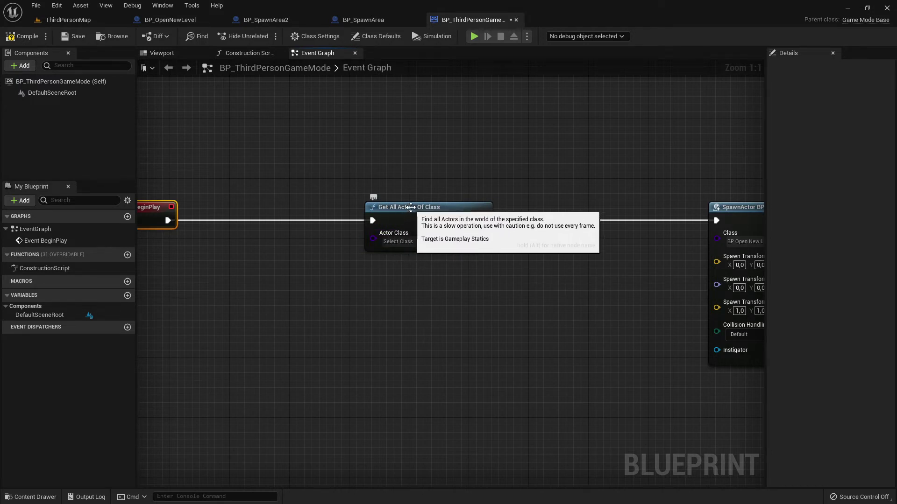
left_click(68, 20)
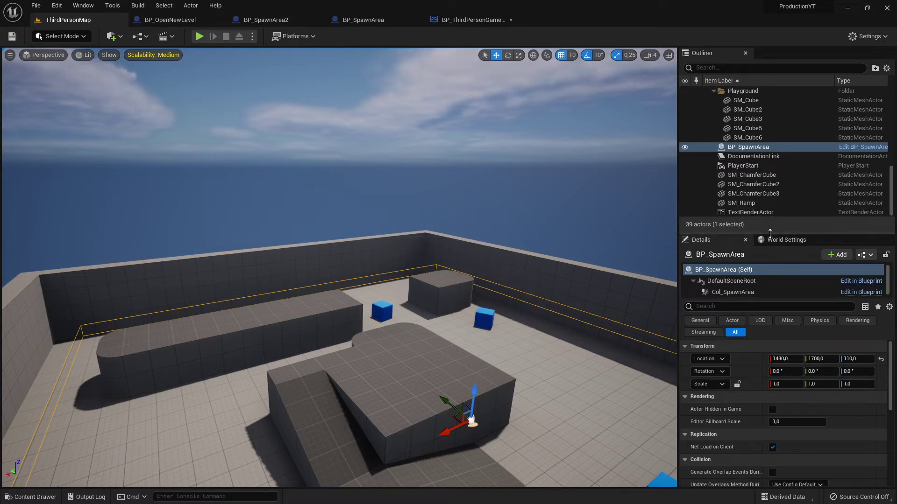
left_click_drag(775, 233, 780, 277)
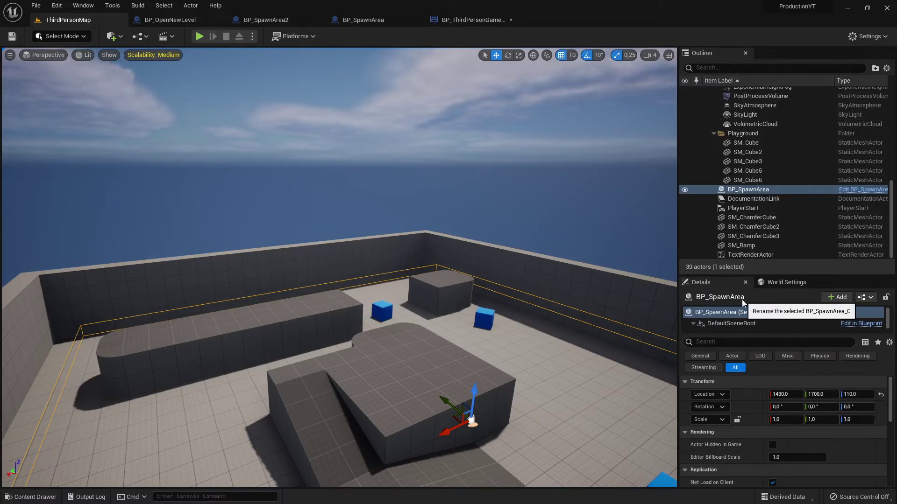
left_click(471, 20)
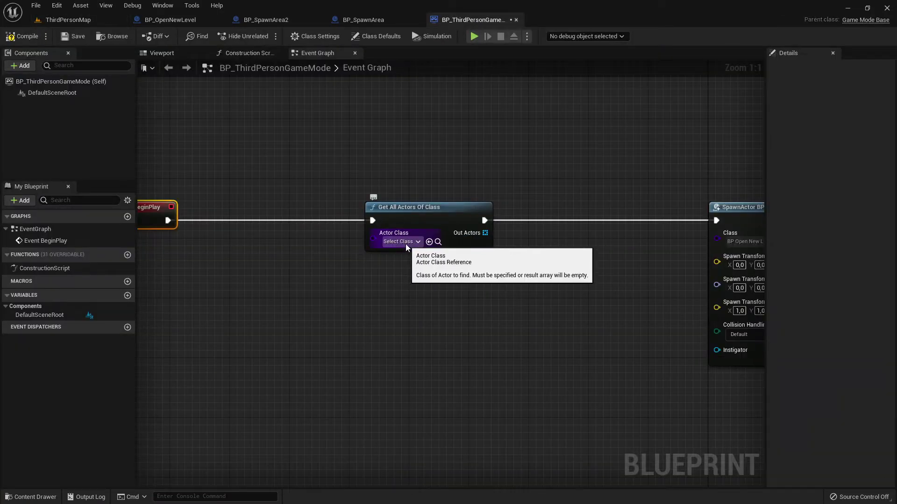
left_click(71, 20)
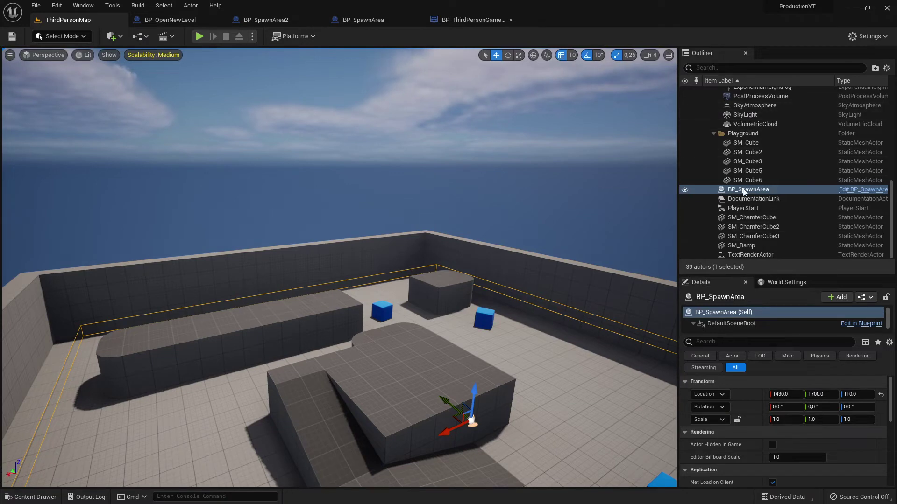
left_click(464, 19)
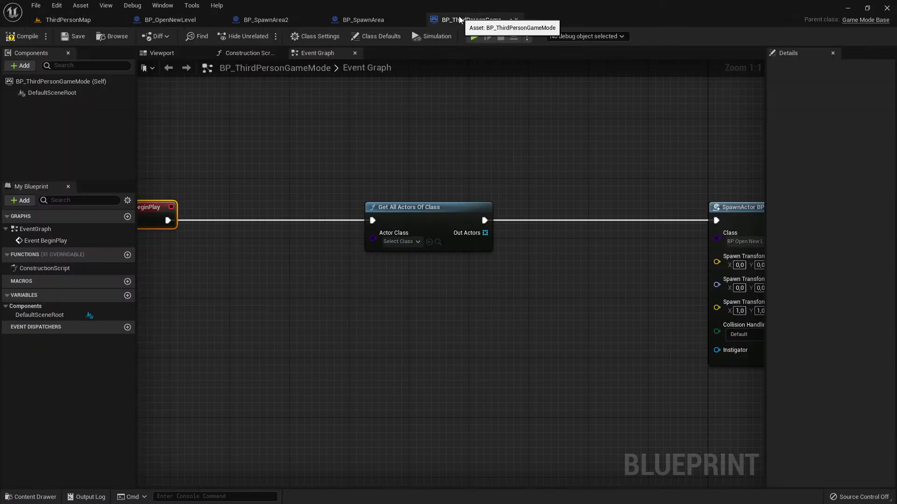
Search 'bp_sp' and set BP_SpawnArea as the Actor Class, then check ThirdPersonMap and come back.
left_click(398, 241)
type("bp")
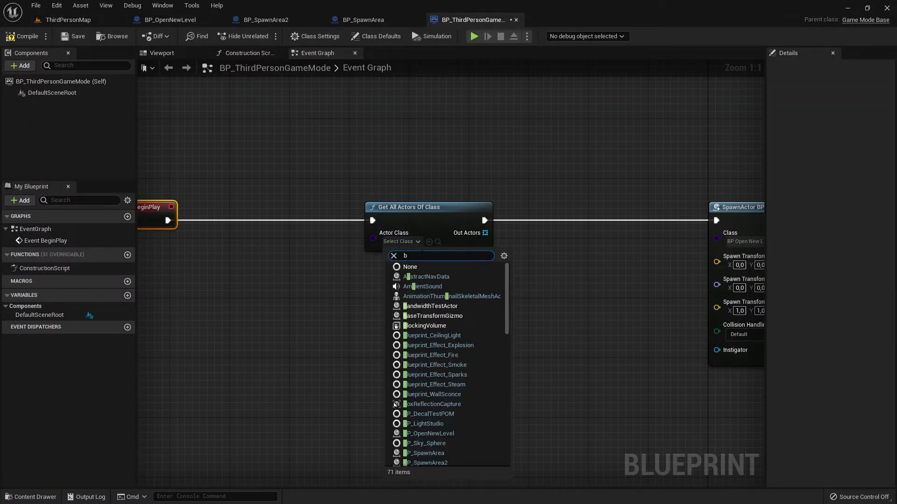
type("_sp")
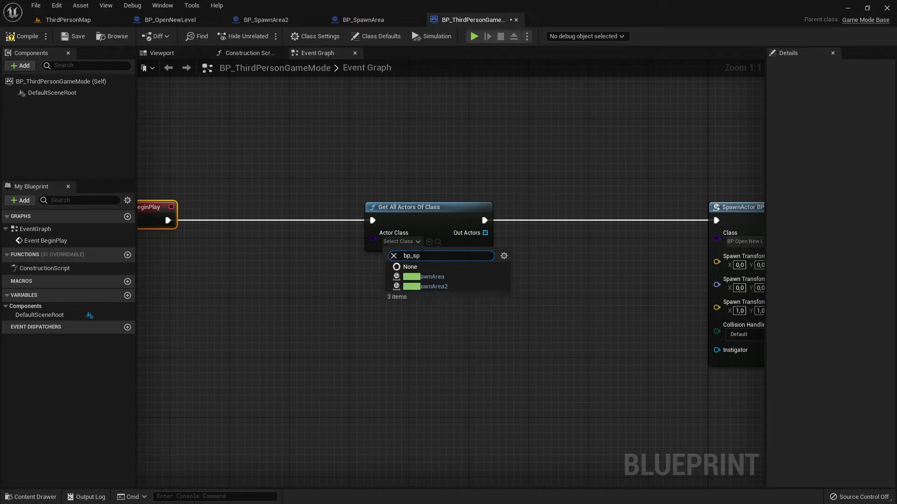
key("Down")
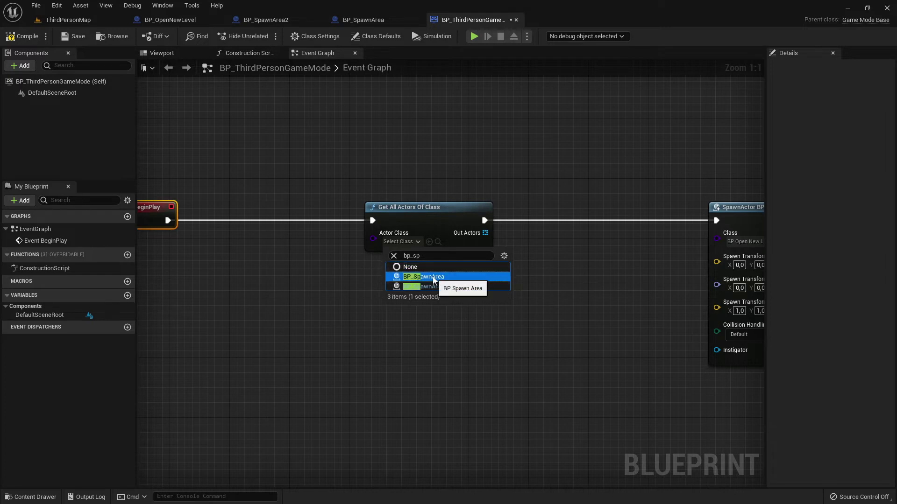
left_click(448, 276)
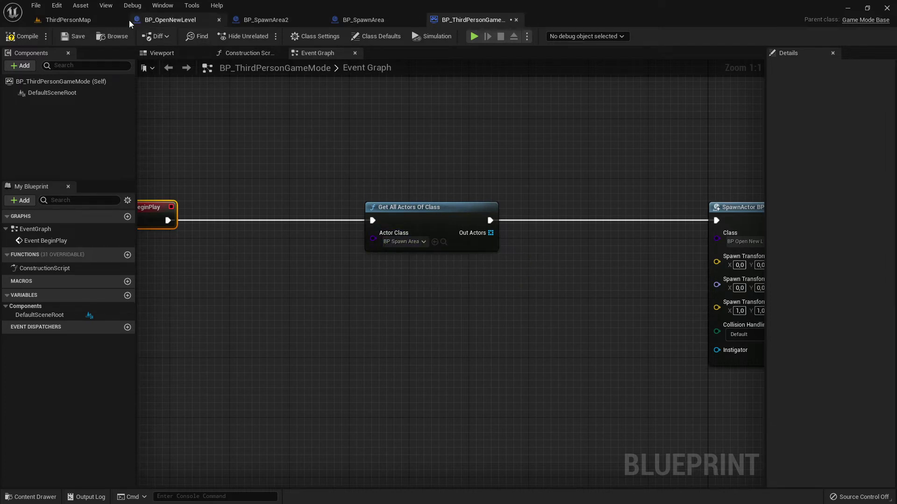
left_click(82, 21)
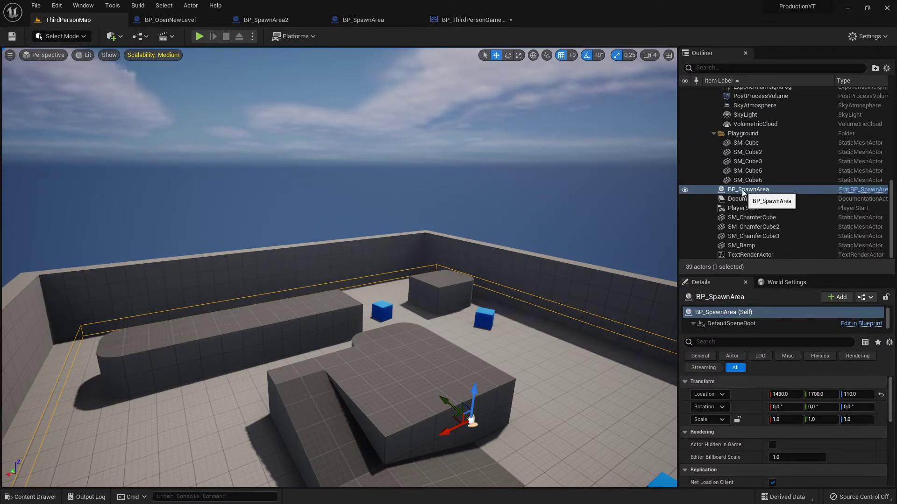
left_click(429, 21)
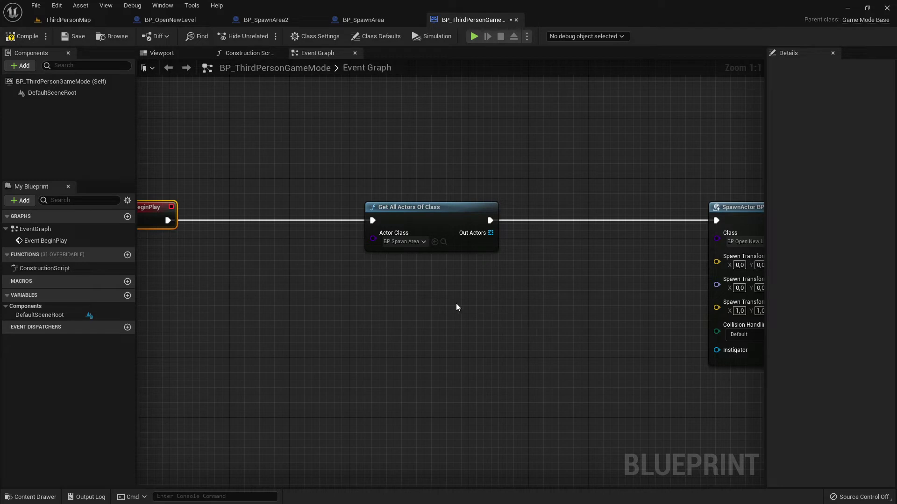
Rearrange the nodes, then wire an array Get (a copy) node off the Out Actors pin.
left_click_drag(396, 207, 307, 207)
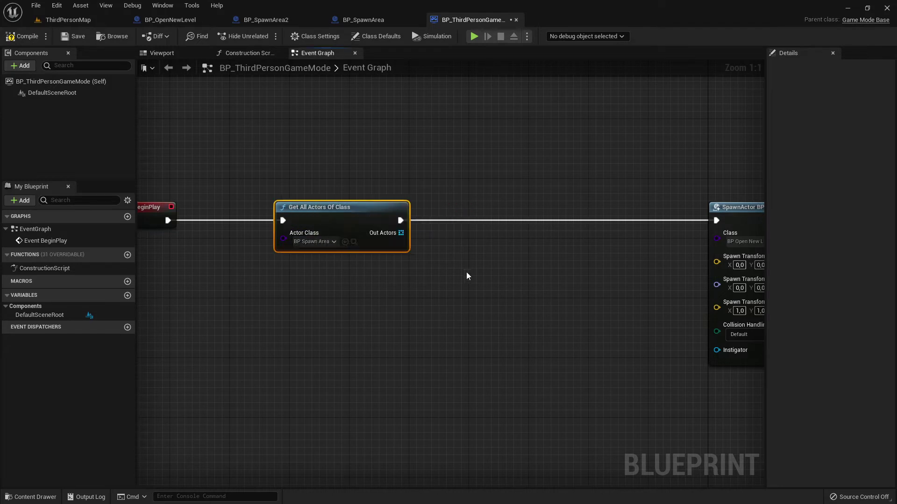
right_click_drag(499, 306, 452, 326)
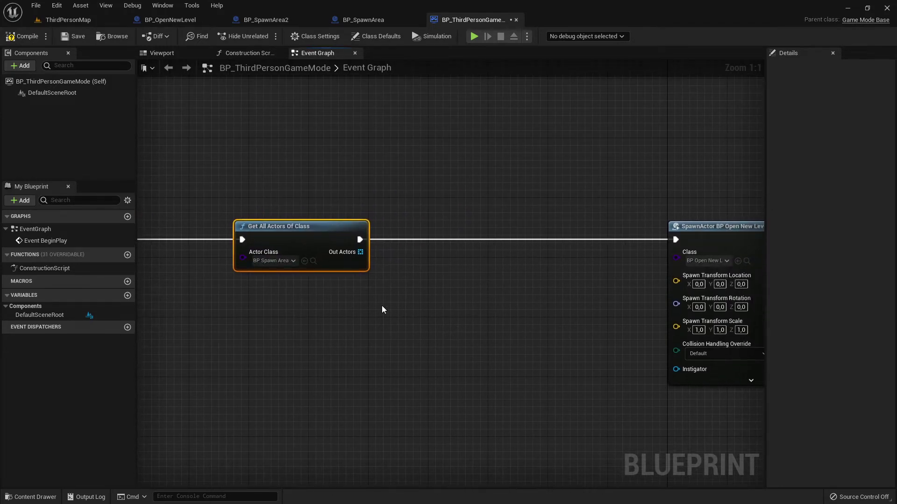
right_click_drag(363, 323, 481, 324)
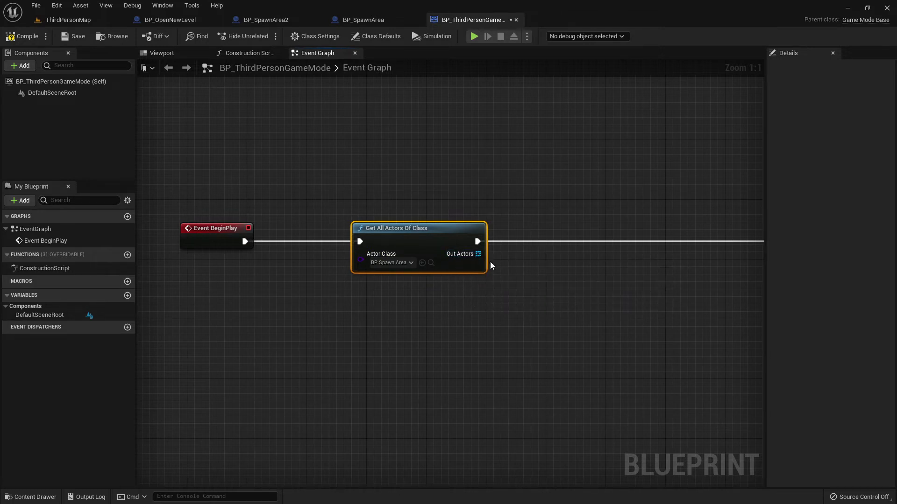
left_click_drag(478, 254, 569, 286)
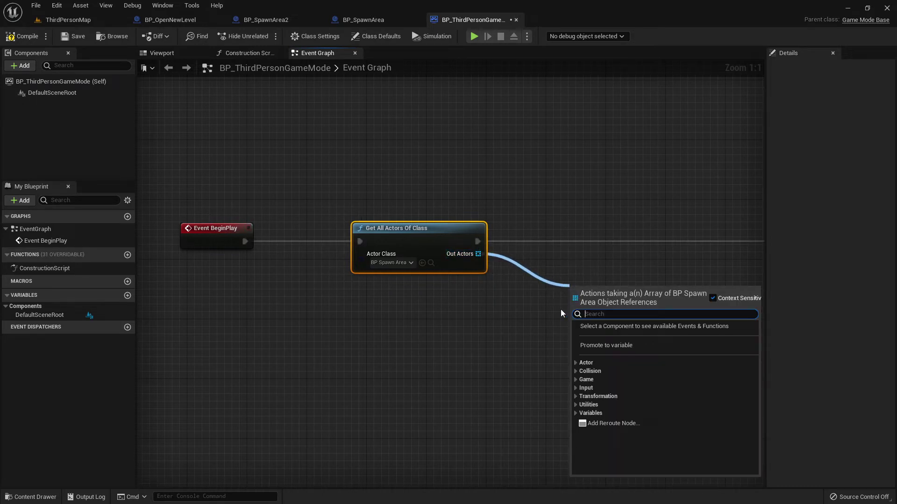
type("get")
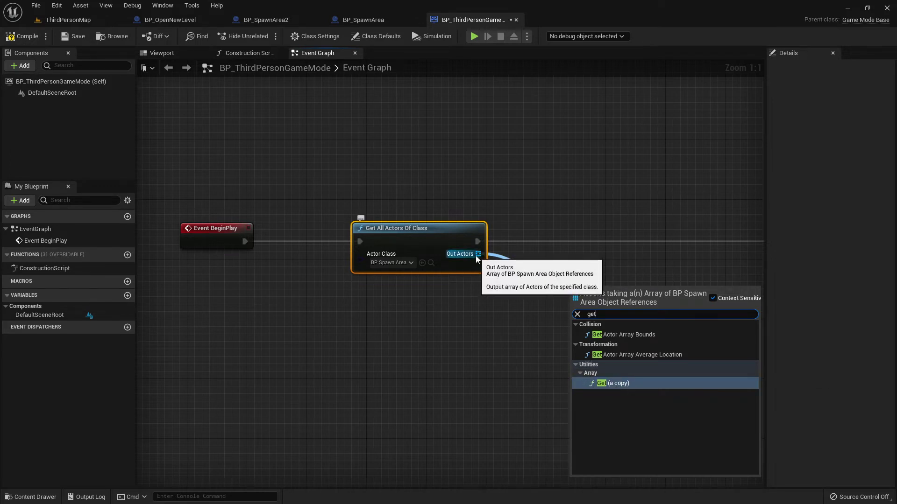
left_click(614, 382)
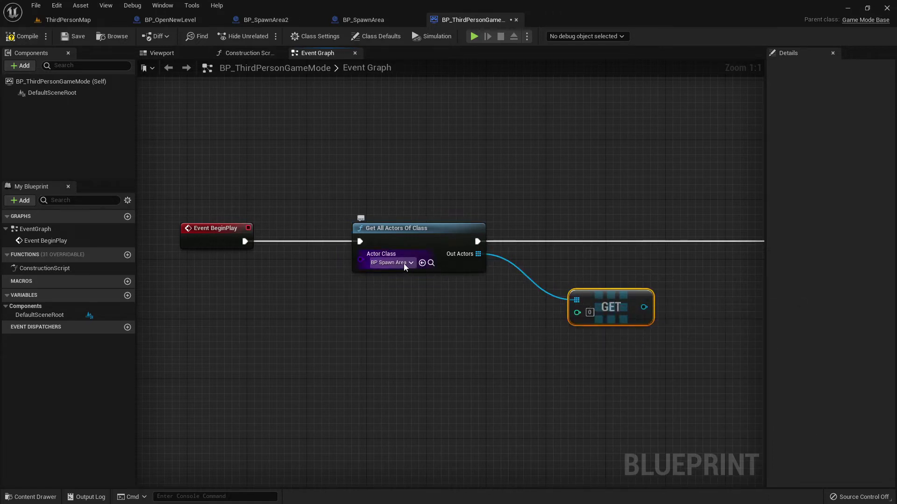
Check the ThirdPersonMap tab and nudge the GET node slightly left.
left_click(42, 23)
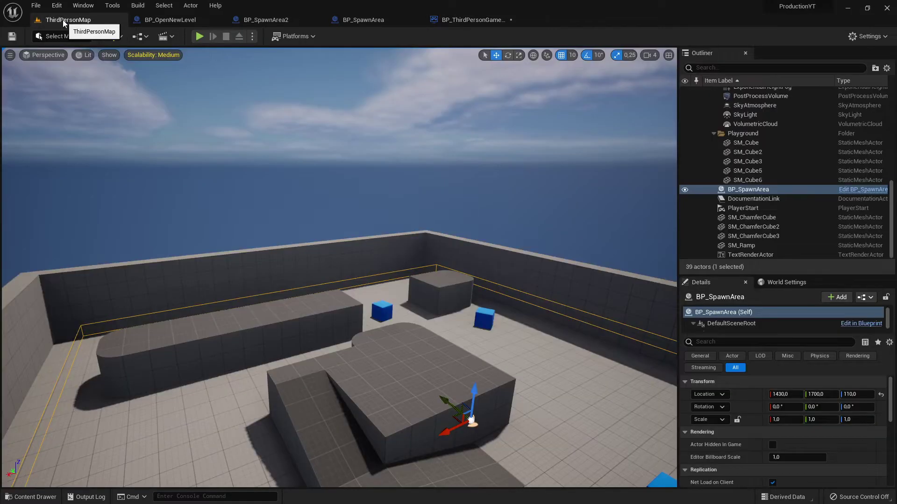
left_click(450, 22)
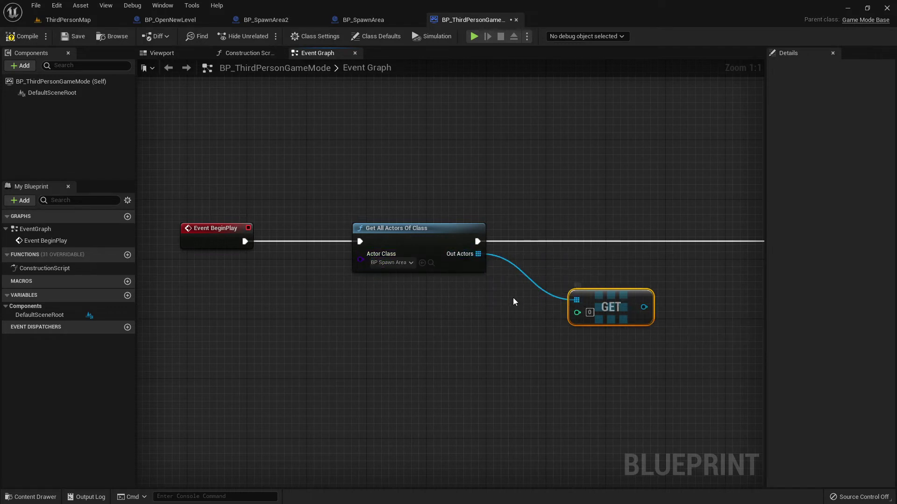
right_click_drag(513, 298, 401, 283)
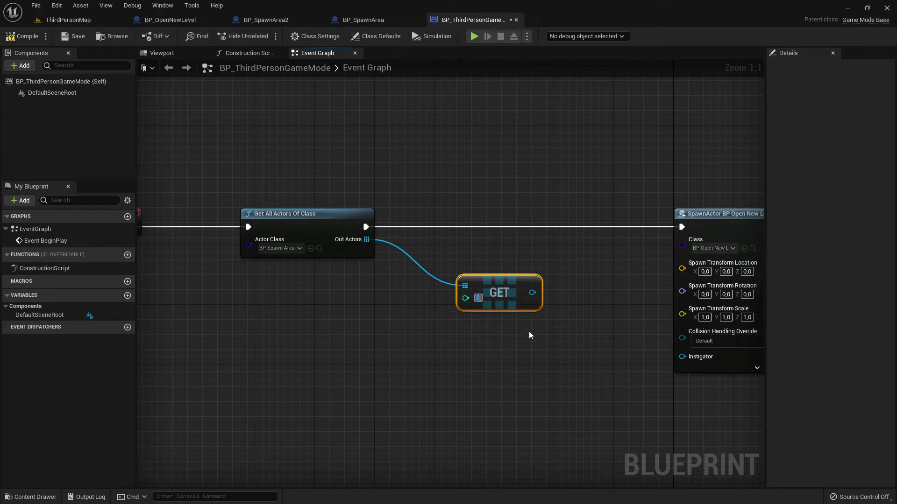
right_click(588, 333)
key("Escape")
left_click_drag(512, 288, 482, 288)
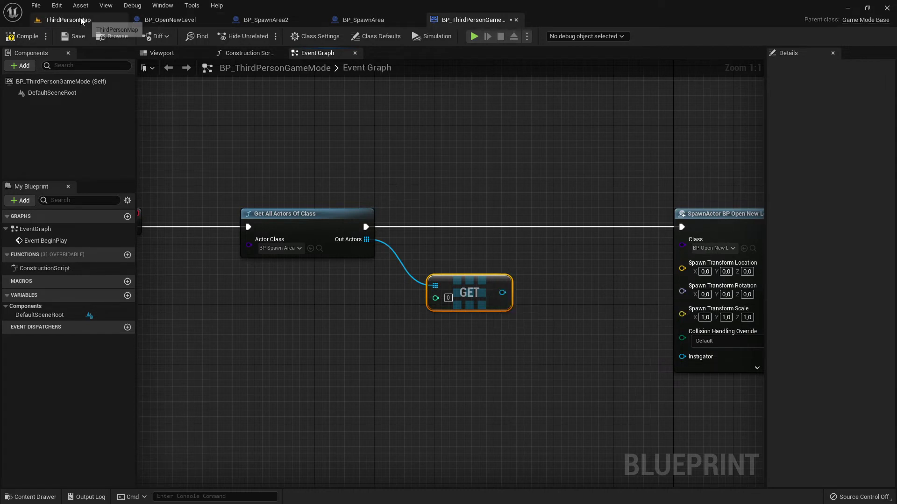
left_click(61, 19)
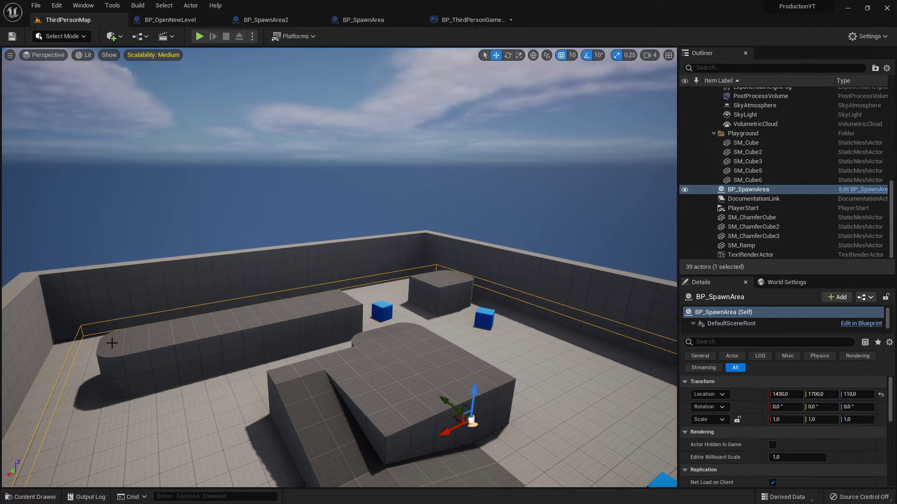
left_click(471, 19)
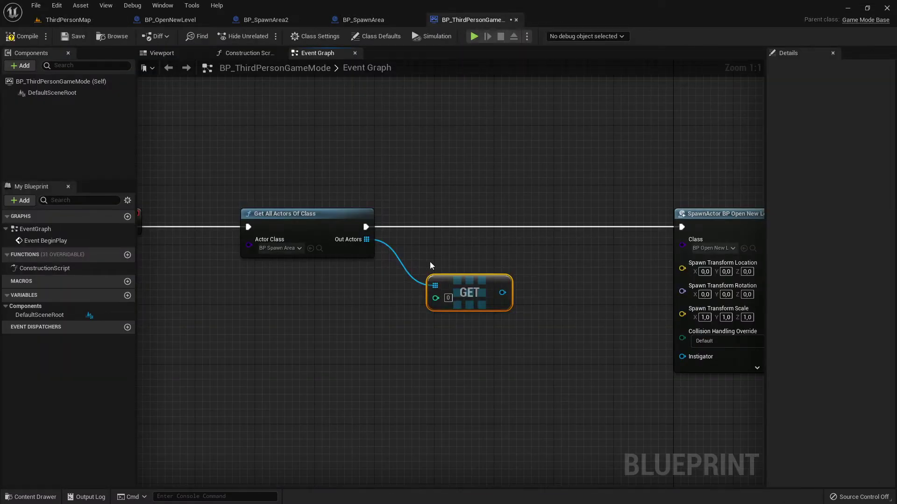
Select the GET node and drag a wire from its BP Spawn Area output to list actions.
scroll(430, 265, "down", 1)
scroll(521, 252, "down", 2)
left_click(646, 217)
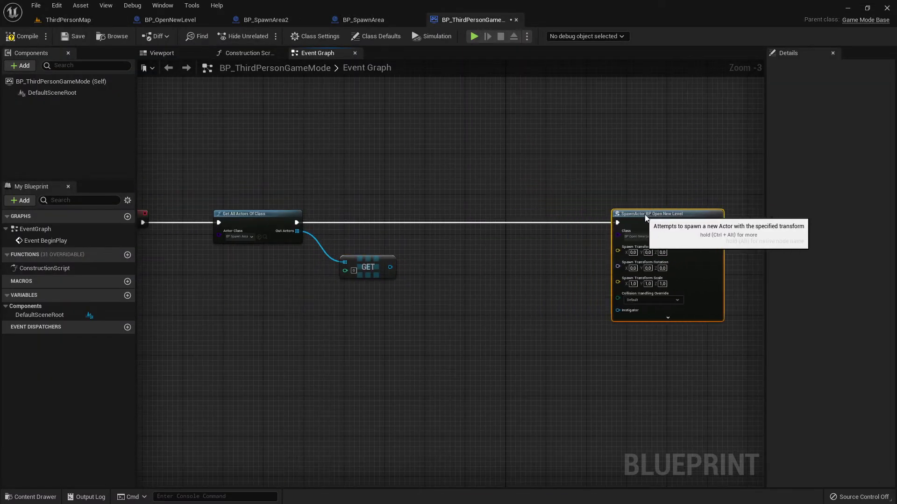
right_click_drag(630, 218, 695, 240)
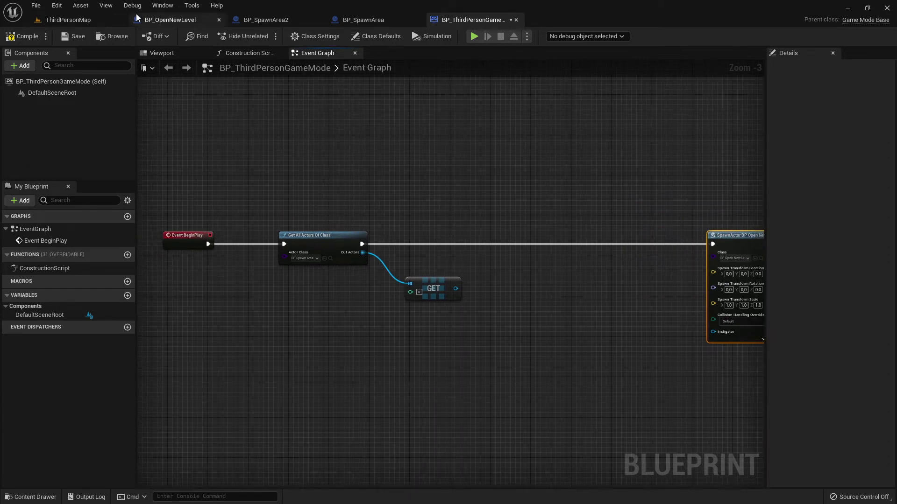
left_click(110, 19)
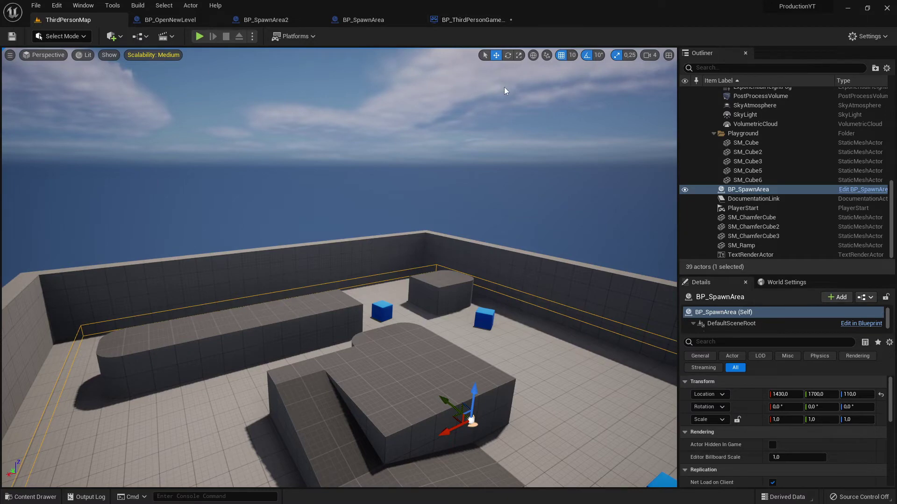
left_click(455, 21)
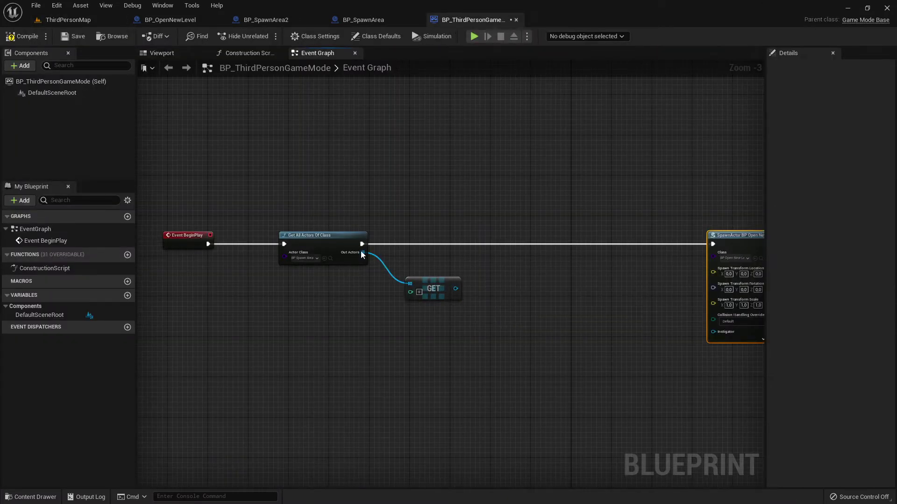
left_click(94, 19)
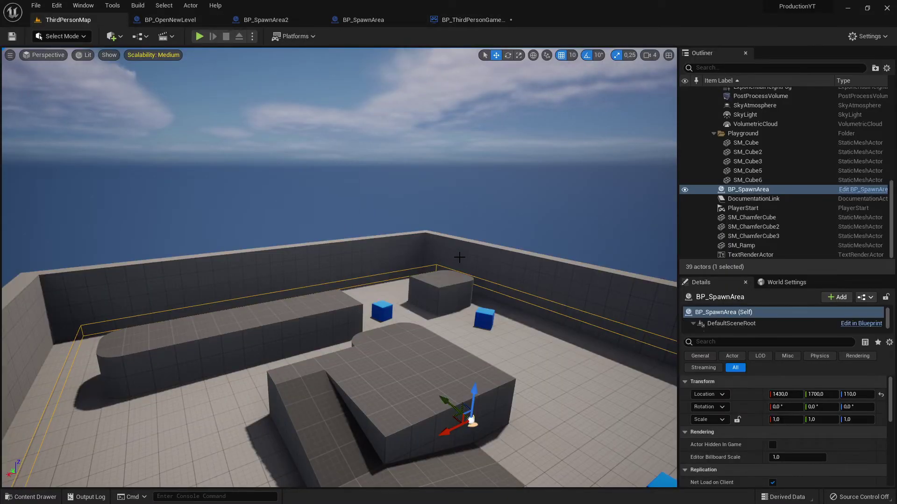
left_click(460, 23)
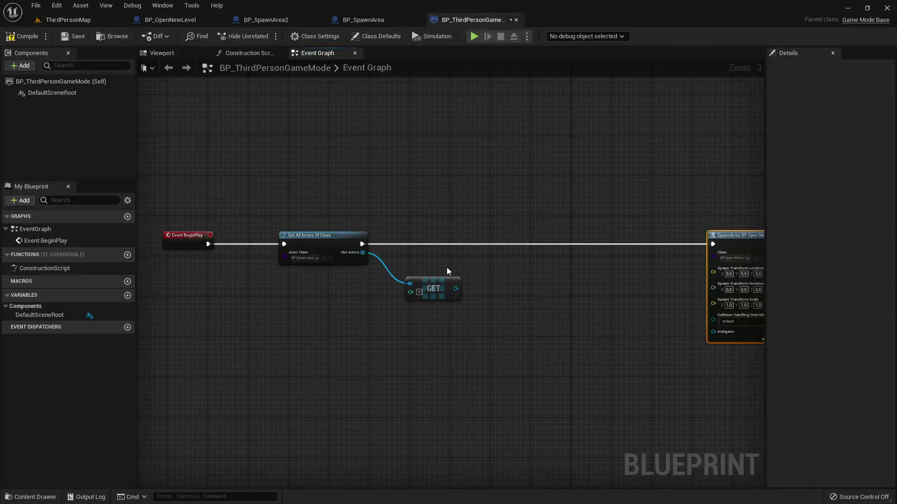
left_click(456, 289)
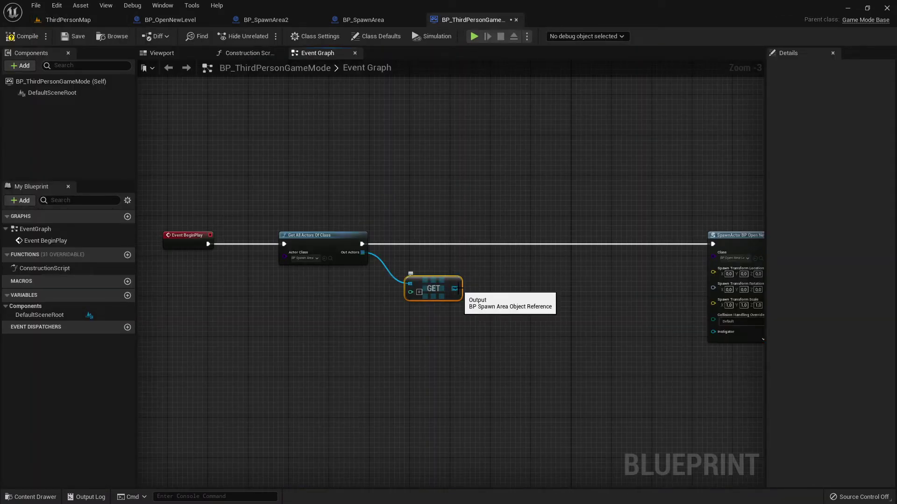
scroll(484, 281, "up", 3)
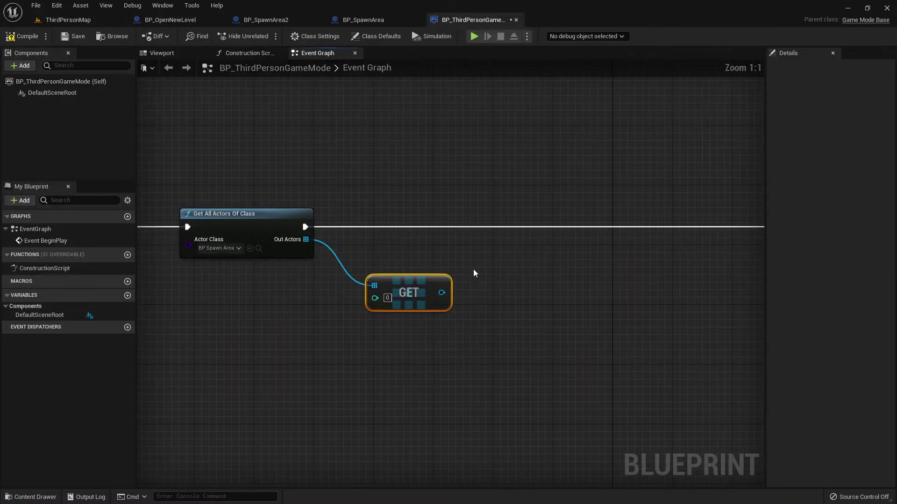
left_click_drag(441, 294, 487, 281)
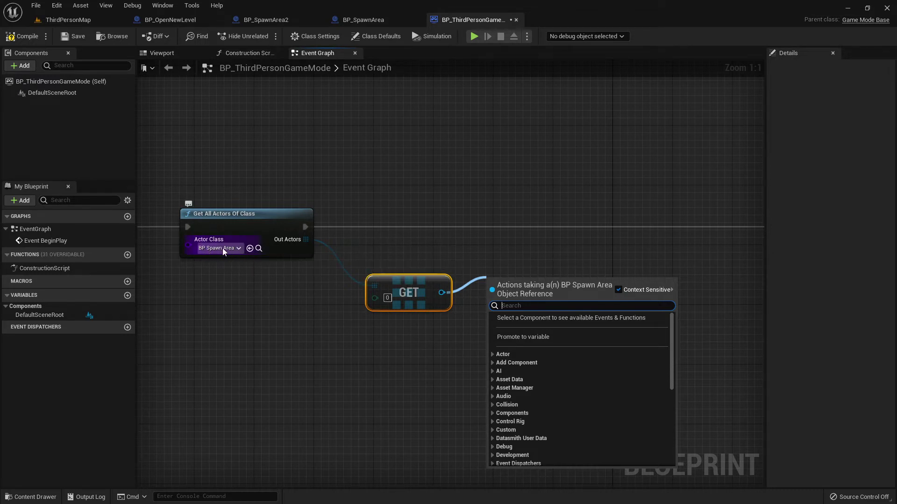
Search 'loca' for actions on the spawn area reference, then cancel without adding a node.
left_click(360, 249)
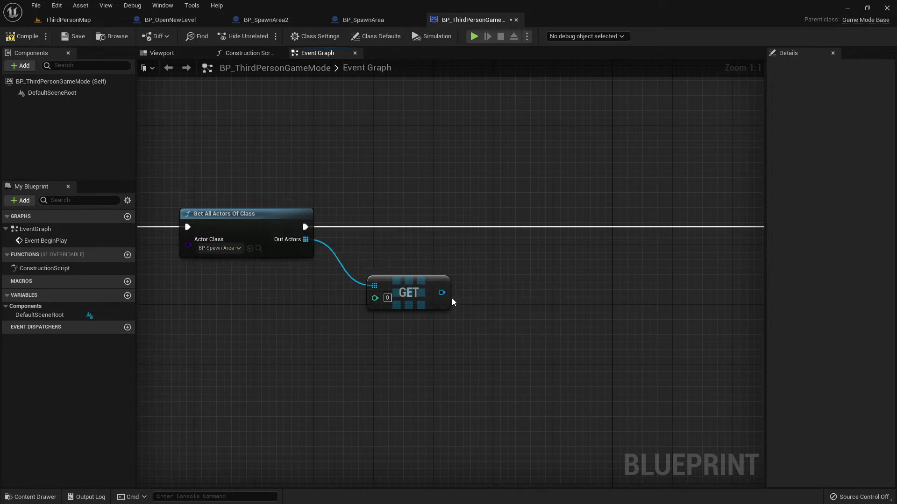
left_click_drag(441, 293, 524, 300)
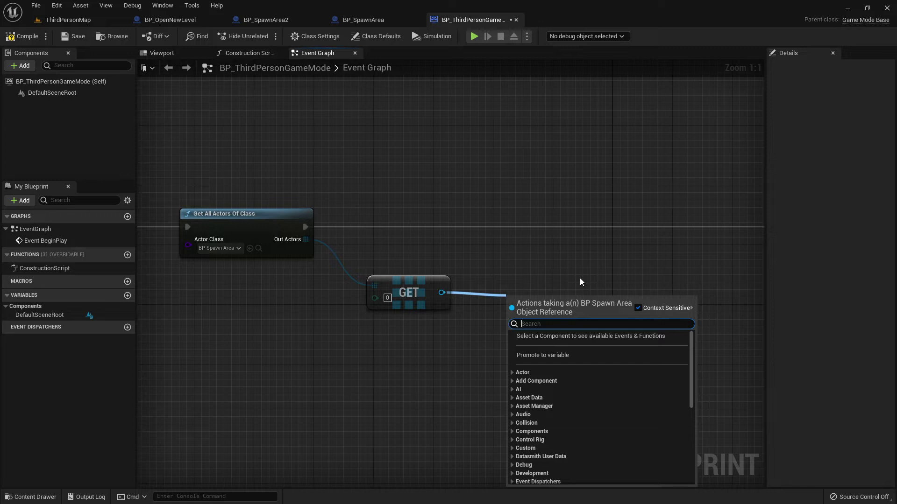
type("loca")
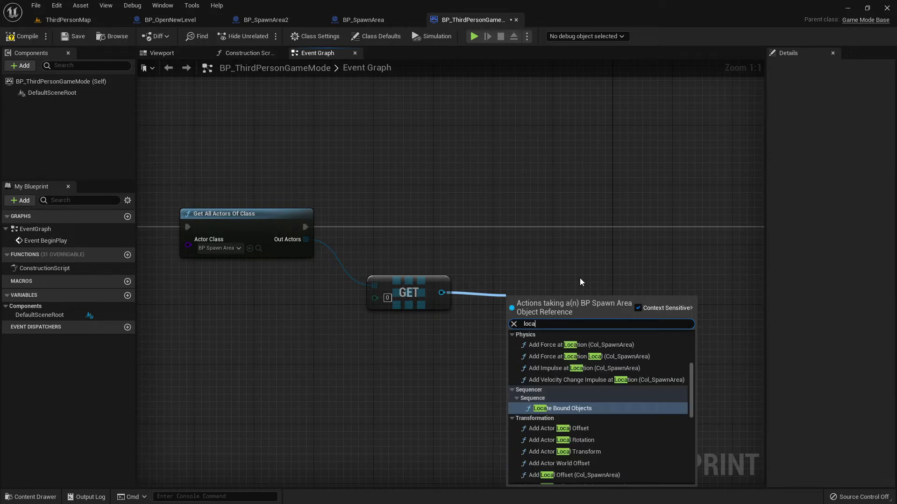
scroll(646, 360, "down", 3)
scroll(652, 373, "down", 3)
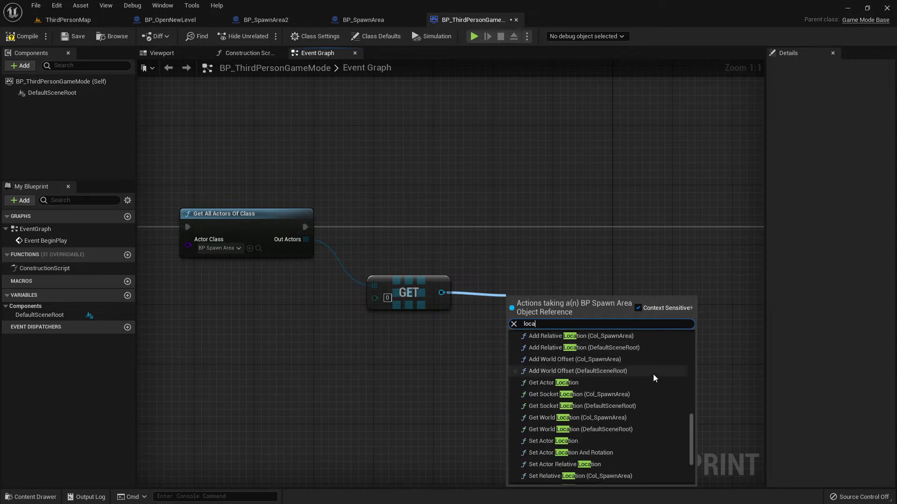
scroll(667, 378, "up", 3)
scroll(672, 377, "up", 3)
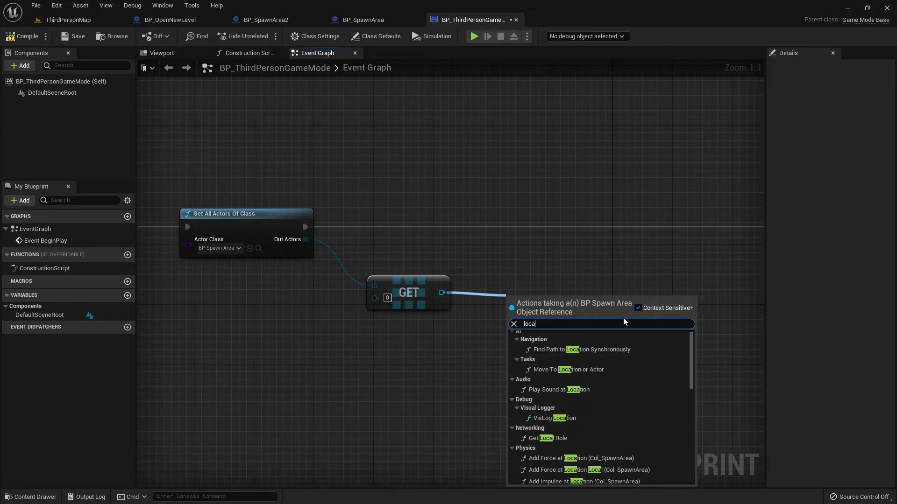
left_click(569, 276)
Pan to inspect the existing Random Point in Bounding Box chain, then return to GET.
scroll(569, 276, "down", 6)
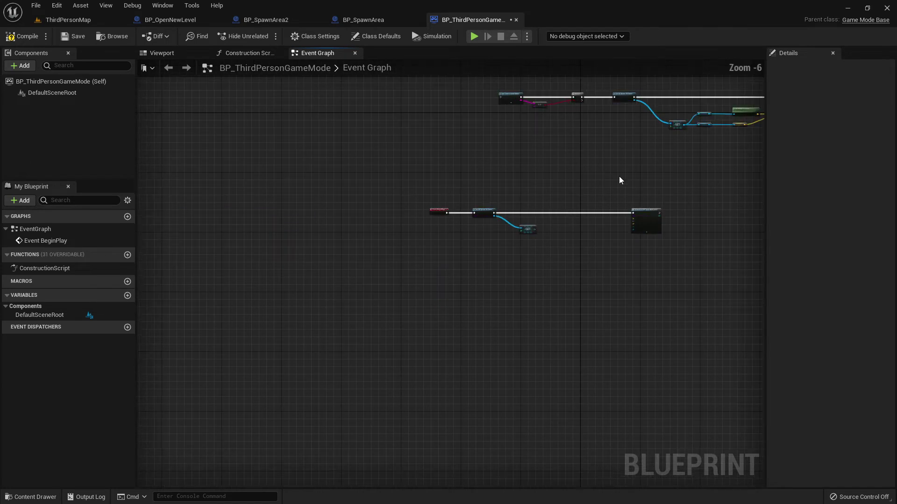
right_click_drag(619, 175, 436, 320)
scroll(411, 302, "up", 5)
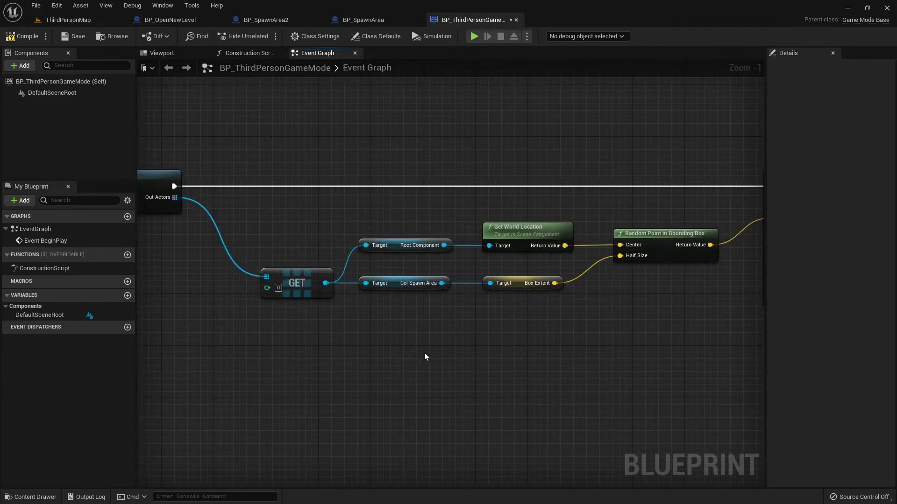
right_click_drag(425, 358, 408, 364)
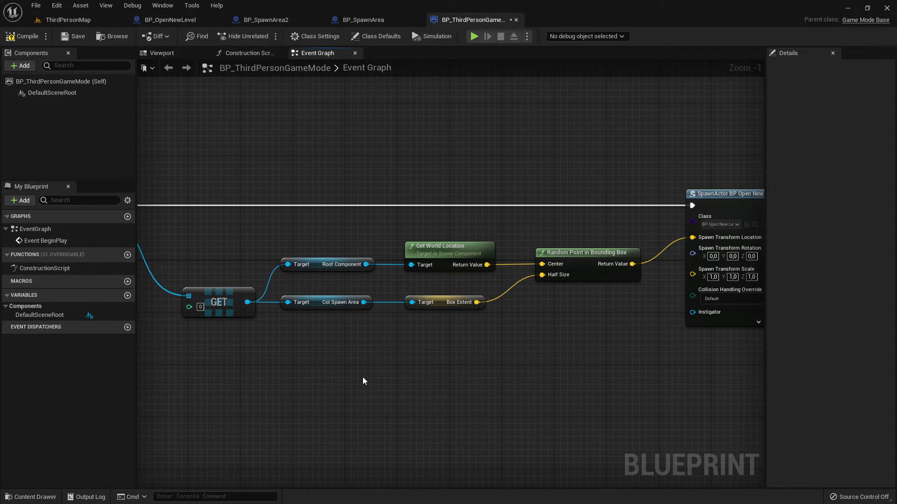
mouse_move(349, 380)
right_mouse_down()
mouse_move(499, 266)
mouse_move(406, 301)
mouse_move(630, 171)
right_mouse_up()
right_click_drag(494, 219, 579, 130)
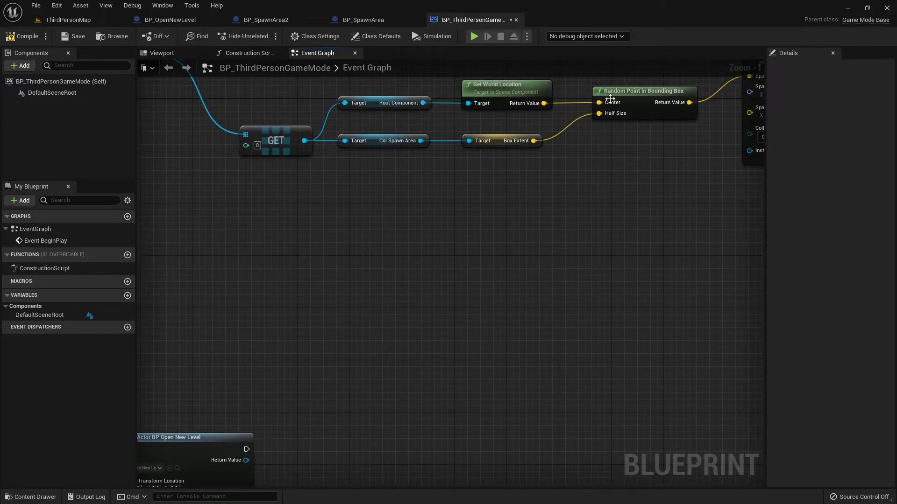
right_click_drag(365, 306, 634, 211)
right_click_drag(370, 322, 477, 310)
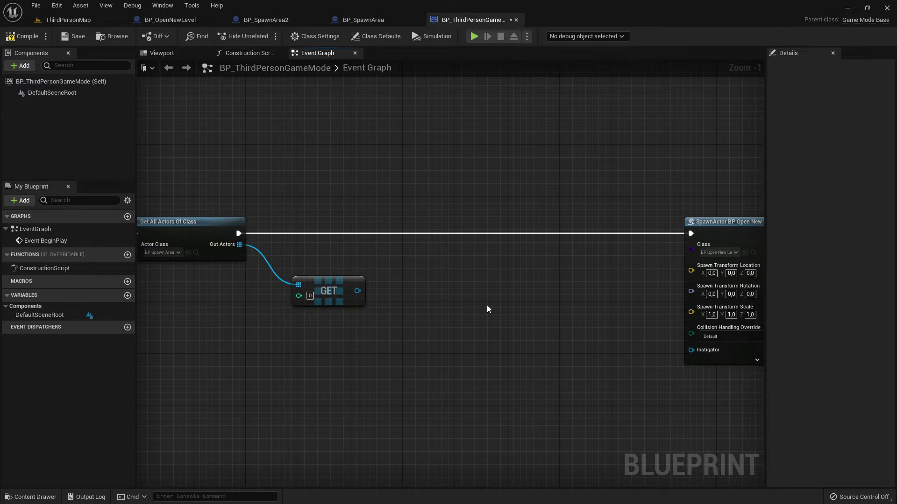
Add a Random Point in Bounding Box node via a 'random poin' search and place it between GET and SpawnActor.
right_click(488, 306)
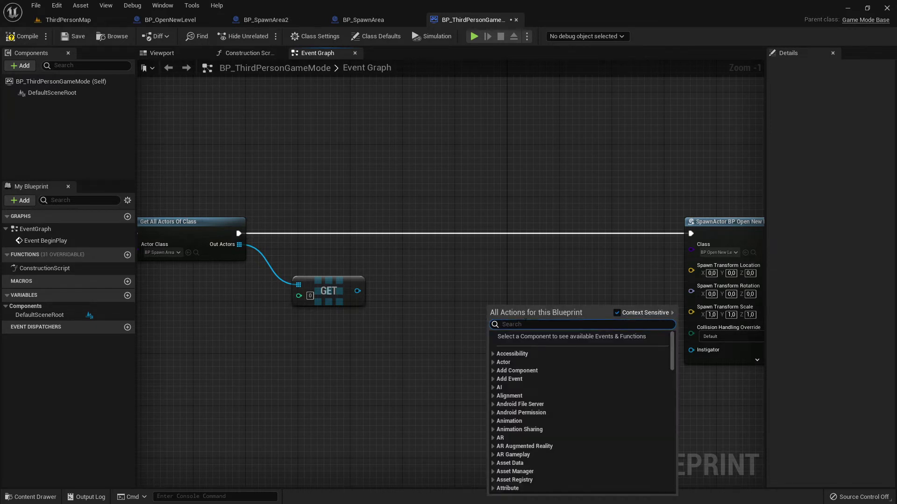
type("random")
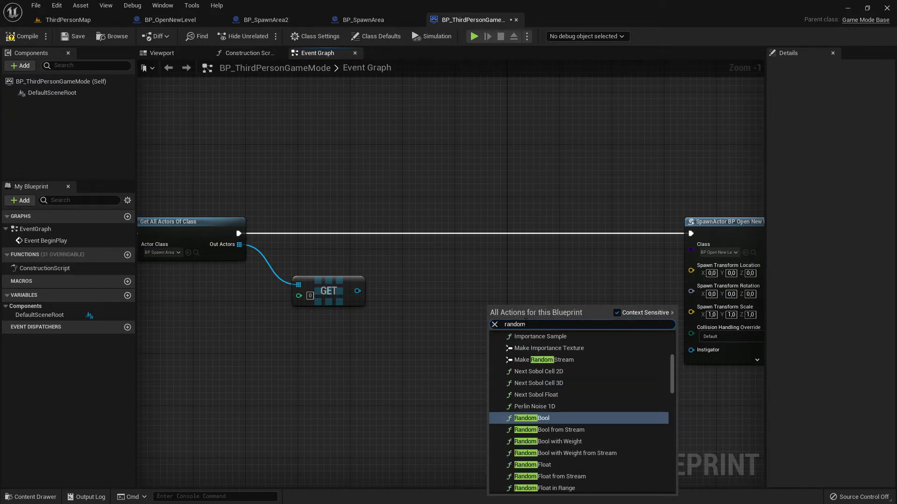
type(" po")
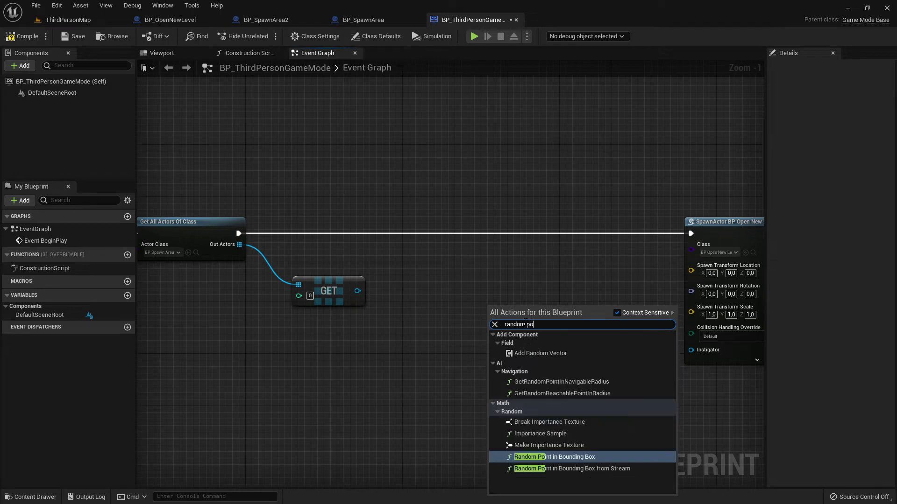
type("in")
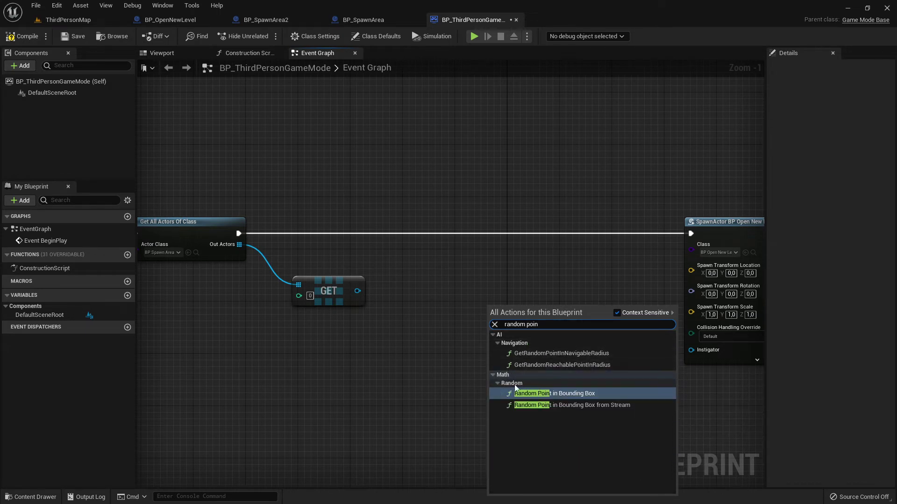
left_click(563, 394)
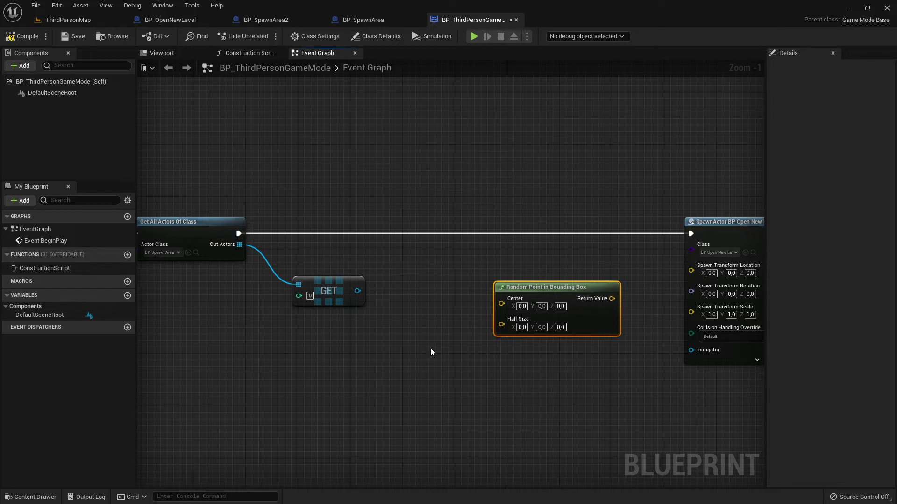
left_click_drag(542, 292, 522, 280)
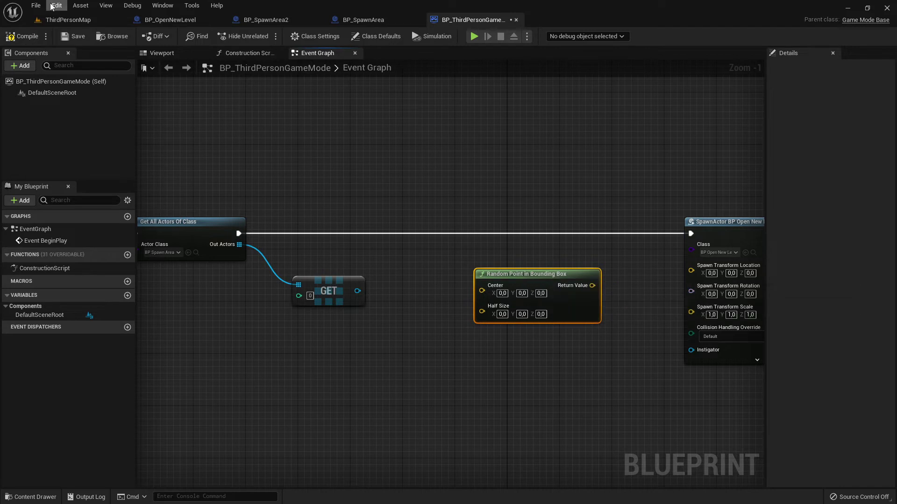
left_click(60, 20)
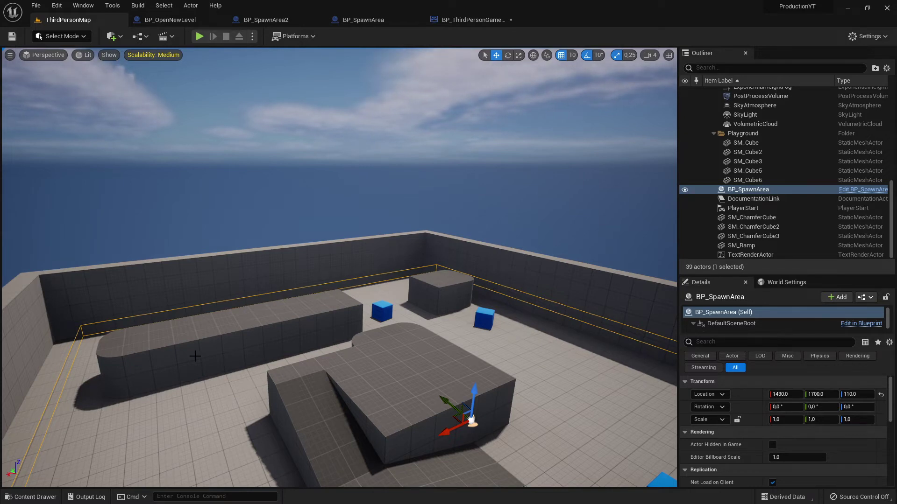
left_click(472, 19)
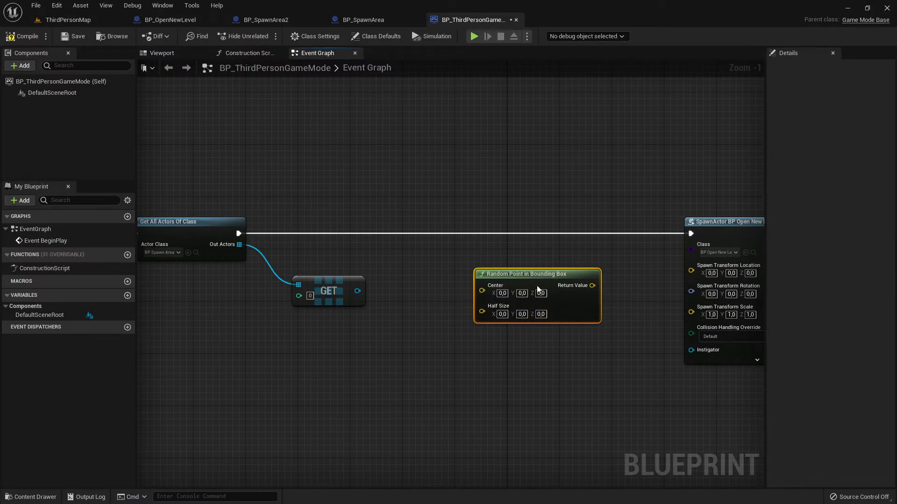
left_click_drag(537, 290, 556, 289)
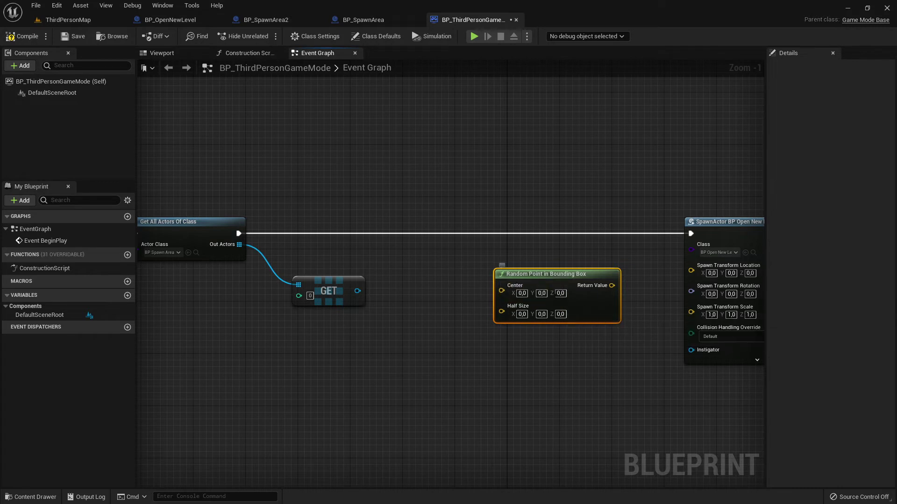
Wire Random Point in Bounding Box's Return Value into SpawnActor's Spawn Transform Location pin.
right_click_drag(651, 272, 561, 301)
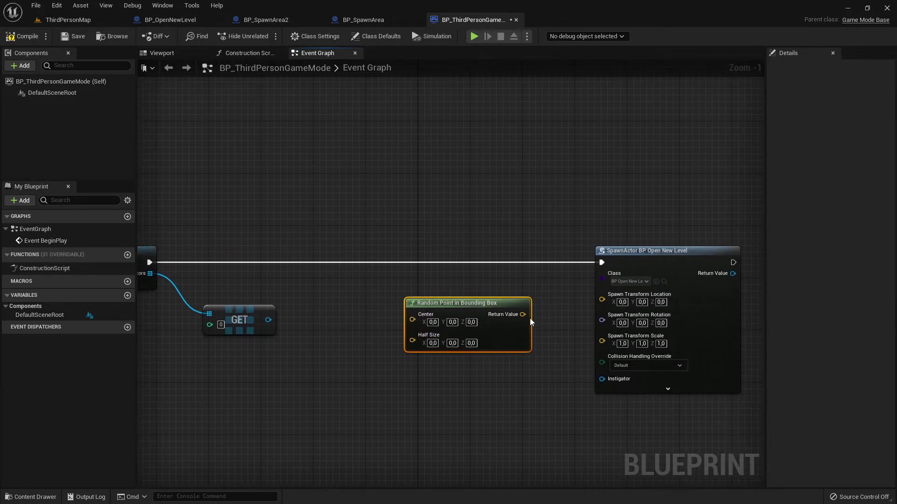
left_click_drag(522, 314, 610, 304)
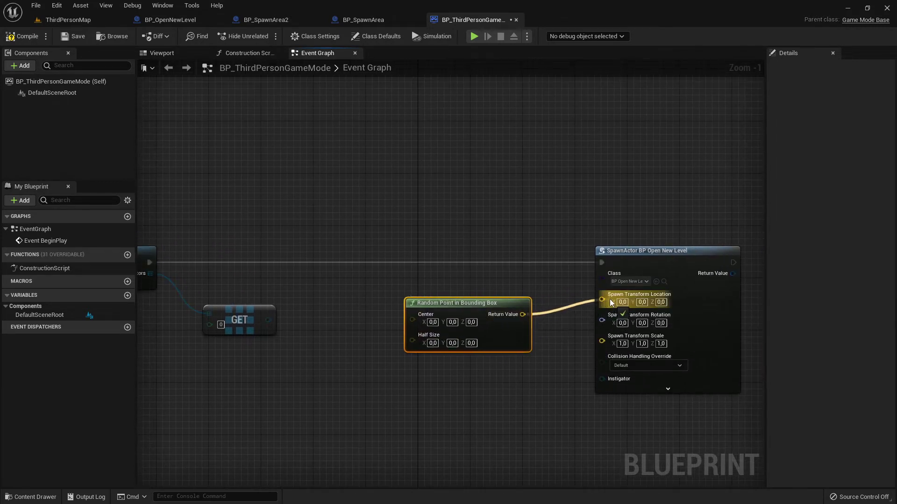
mouse_move(610, 305)
left_mouse_down()
mouse_move(569, 325)
mouse_move(609, 301)
left_mouse_up()
left_click(546, 298)
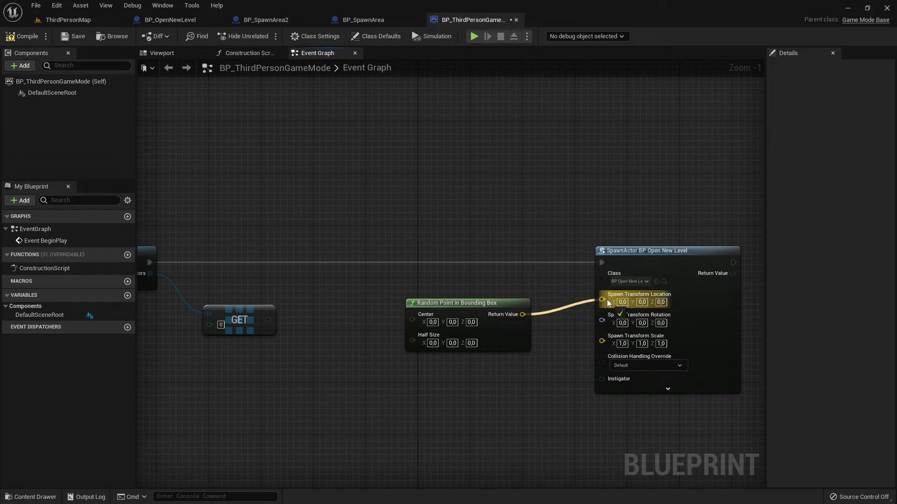
left_click_drag(607, 299, 552, 322)
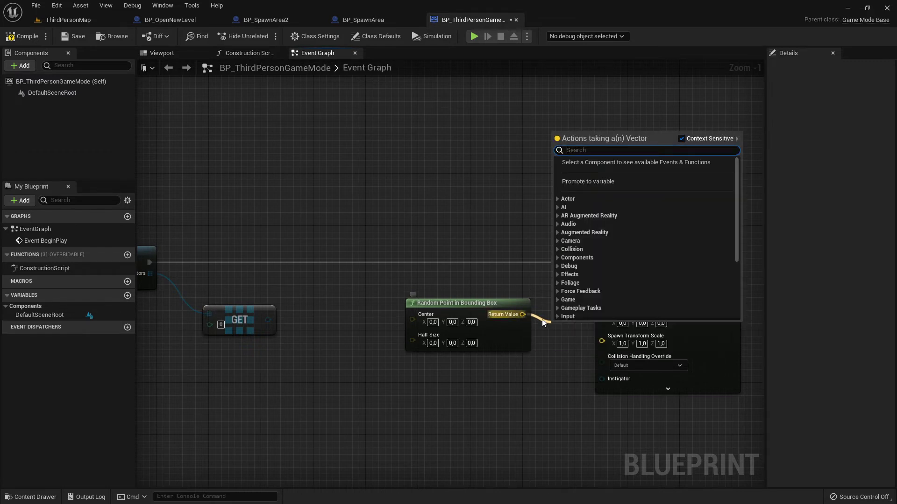
left_click(542, 321)
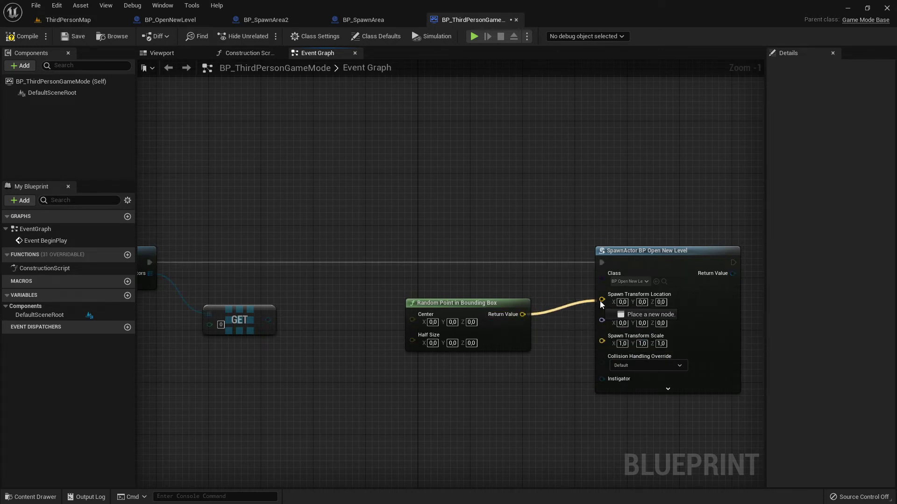
left_click_drag(523, 314, 602, 299)
scroll(534, 281, "down", 3)
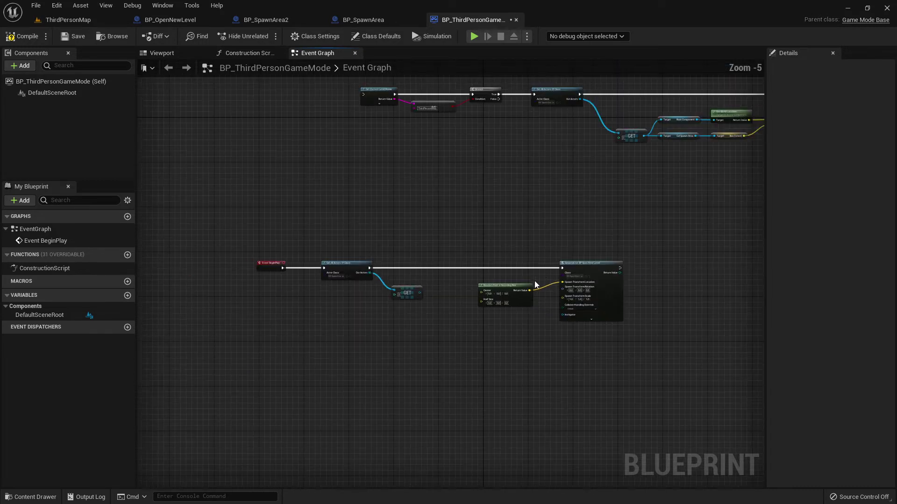
scroll(519, 289, "down", 1)
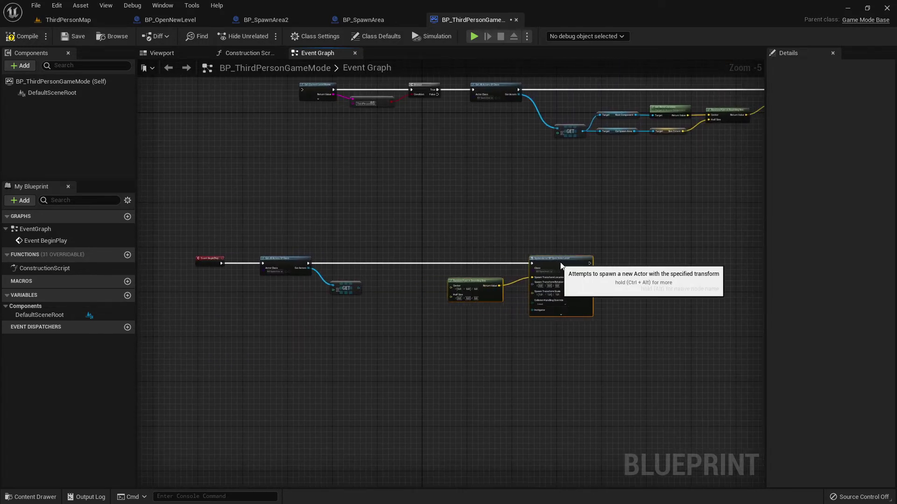
scroll(385, 306, "up", 5)
right_click_drag(411, 292, 366, 293)
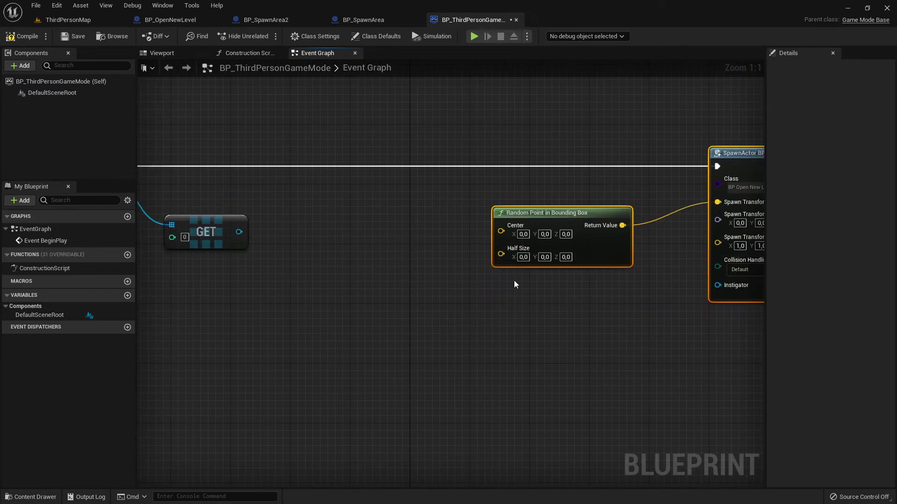
right_click_drag(498, 272, 440, 272)
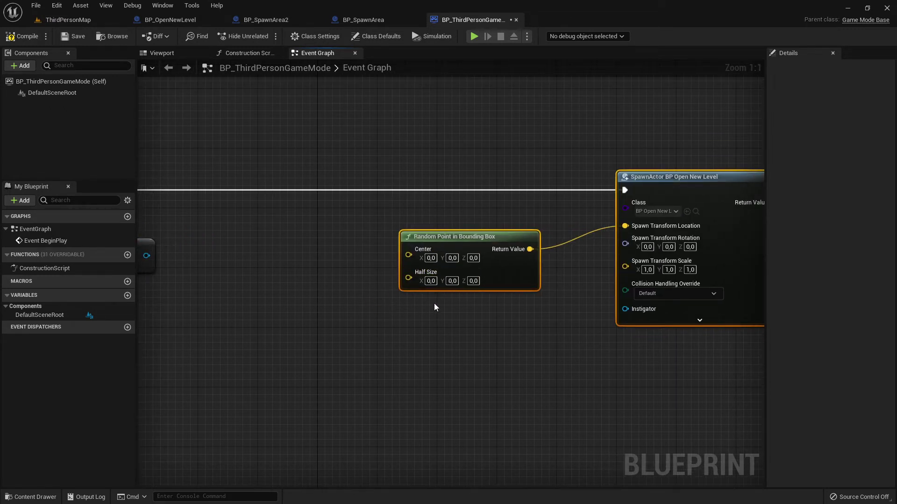
right_click_drag(275, 301, 427, 317)
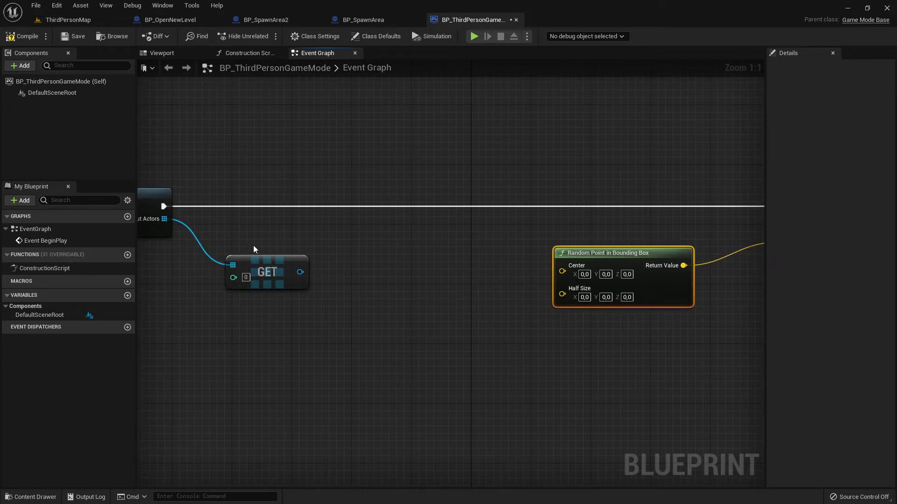
right_click_drag(254, 249, 408, 265)
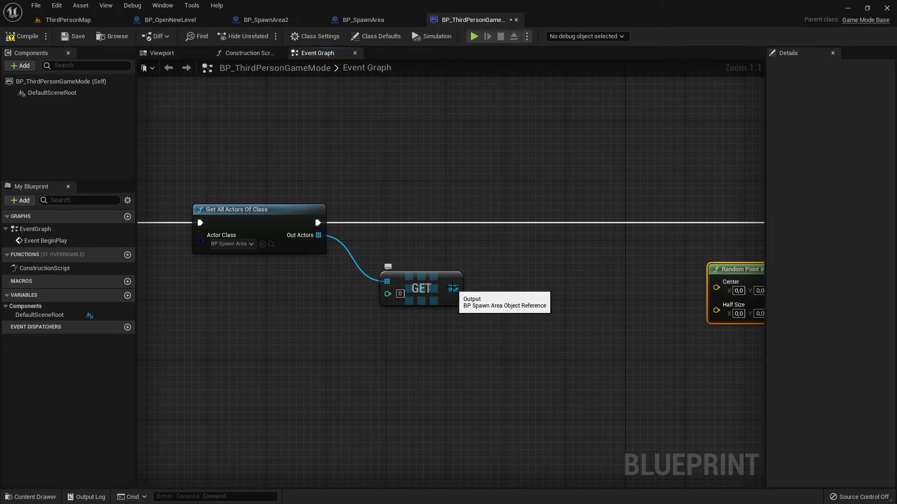
right_click_drag(453, 288, 156, 314)
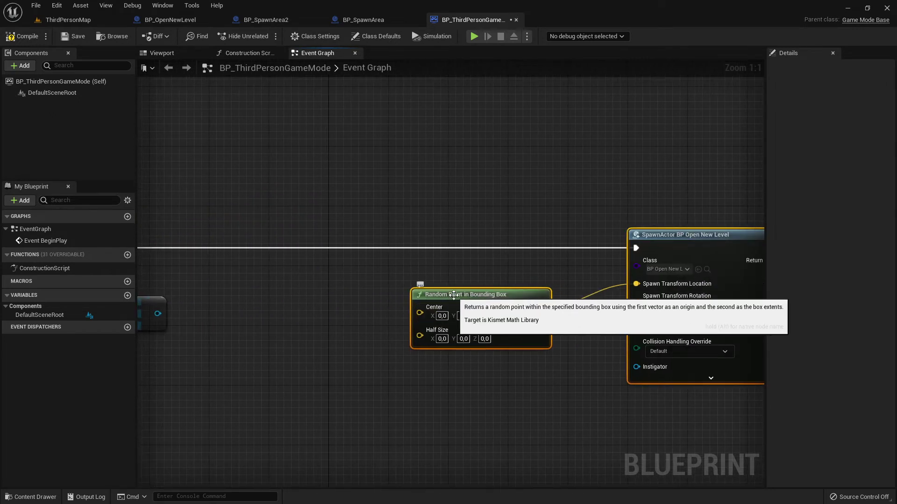
right_click_drag(295, 360, 597, 340)
left_click(454, 285)
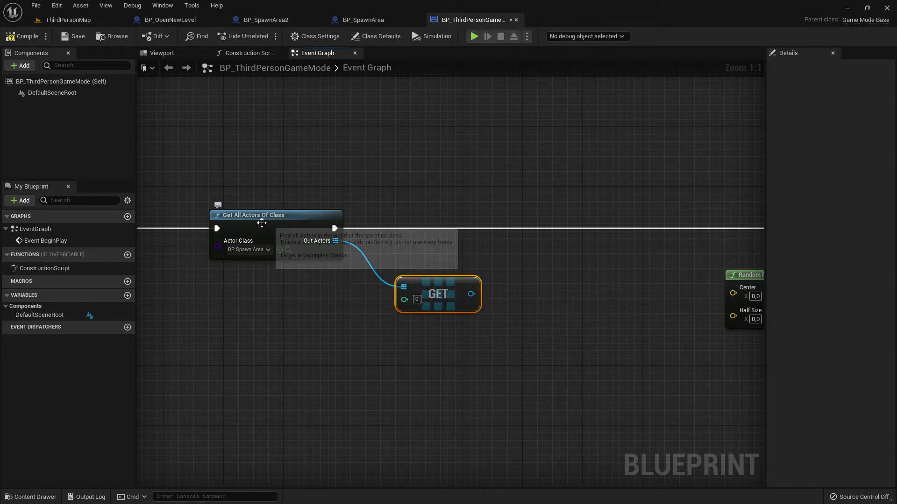
left_click(242, 245)
left_click(435, 289)
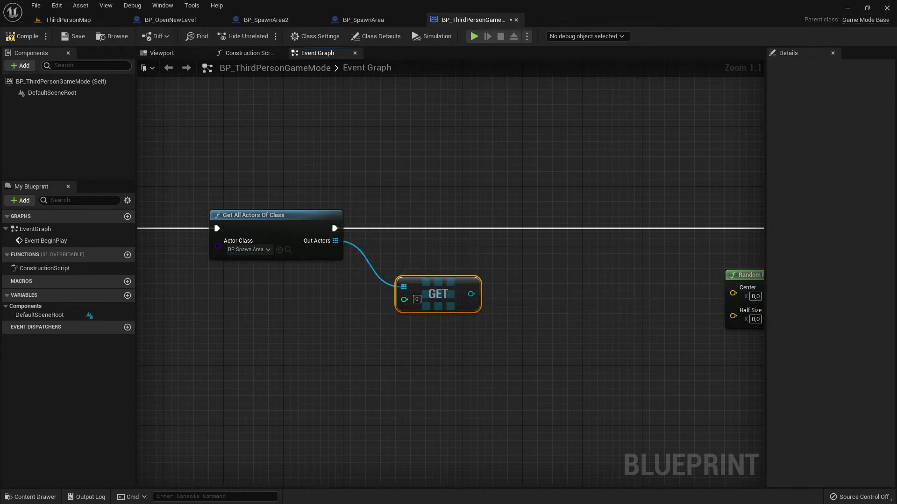
left_click(170, 19)
left_click(266, 19)
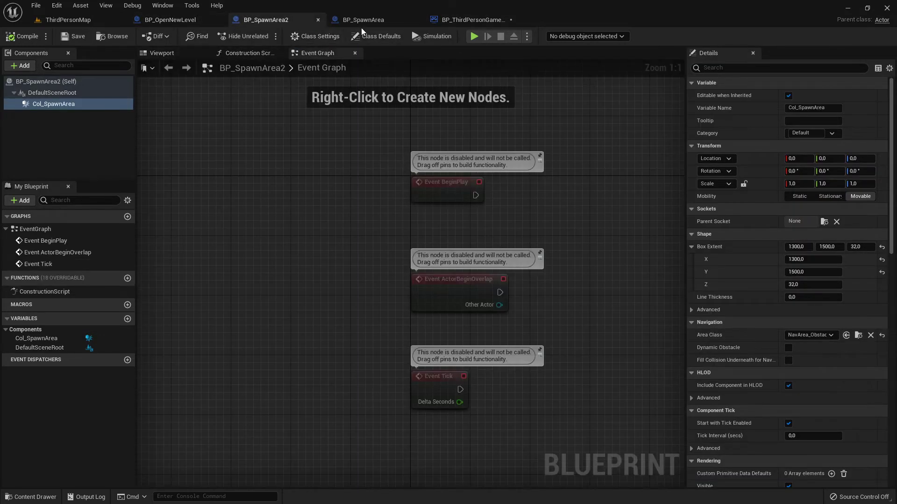
left_click(363, 19)
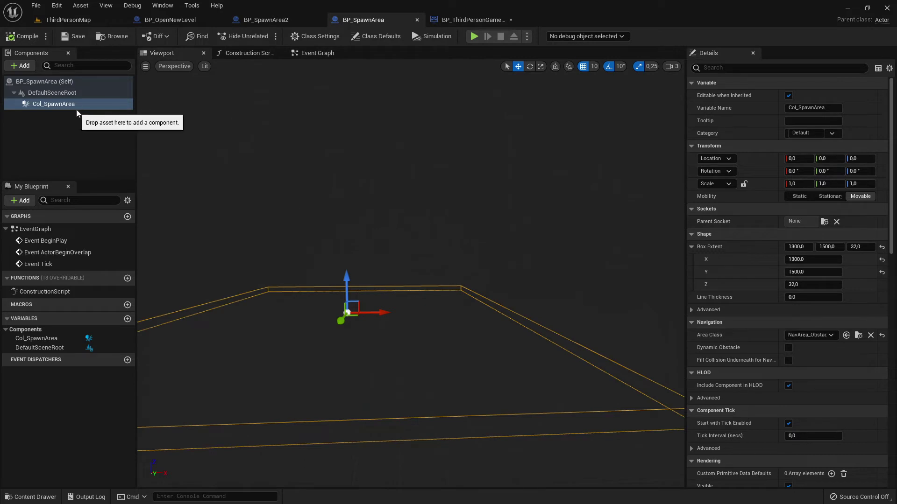
left_click(41, 104)
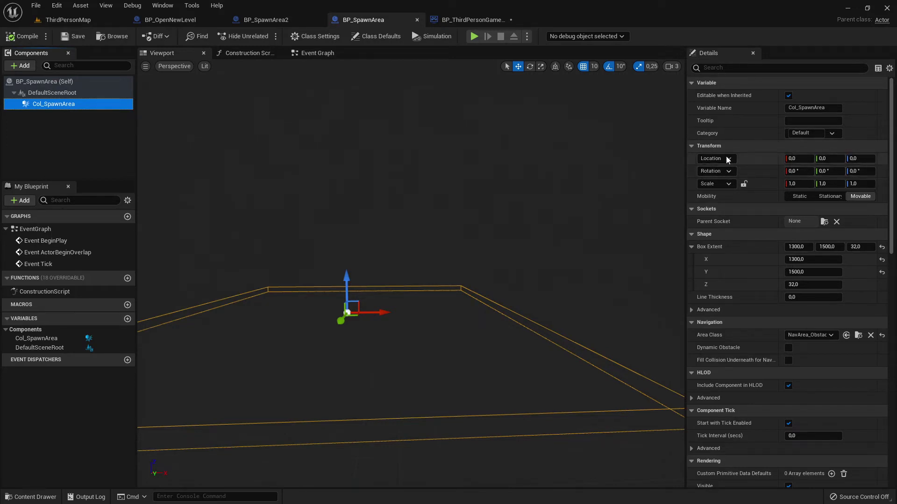
left_click(472, 19)
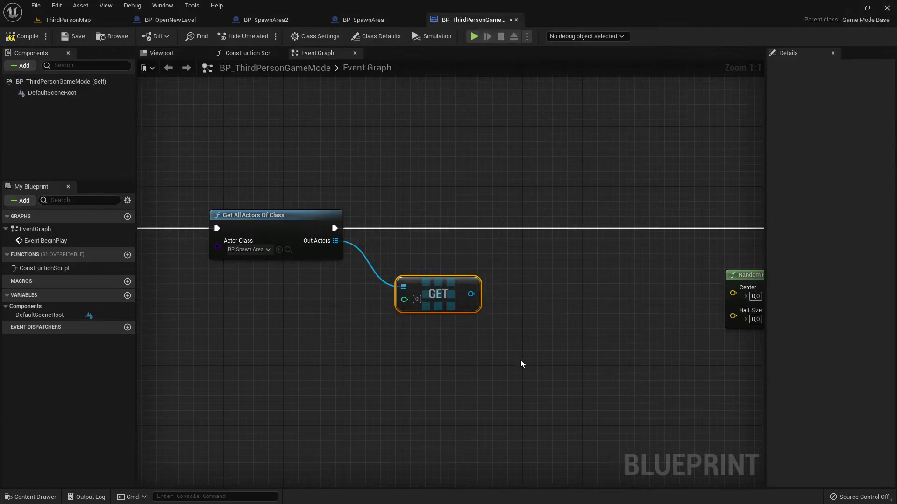
right_click_drag(725, 300, 467, 298)
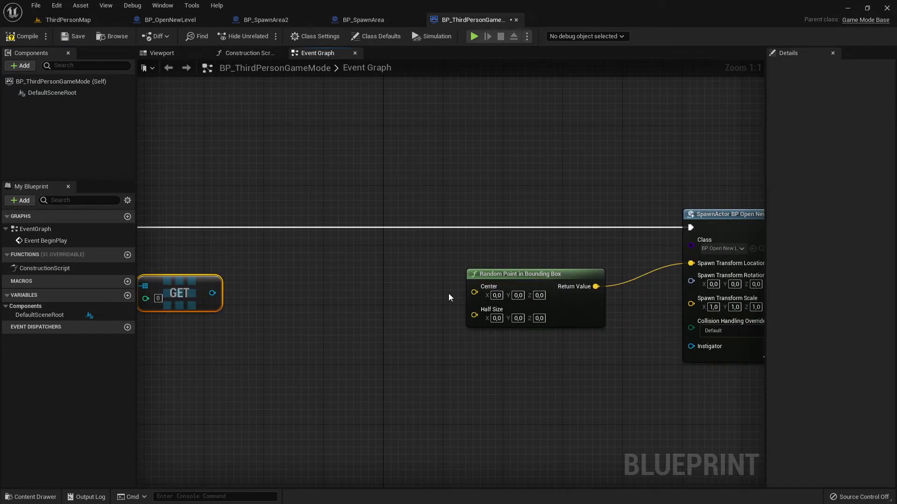
right_click_drag(450, 291, 521, 277)
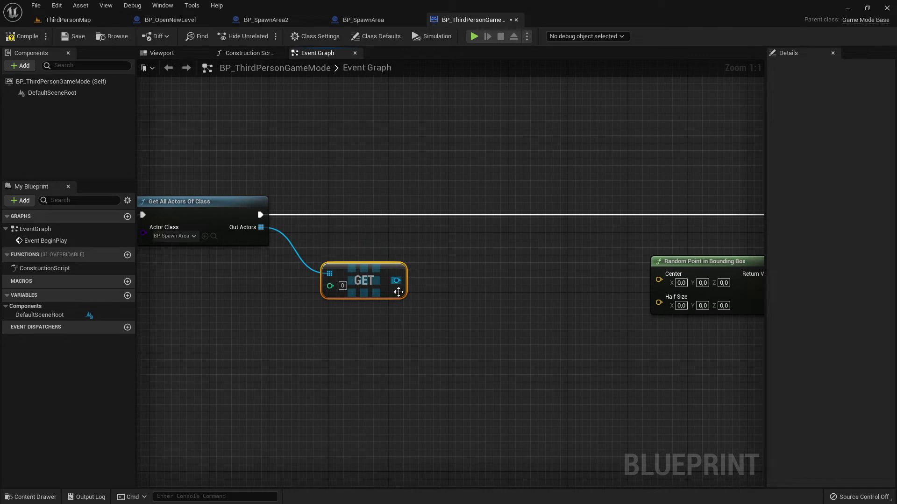
left_click_drag(398, 280, 449, 265)
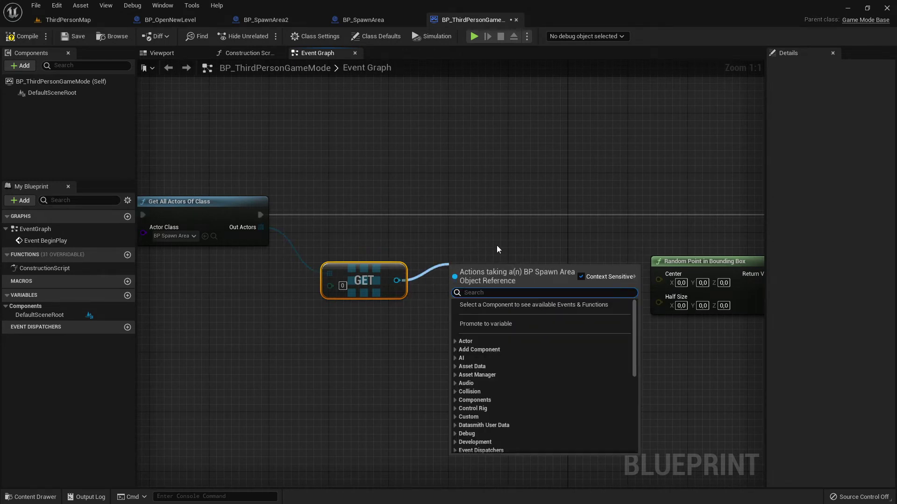
type("loca")
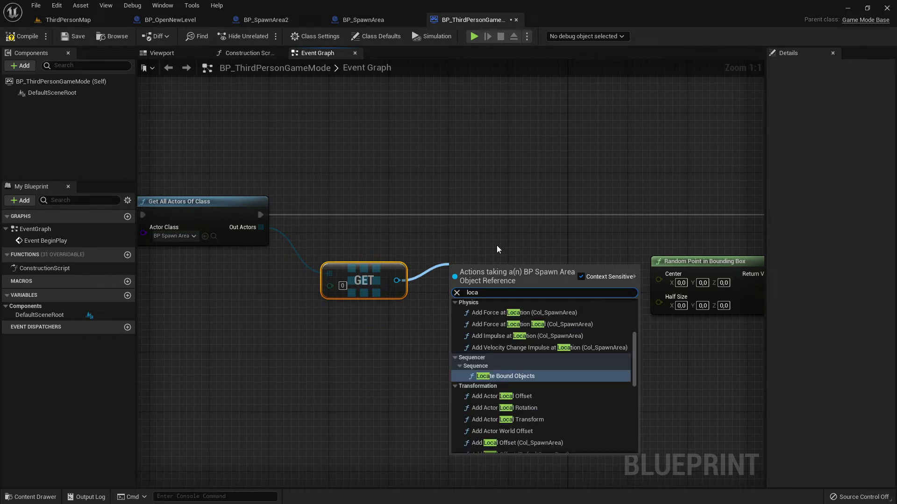
type("tion")
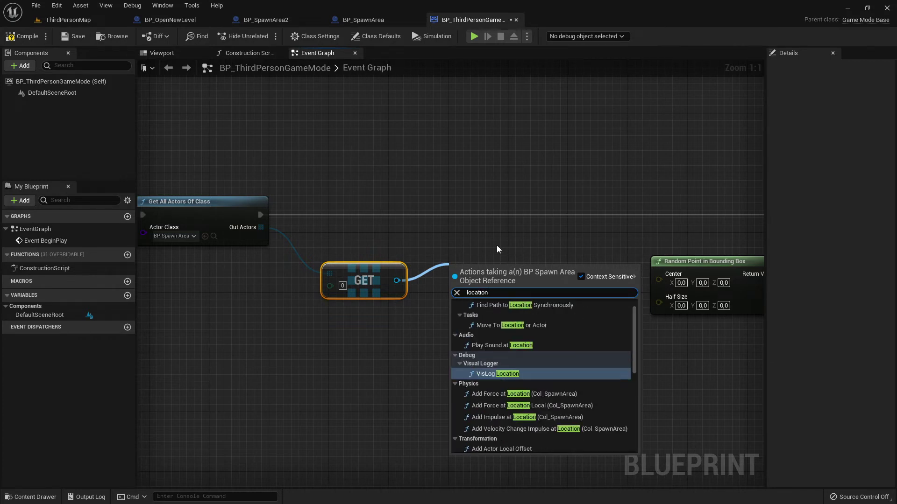
scroll(541, 350, "down", 3)
scroll(560, 350, "down", 3)
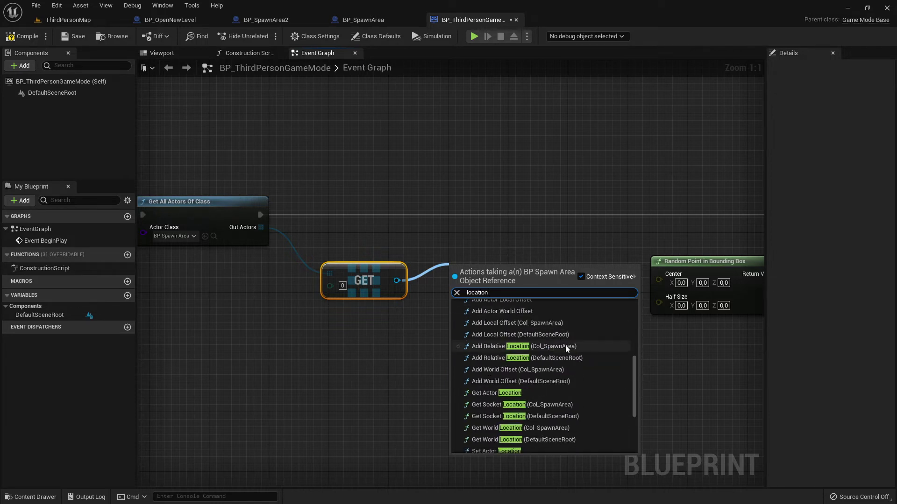
scroll(566, 349, "down", 3)
scroll(570, 350, "up", 6)
scroll(573, 350, "up", 3)
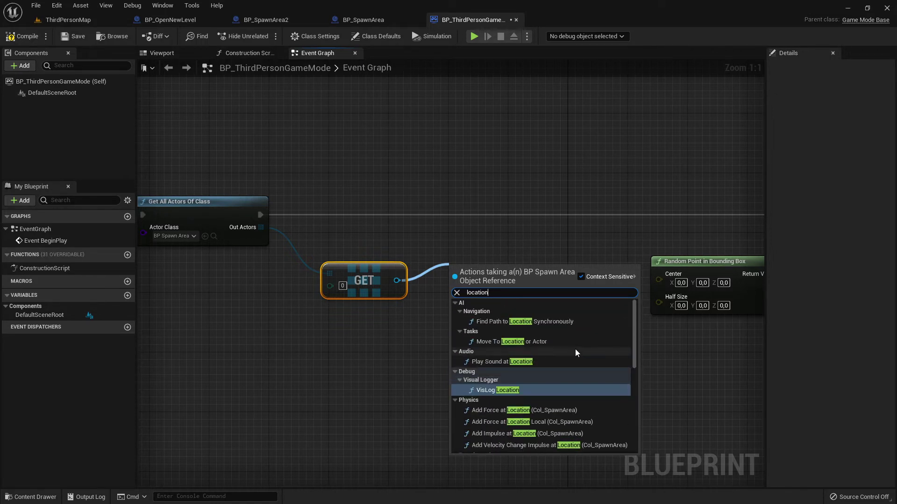
left_click(508, 248)
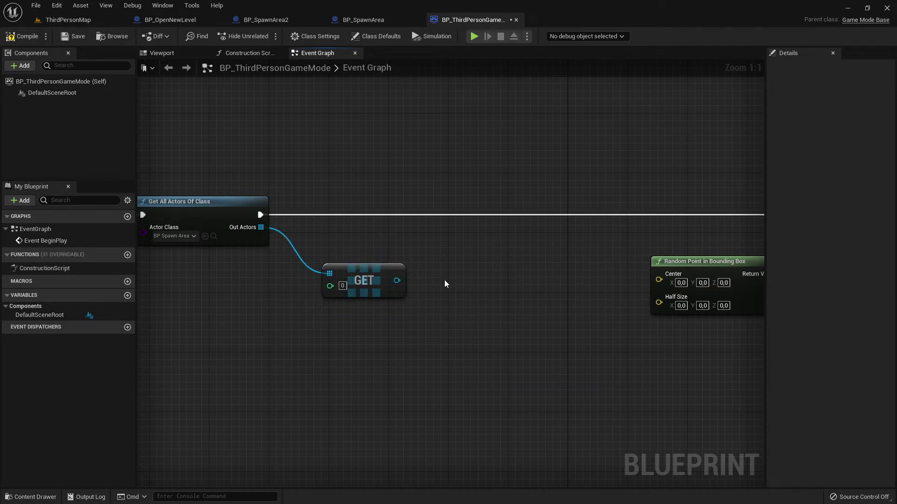
Inspect the Col_SpawnArea box collision component in the BP_SpawnArea blueprint.
right_click_drag(444, 263, 513, 260)
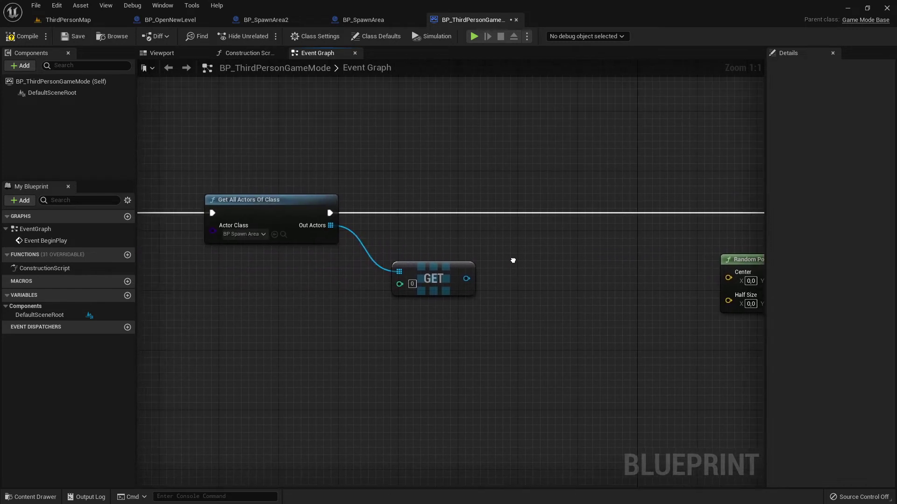
left_click(374, 20)
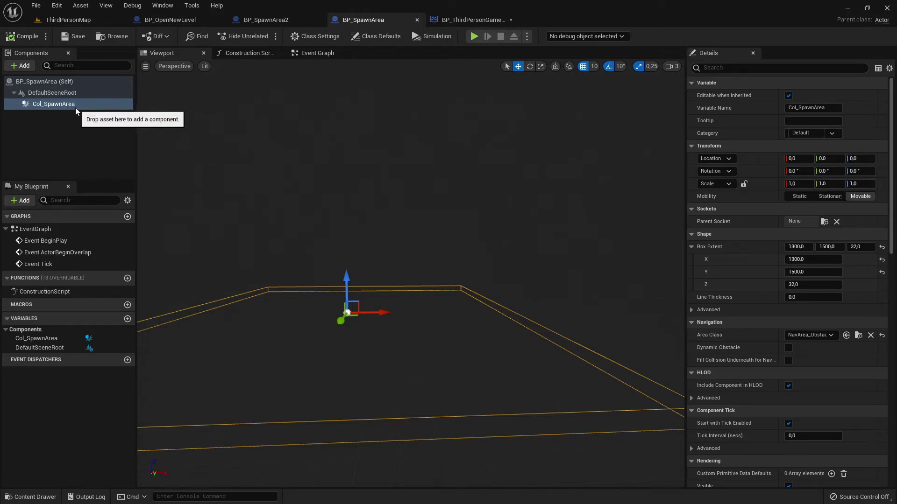
left_click(29, 104)
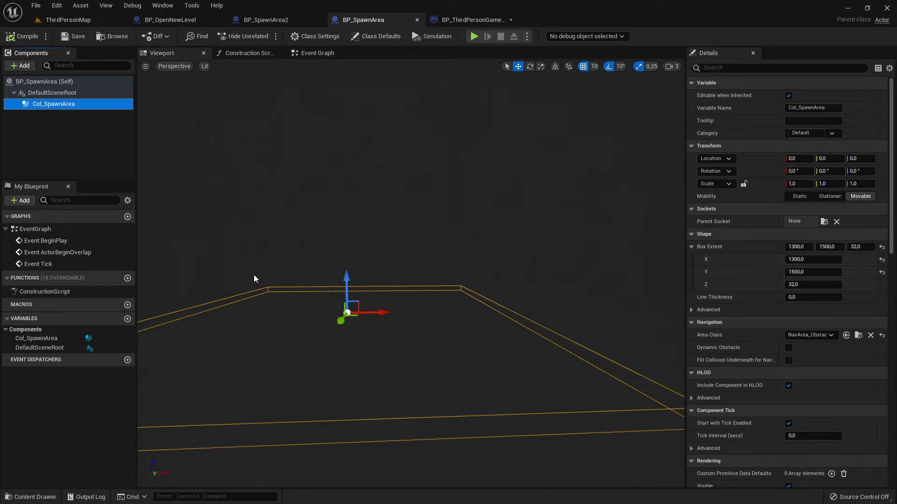
left_click(31, 55)
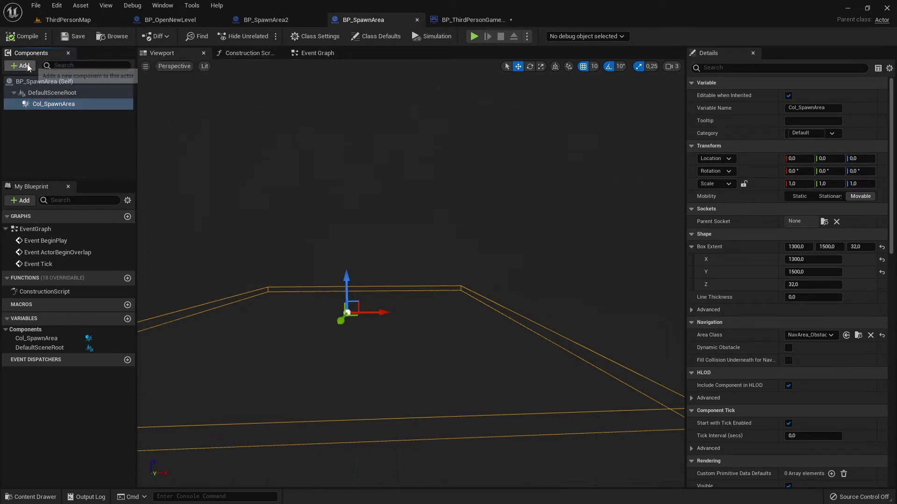
left_click(39, 105)
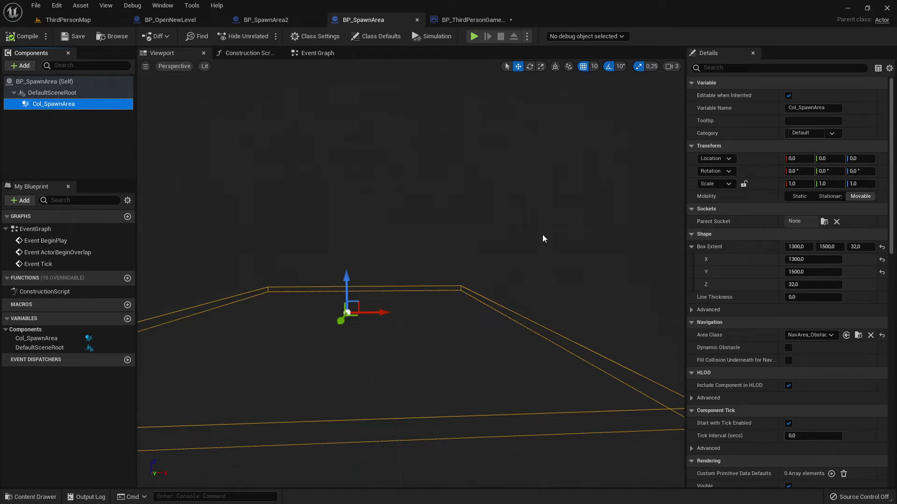
Review the Get All Actors Of Class and GET nodes in the game mode graph, then view BP_OpenNewLevel.
left_click(472, 20)
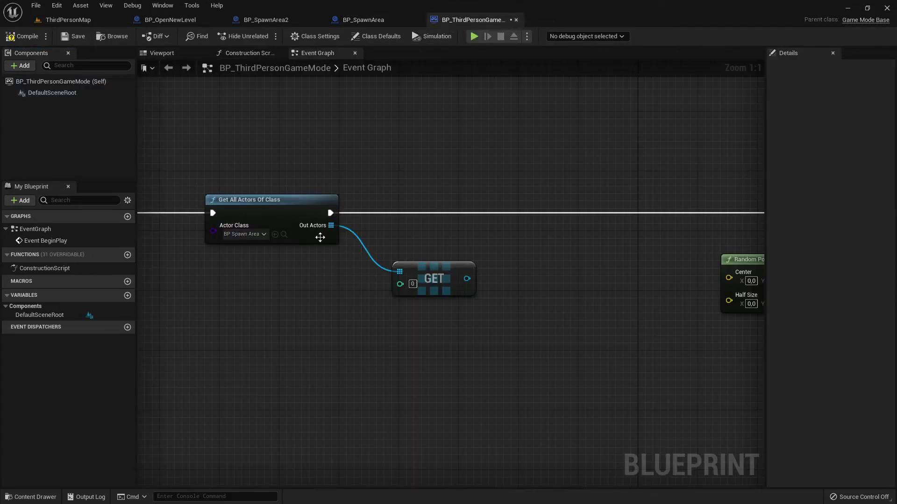
left_click(281, 203)
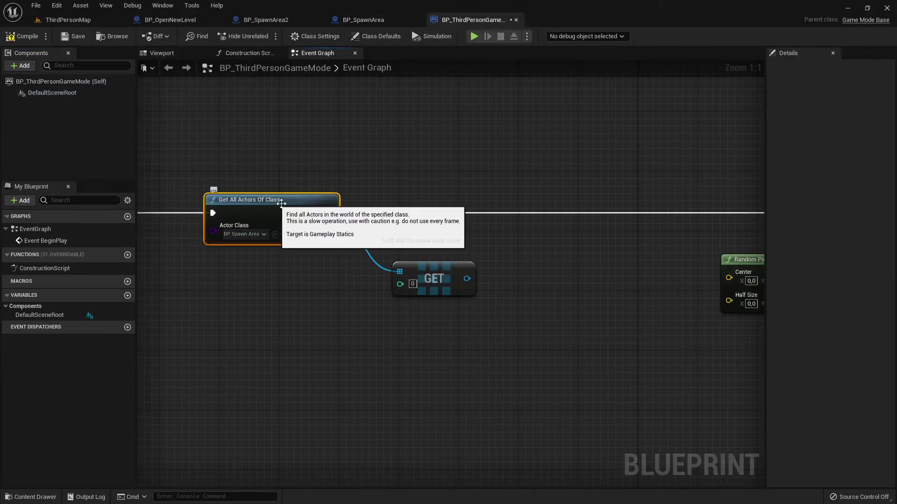
left_click(437, 279)
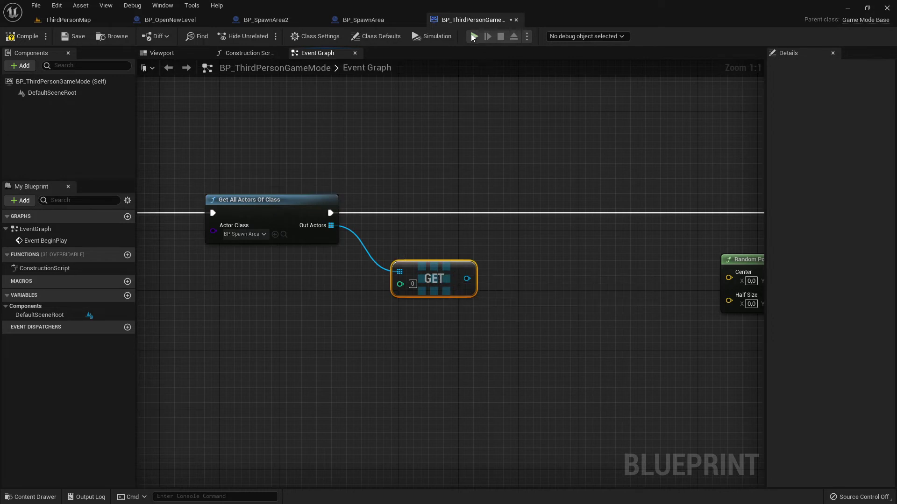
left_click(179, 22)
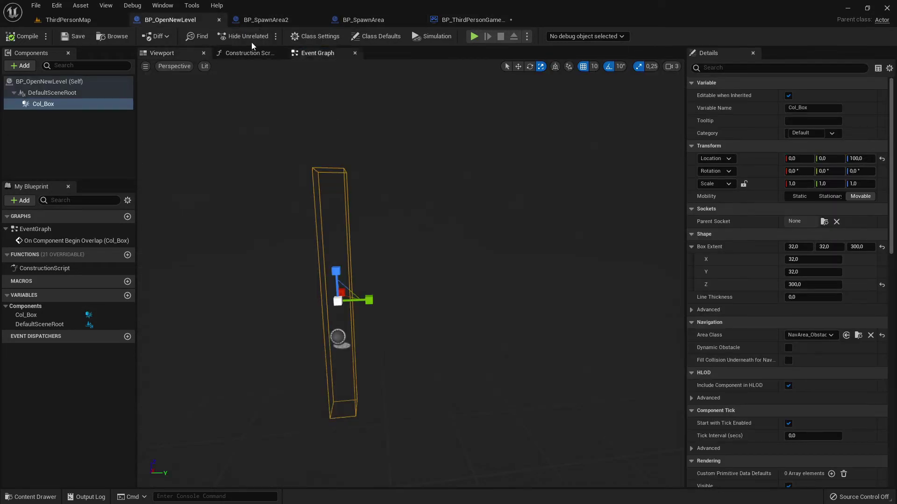
Close the BP_SpawnArea2 blueprint.
left_click(266, 19)
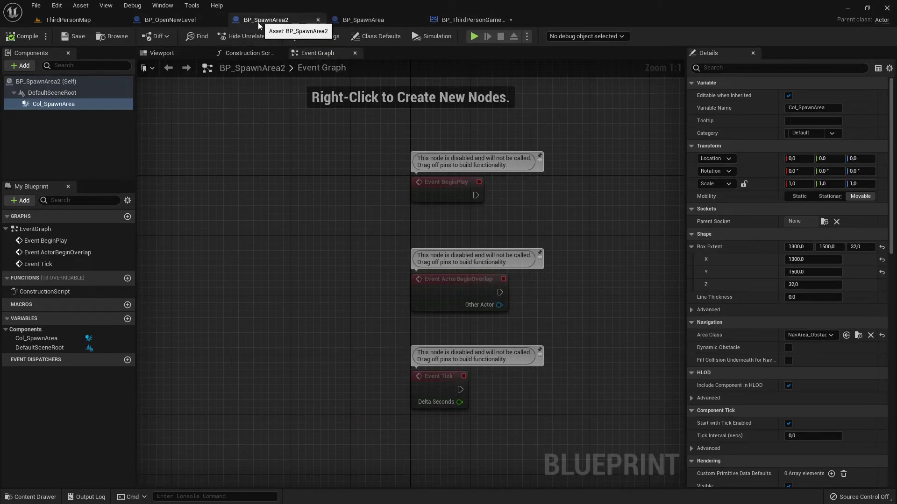
left_click(364, 20)
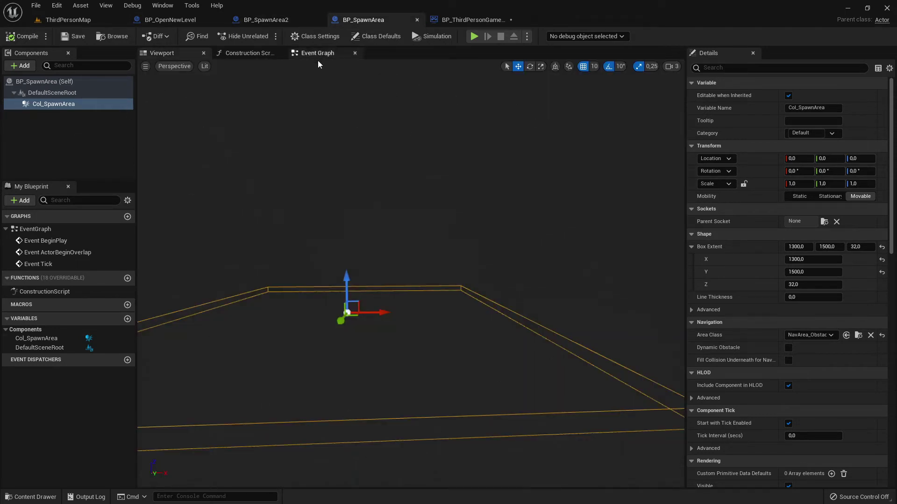
left_click(297, 21)
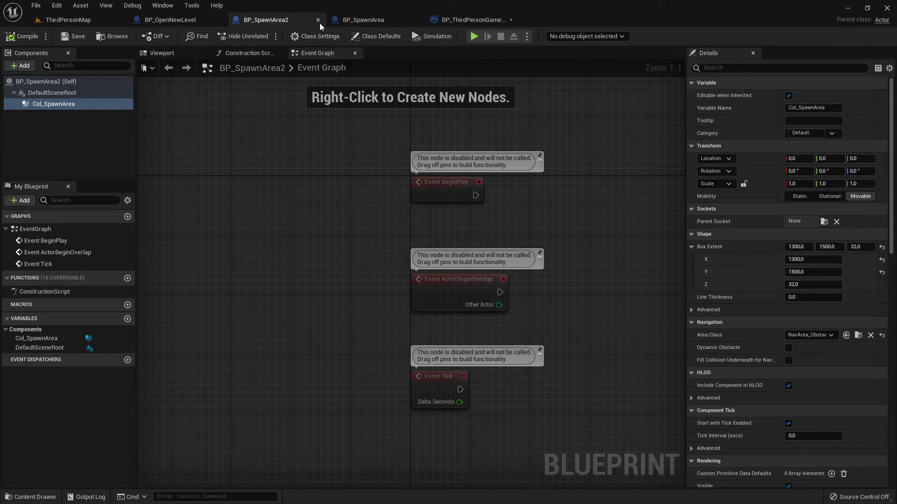
left_click(318, 20)
Check Col_SpawnArea's Box Extent and the actor defaults in BP_SpawnArea, then return to the game mode graph.
left_click(264, 20)
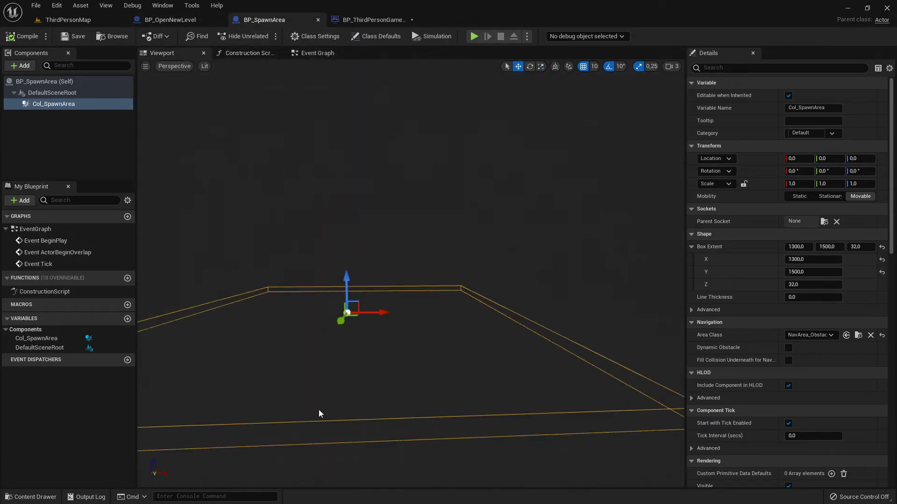
left_click(70, 82)
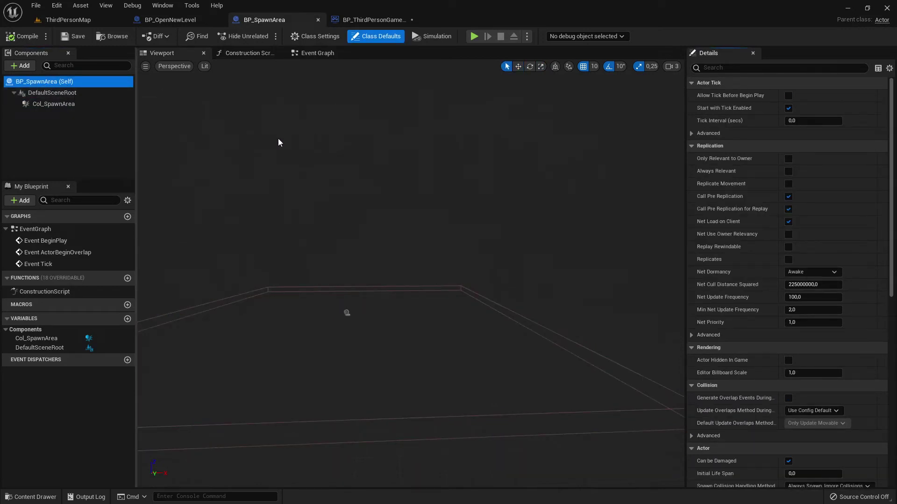
left_click(59, 104)
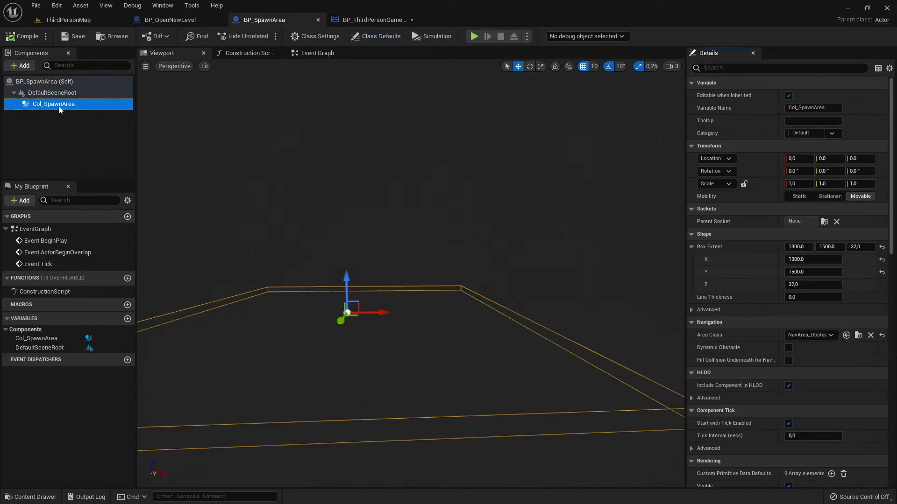
left_click(58, 83)
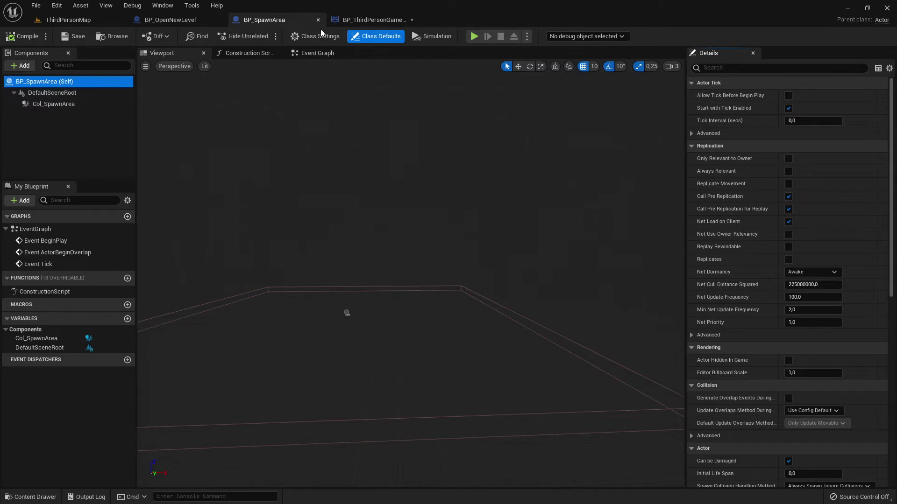
left_click(373, 20)
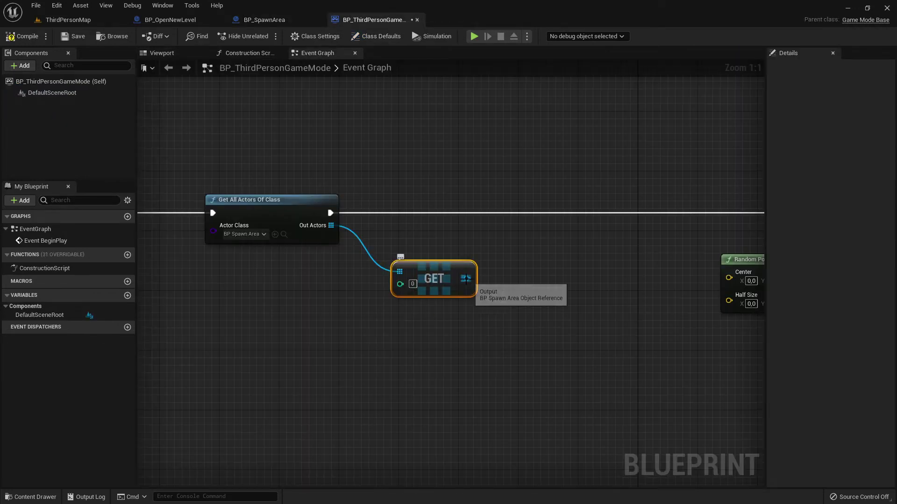
Start a wire from GET's output, then recheck Col_SpawnArea in BP_SpawnArea.
left_click_drag(466, 279, 530, 251)
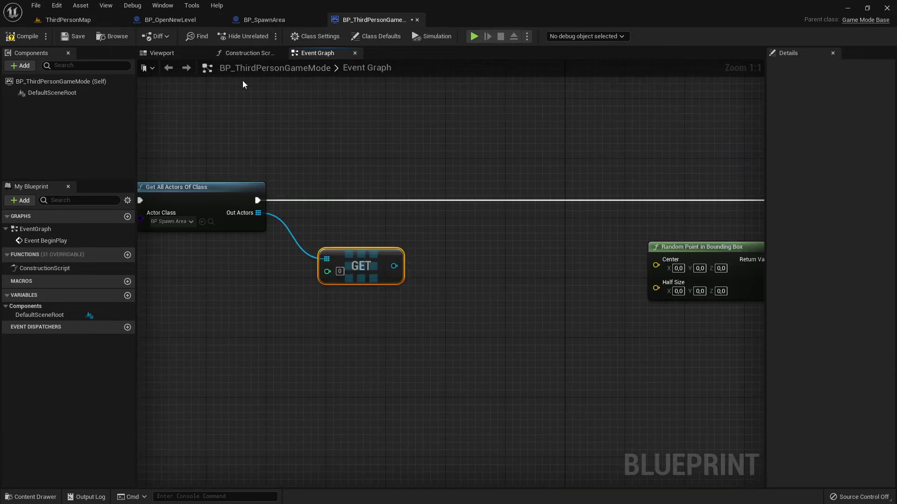
left_click(264, 20)
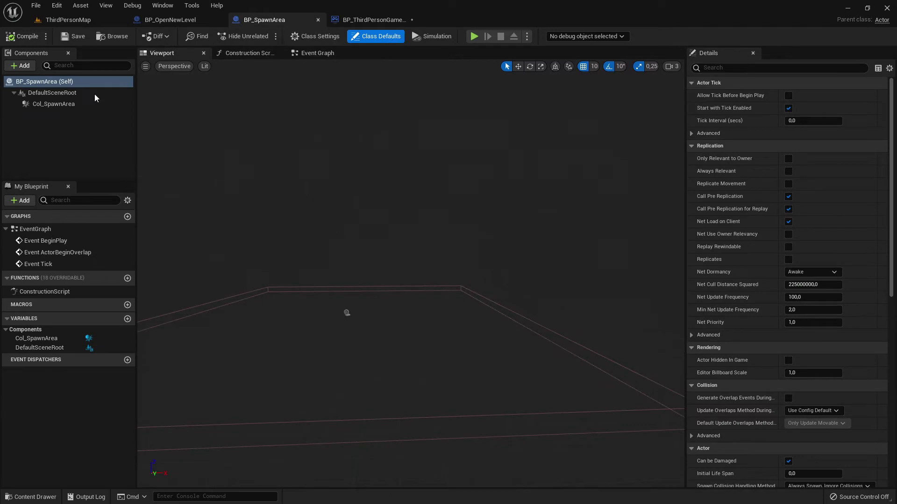
left_click(51, 104)
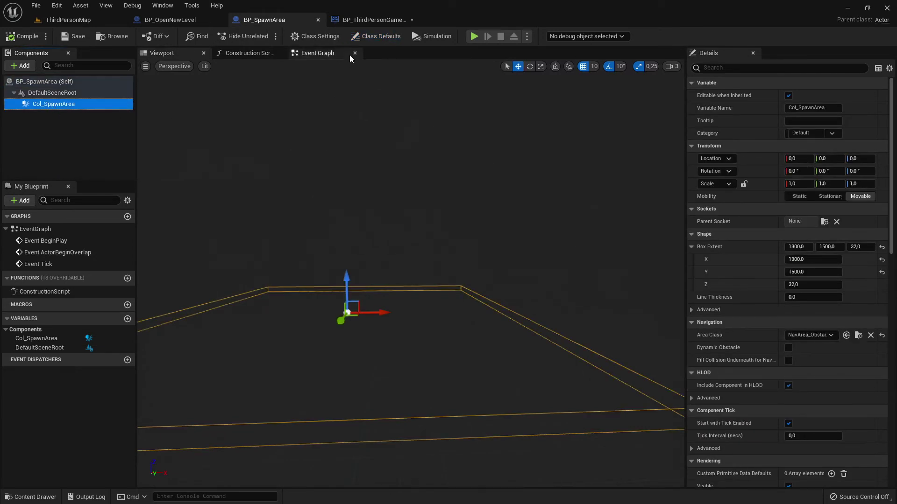
left_click(374, 19)
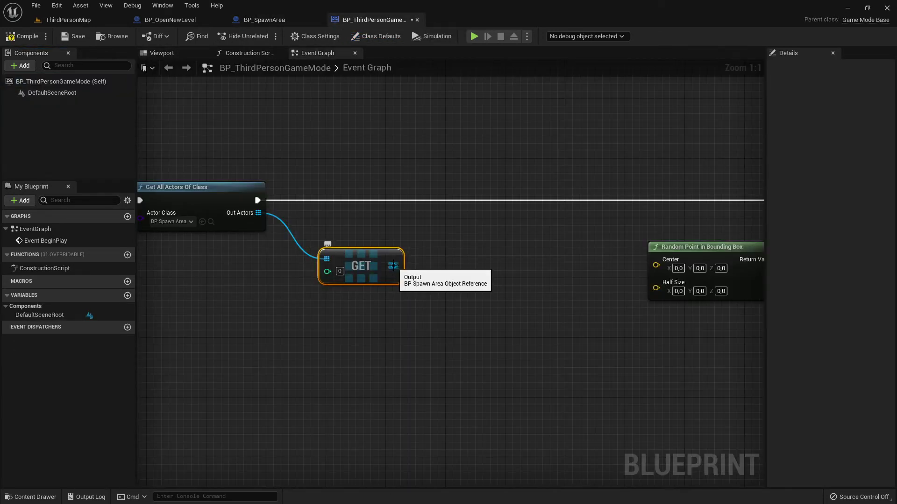
List the GET output's actions filtered by 'Col_SpawnArea' and browse them before returning to BP_SpawnArea.
left_click_drag(392, 266, 451, 314)
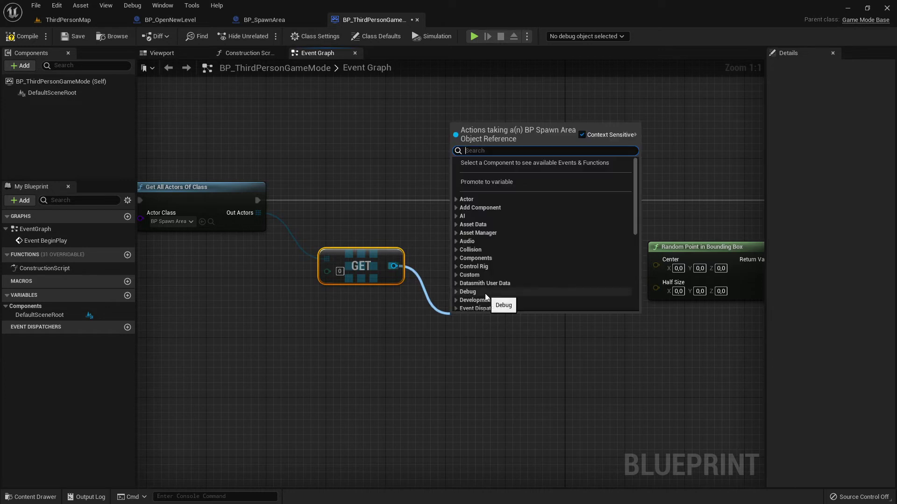
type("Col")
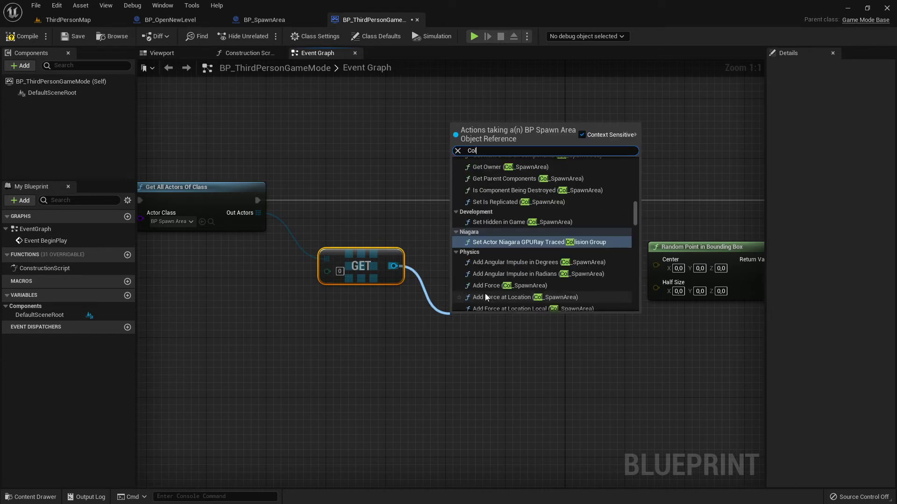
type("_Sp")
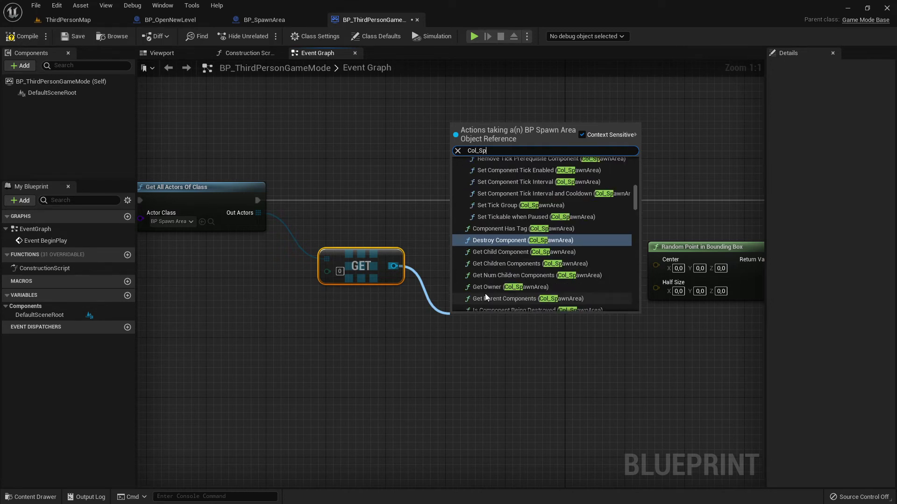
type("awnArea")
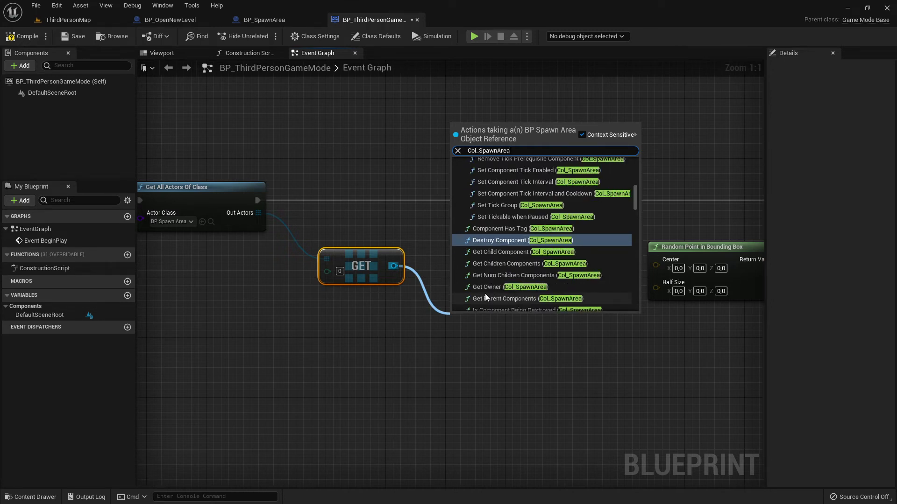
scroll(514, 237, "up", 3)
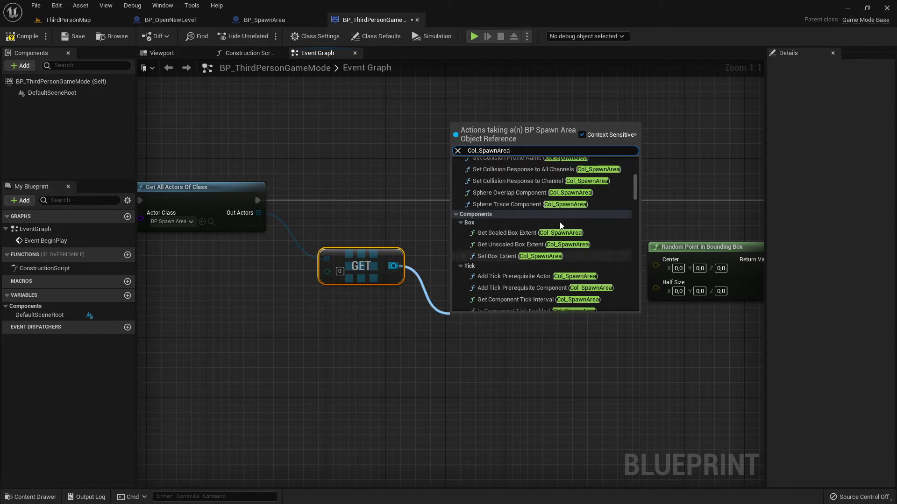
scroll(559, 223, "up", 3)
scroll(563, 223, "down", 3)
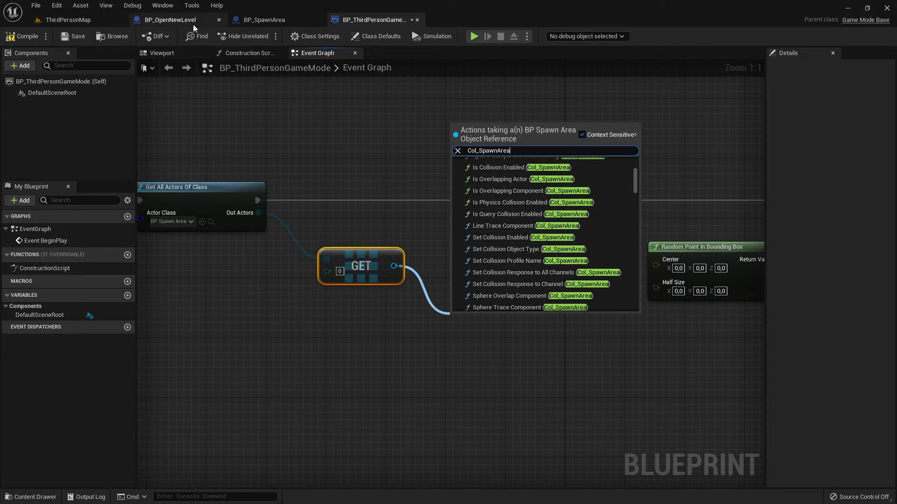
left_click(259, 20)
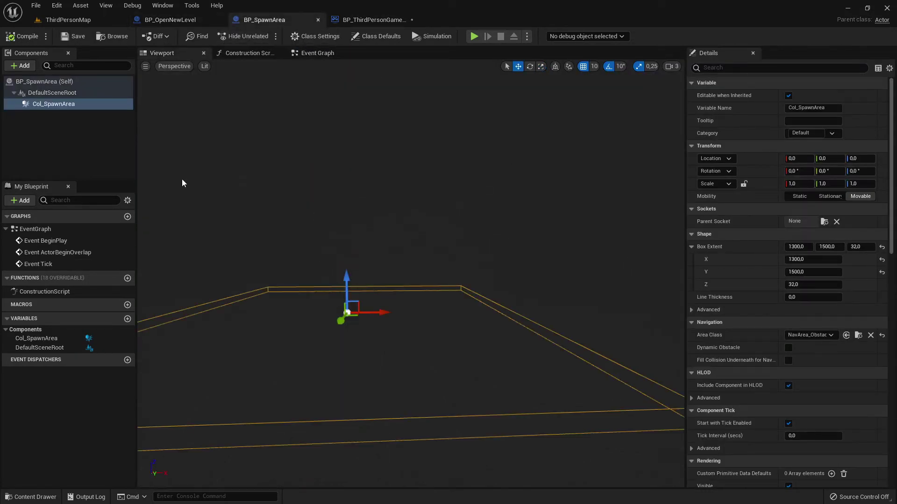
Review Col_SpawnArea's Box Extent (1300, 1500, 32), then pull a new wire from GET's output.
left_click(55, 104)
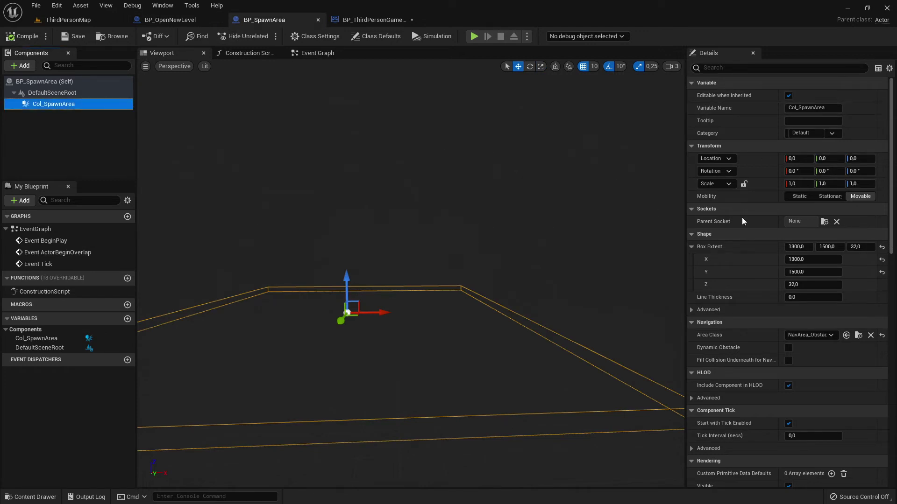
scroll(780, 331, "down", 5)
scroll(794, 341, "down", 5)
scroll(805, 348, "down", 5)
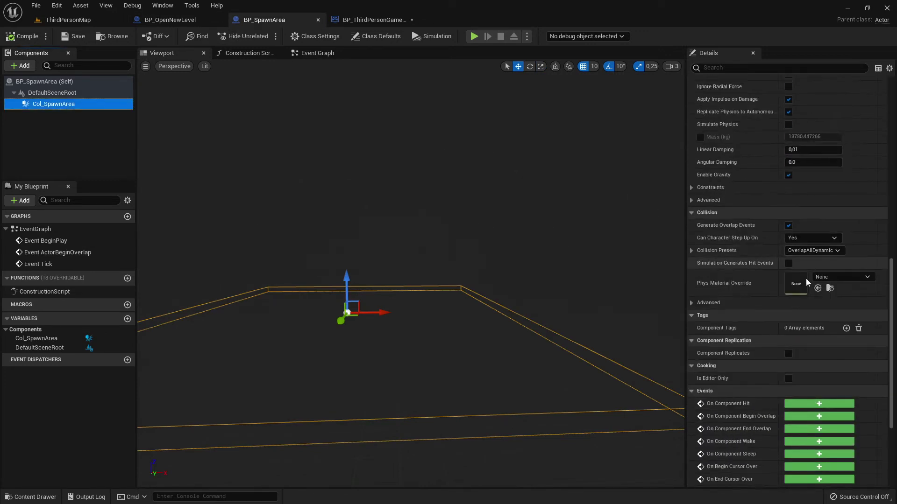
scroll(806, 283, "up", 5)
scroll(810, 233, "up", 10)
left_click(355, 20)
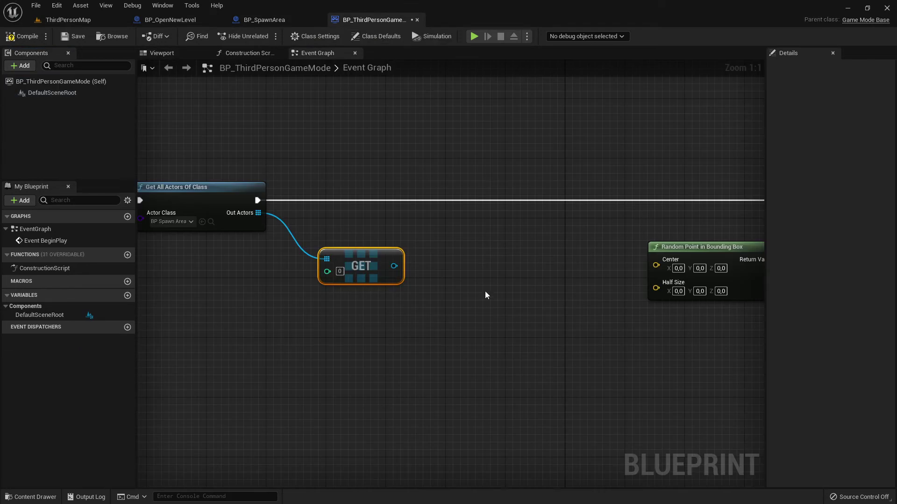
left_click_drag(398, 267, 473, 251)
Search the GET output's actions for 'col_spawnare' and scroll the results to find Get Unscaled Box Extent.
type("c")
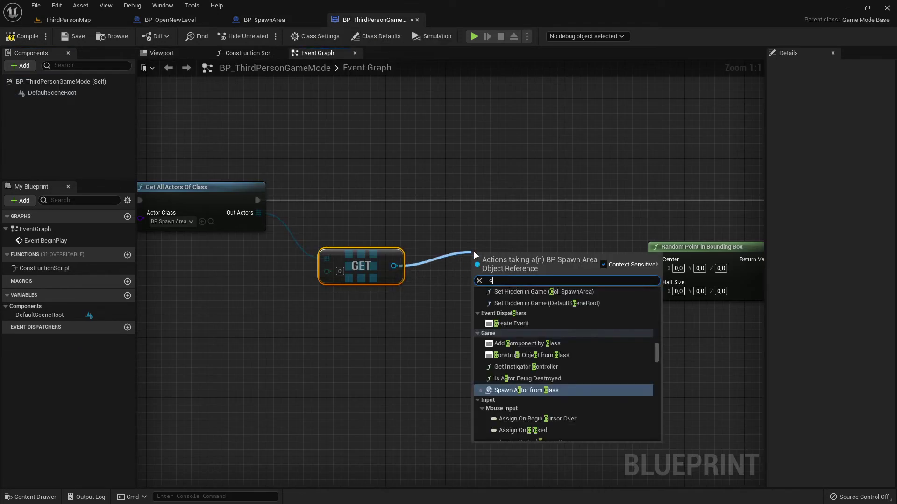
type("ol_spawnare")
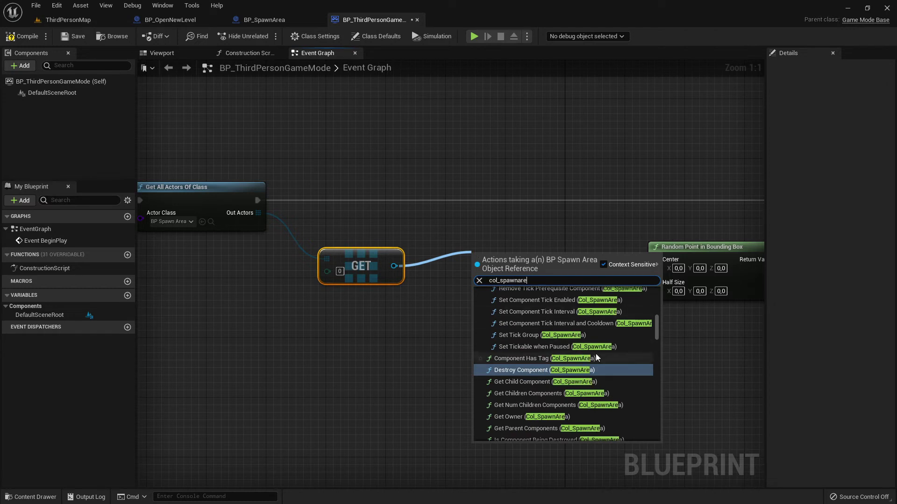
scroll(593, 341, "up", 5)
scroll(591, 330, "up", 1)
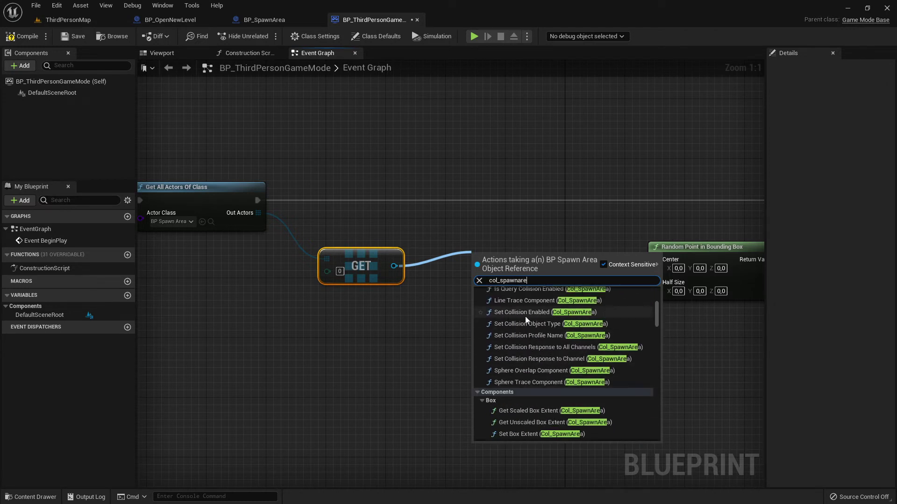
scroll(594, 327, "up", 4)
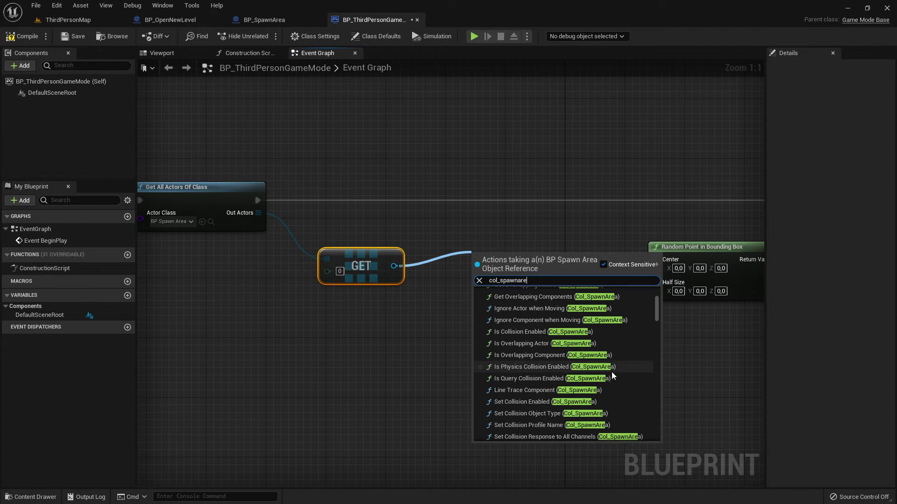
scroll(585, 349, "down", 3)
scroll(594, 358, "down", 2)
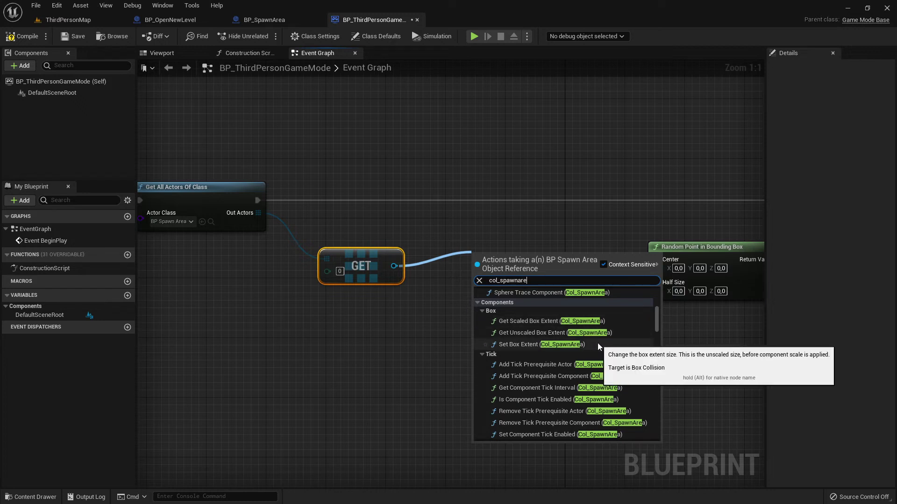
scroll(598, 342, "down", 2)
scroll(607, 343, "down", 3)
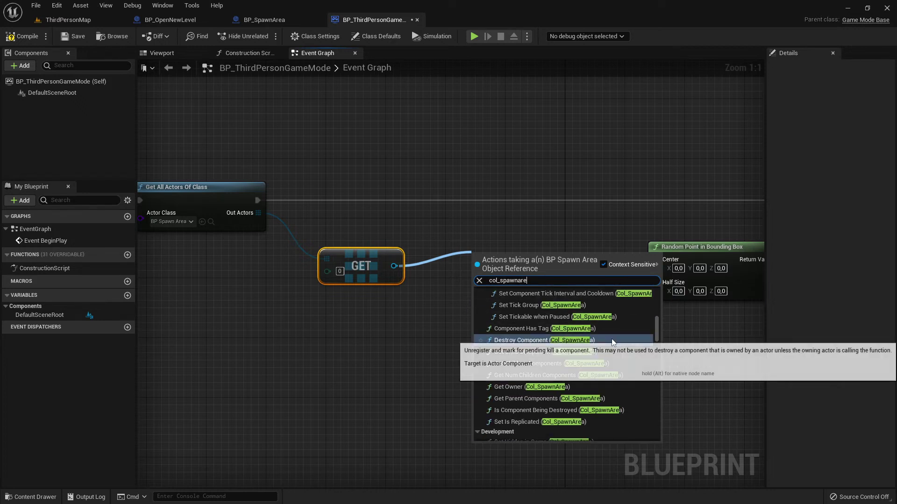
scroll(610, 346, "down", 5)
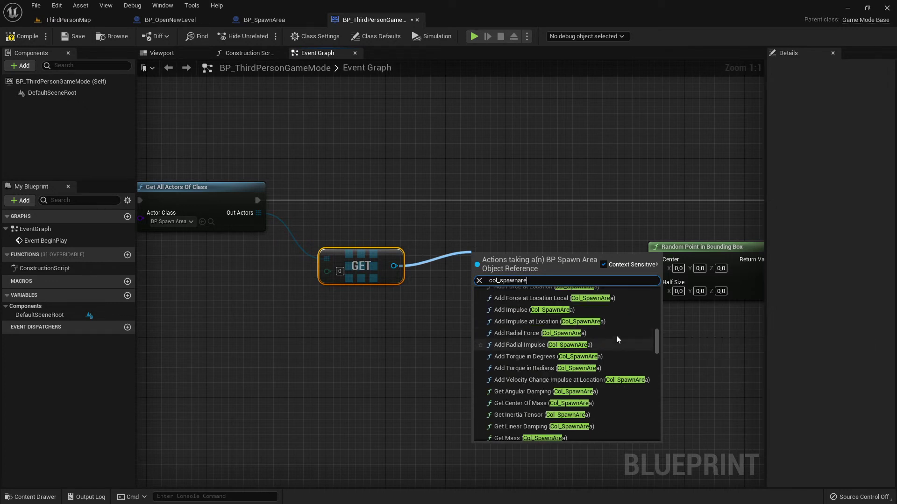
scroll(615, 335, "down", 3)
scroll(609, 341, "down", 5)
scroll(621, 323, "down", 3)
scroll(628, 356, "down", 3)
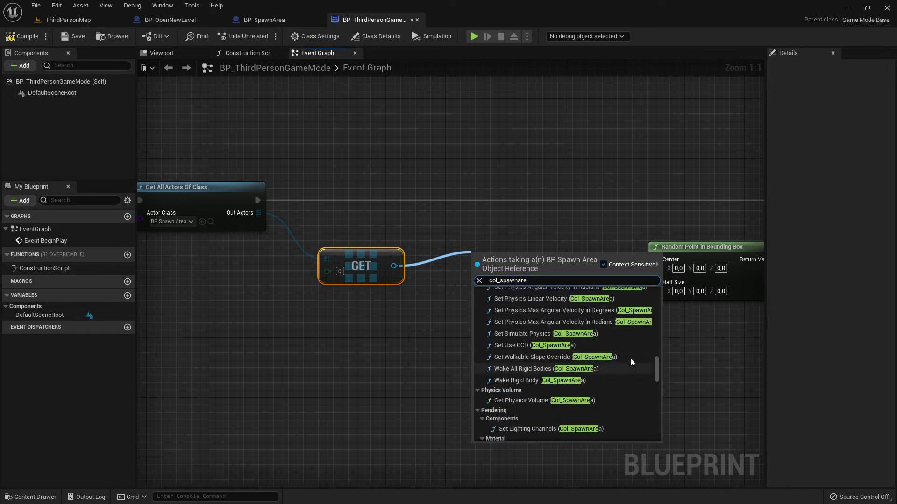
scroll(629, 360, "down", 3)
scroll(619, 351, "down", 3)
scroll(617, 348, "down", 3)
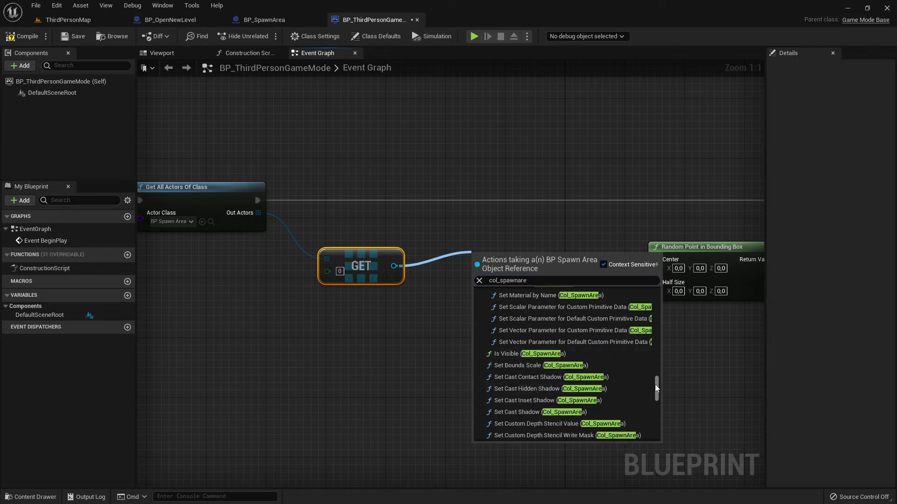
left_click_drag(656, 388, 660, 434)
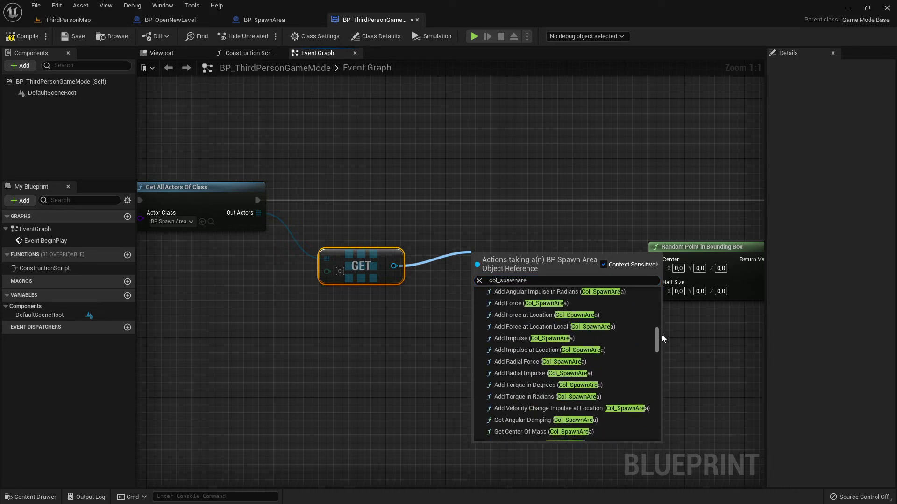
left_click_drag(657, 388, 659, 297)
scroll(575, 336, "down", 3)
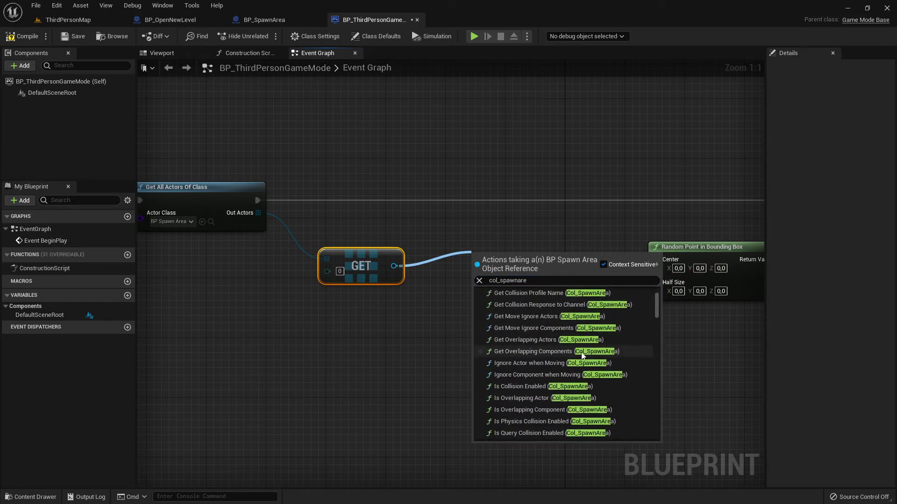
scroll(584, 348, "down", 3)
scroll(592, 359, "down", 3)
scroll(594, 358, "up", 3)
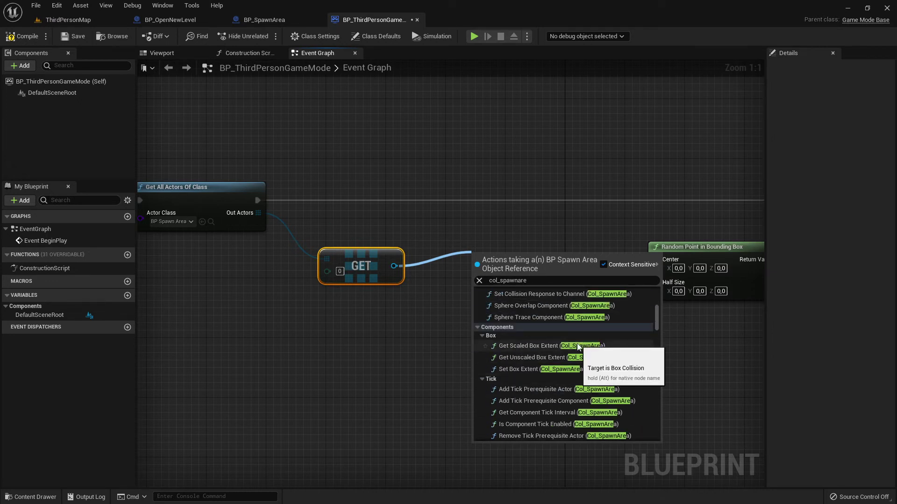
scroll(593, 341, "up", 3)
scroll(610, 350, "up", 5)
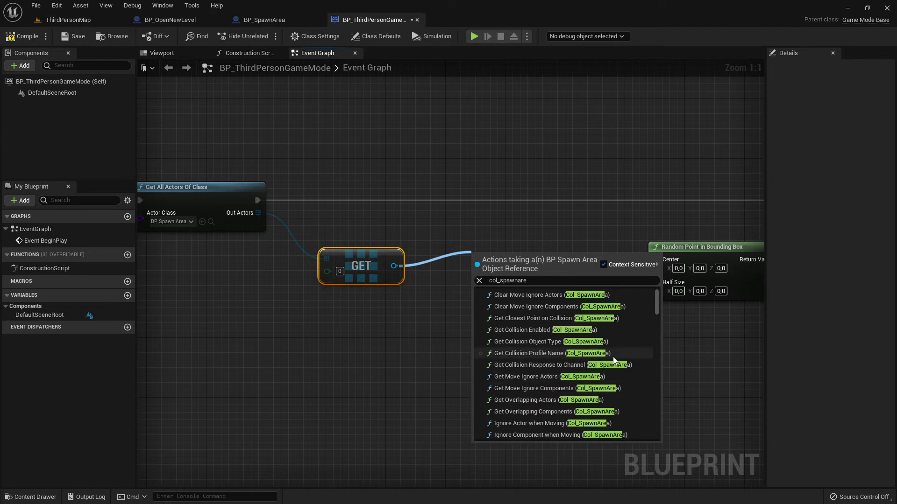
scroll(618, 354, "up", 2)
left_click(481, 291)
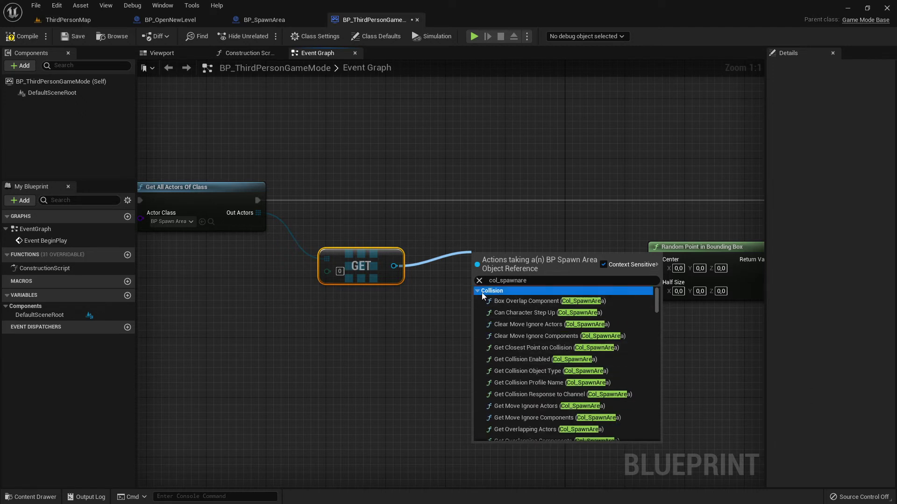
left_click(478, 290)
left_click(480, 299)
left_click(477, 307)
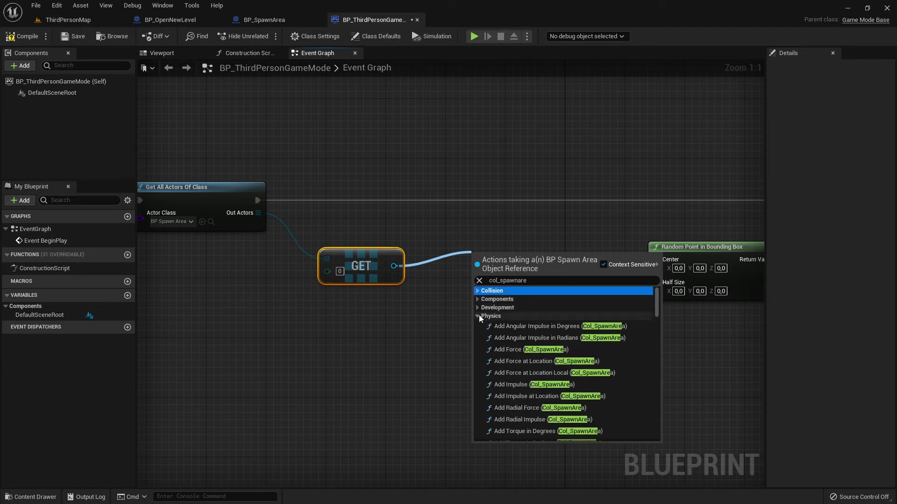
left_click(478, 316)
left_click(479, 325)
left_click(480, 333)
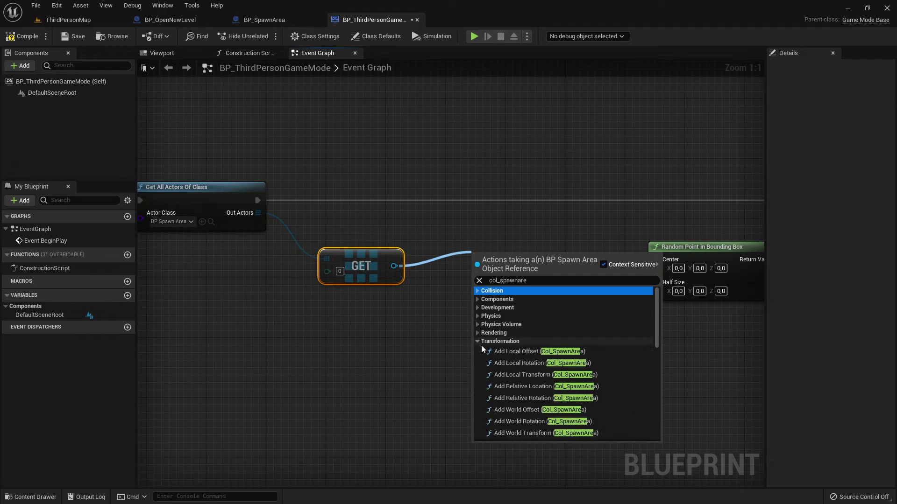
left_click(481, 343)
left_click(477, 340)
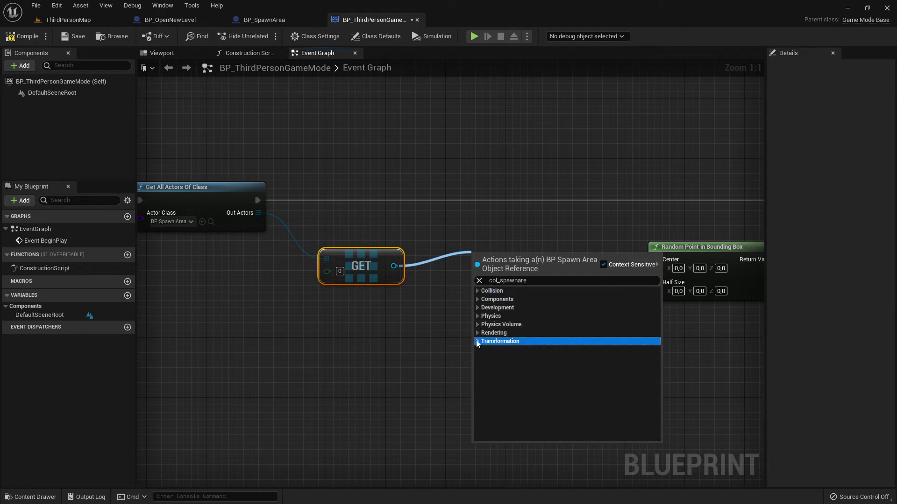
left_click(477, 342)
left_click(476, 333)
left_click(478, 324)
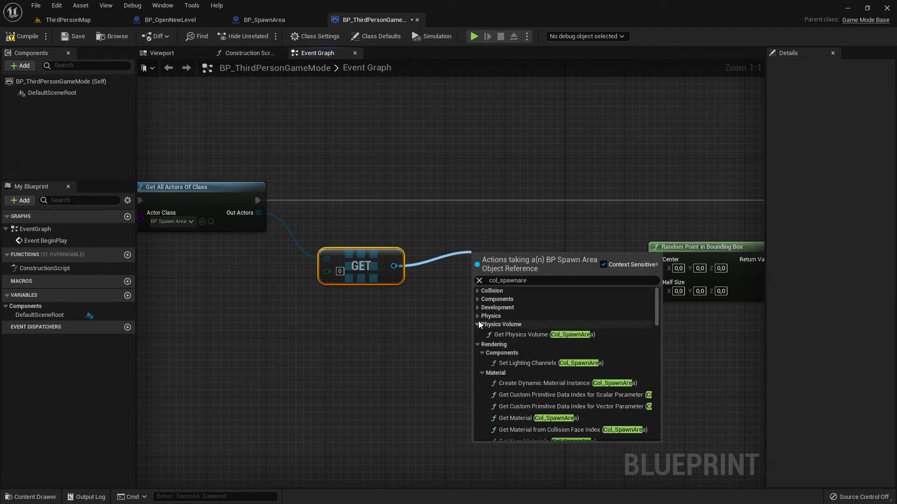
left_click(478, 324)
left_click(476, 306)
left_click(476, 304)
left_click(478, 300)
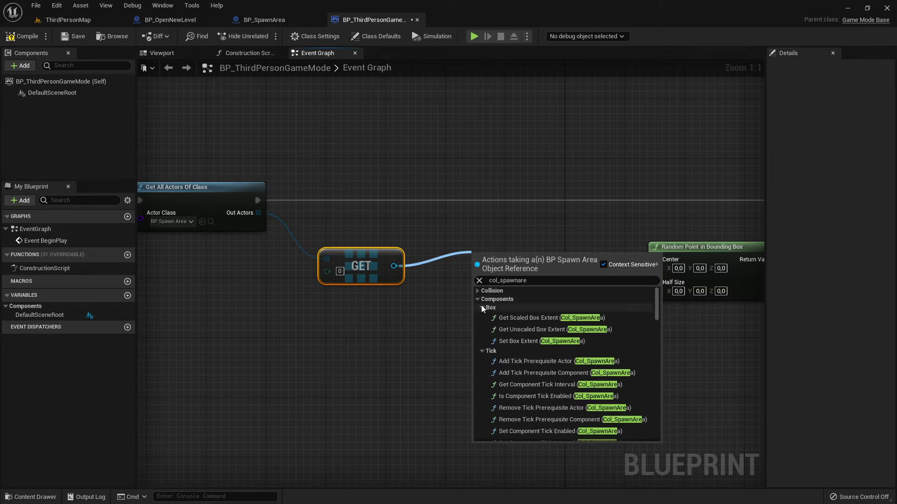
left_click(477, 290)
scroll(509, 352, "down", 5)
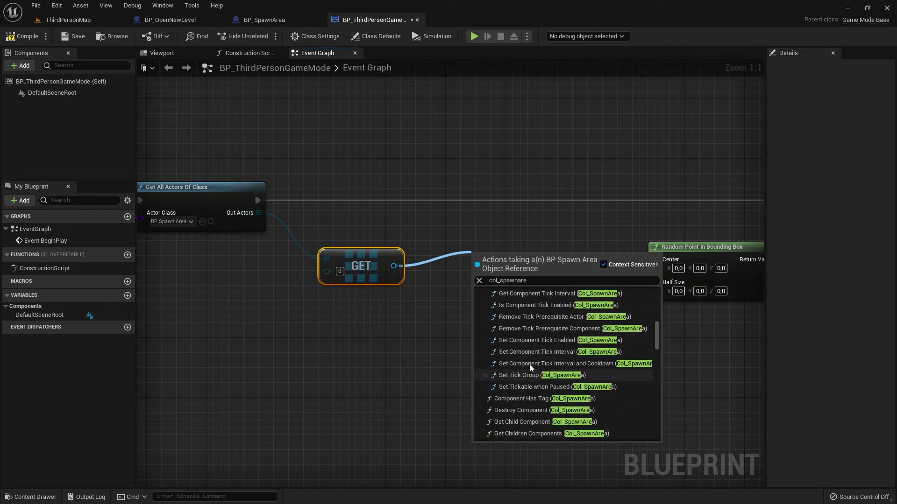
scroll(507, 330, "up", 5)
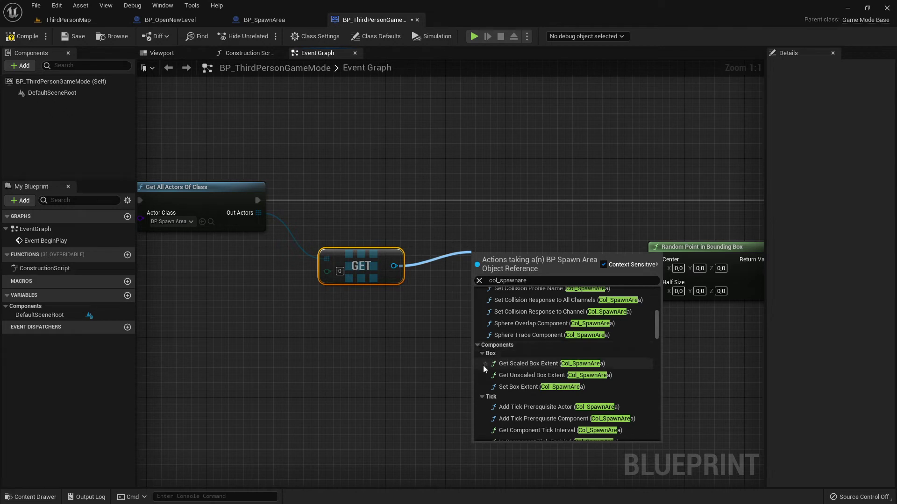
scroll(514, 379, "down", 5)
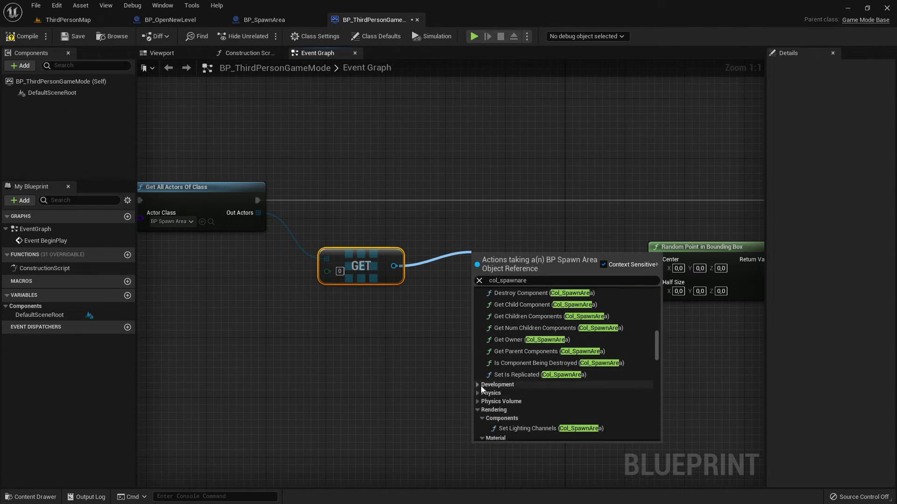
left_click(479, 384)
scroll(508, 397, "down", 2)
left_click(478, 361)
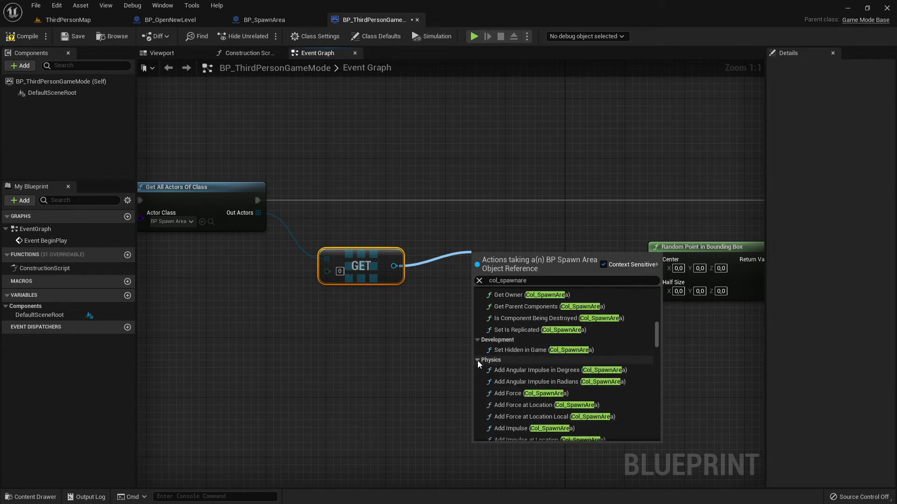
scroll(520, 387, "down", 2)
scroll(515, 390, "down", 2)
scroll(514, 389, "down", 2)
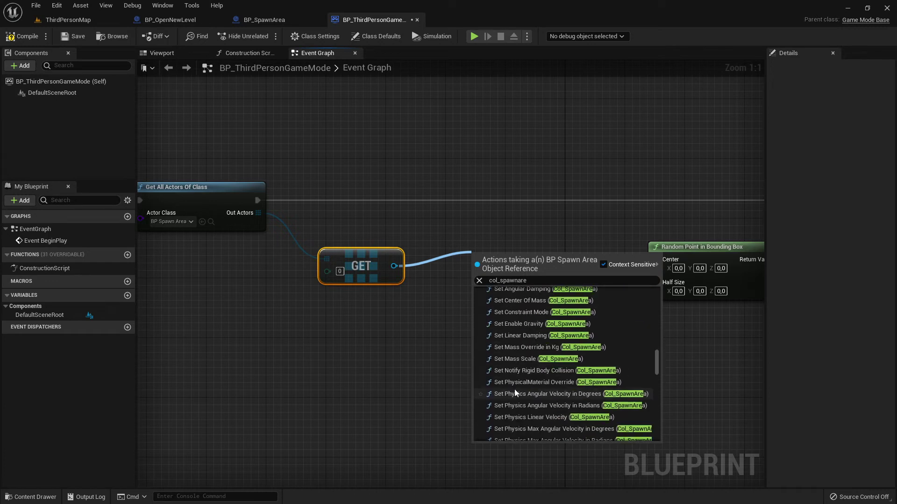
scroll(514, 389, "down", 4)
scroll(488, 331, "up", 1)
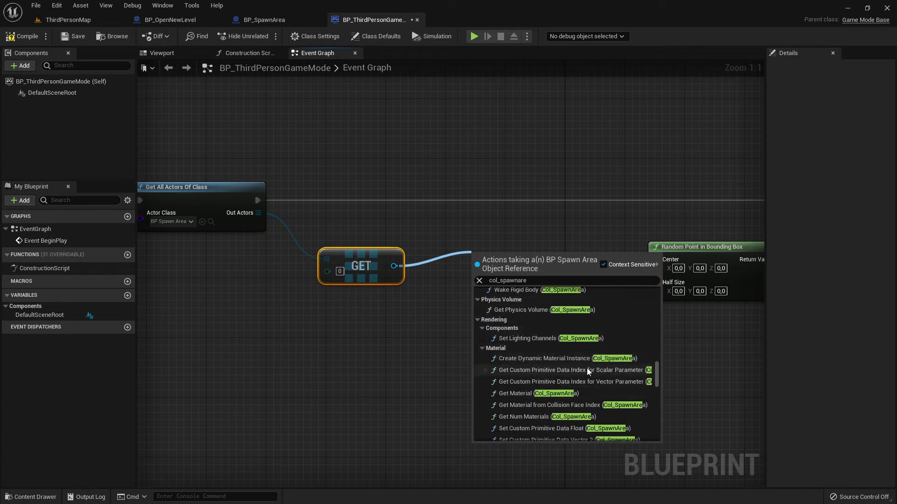
scroll(604, 376, "down", 3)
scroll(604, 379, "down", 3)
scroll(604, 383, "down", 3)
scroll(604, 383, "down", 1)
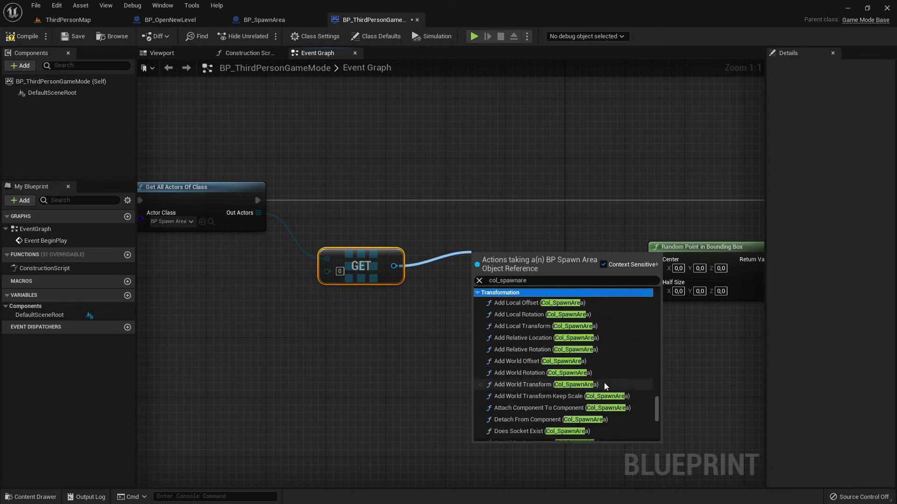
scroll(602, 385, "down", 5)
scroll(593, 376, "down", 4)
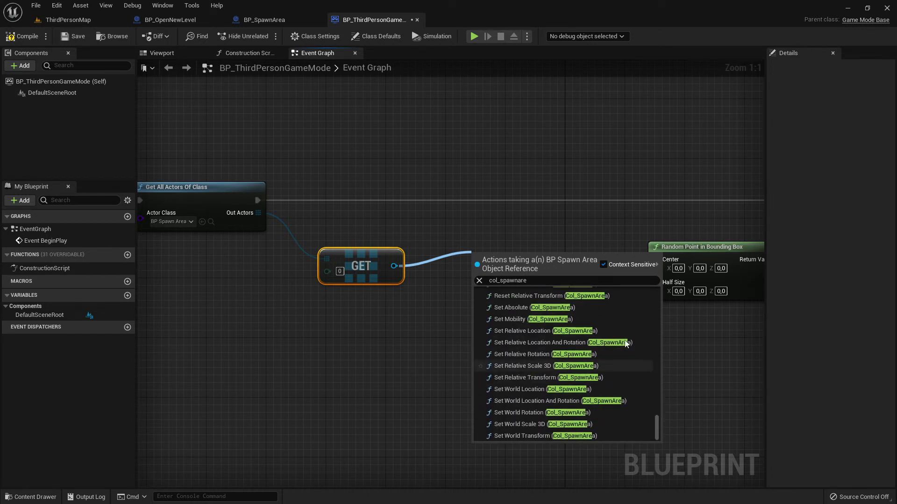
Turn off Context Sensitive and re-search the action list for 'SpawnAre', reviewing the results.
left_click(602, 265)
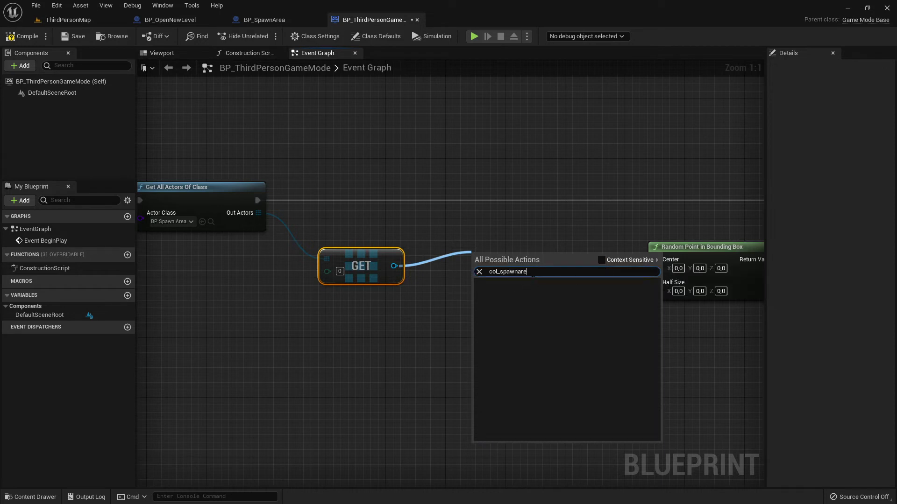
left_click(480, 275)
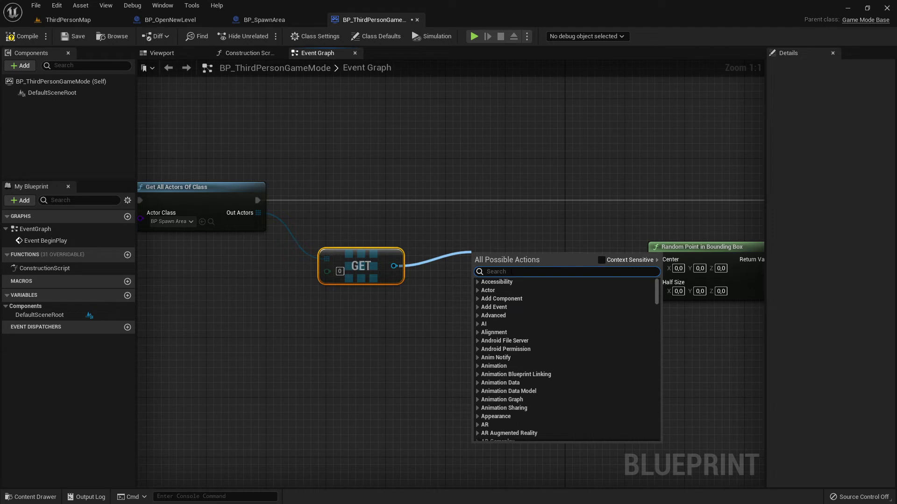
type("Col_")
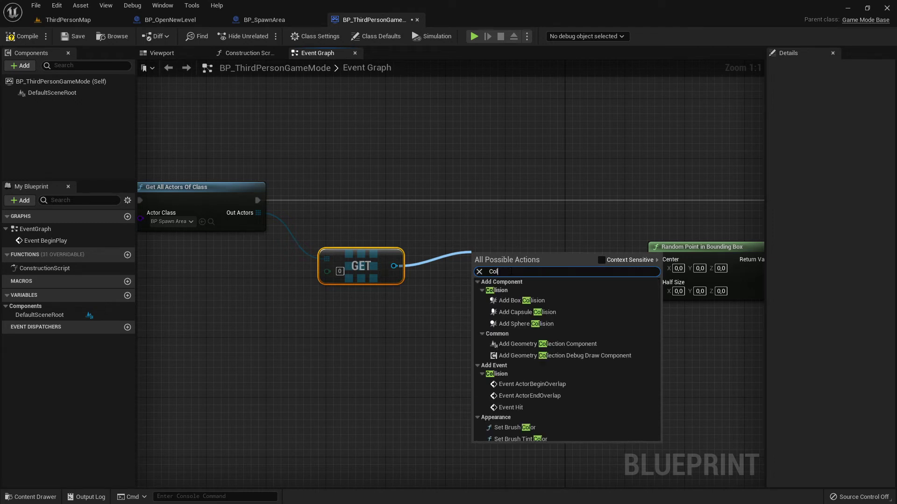
key("BackSpace")
key("BackSpace")
key("BackSpace")
type("C")
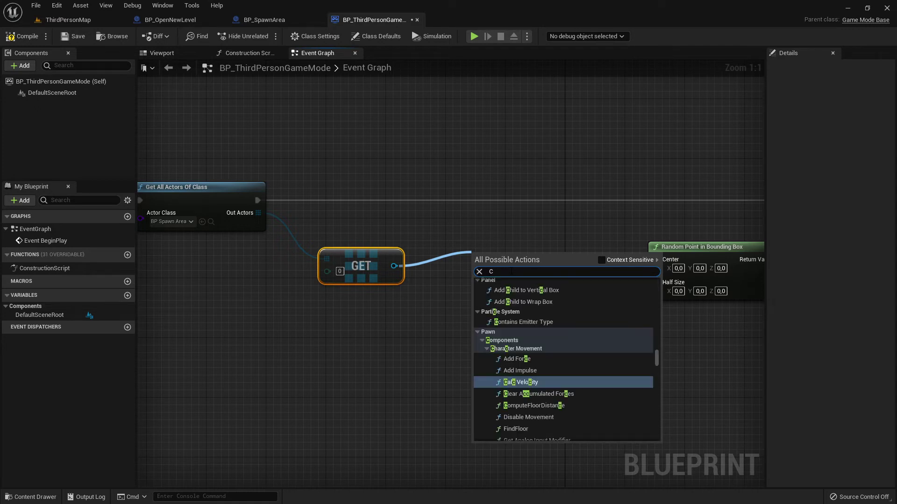
key("BackSpace")
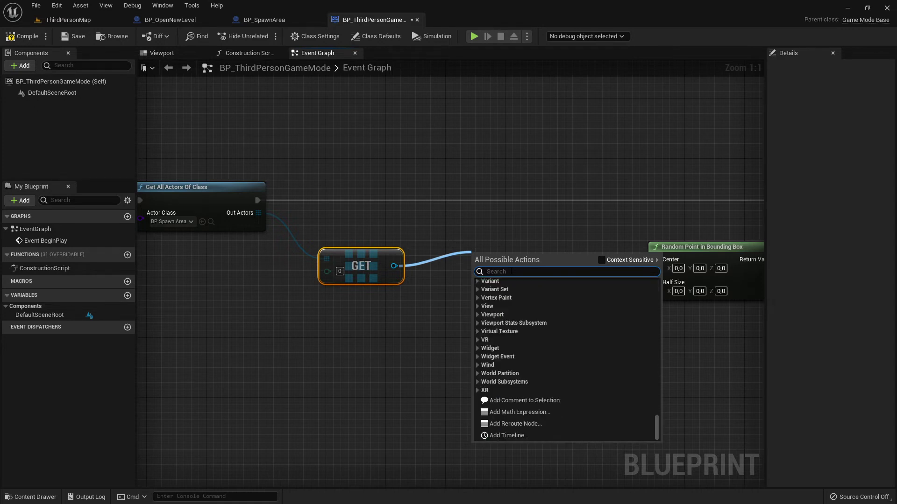
type("SpawnAre")
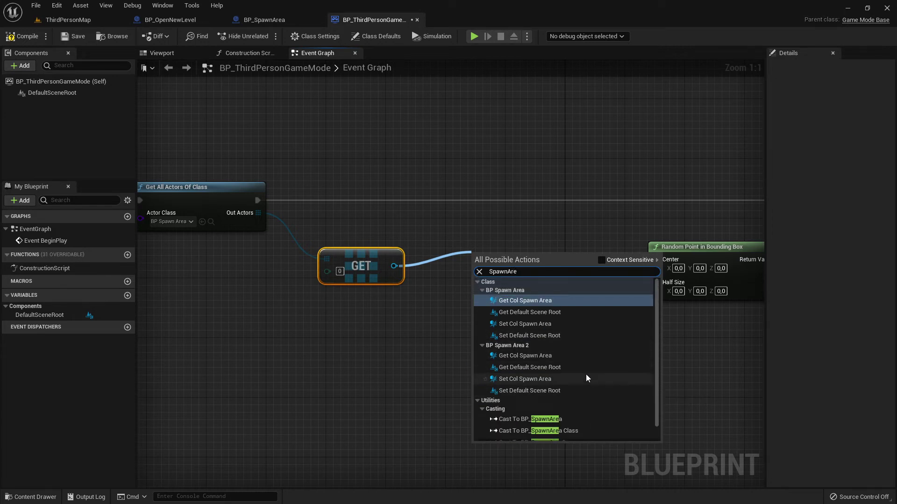
scroll(584, 381, "down", 1)
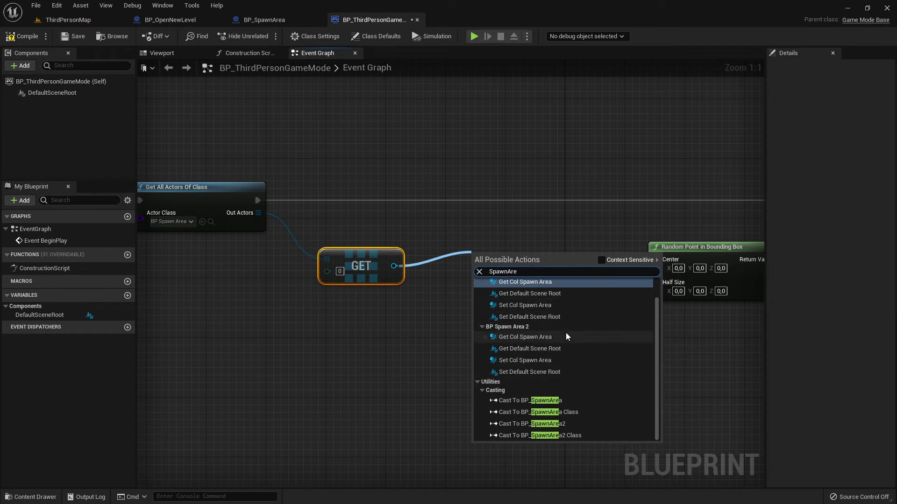
scroll(565, 334, "up", 1)
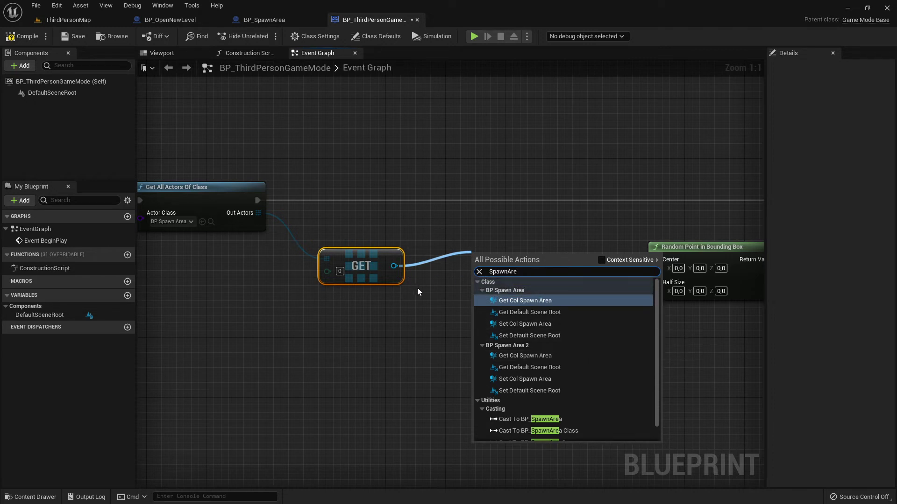
Nudge the GET node left, re-enable Context Sensitive and search its actions for 'Col_Spawn'.
left_click(435, 295)
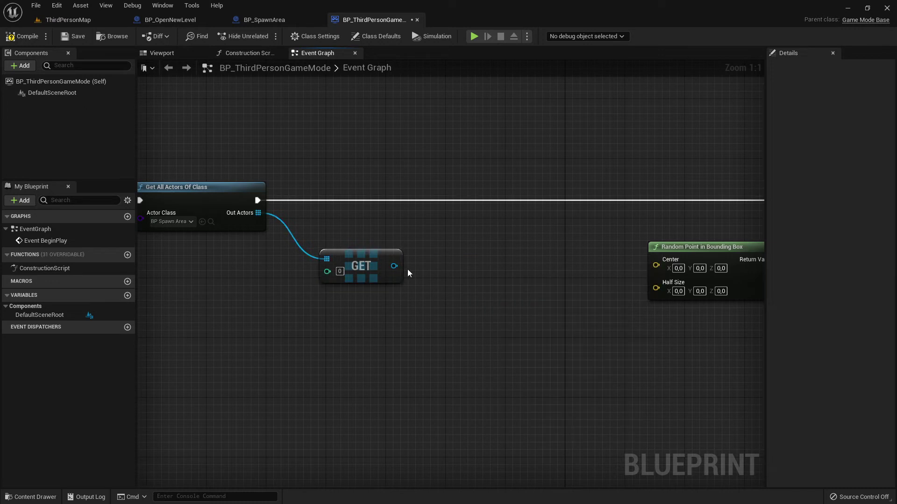
mouse_move(393, 265)
left_mouse_down()
mouse_move(374, 276)
mouse_move(457, 262)
left_mouse_up()
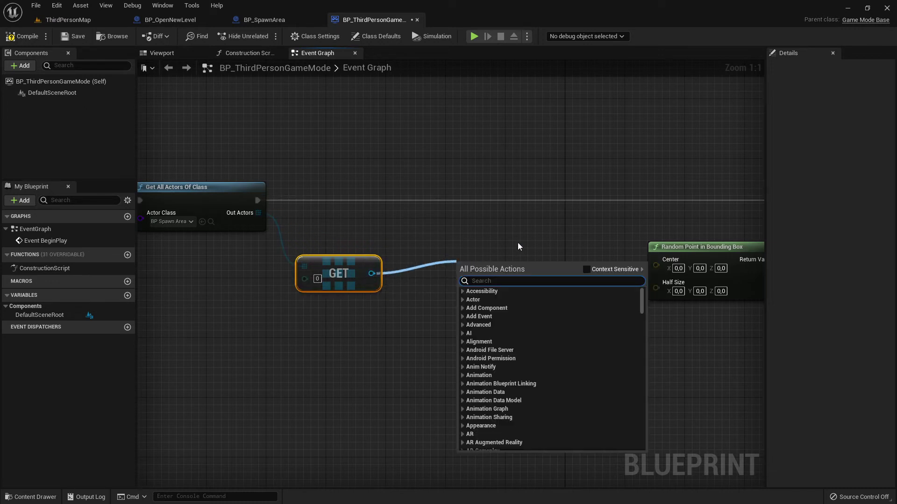
left_click(586, 270)
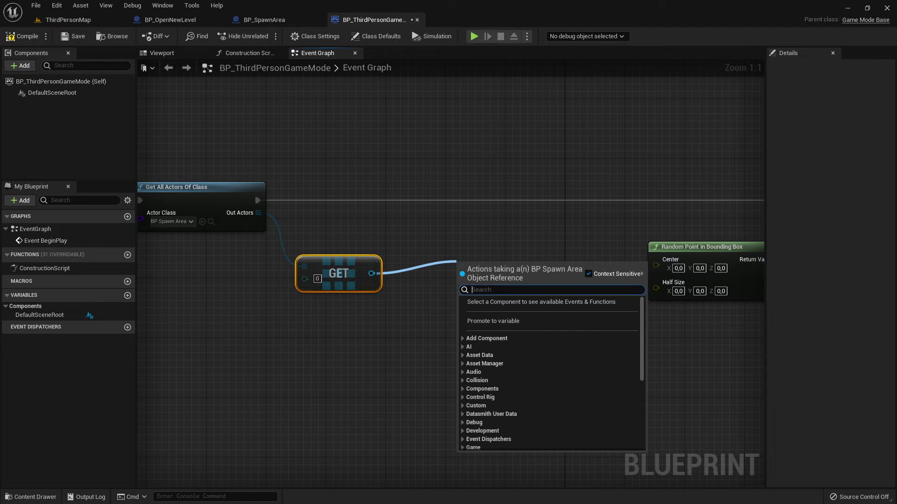
type("Co")
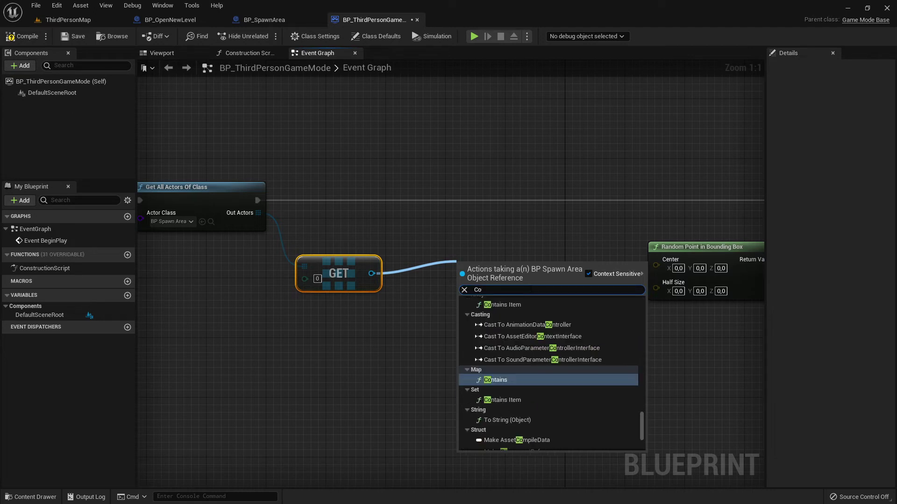
type("l")
type("_:")
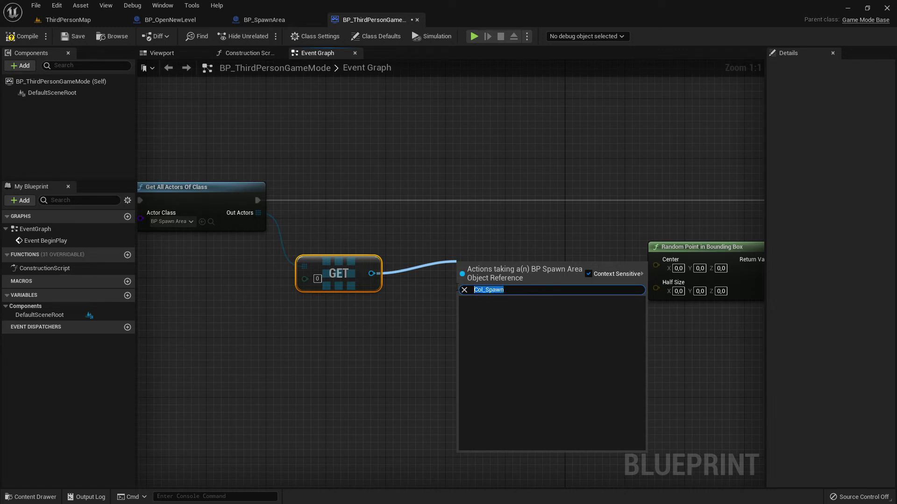
type("Col")
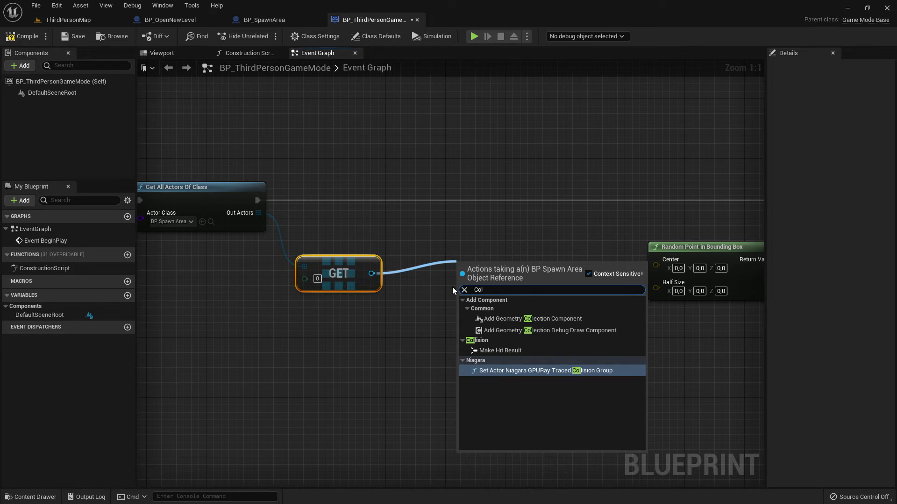
type("_")
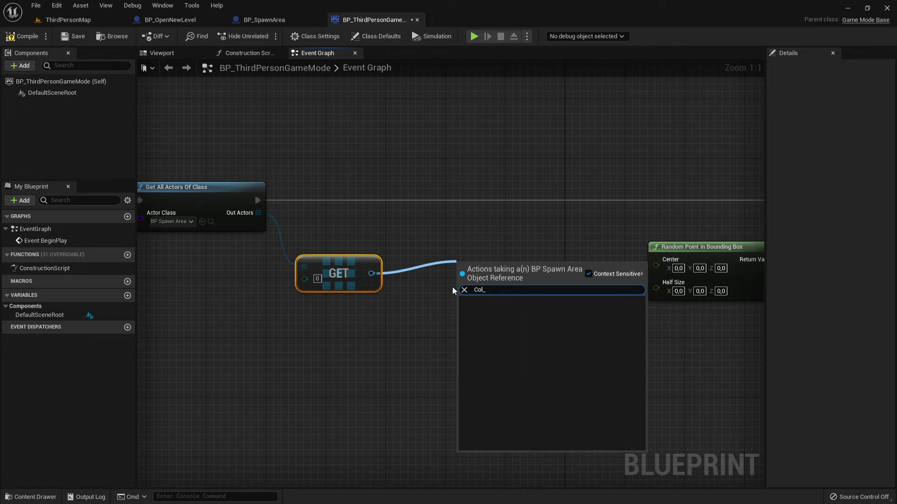
type("Spawn")
Look at Col_SpawnArea's Box Extent in BP_SpawnArea, then go back to BP_ThirdPersonGameMode's graph.
left_click(163, 22)
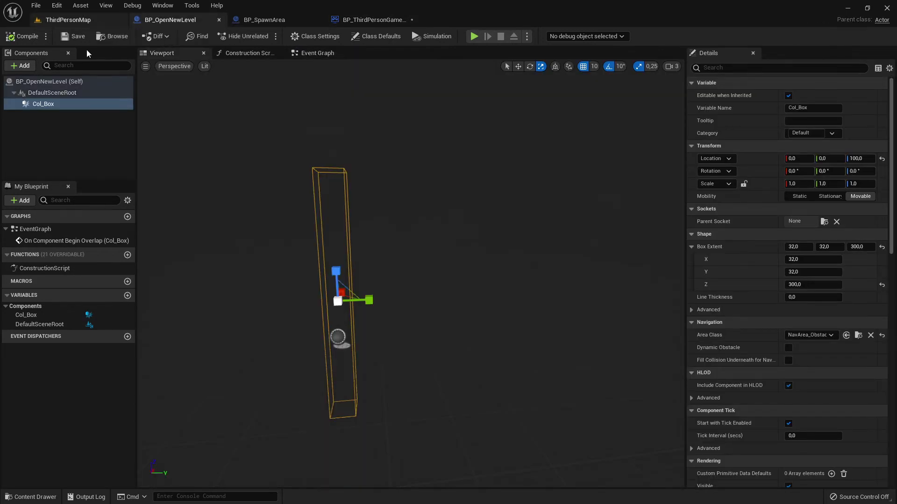
left_click(264, 20)
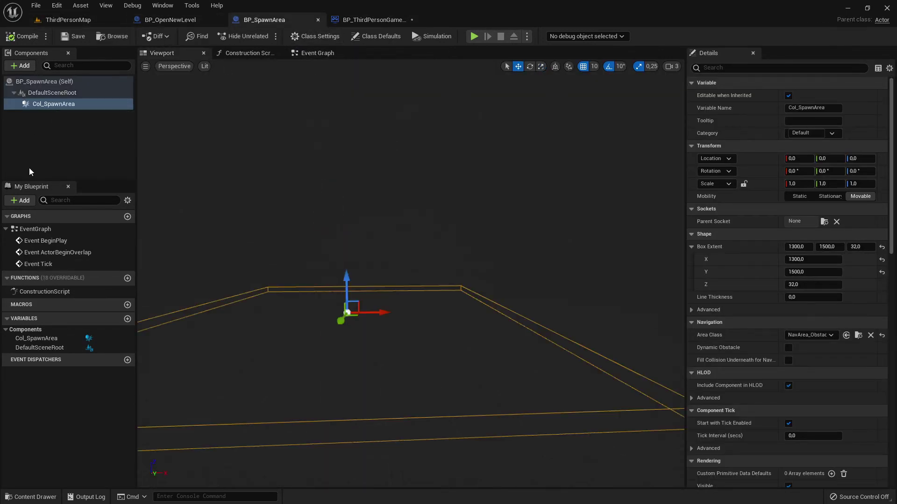
left_click(49, 105)
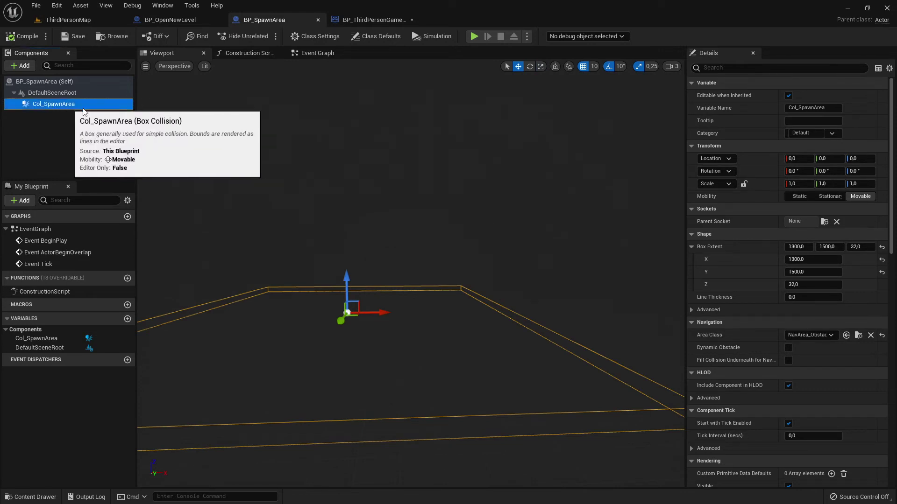
left_click(380, 19)
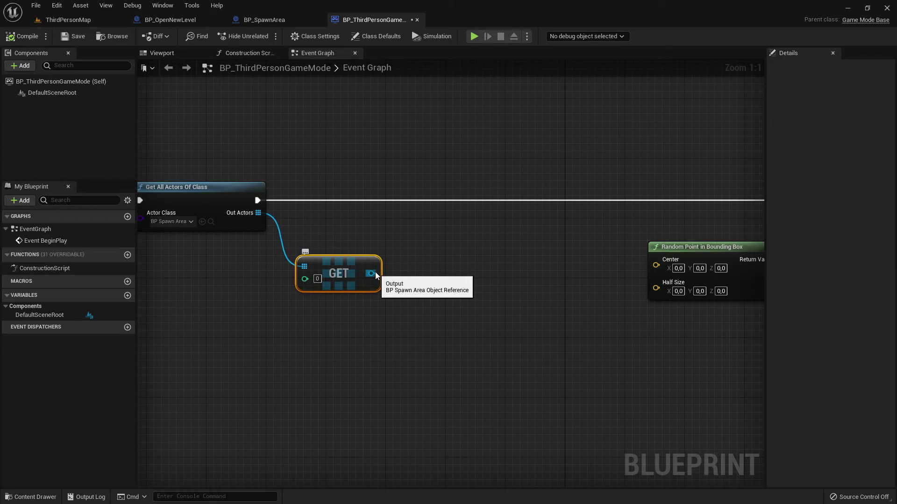
Search the GET output's actions for 'col_spawn' and scroll to the Col Spawn Area getter.
left_click_drag(371, 274, 451, 276)
type("col")
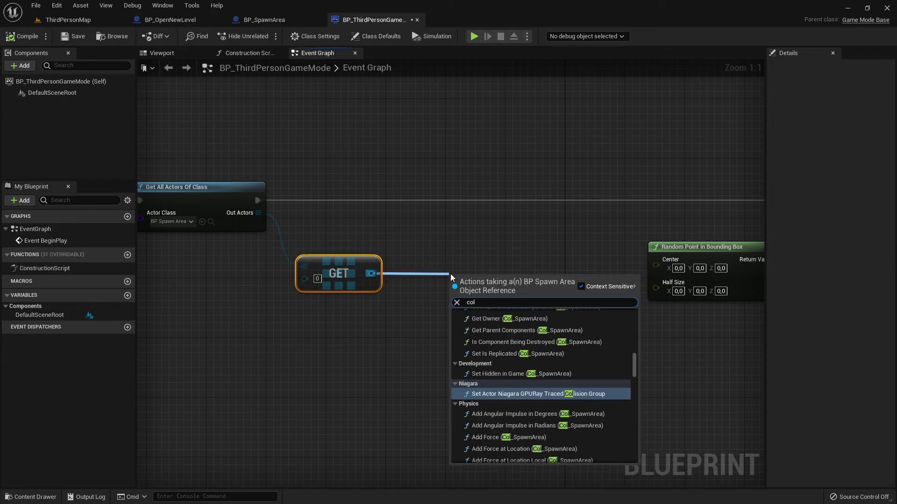
type("_spawn")
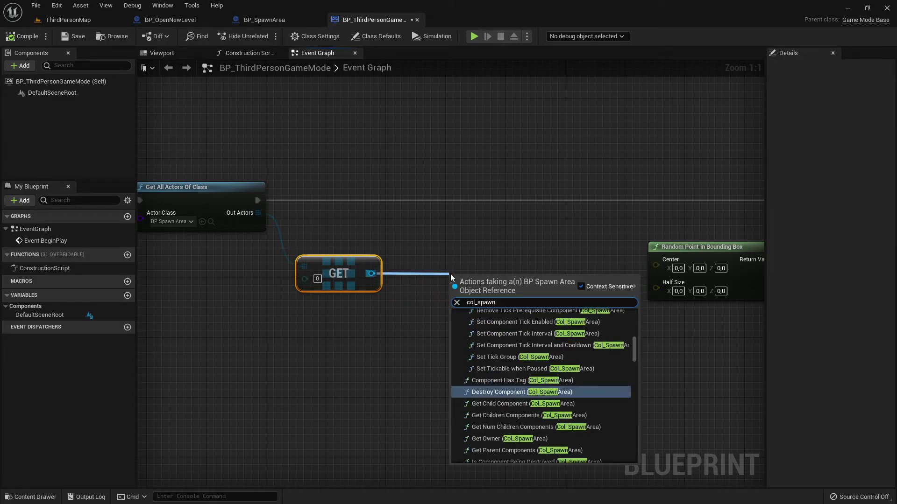
scroll(562, 382, "up", 3)
scroll(511, 329, "up", 3)
scroll(547, 362, "up", 3)
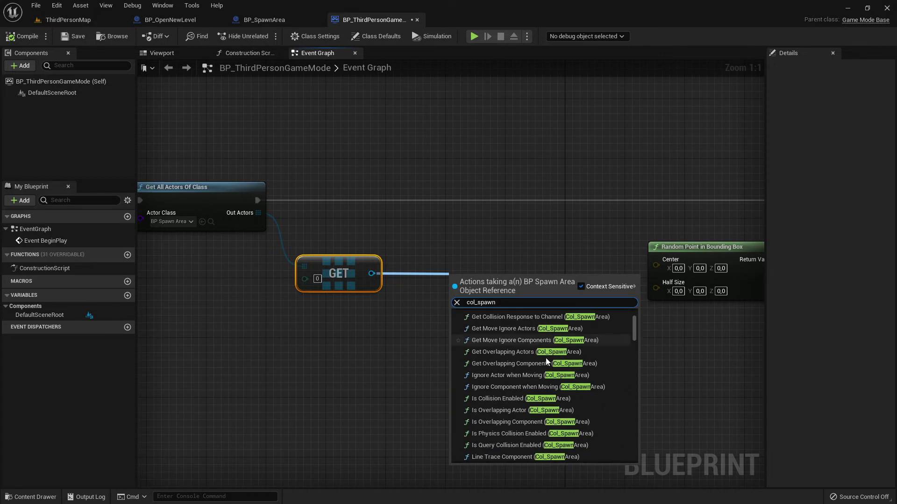
scroll(548, 361, "up", 2)
scroll(601, 379, "down", 5)
scroll(586, 368, "down", 5)
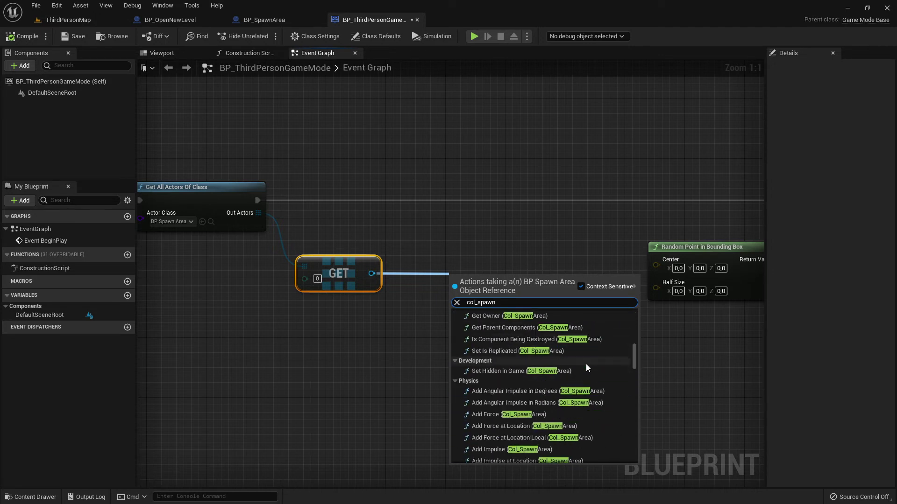
scroll(586, 374, "down", 5)
scroll(588, 383, "down", 5)
scroll(587, 387, "down", 5)
scroll(589, 390, "down", 5)
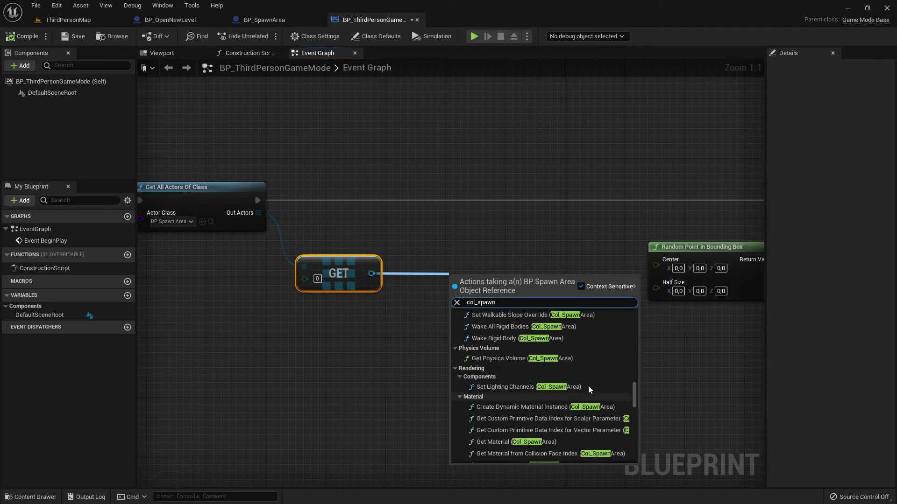
scroll(588, 385, "down", 5)
scroll(589, 389, "down", 5)
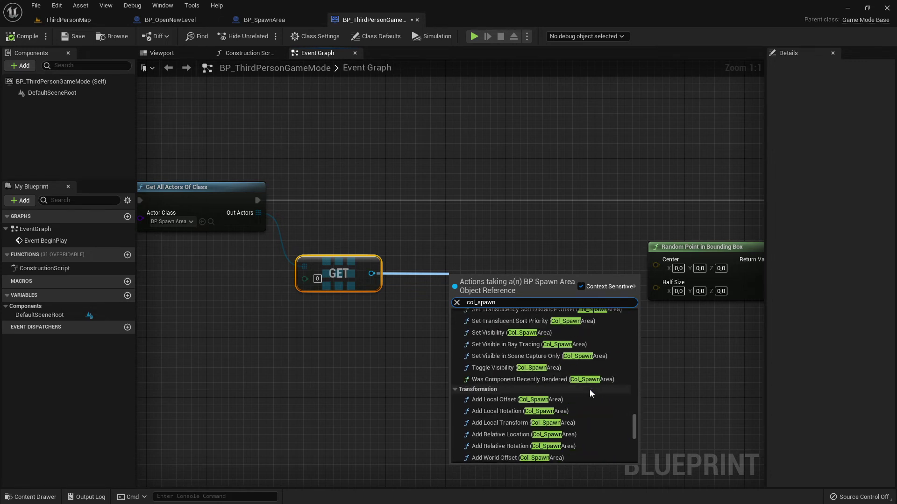
scroll(590, 392, "down", 5)
scroll(589, 434, "down", 5)
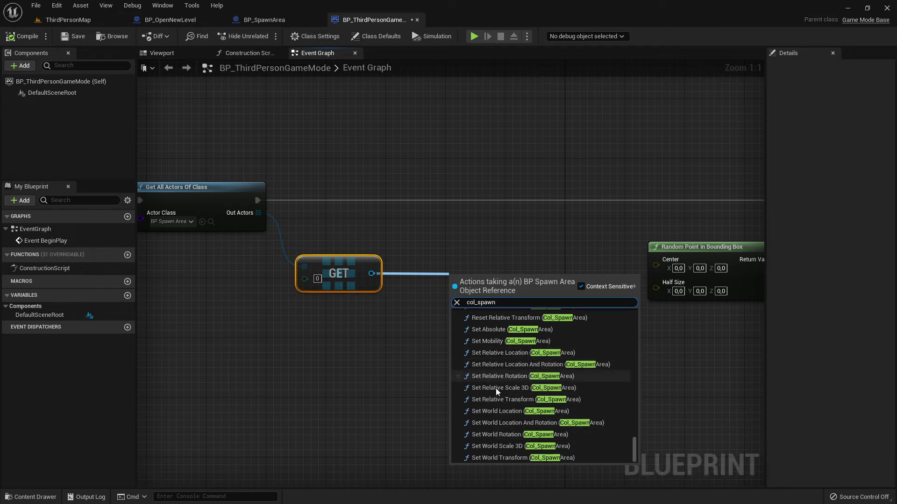
Add the Col Spawn Area getter and delete the extra Set Relative Rotation node.
left_click(508, 377)
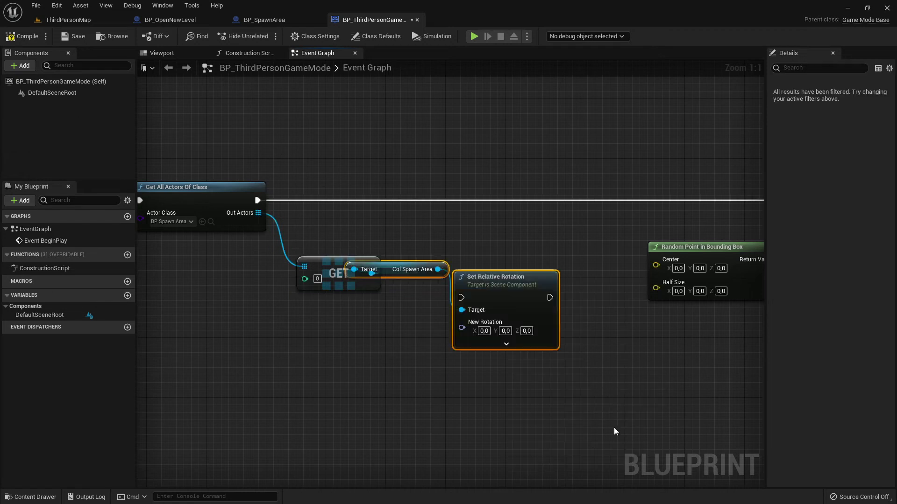
left_click_drag(467, 278, 542, 360)
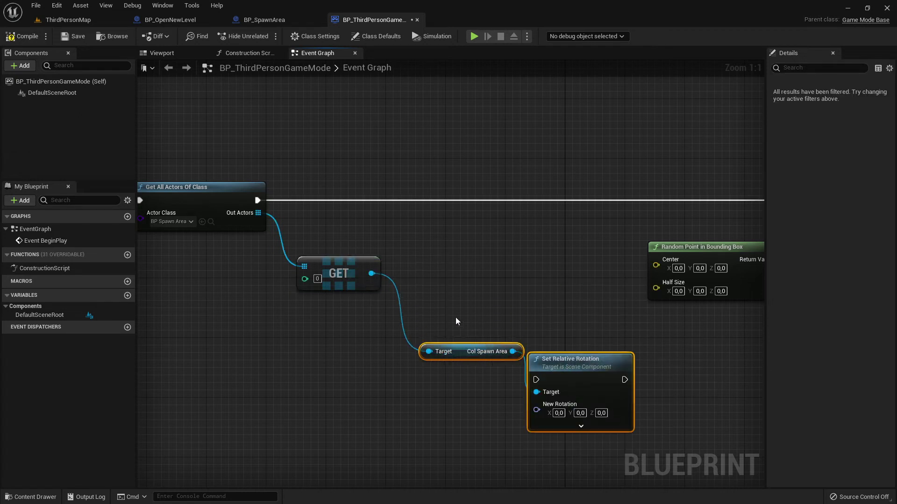
left_click_drag(409, 332, 500, 427, "ctrl")
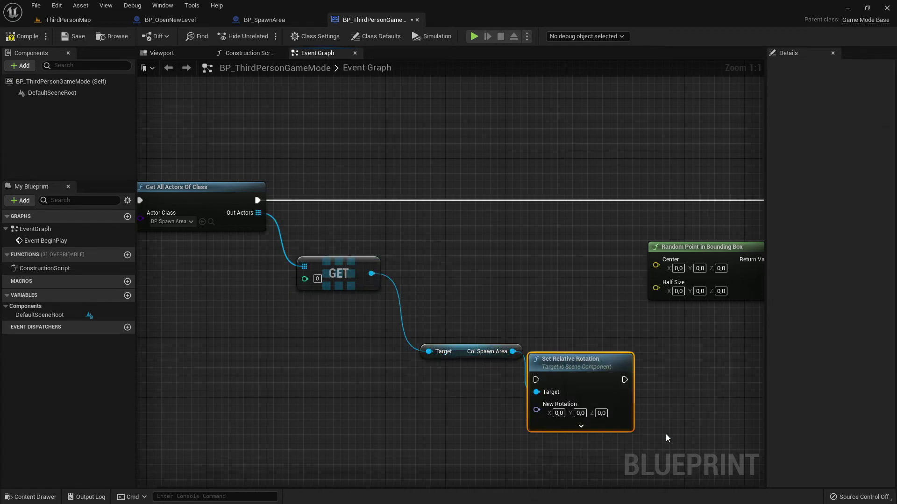
key("Delete")
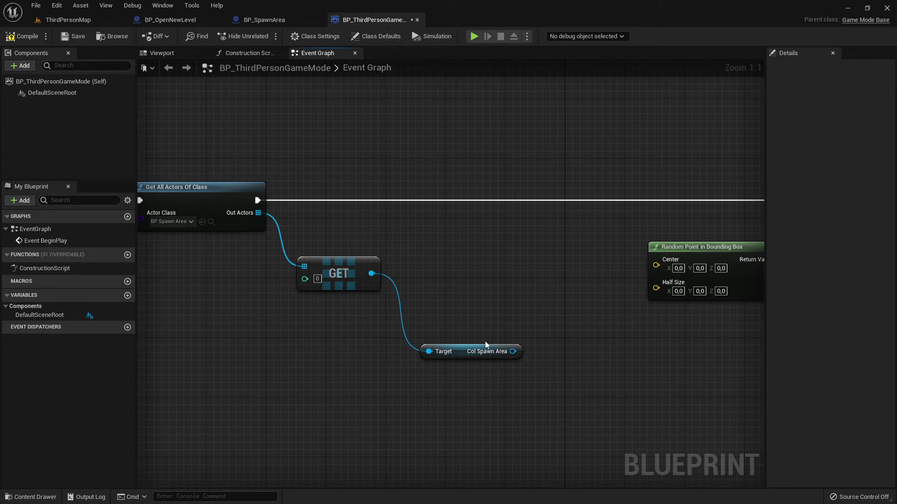
Straighten GET and Col Spawn Area into one row with Q and move them lower.
double_click(457, 360)
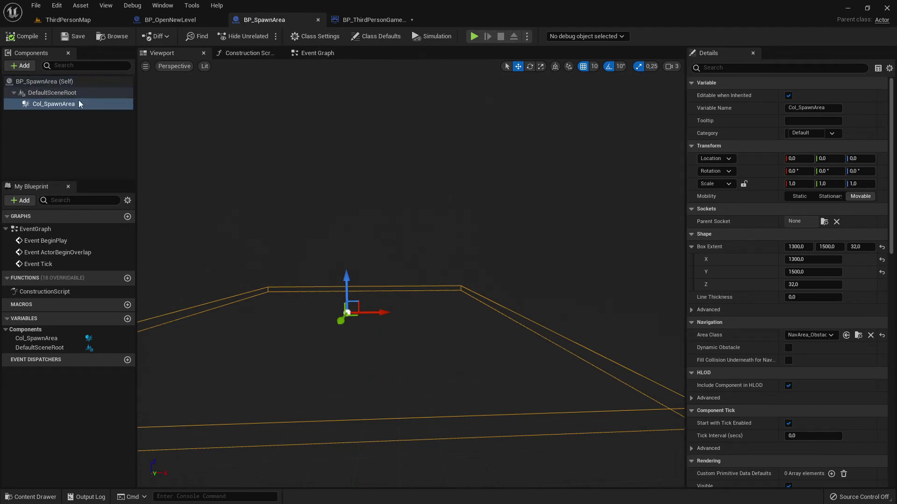
left_click(368, 18)
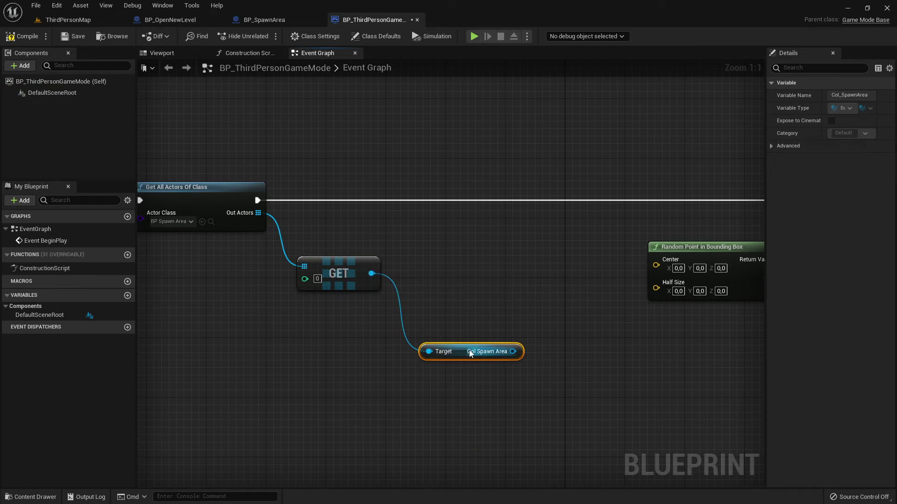
mouse_move(467, 352)
left_mouse_down()
mouse_move(478, 332)
mouse_move(448, 281)
left_mouse_up()
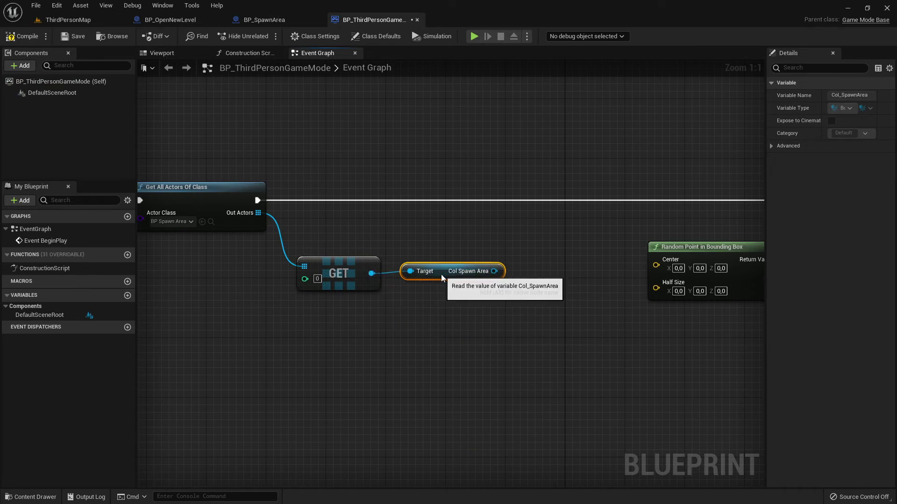
left_click_drag(292, 250, 486, 316)
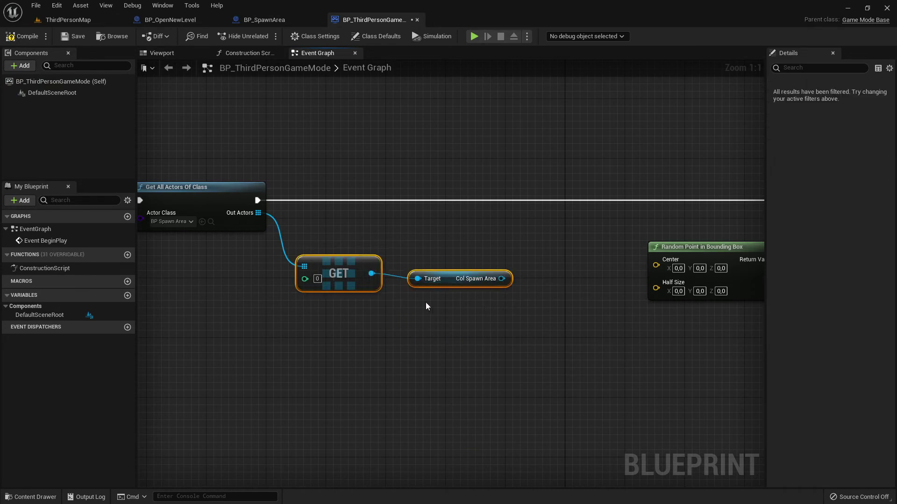
key("q")
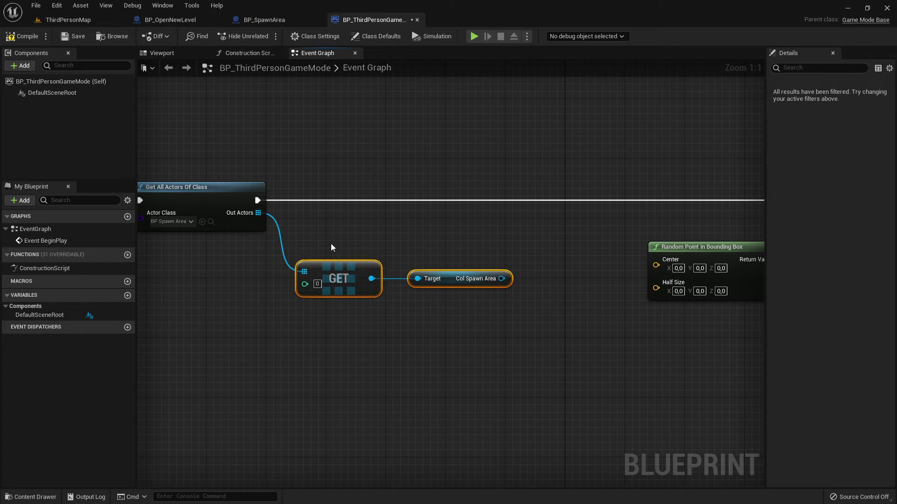
left_click_drag(351, 275, 343, 359)
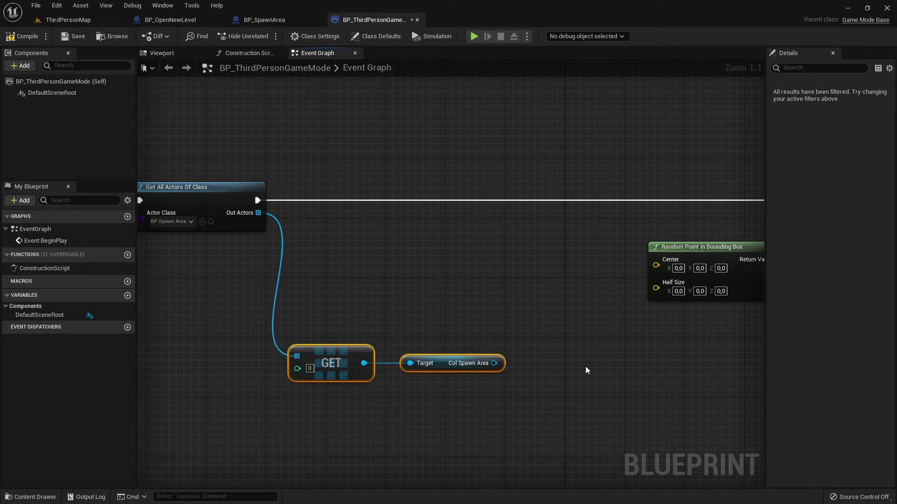
Recheck Col_SpawnArea's 1300 × 1500 × 32 extent, pan the graph, then reopen BP_SpawnArea.
left_click(266, 20)
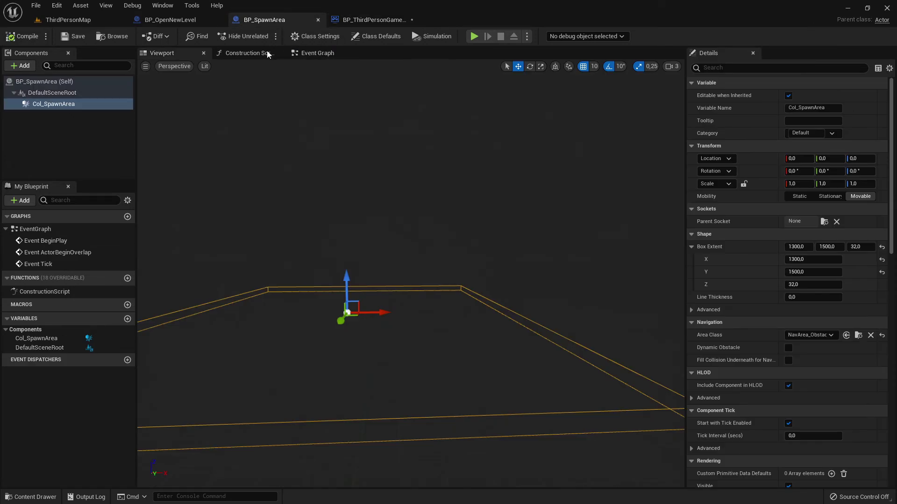
left_click(93, 103)
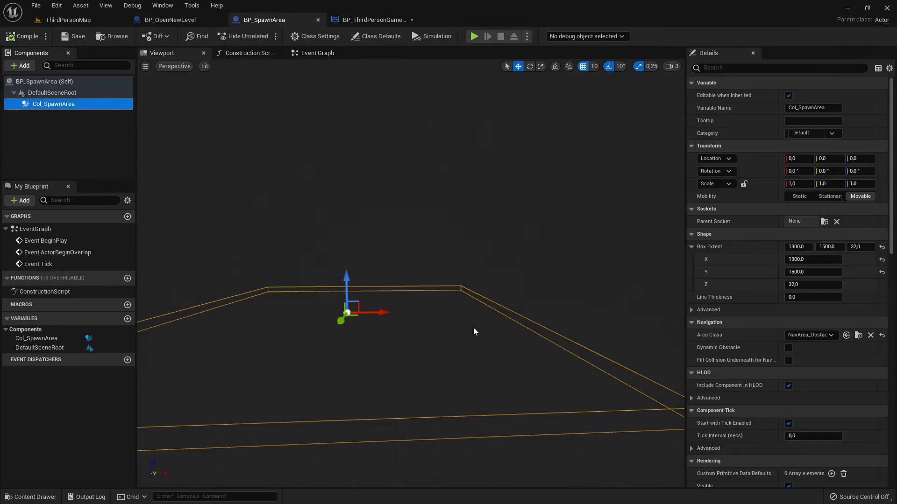
left_click(336, 23)
right_click_drag(549, 294, 449, 294)
left_click(515, 275)
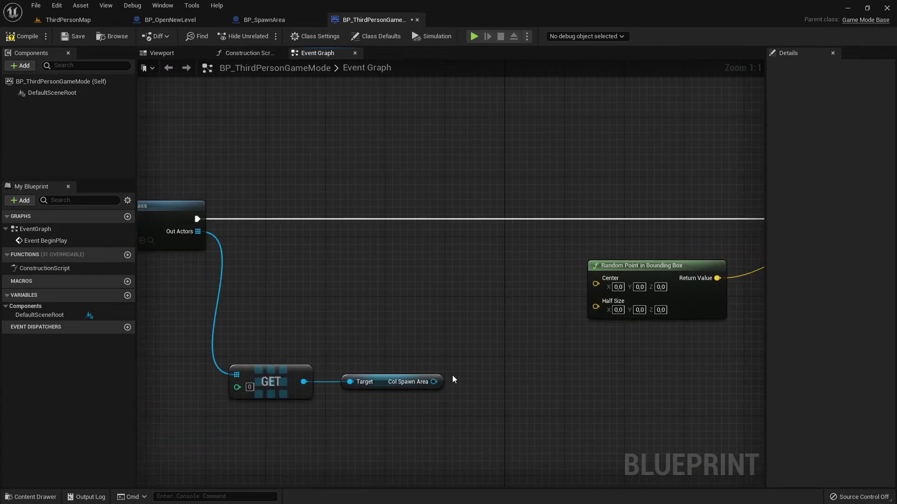
left_click(68, 20)
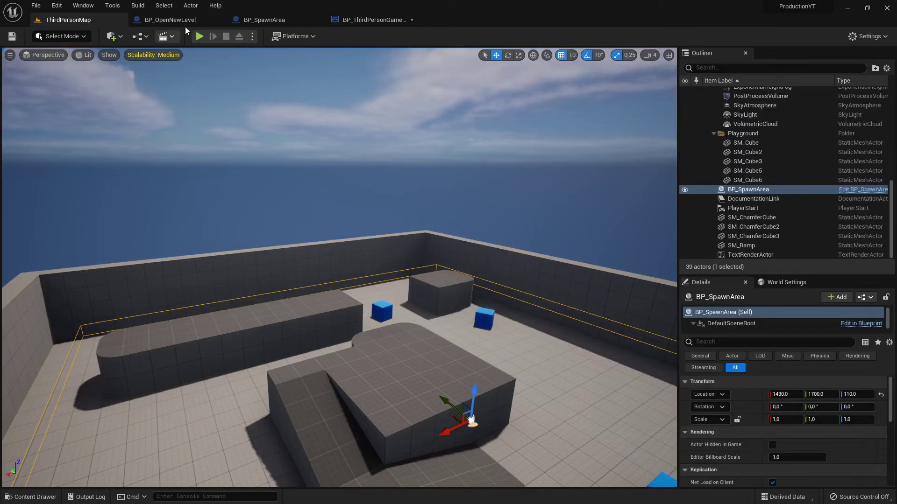
left_click(170, 20)
left_click(264, 19)
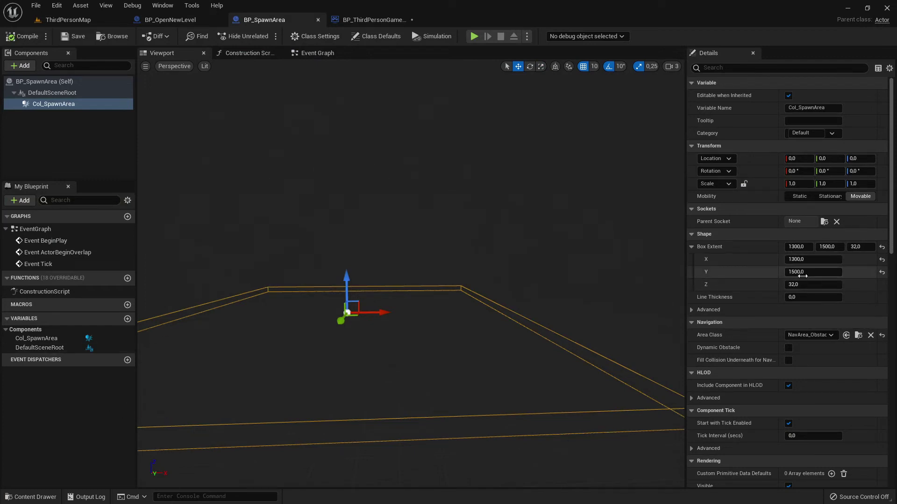
Add a Get Box Extent node off Col Spawn Area in the game mode's event graph and straighten its wire.
left_click(342, 21)
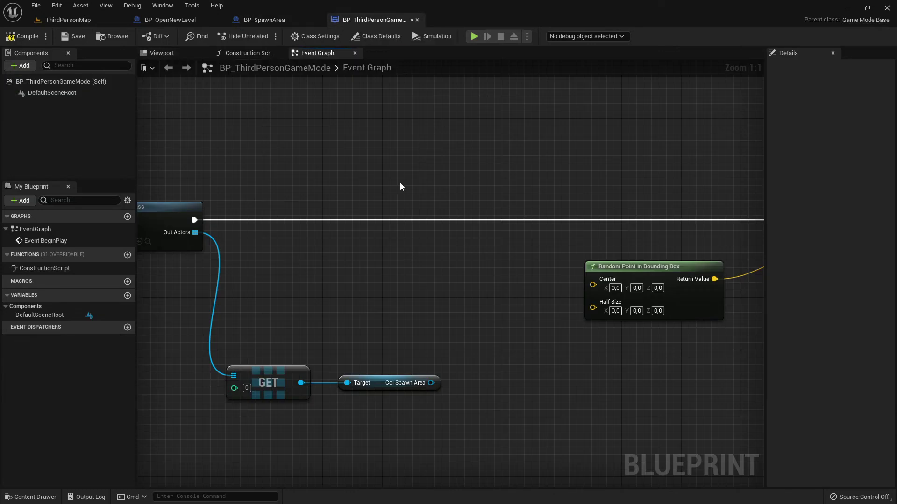
left_click_drag(430, 383, 476, 355)
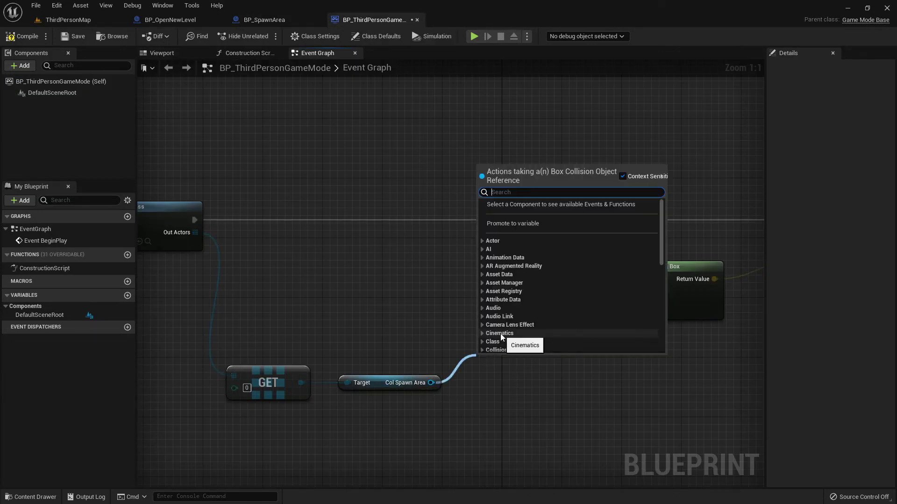
type("box ex")
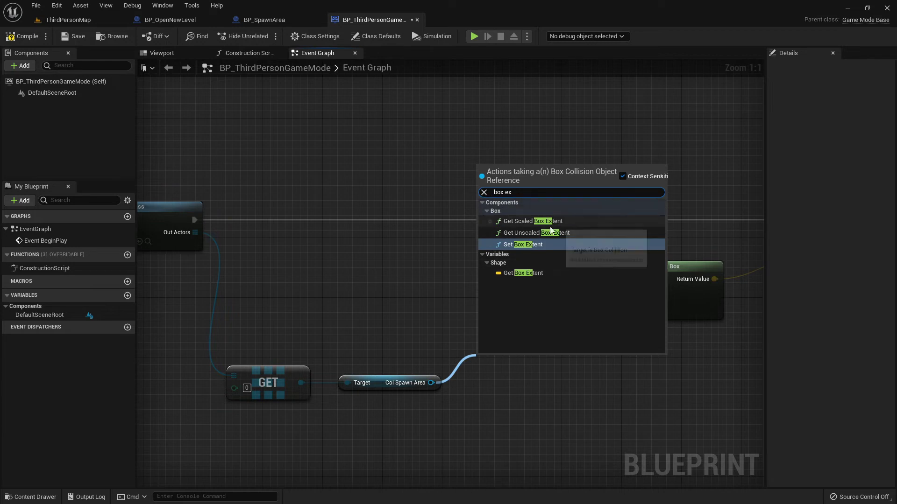
left_click(527, 273)
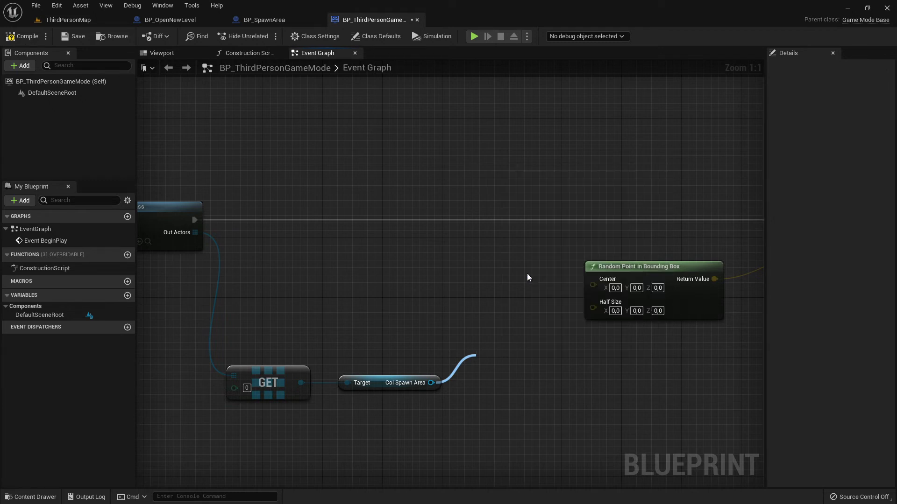
left_click_drag(290, 369, 614, 402)
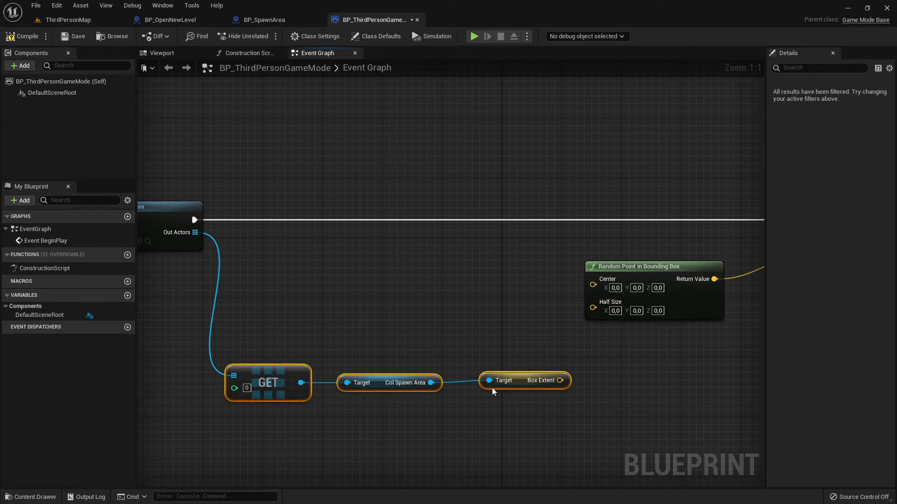
key("q")
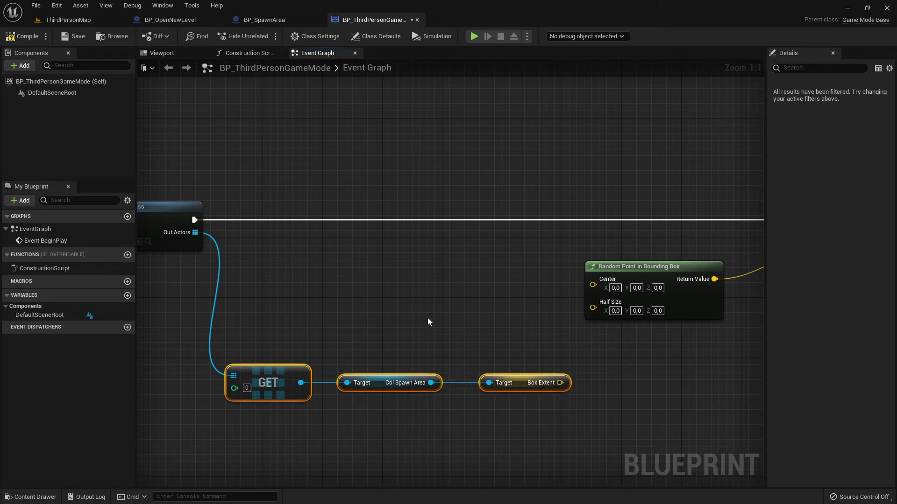
Line up the GET, Col Spawn Area and Box Extent nodes beside Random Point in Bounding Box's Half Size input.
right_click_drag(353, 365, 379, 336)
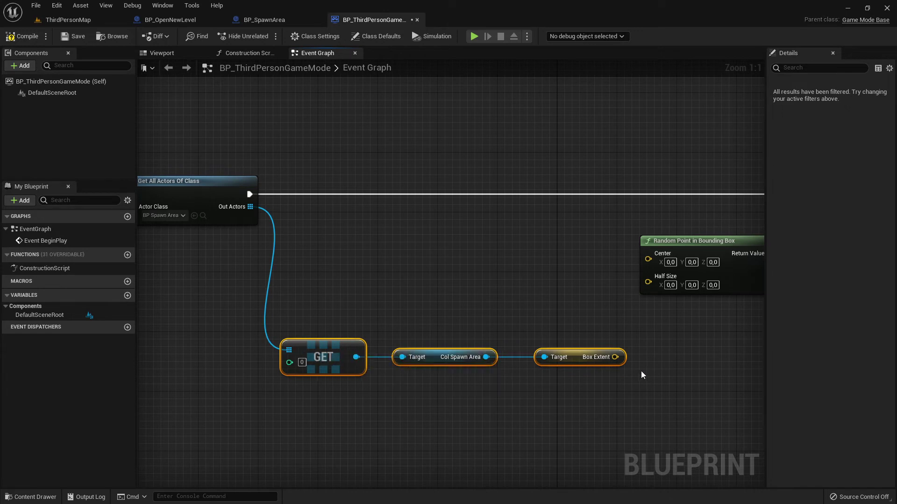
right_click_drag(472, 318, 454, 297)
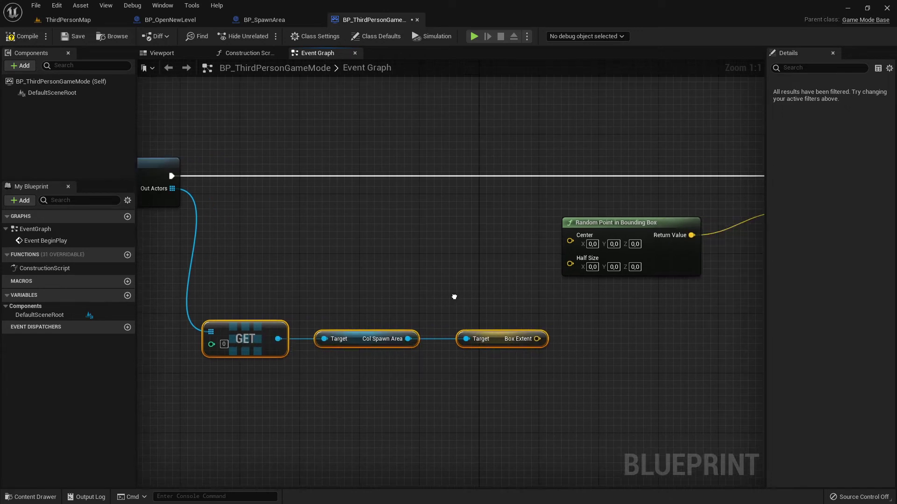
mouse_move(495, 337)
left_mouse_down()
mouse_move(465, 319)
mouse_move(570, 258)
left_mouse_up()
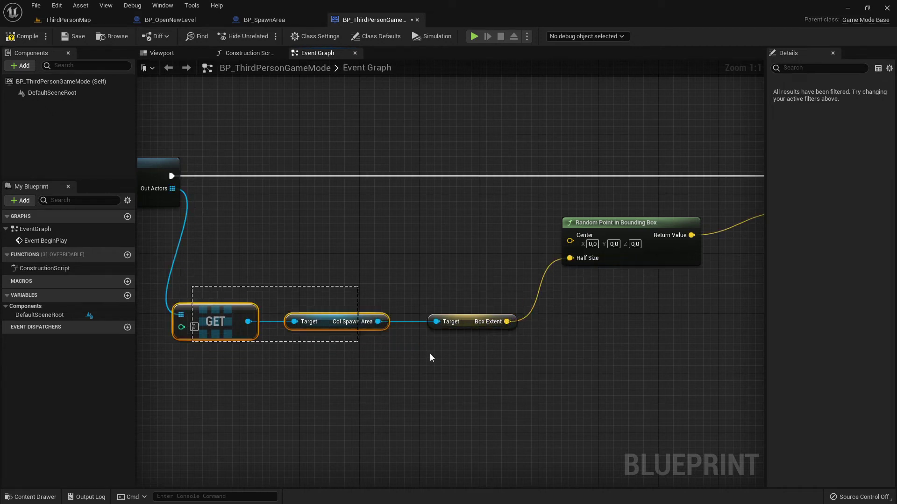
left_click_drag(469, 318, 492, 288)
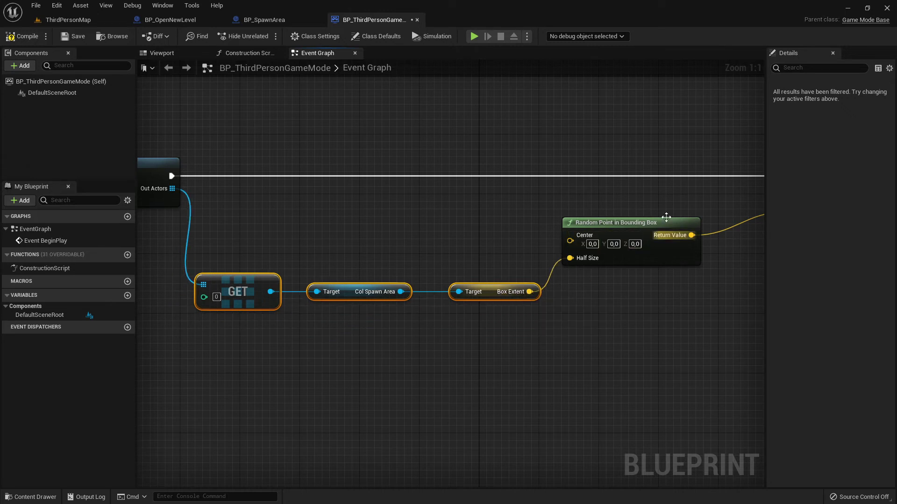
left_click(664, 342)
right_click_drag(658, 303, 543, 345)
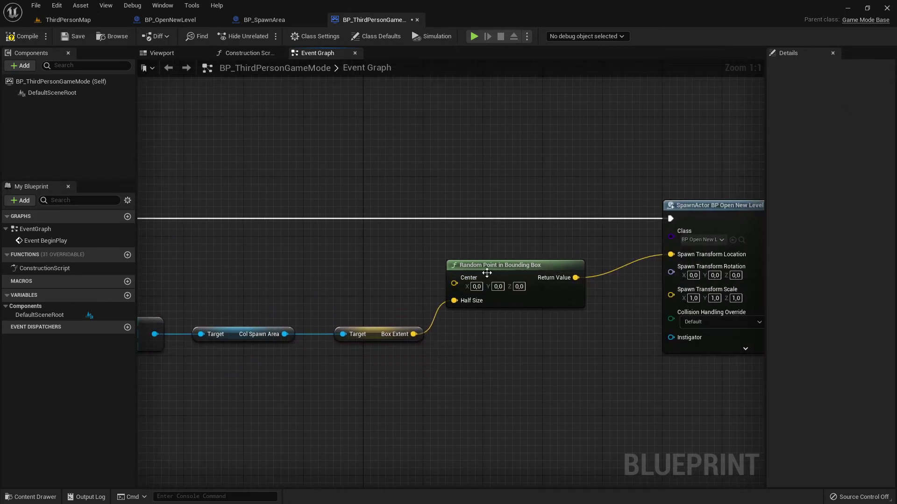
left_click_drag(449, 246, 587, 334)
right_click_drag(489, 365, 632, 350)
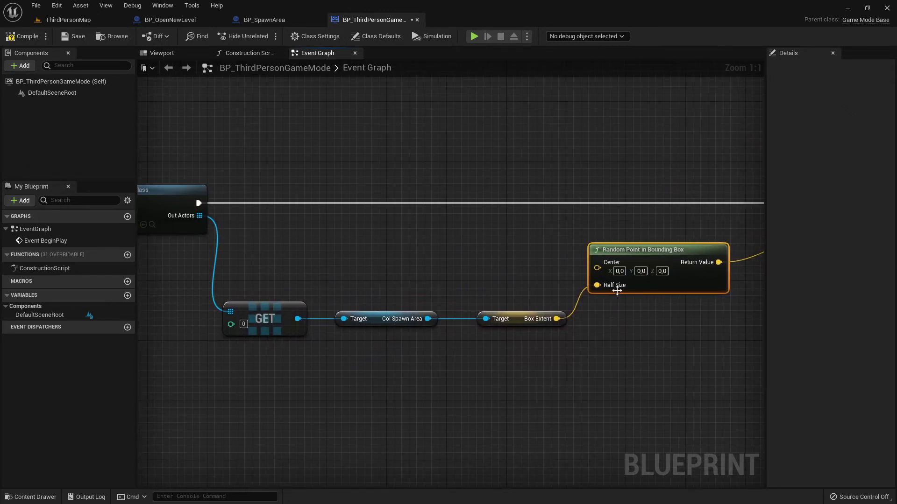
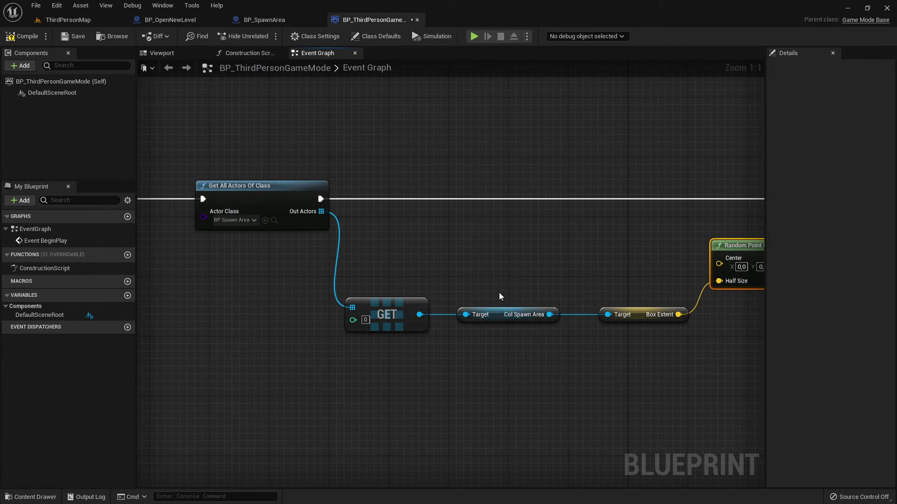
Inspect the spawn area Blueprint's Col_SpawnArea, class defaults and DefaultSceneRoot component.
left_click_drag(499, 296, 562, 344)
right_click_drag(562, 343, 359, 391)
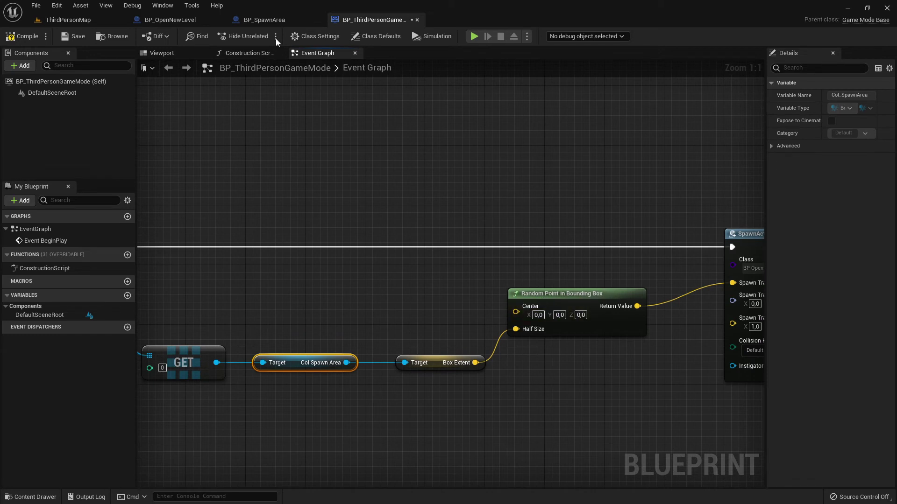
left_click(275, 20)
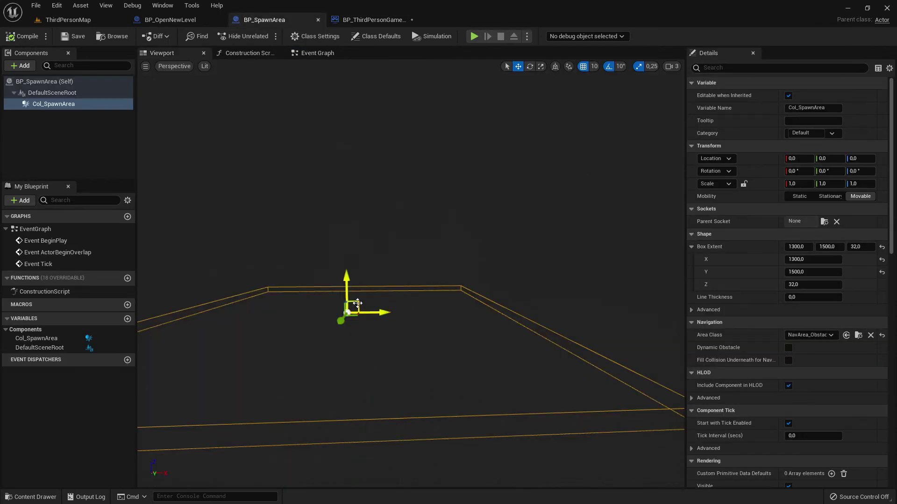
left_click(54, 104)
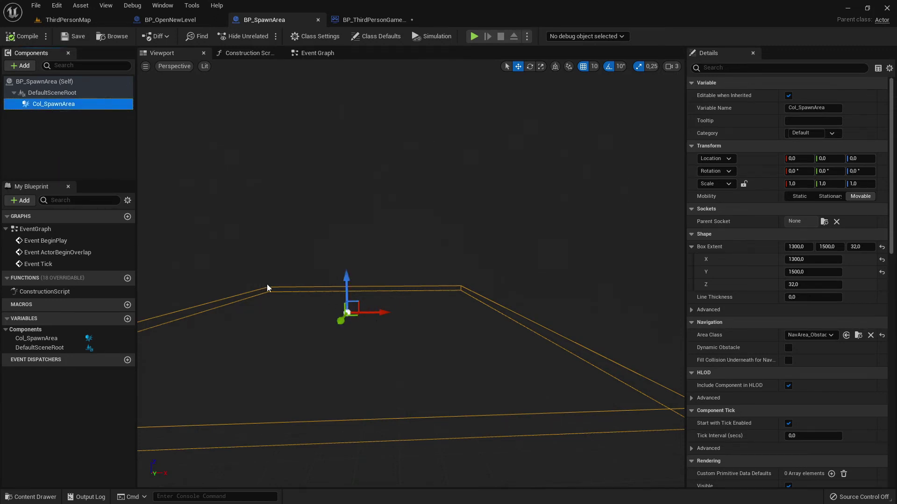
left_click(47, 82)
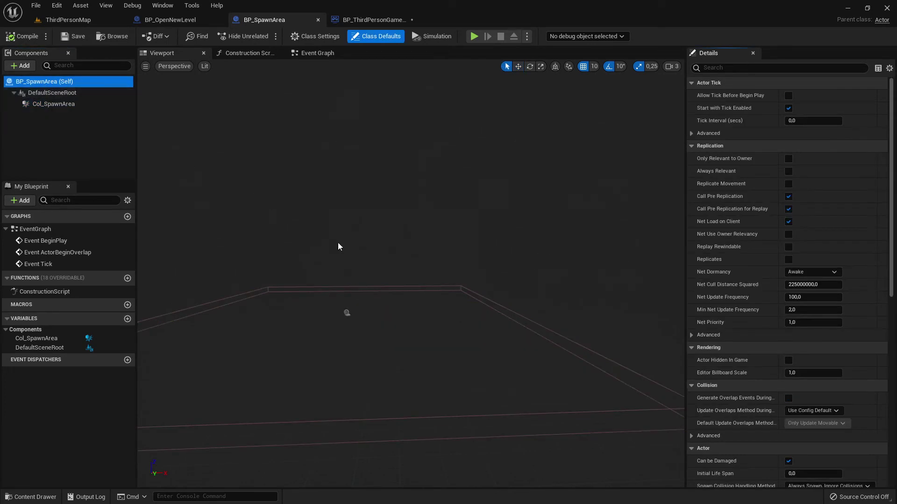
left_click(51, 92)
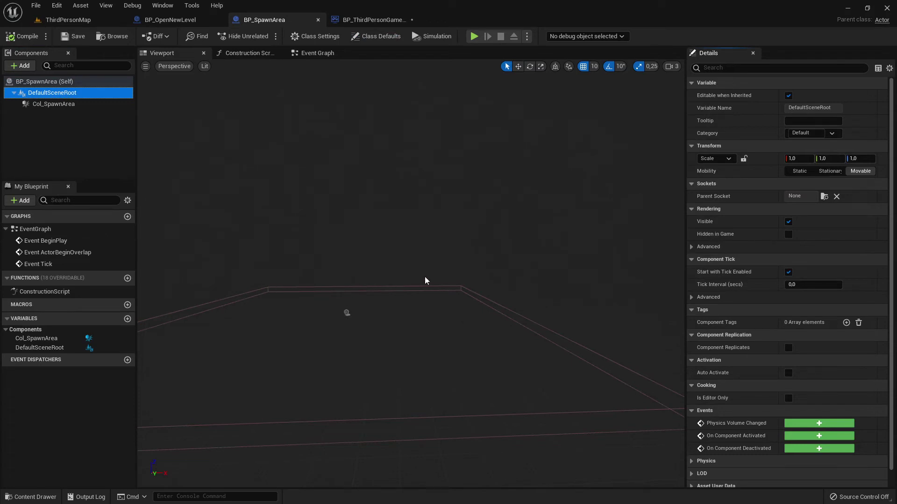
Add a Get Root Component node from the GET array item, placed above Col Spawn Area.
left_click(374, 19)
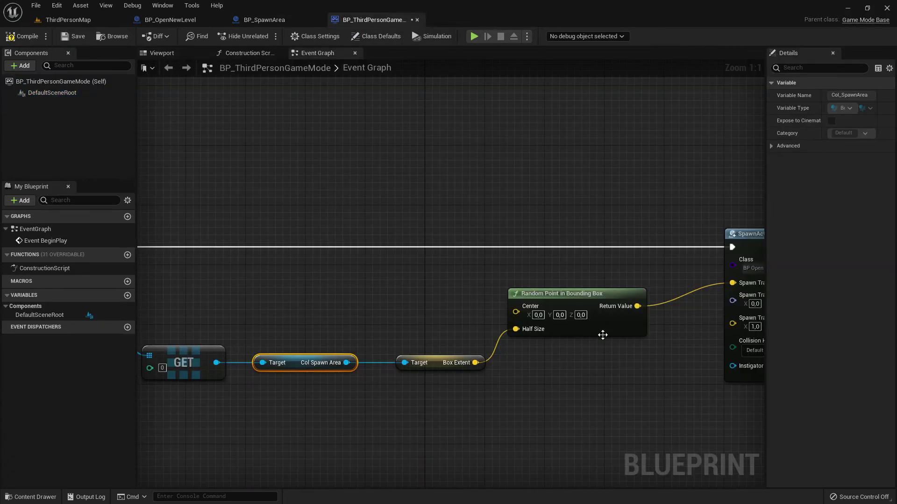
right_click_drag(400, 316, 474, 289)
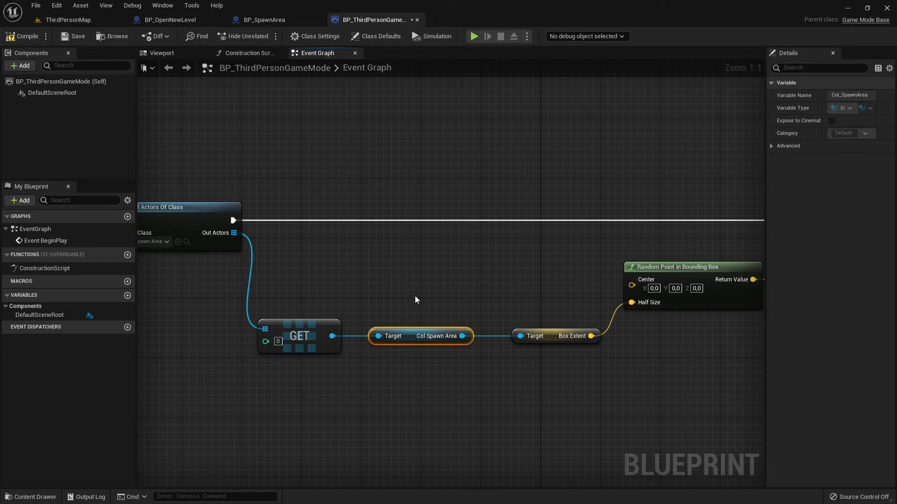
left_click_drag(334, 336, 412, 282)
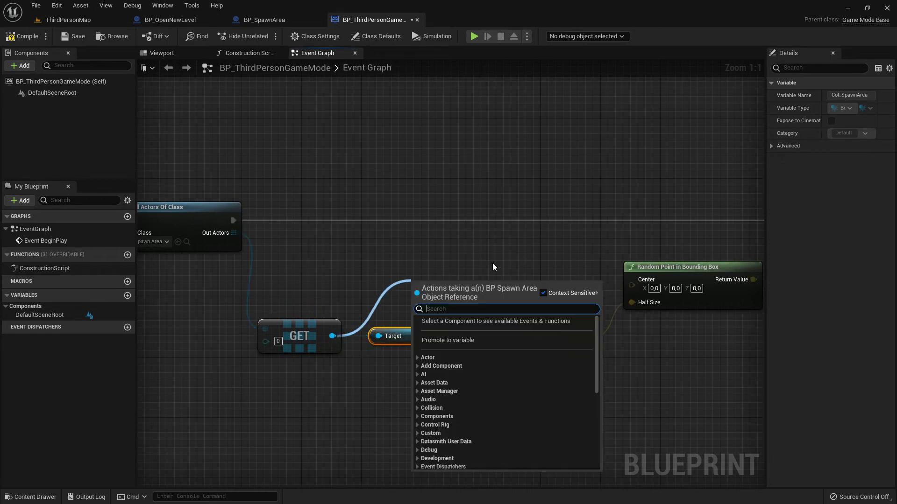
type("root")
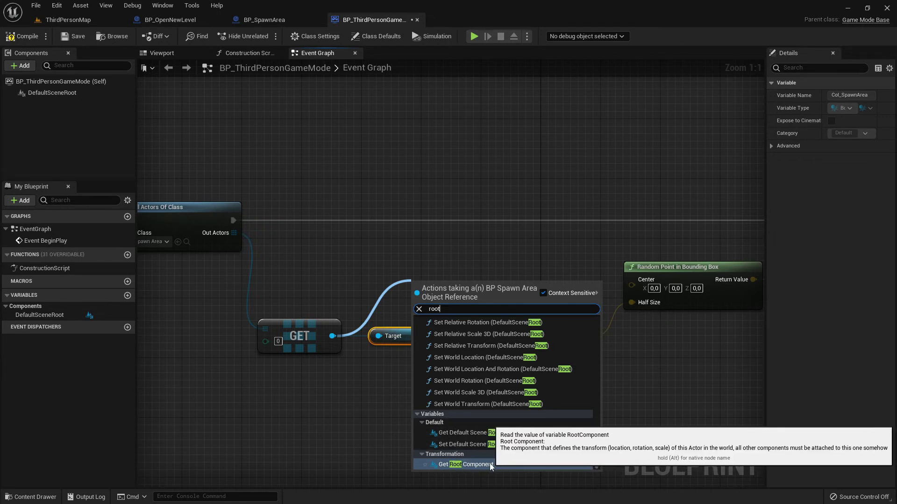
left_click(470, 464)
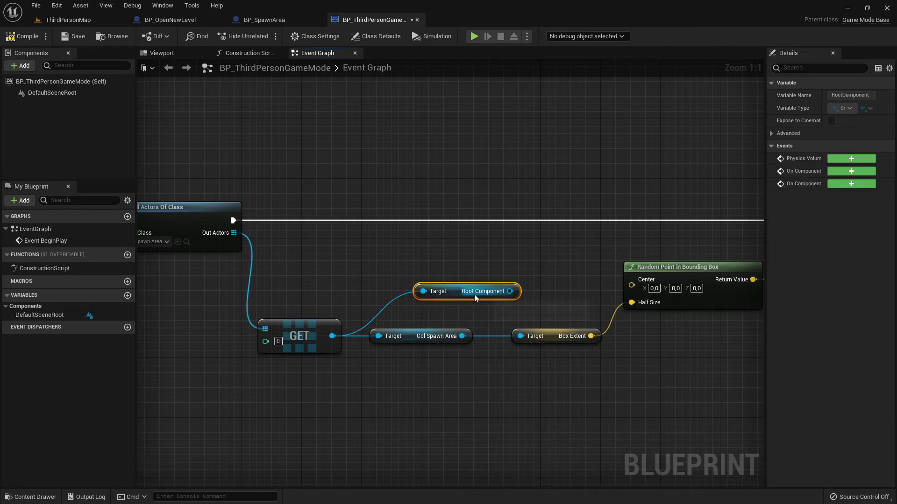
left_click_drag(475, 294, 432, 298)
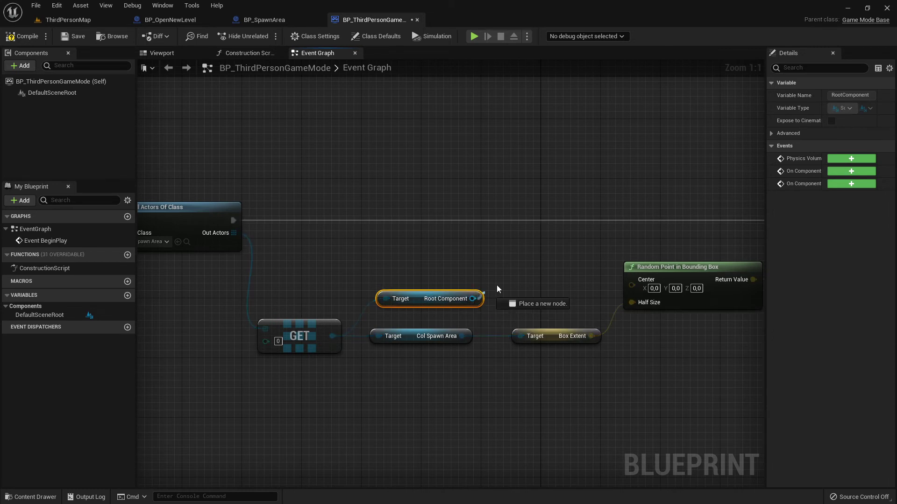
Wire Root Component into Get Relative Location, feed it to Random Point's Center, and select the nodes.
left_click_drag(475, 298, 519, 270)
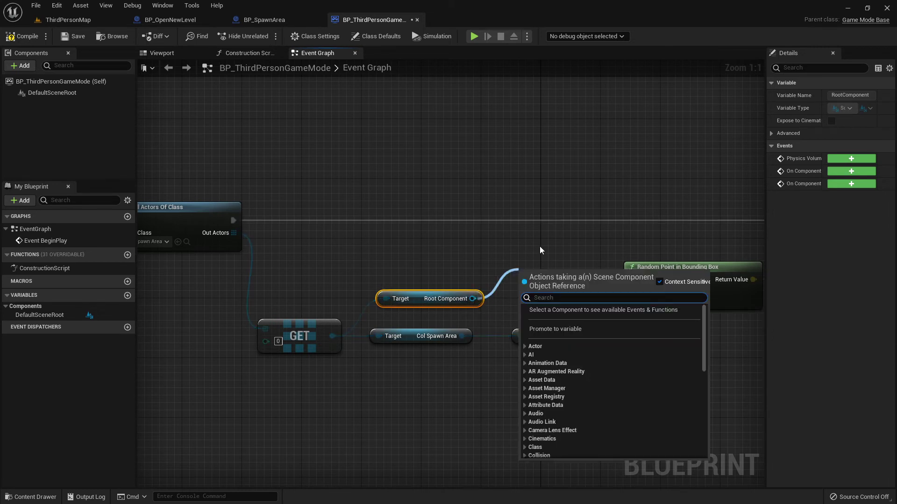
type("loc")
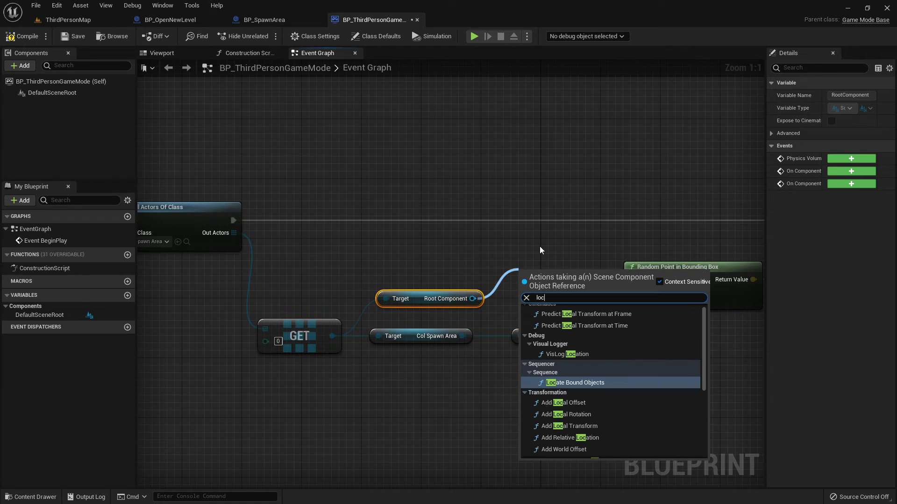
type("ation")
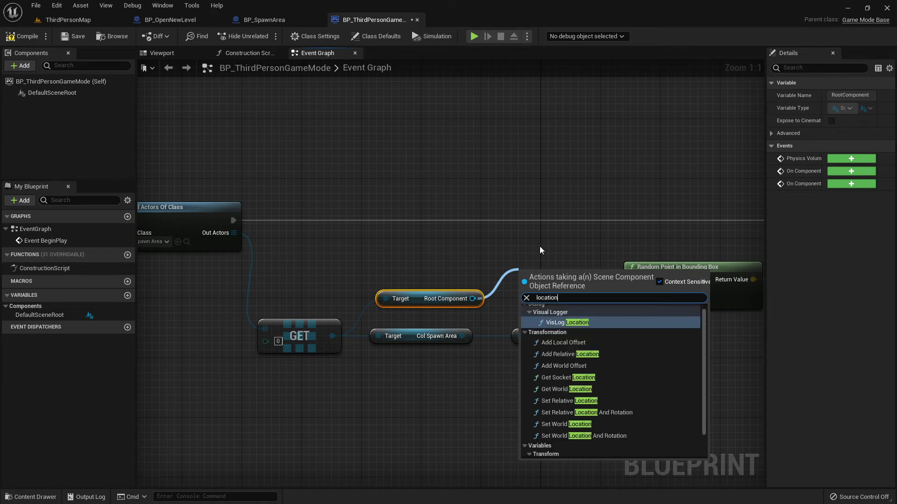
scroll(620, 374, "down", 1)
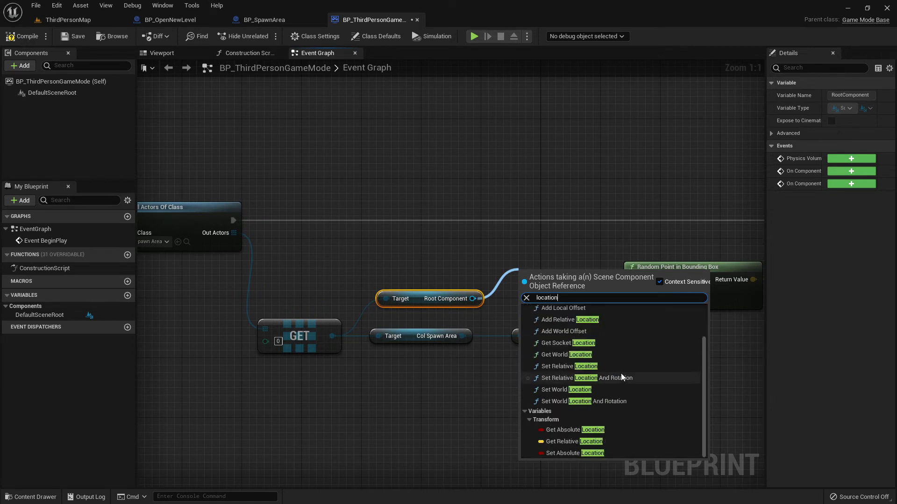
left_click(567, 443)
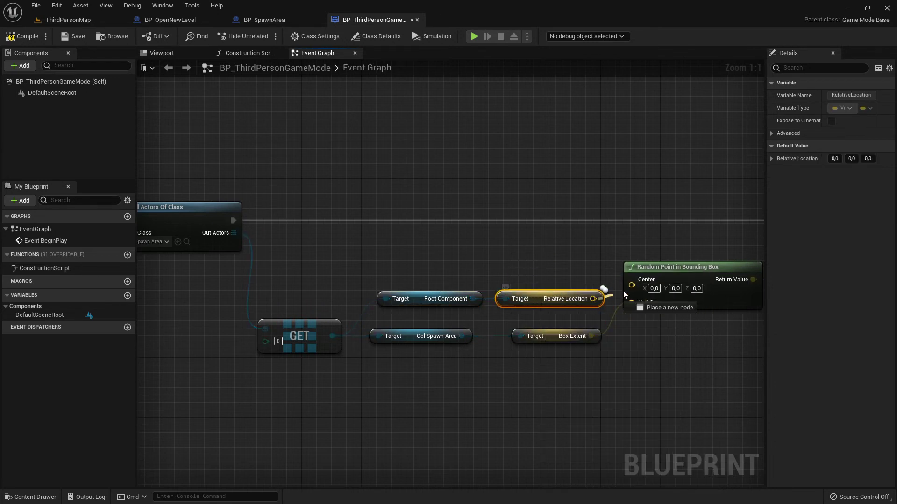
left_click_drag(592, 298, 631, 280)
left_click(421, 298, "shift")
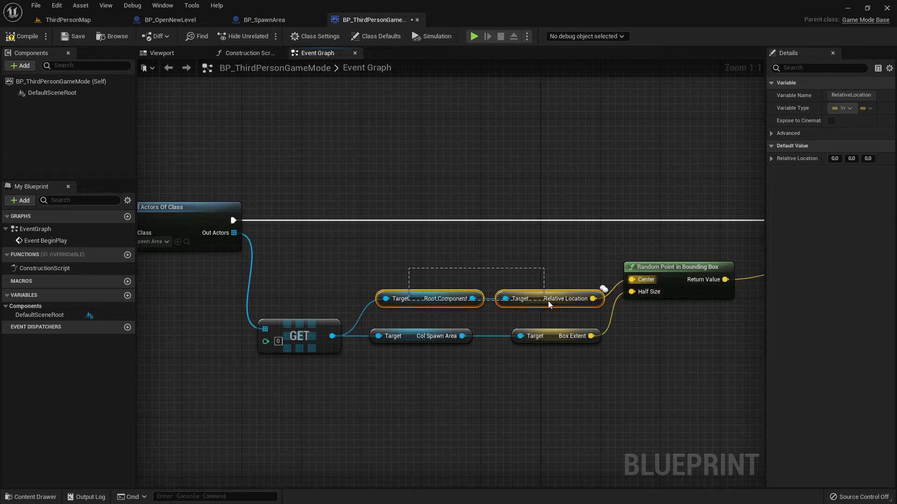
left_click_drag(552, 298, 537, 276)
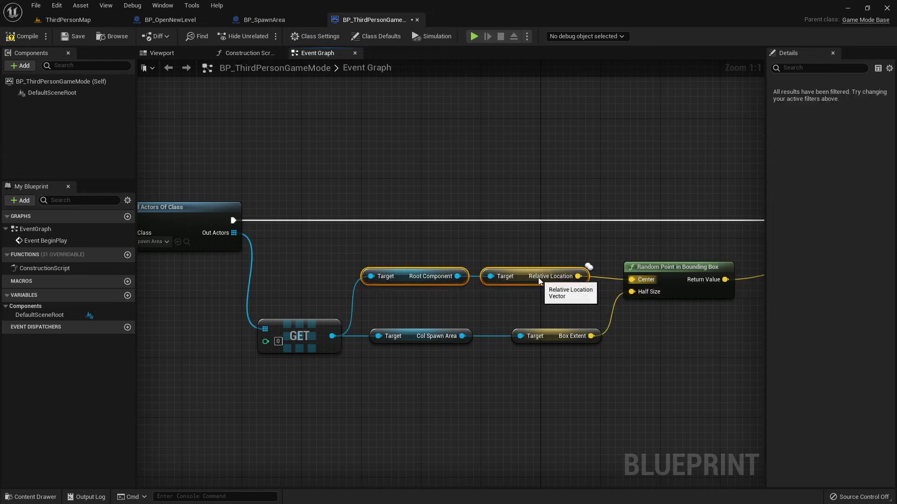
left_click(683, 282, "shift")
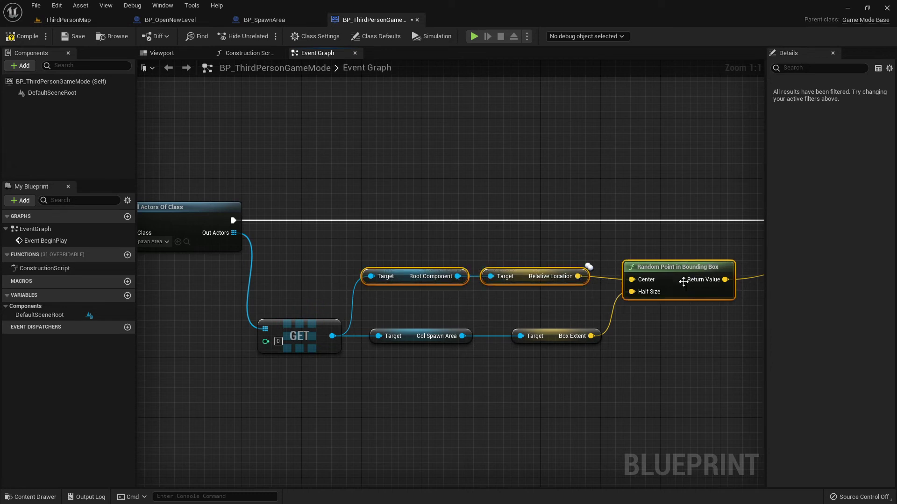
Straighten the Center link with Q and rearrange the GET, Target and Random Point nodes.
key("q")
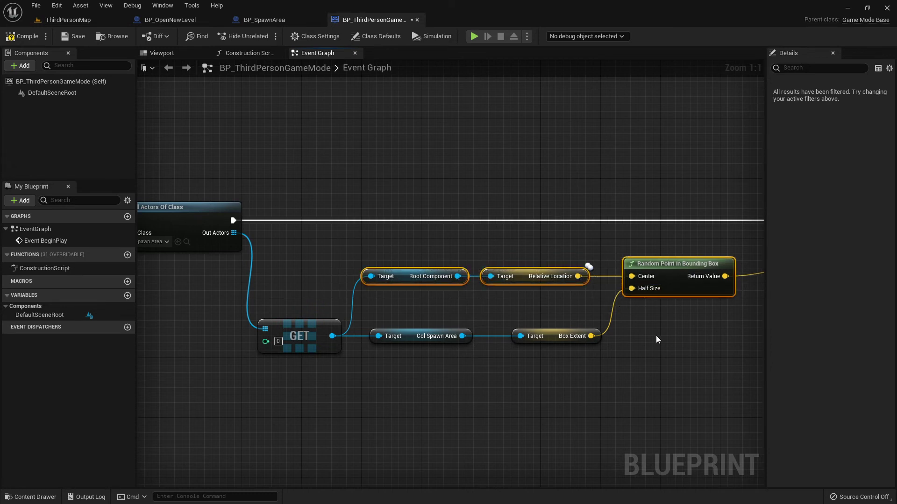
left_click(633, 375)
scroll(652, 370, "down", 3)
mouse_move(651, 370)
right_mouse_down()
mouse_move(390, 351)
mouse_move(632, 313)
right_mouse_up()
left_click_drag(385, 262, 618, 355)
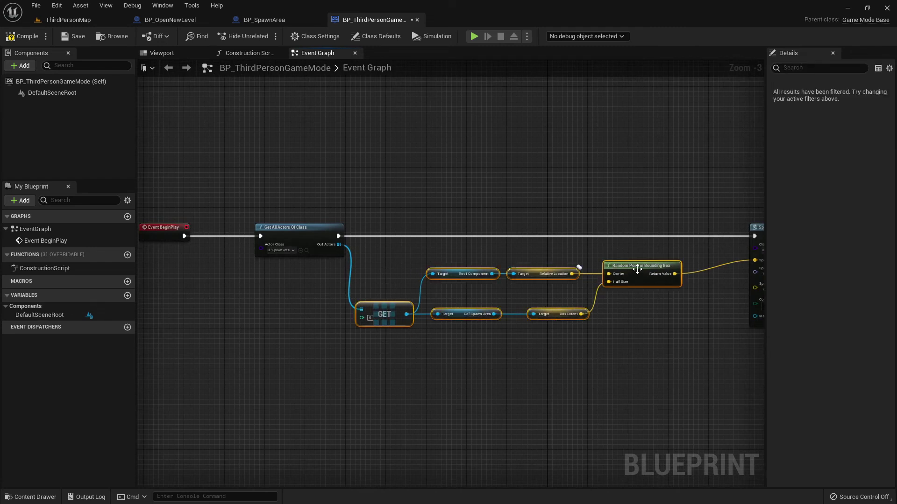
left_click_drag(665, 264, 508, 336)
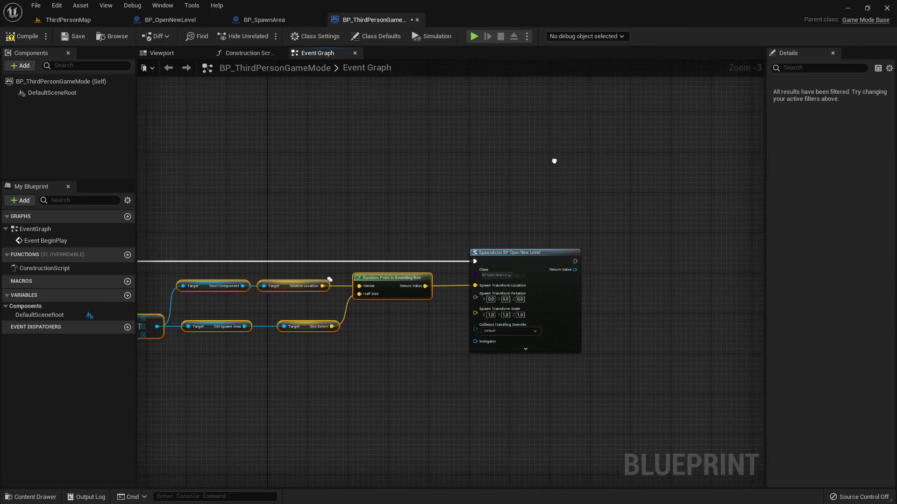
right_click_drag(516, 149, 558, 322)
right_click_drag(641, 346, 185, 364)
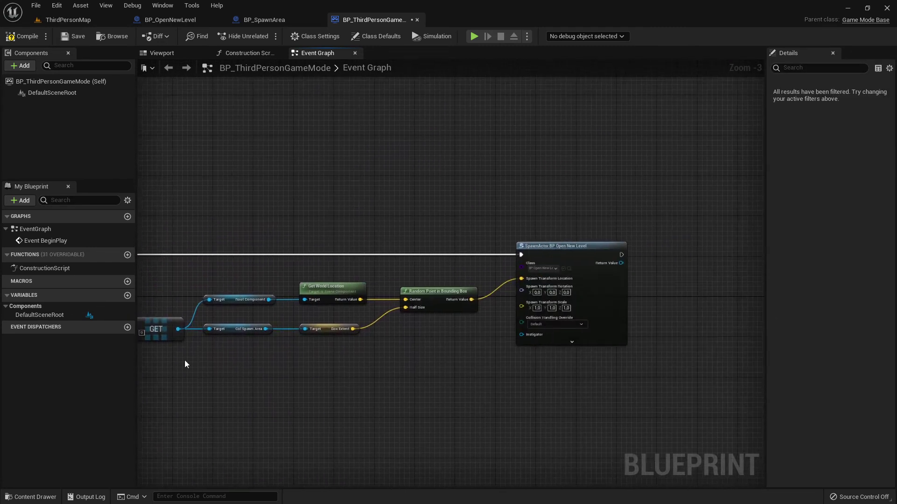
Undo the two stray node edits and save the game mode Blueprint.
key("ctrl+z")
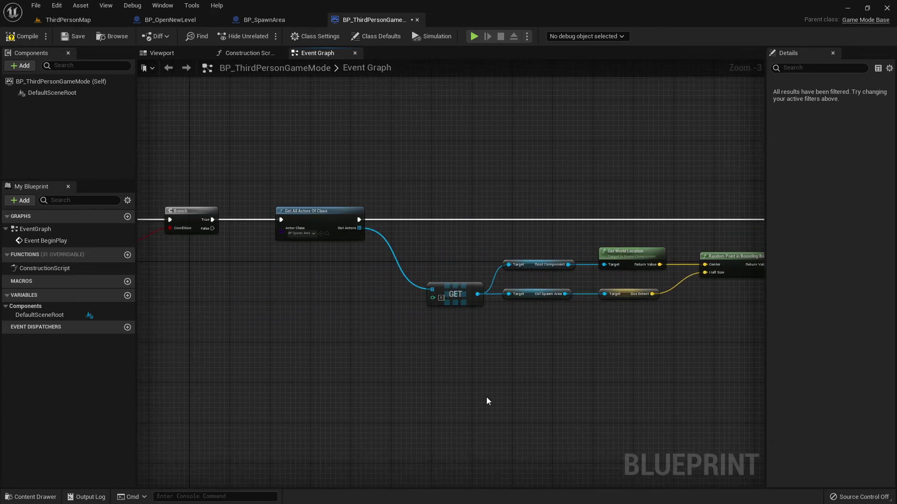
key("ctrl+z")
right_click_drag(279, 448, 345, 397)
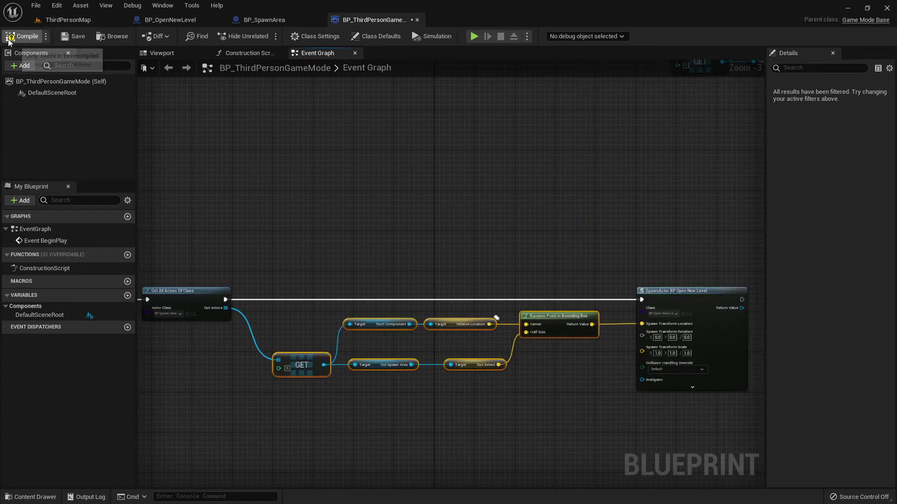
left_click(75, 40)
right_click_drag(369, 267, 519, 178)
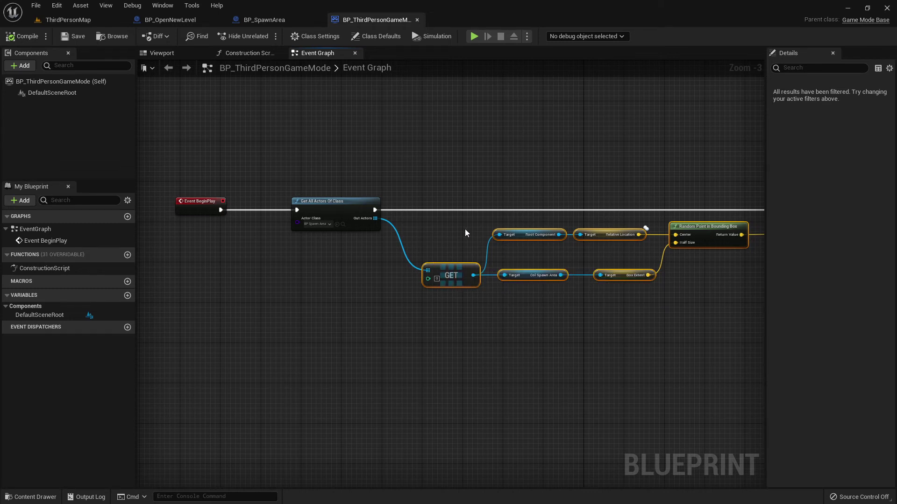
Pan through the spawn logic from SpawnActor back to Event BeginPlay and Get All Actors Of Class.
scroll(447, 211, "up", 3)
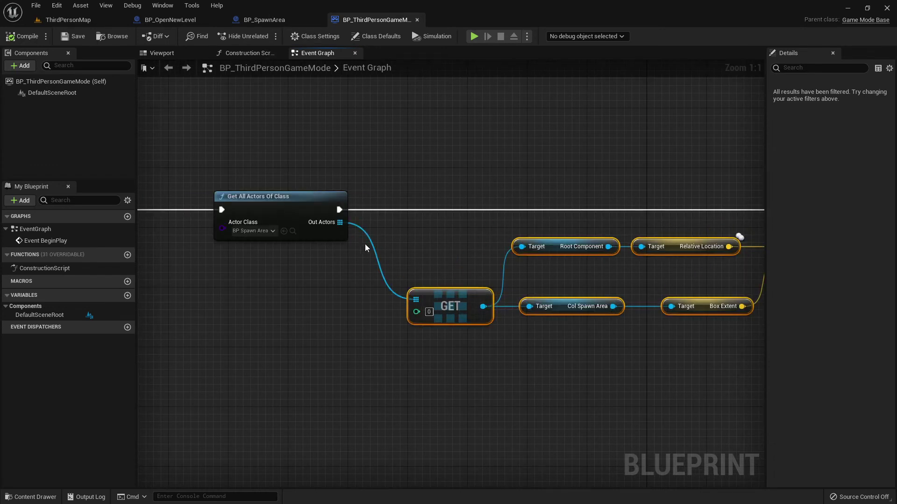
right_click_drag(626, 194, 474, 193)
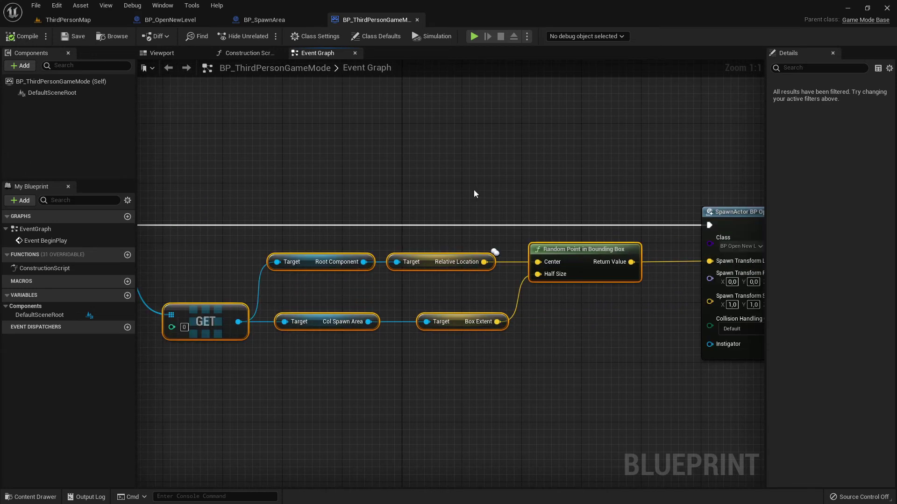
right_click_drag(594, 344, 433, 335)
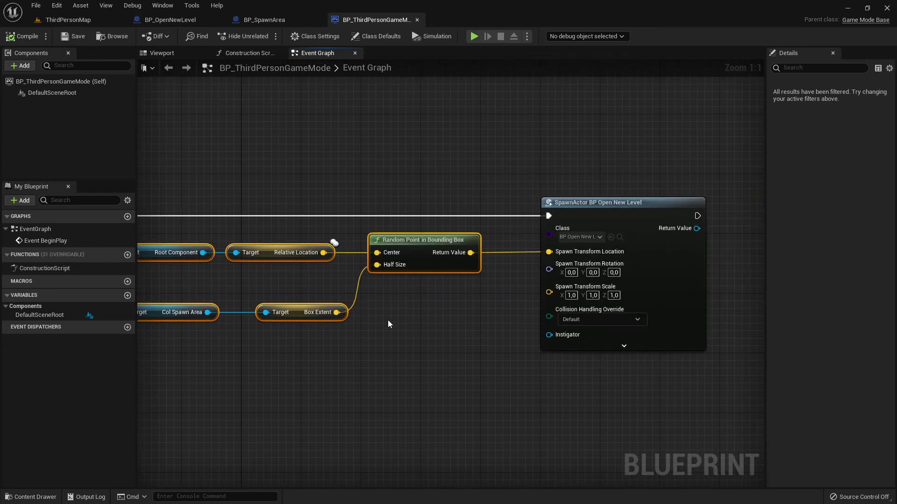
right_click_drag(330, 345, 474, 332)
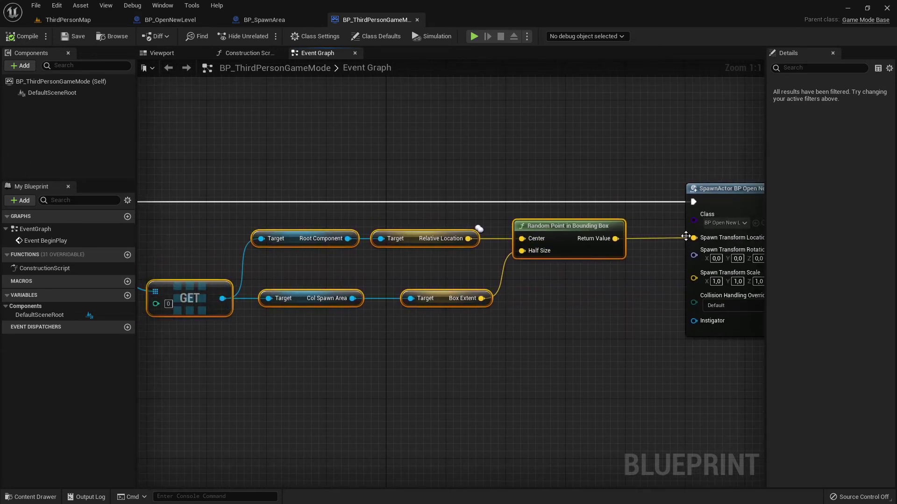
right_click_drag(345, 395, 438, 372)
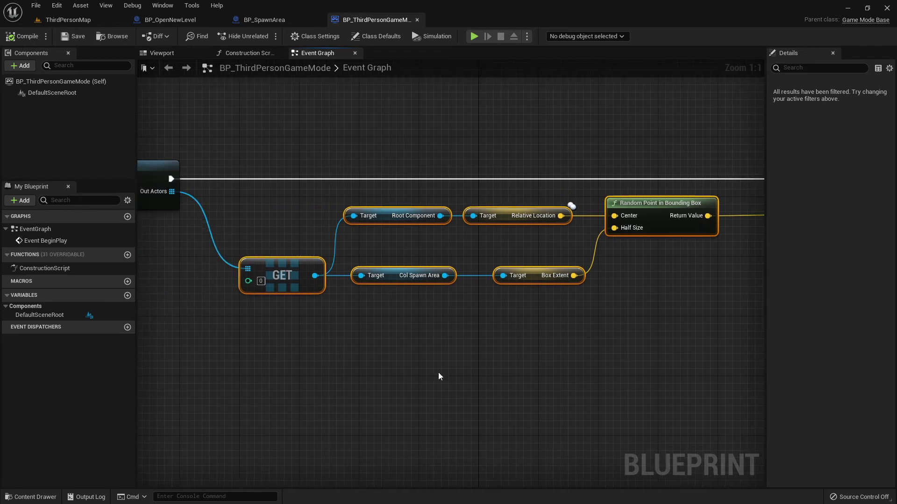
right_click_drag(316, 366, 477, 355)
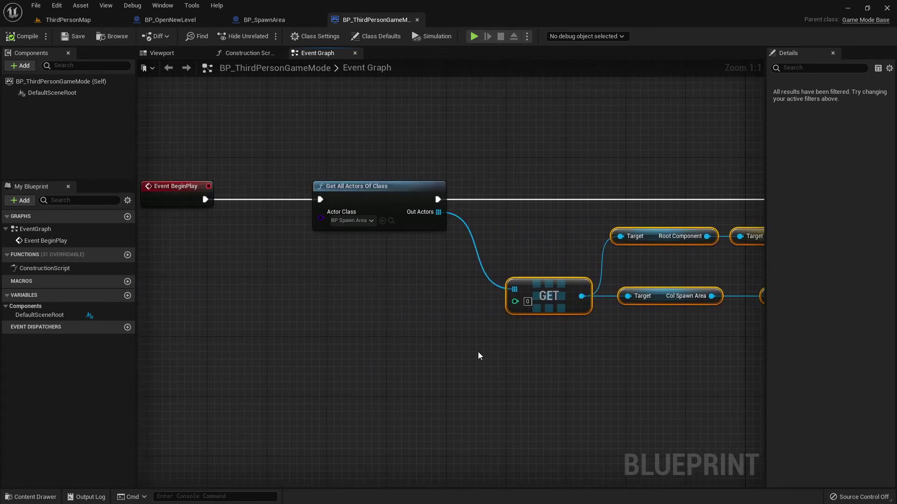
scroll(391, 355, "down", 4)
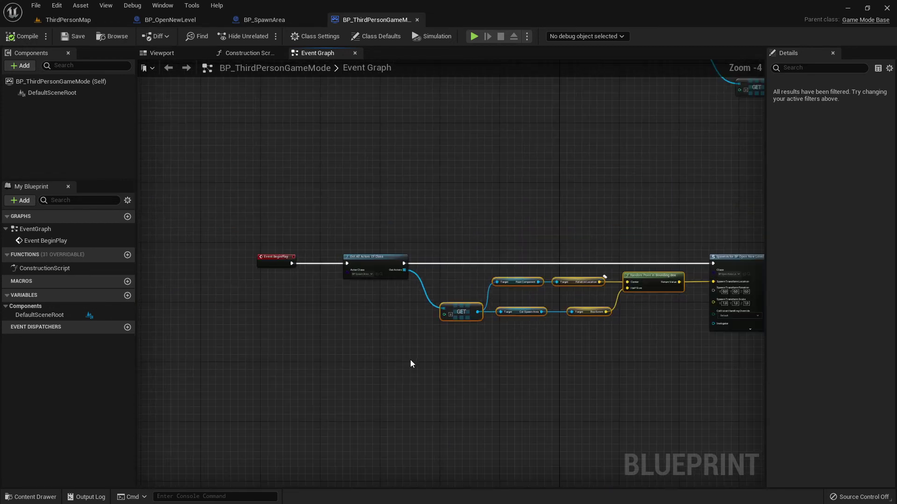
right_click_drag(411, 364, 482, 382)
scroll(413, 342, "up", 4)
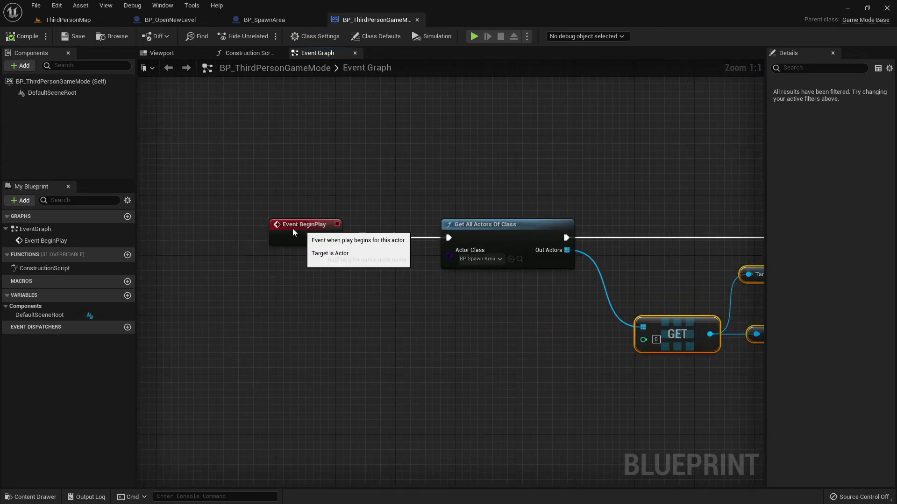
Move Event BeginPlay left of the spawn chain, check the level-name Branch, then go to ThirdPersonMap.
left_click_drag(306, 234, 165, 232)
right_click_drag(272, 275, 485, 260)
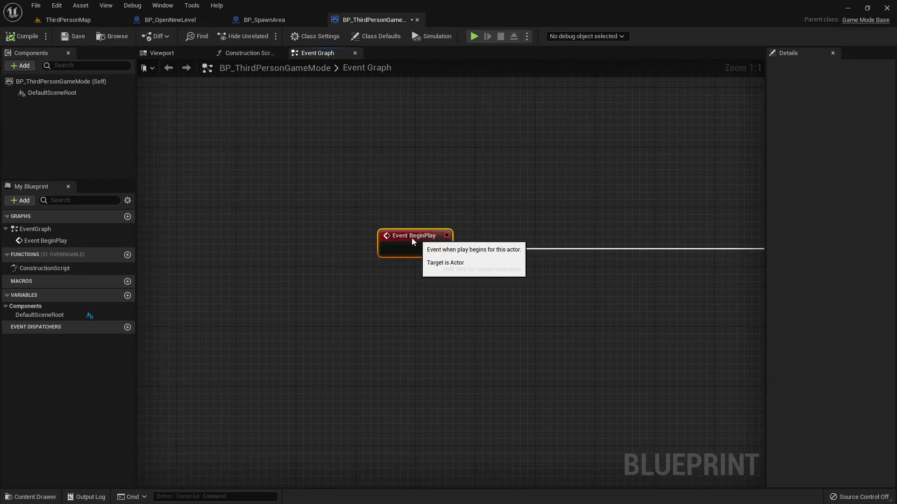
scroll(642, 224, "down", 3)
mouse_move(643, 224)
right_mouse_down()
mouse_move(444, 368)
mouse_move(474, 243)
right_mouse_up()
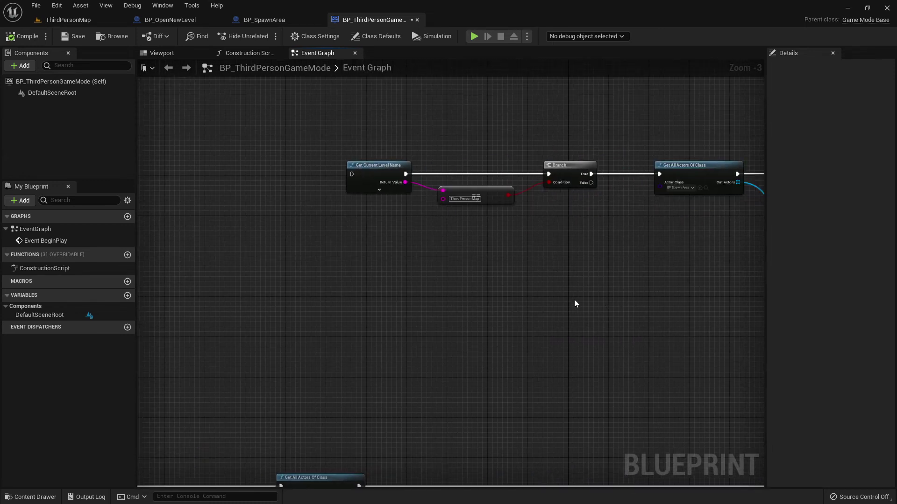
right_click_drag(505, 340, 567, 232)
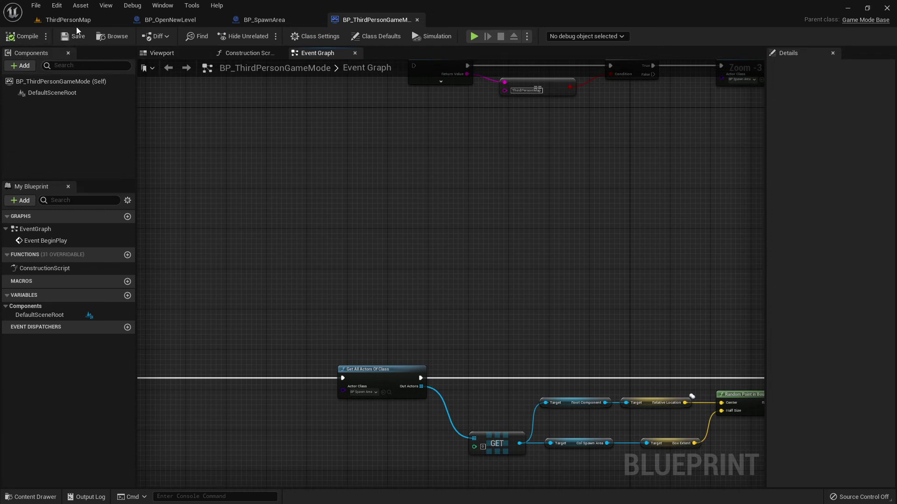
right_click_drag(602, 110, 558, 213)
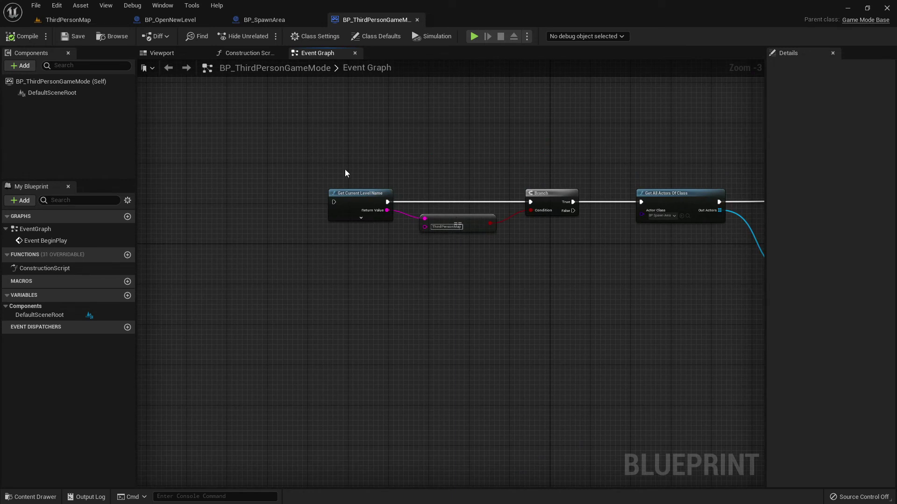
left_click(95, 20)
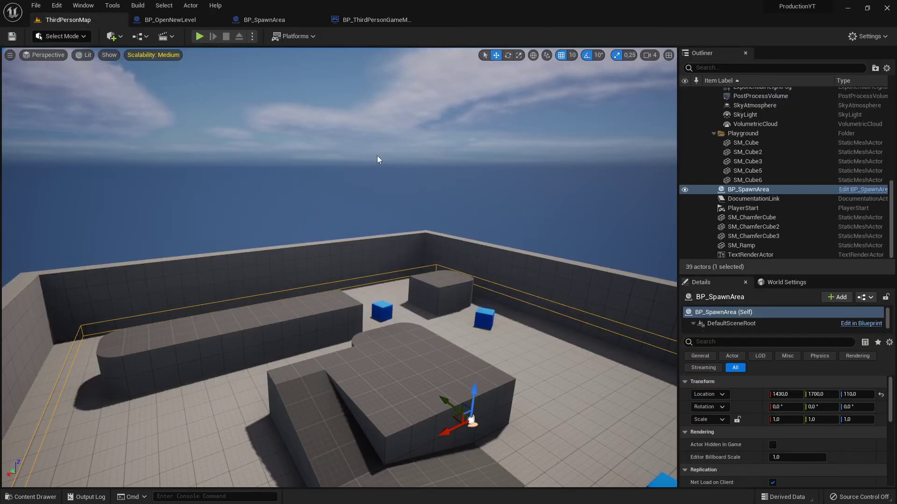
left_click(200, 36)
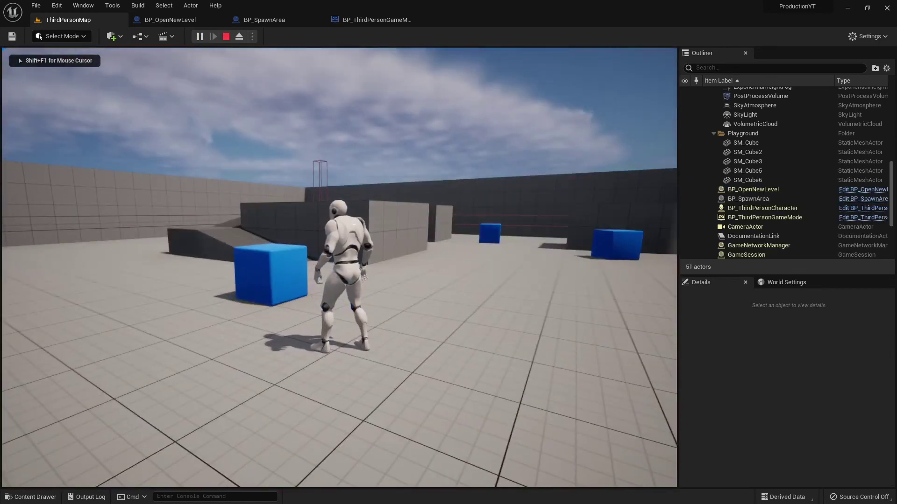
key("w")
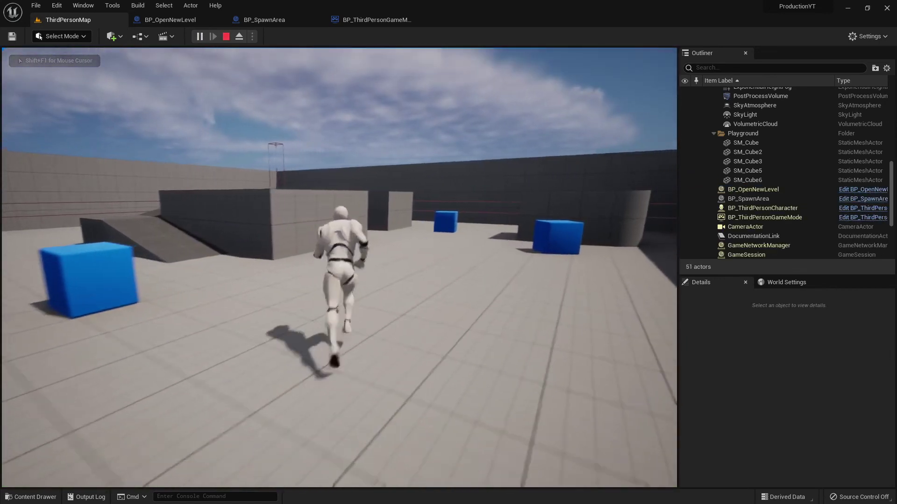
key("space")
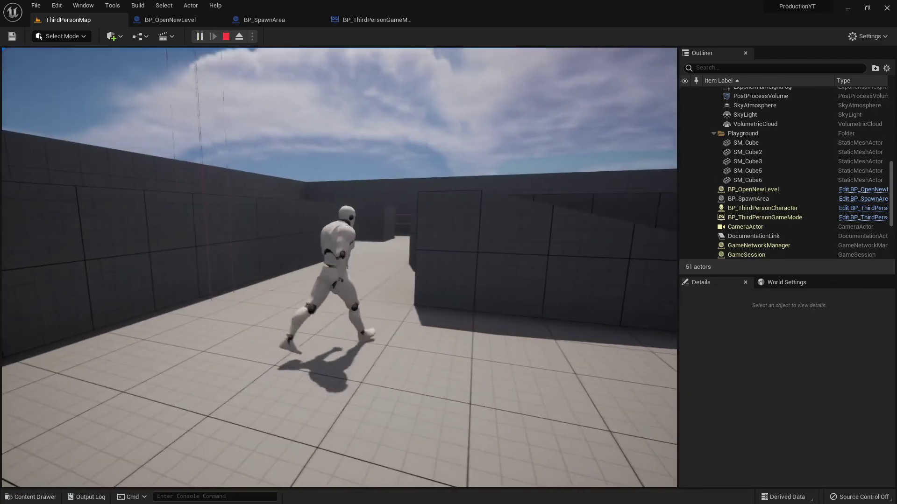
key("Escape")
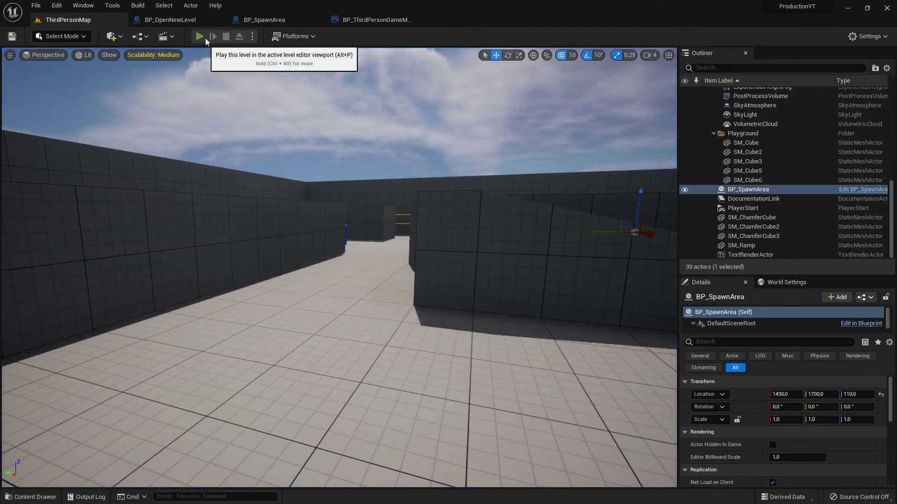
left_click(200, 36)
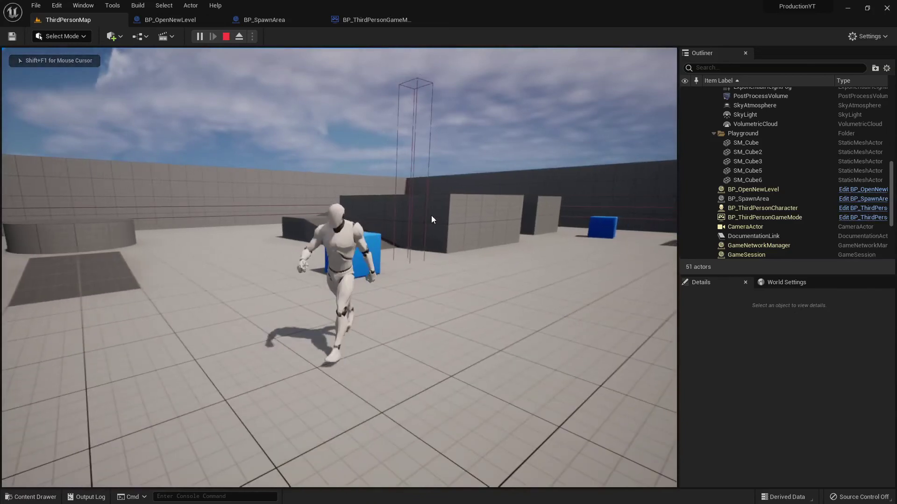
key("Escape")
left_click(198, 37)
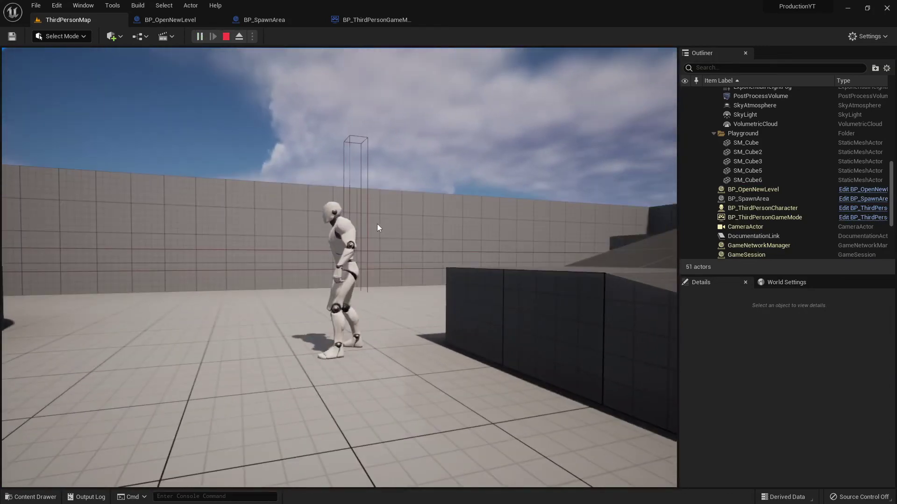
key("Escape")
left_click(199, 36)
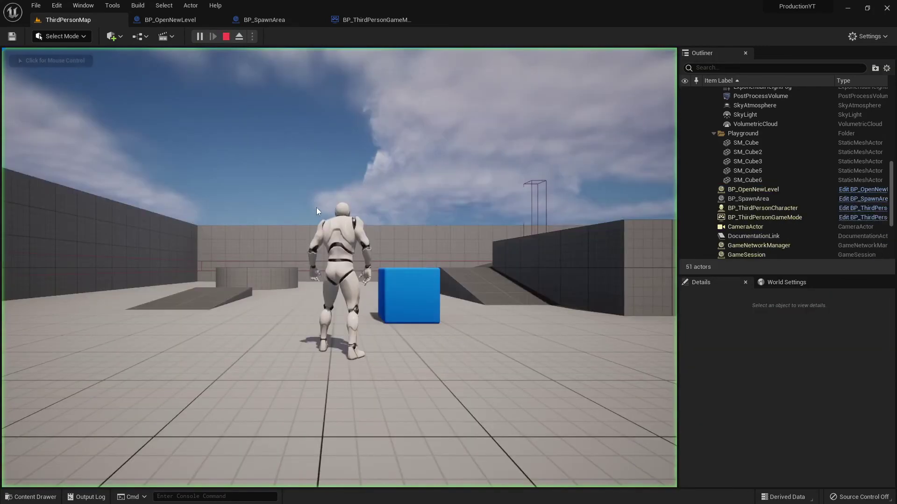
key("w")
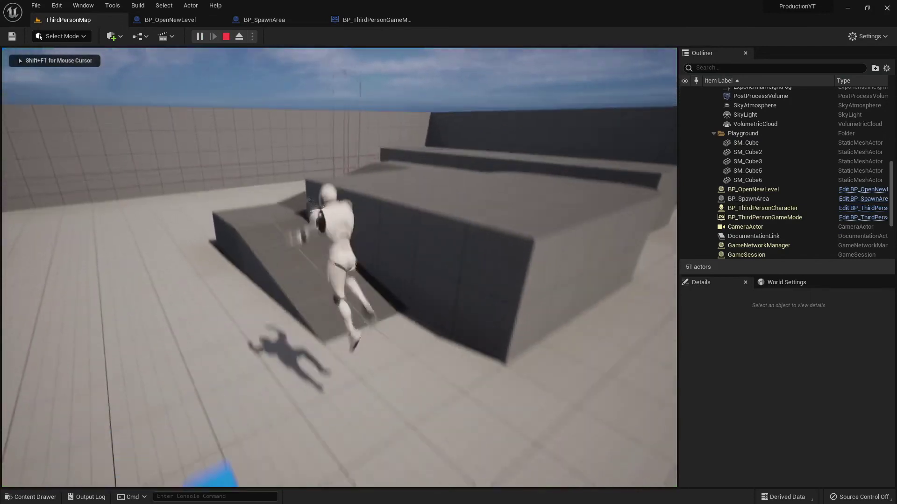
key("w")
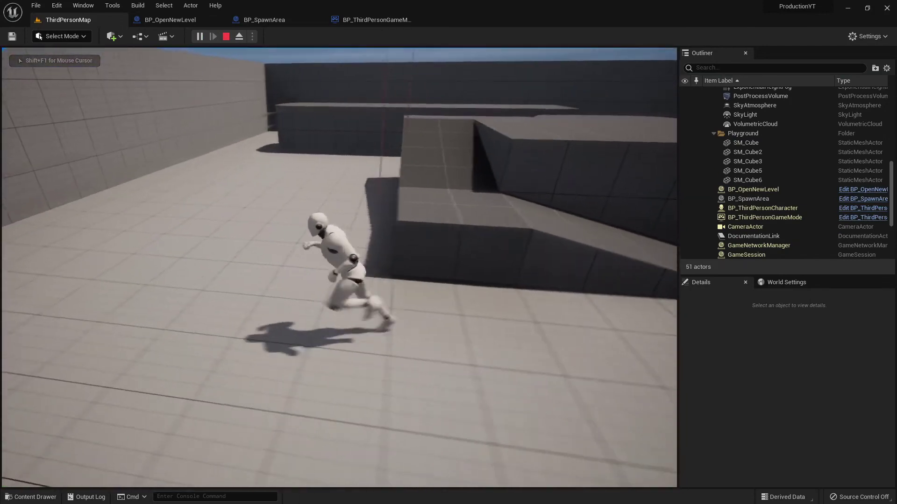
key("w")
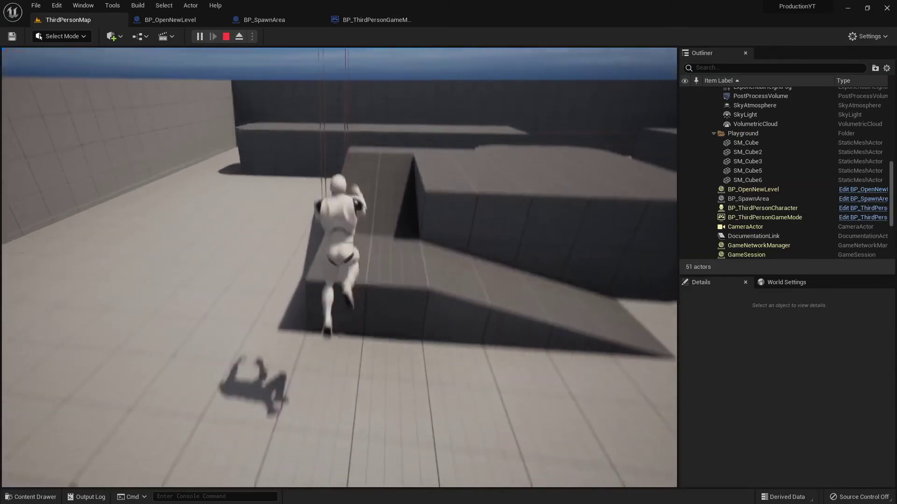
key("w")
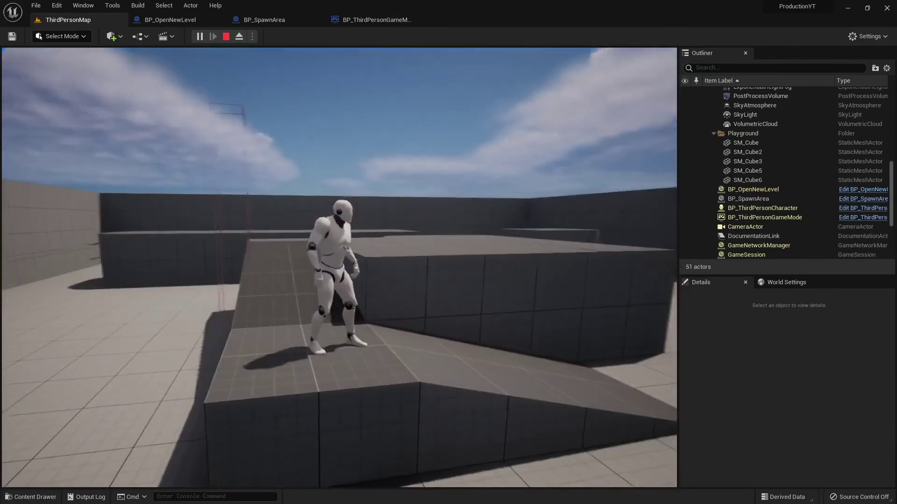
key("w")
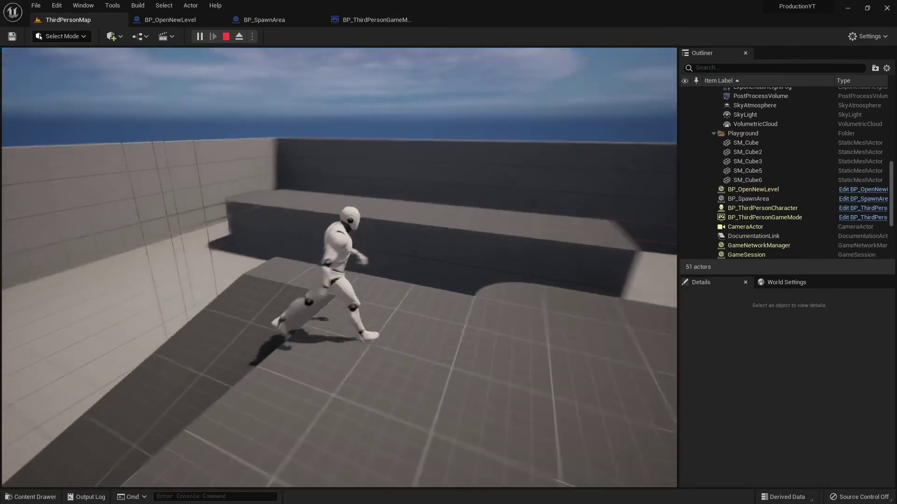
key("w")
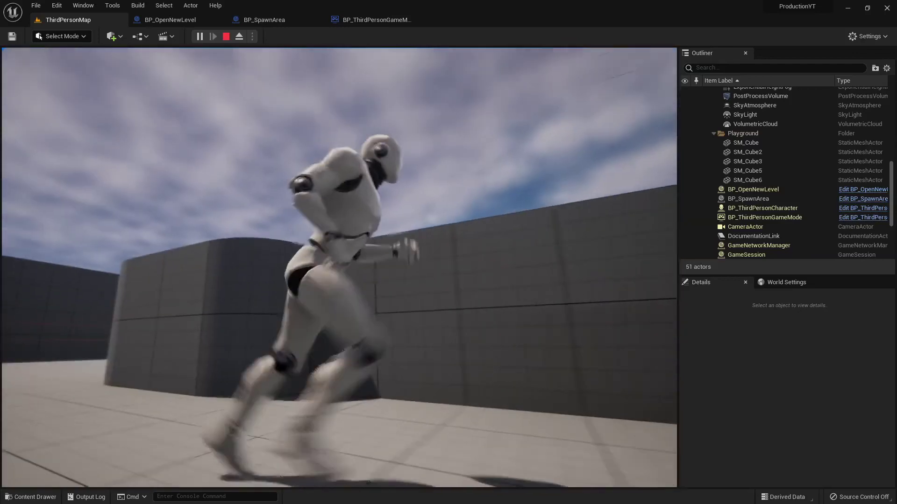
key("Escape")
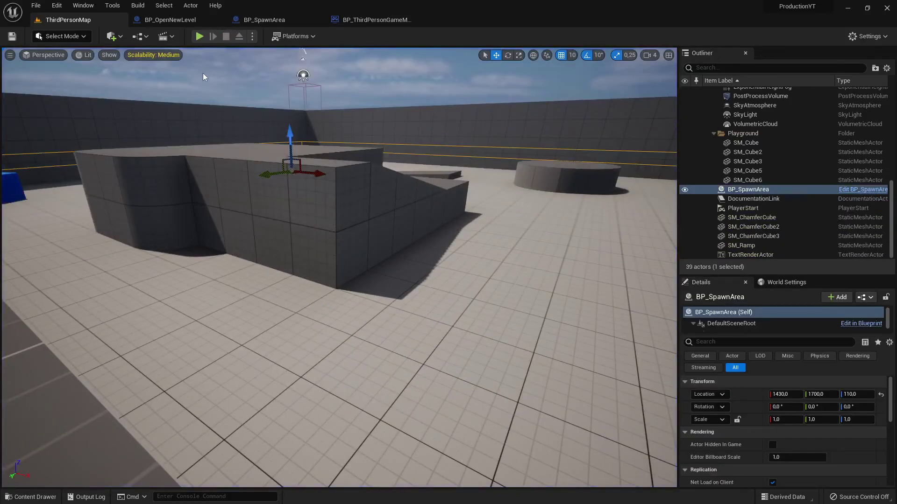
Play-test ThirdPersonMap until the plain-floor level loads, then stop the session with Esc.
left_click(356, 22)
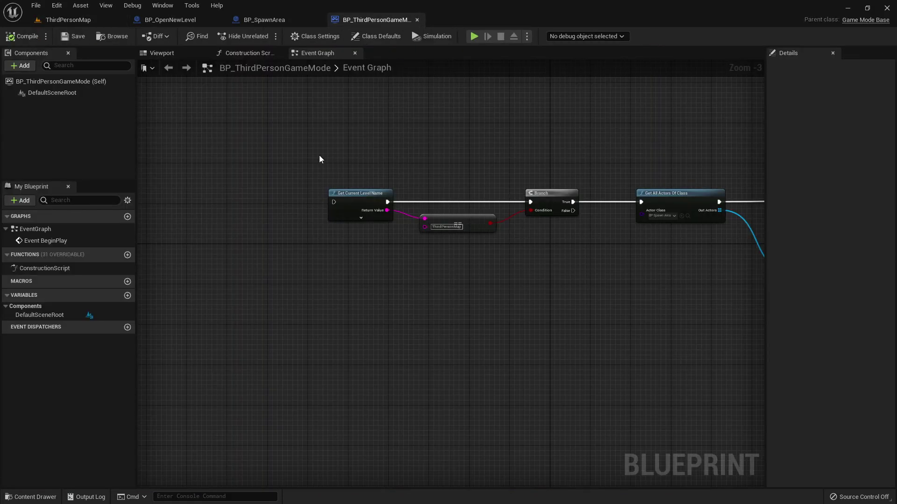
scroll(459, 231, "up", 3)
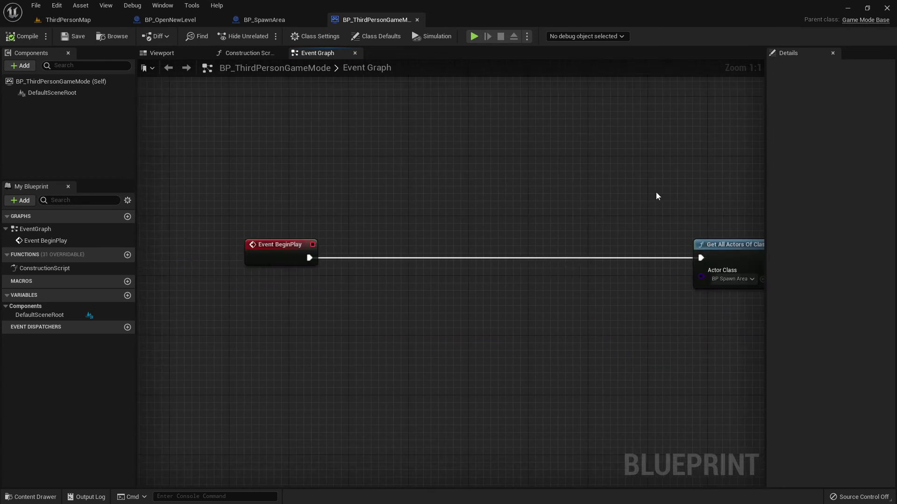
left_click(77, 20)
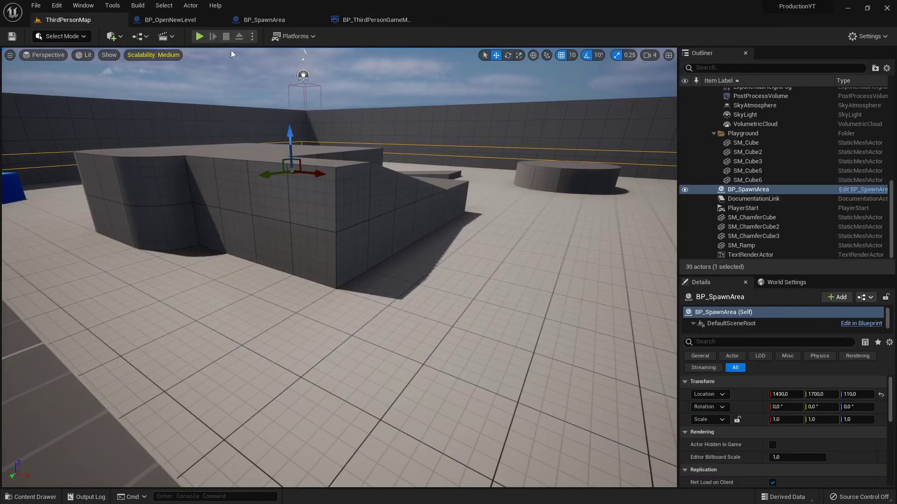
left_click(198, 38)
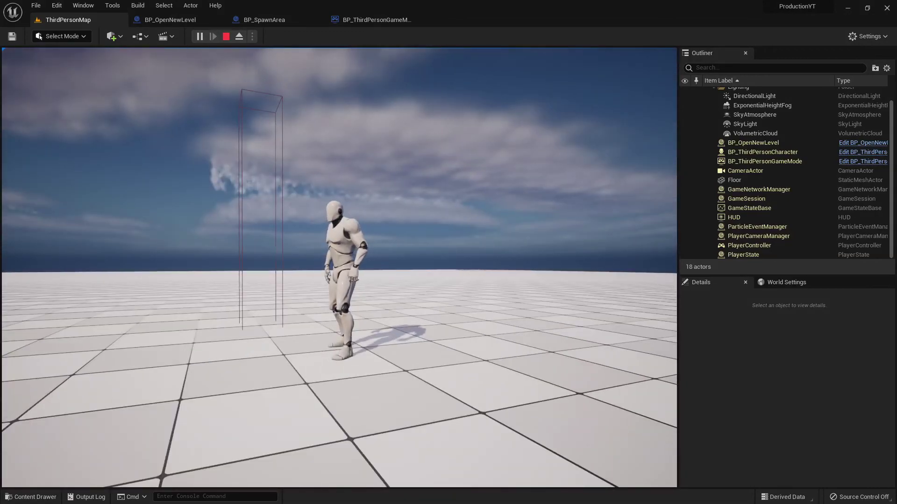
key("Escape")
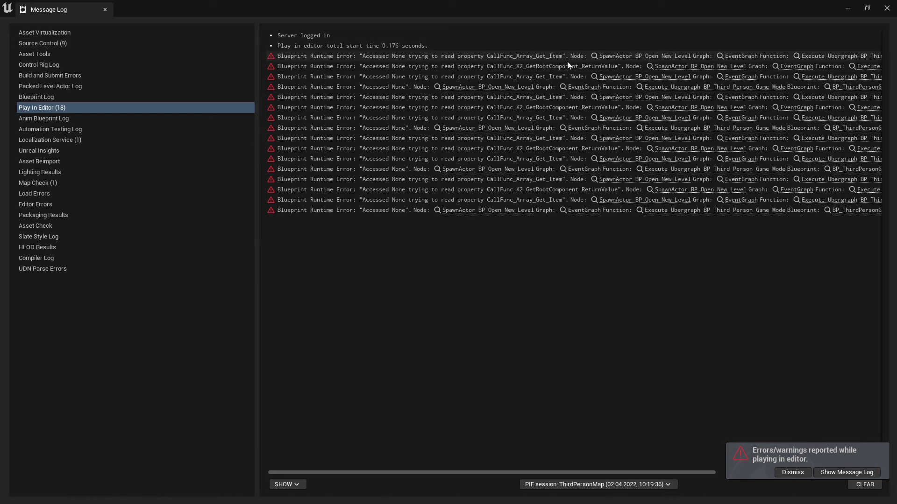
Close the error log, frame BP_SpawnArea, and run the character through the trigger in a new play-test.
left_click(103, 9)
key("f")
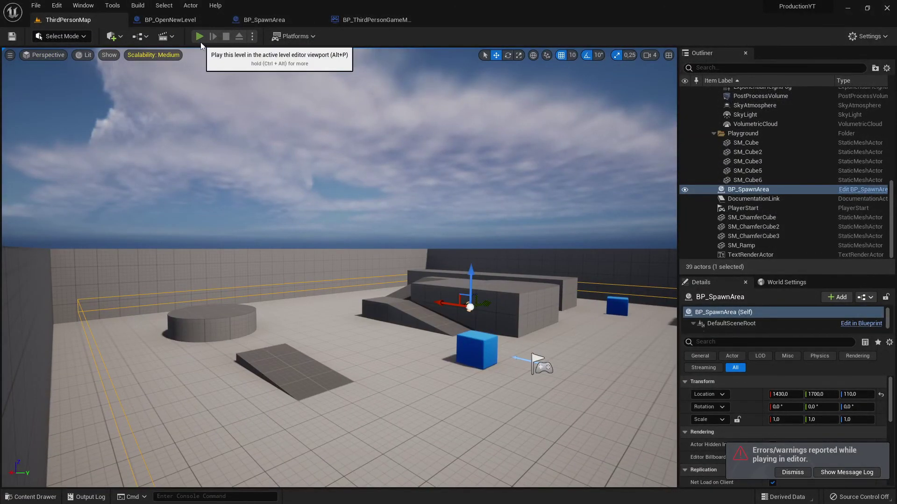
left_click(200, 41)
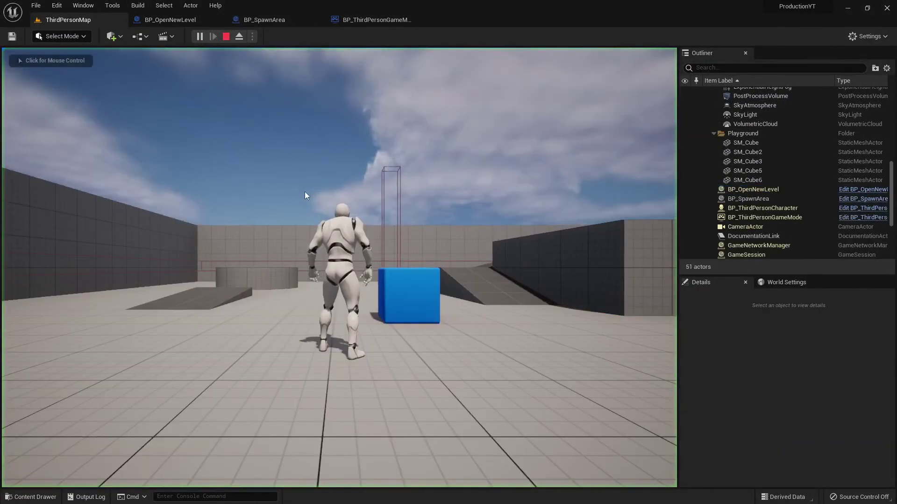
key("w")
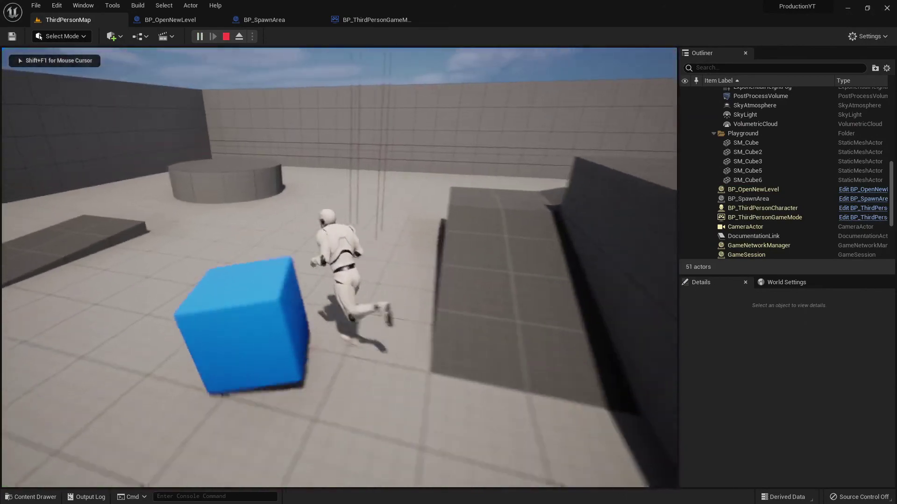
key("w")
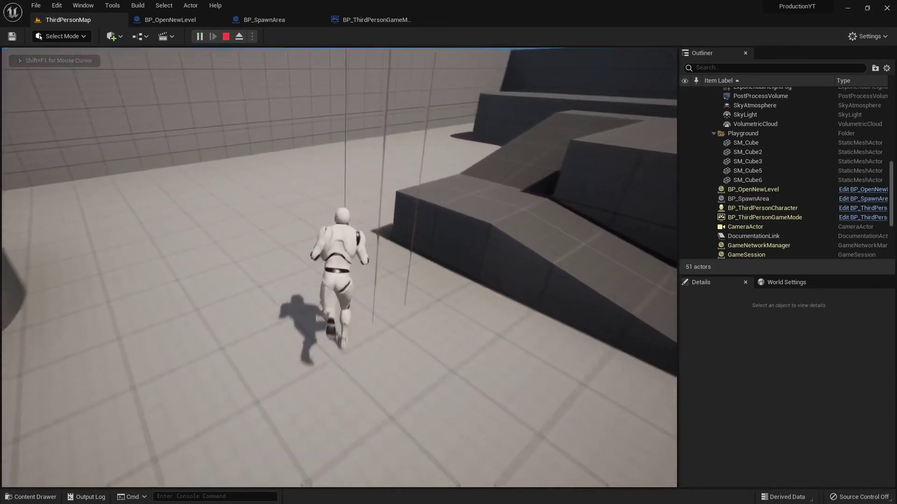
key("s")
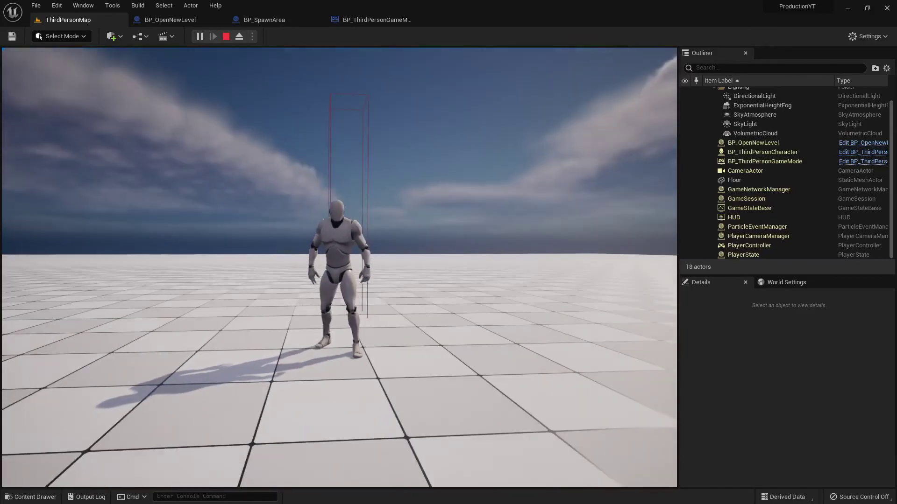
key("a")
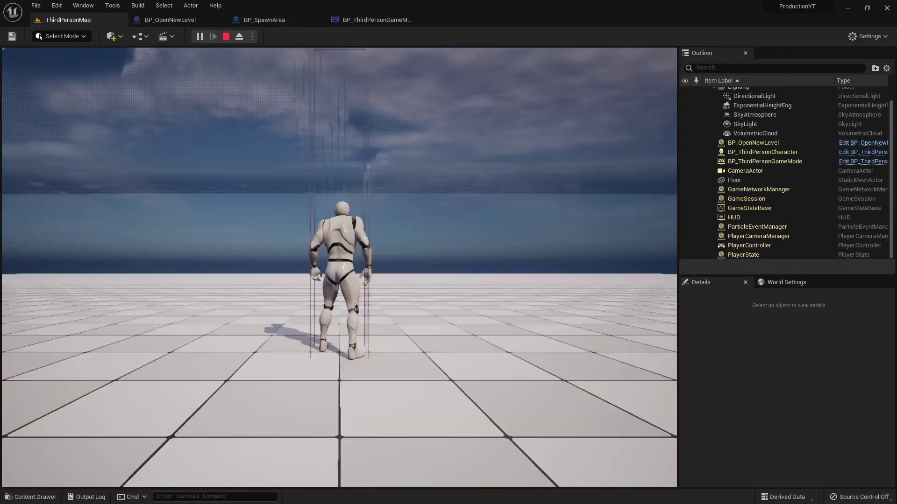
key("s")
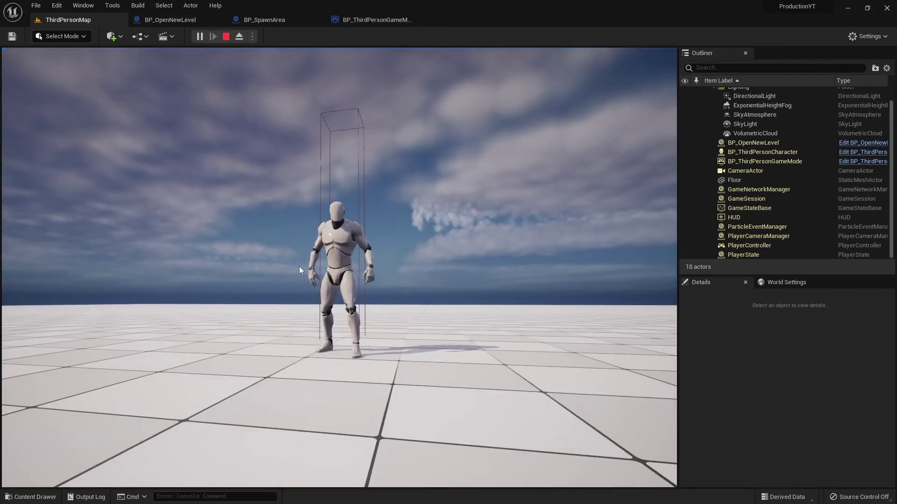
key("Escape")
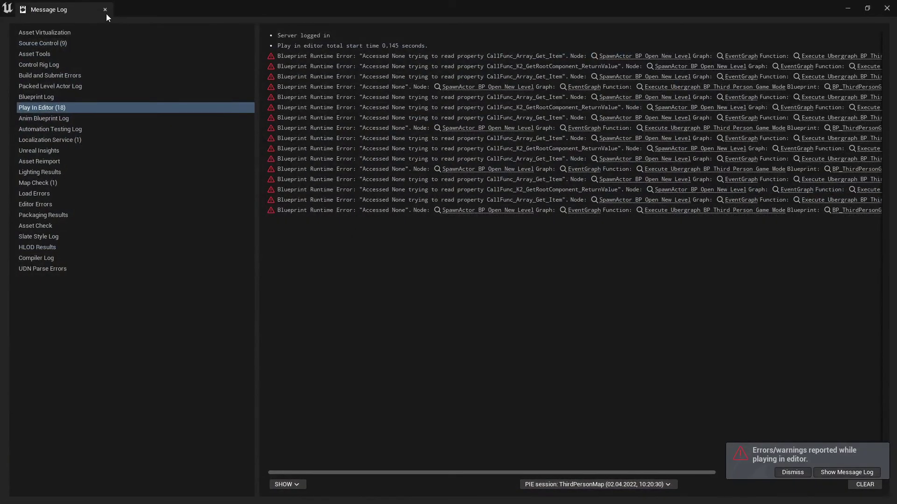
Close the error log and look over the BP_SpawnArea and BP_OpenNewLevel Blueprints.
left_click(104, 10)
left_click(360, 21)
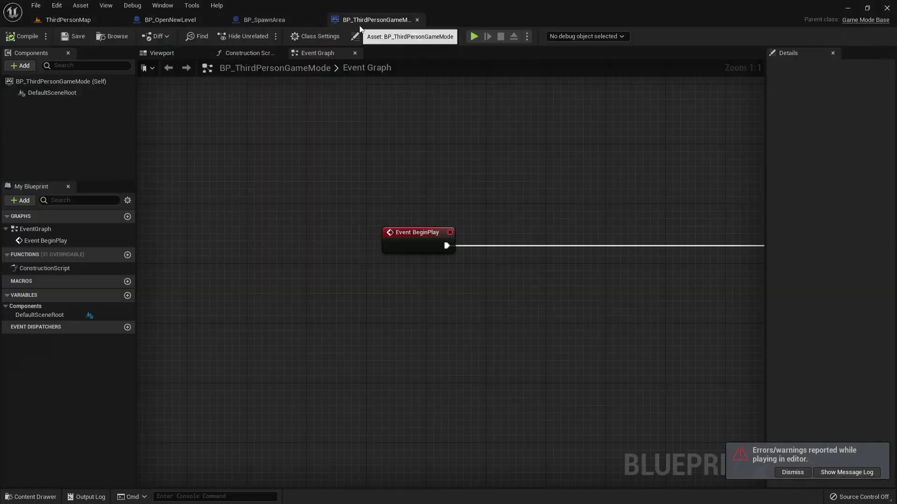
right_click_drag(388, 126, 474, 141)
left_click(263, 20)
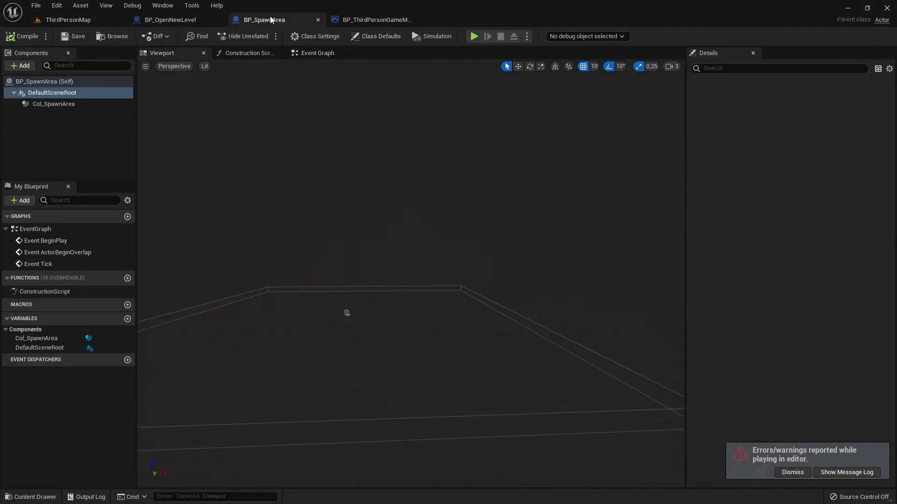
left_click(180, 21)
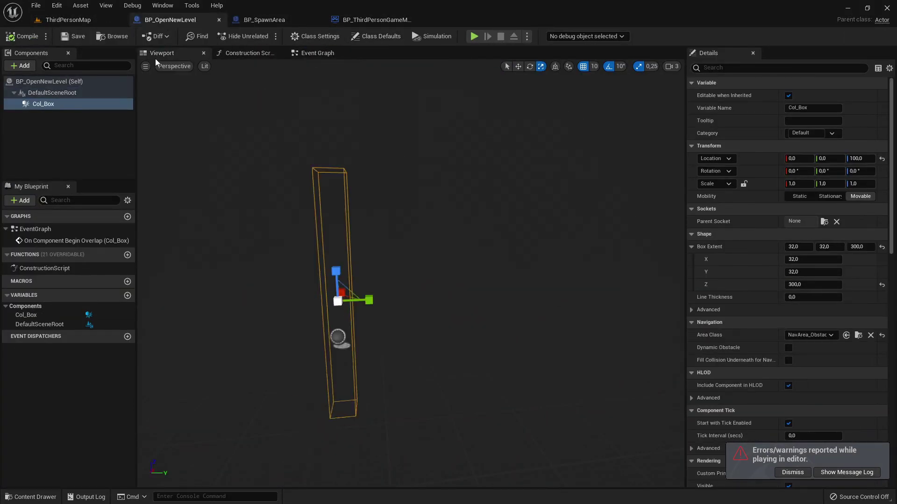
left_click(256, 21)
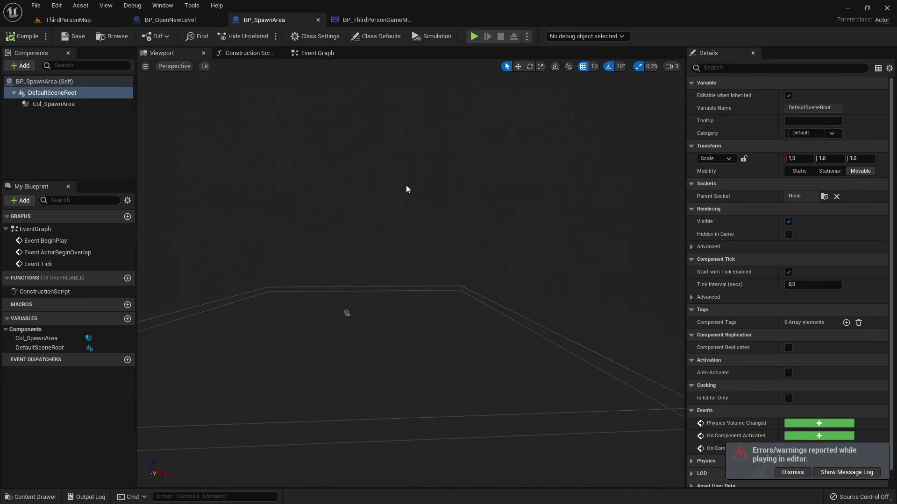
left_click(367, 21)
Trace the Get All Actors chain through Random Point to SpawnActor, then view the spawn-area wall.
mouse_move(581, 230)
right_mouse_down()
mouse_move(444, 224)
mouse_move(328, 291)
right_mouse_up()
scroll(444, 224, "down", 3)
scroll(329, 292, "up", 2)
scroll(329, 292, "up", 1)
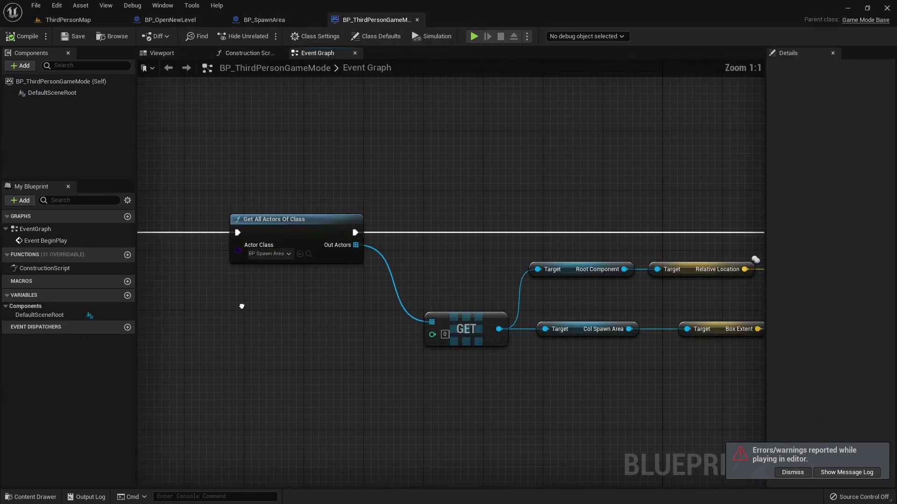
right_click_drag(252, 319, 467, 317)
mouse_move(560, 318)
right_mouse_down()
mouse_move(413, 280)
mouse_move(345, 282)
right_mouse_up()
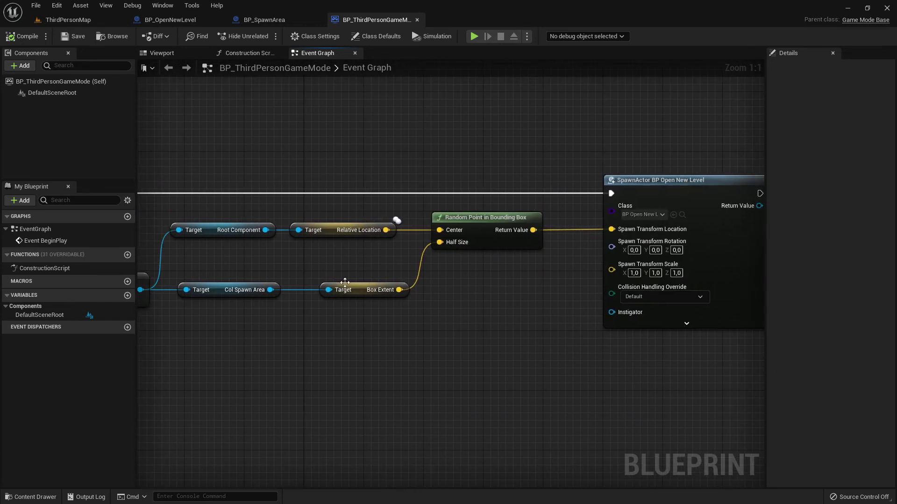
right_click_drag(208, 185, 390, 130)
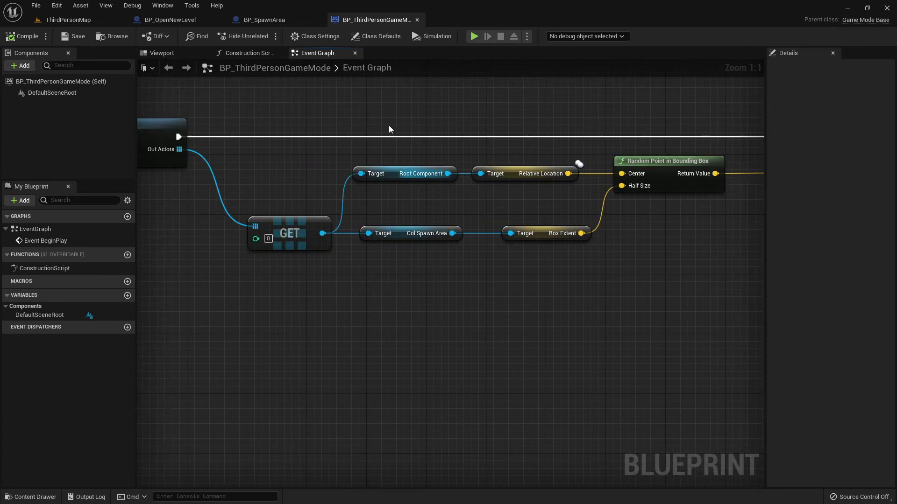
left_click(88, 23)
right_click_drag(406, 208, 285, 69)
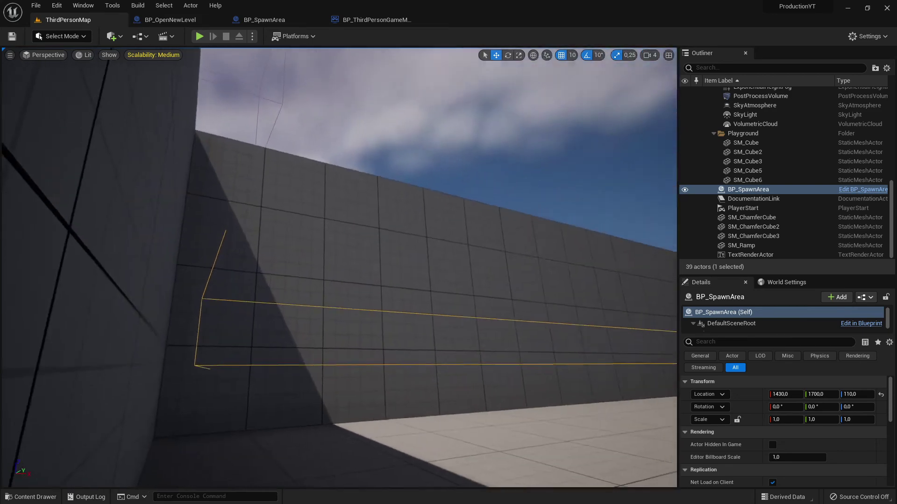
Move Event BeginPlay further right and re-check the chain to SpawnActor before returning to the level.
left_click(367, 21)
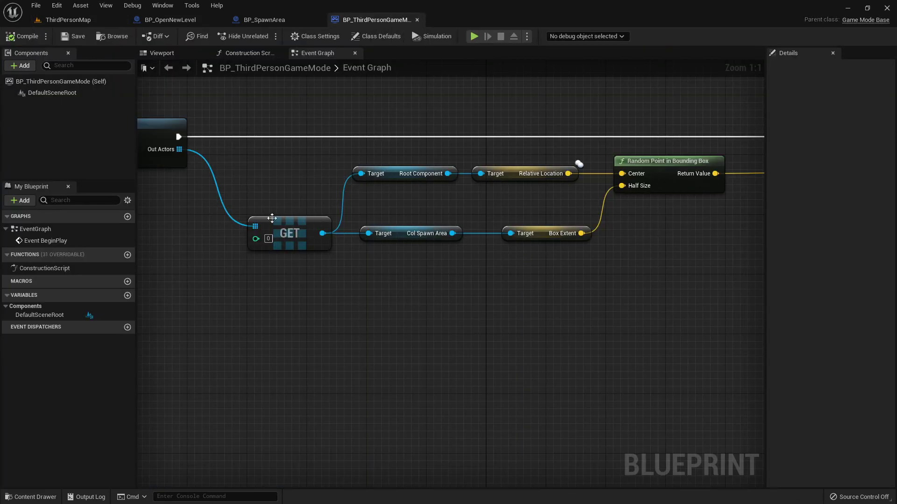
right_click_drag(272, 218, 437, 238)
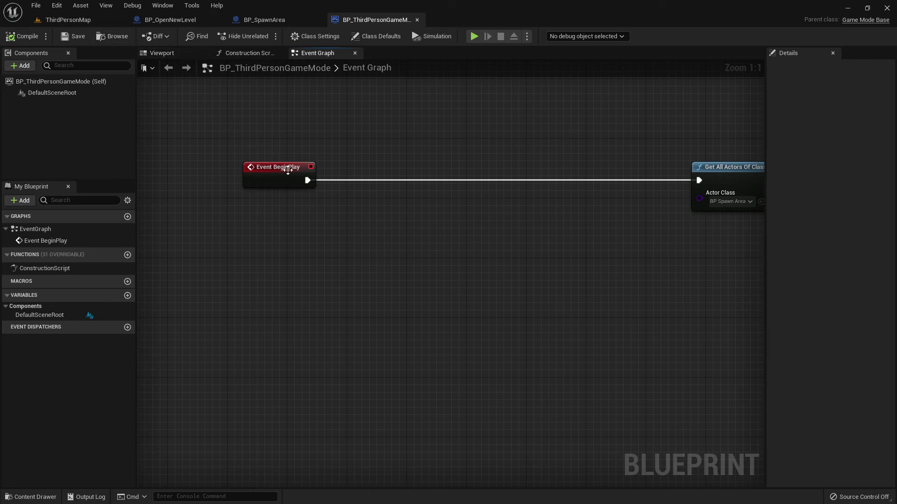
left_click_drag(288, 170, 403, 168)
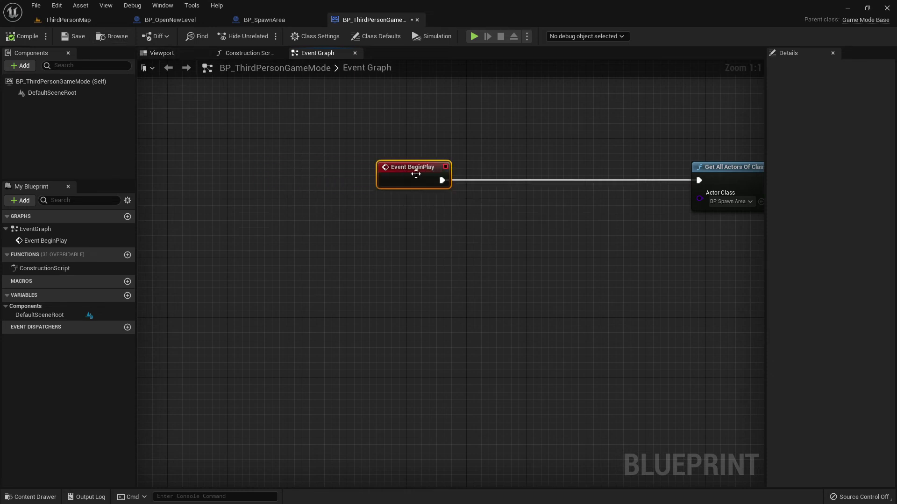
right_click_drag(519, 235, 374, 303)
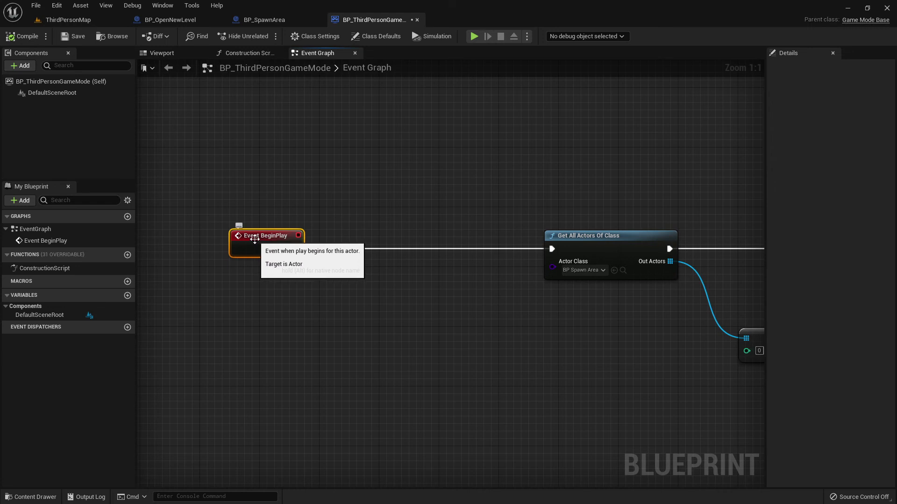
right_click_drag(474, 262, 358, 227)
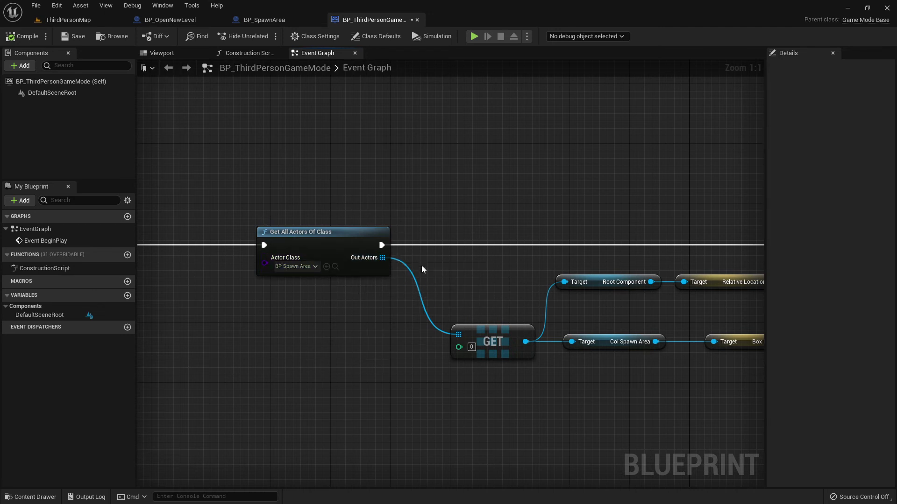
right_click_drag(470, 256, 417, 244)
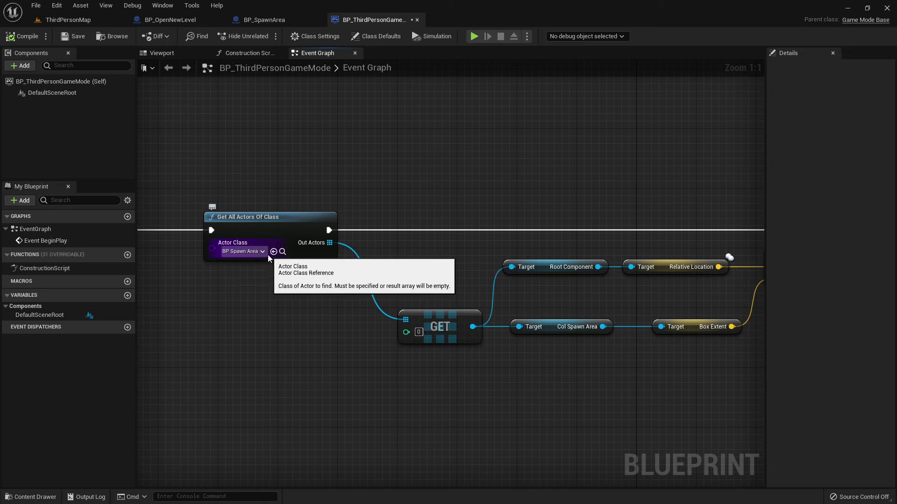
right_click_drag(659, 169, 346, 158)
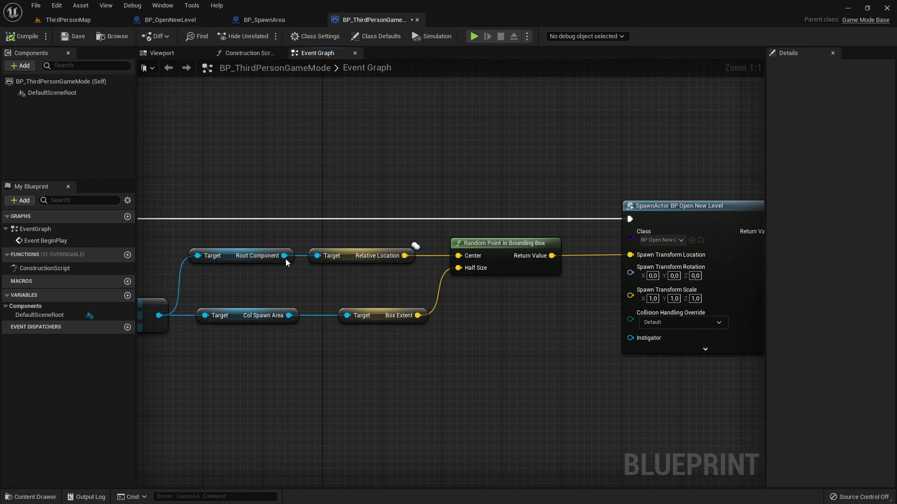
mouse_move(287, 263)
right_mouse_down()
mouse_move(605, 251)
mouse_move(354, 230)
mouse_move(317, 192)
right_mouse_up()
right_click_drag(500, 194, 326, 176)
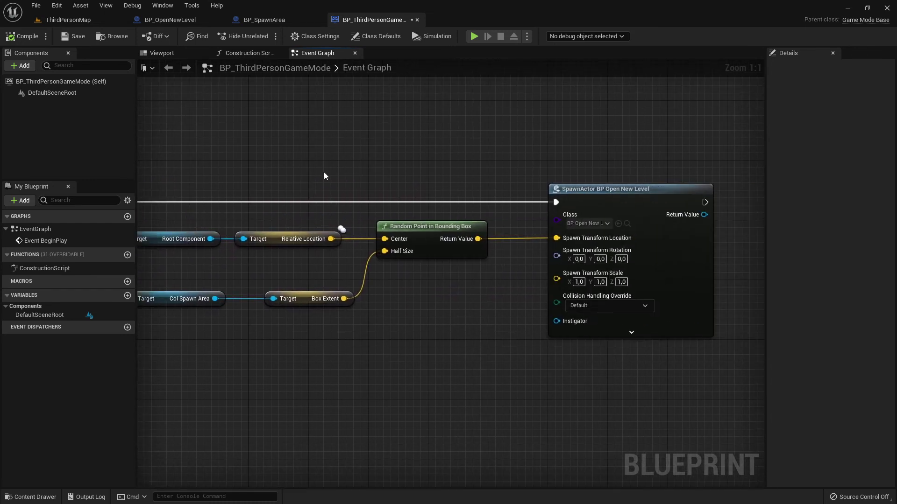
right_click_drag(323, 217, 457, 229)
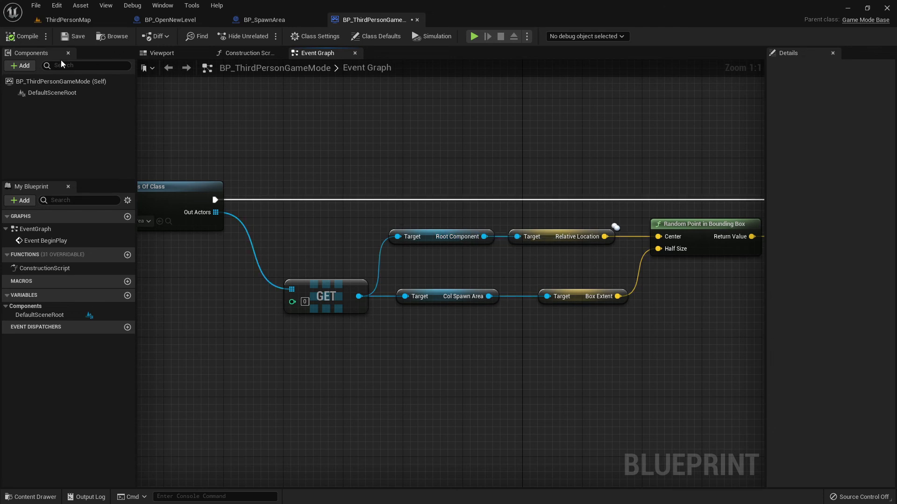
key("ctrl+Tab")
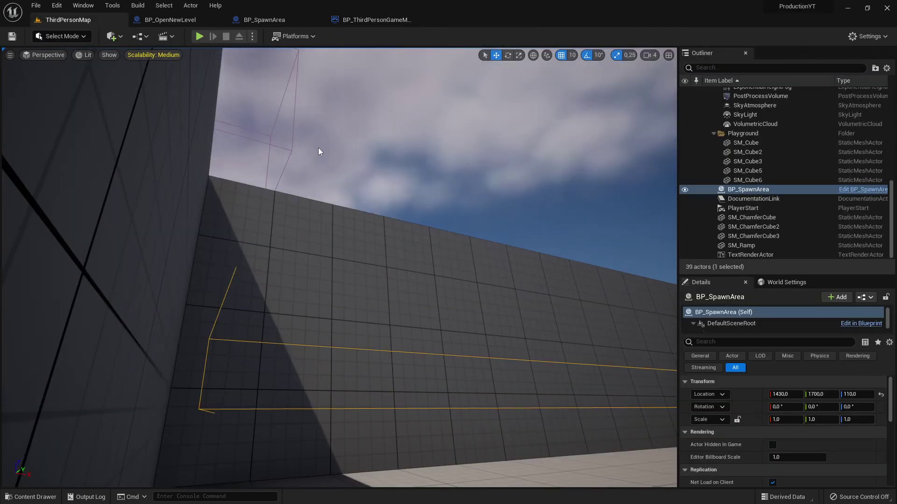
Play-test ThirdPersonMap, walking the character forward, left and back, then stop the session.
left_click(199, 37)
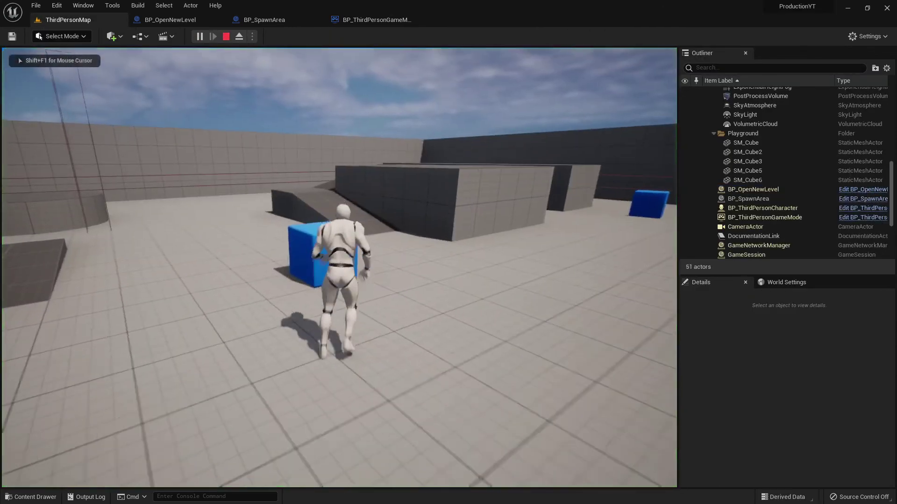
key("w")
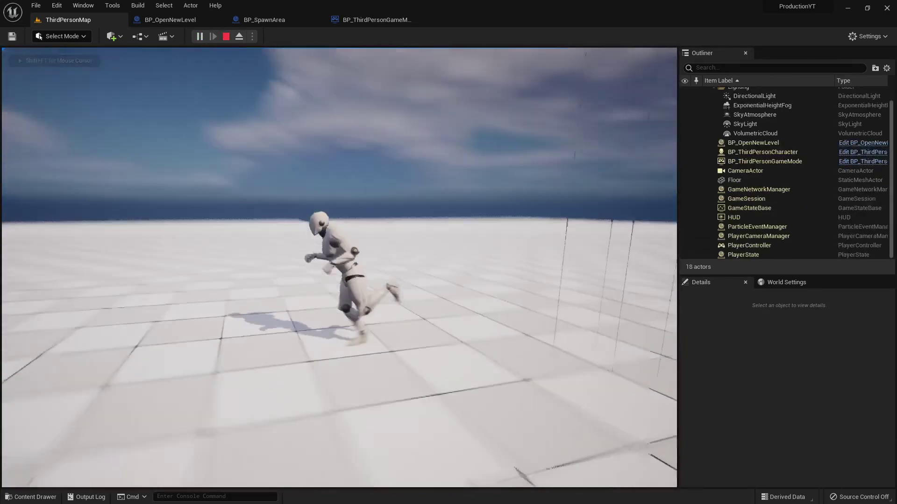
key("a")
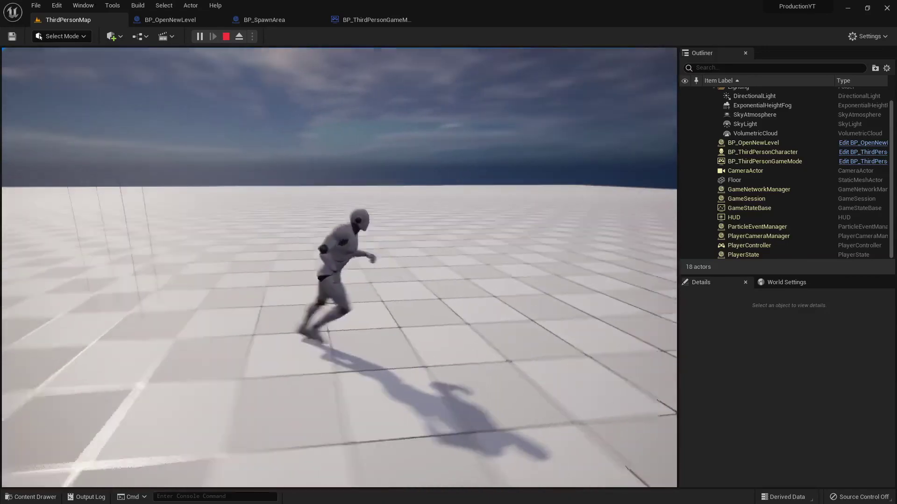
key("w")
key("s")
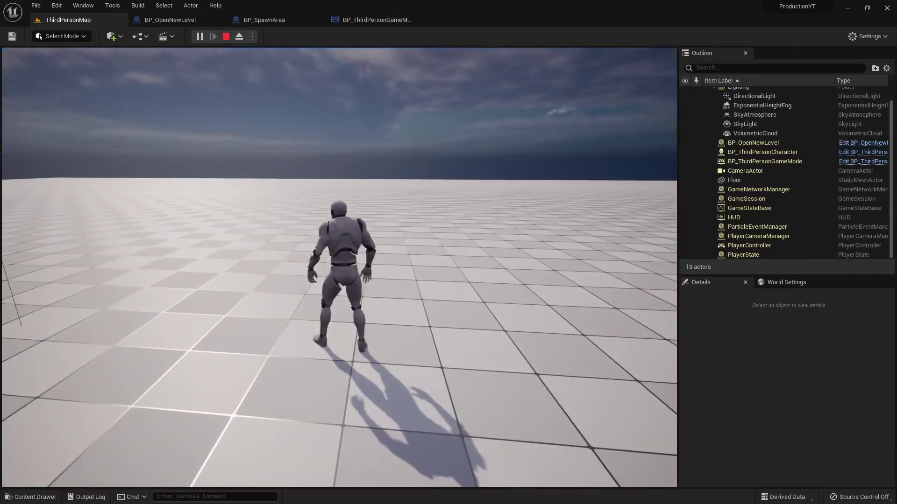
key("w")
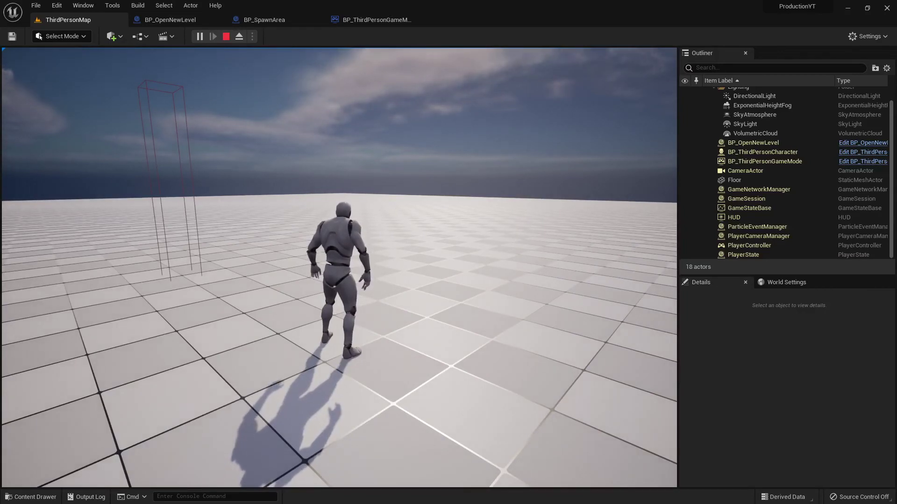
key("s")
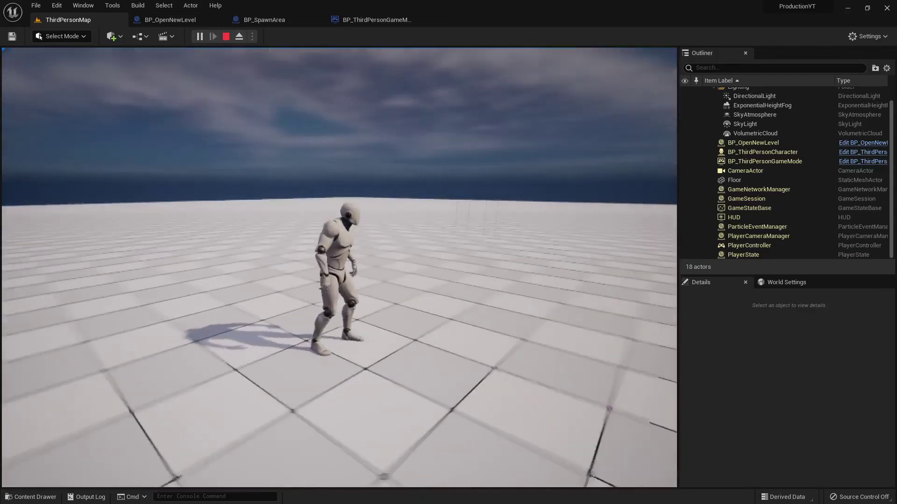
key("w")
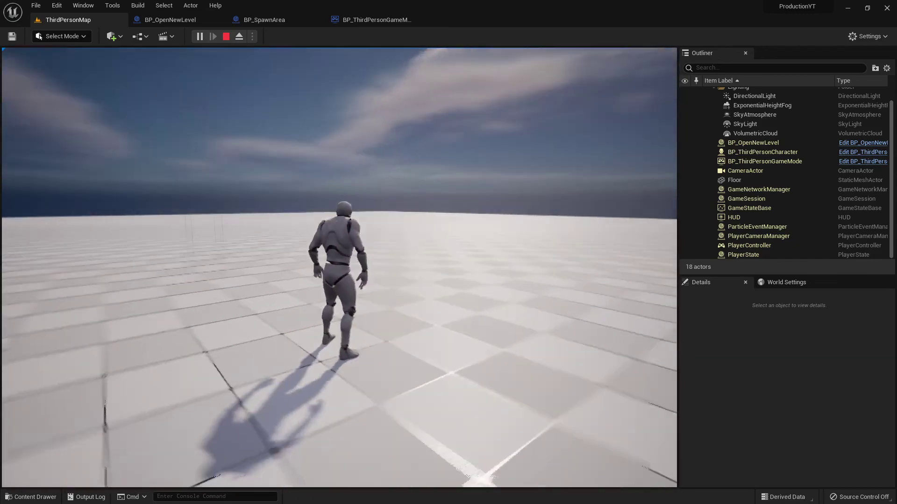
key("w")
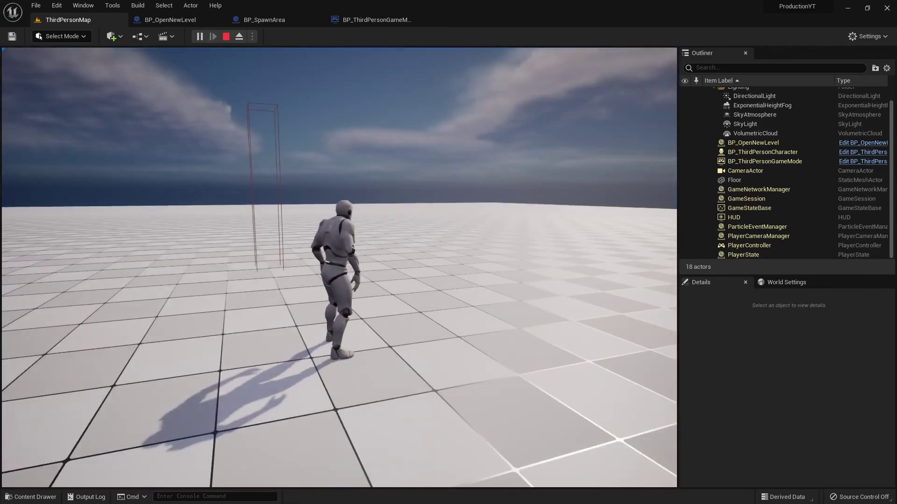
key("Escape")
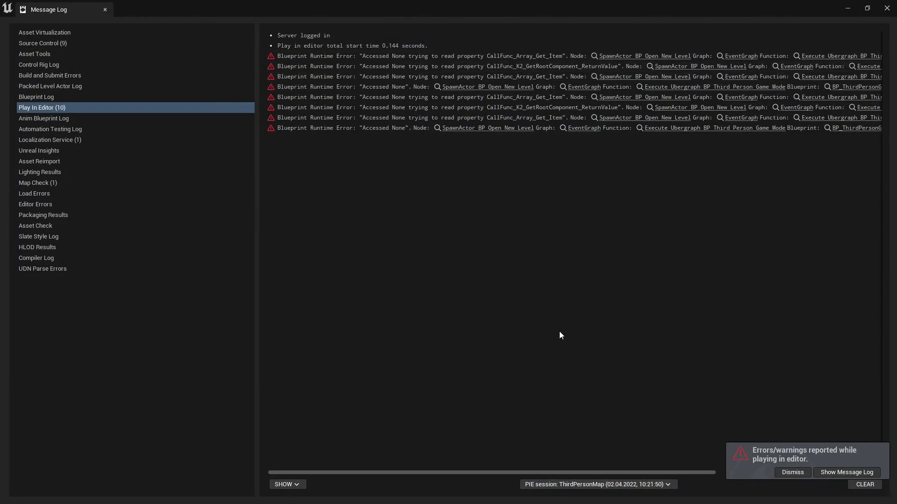
Scroll the Message Log sideways to read the 'Accessed None' error rows, then close it.
left_click_drag(435, 469, 626, 456)
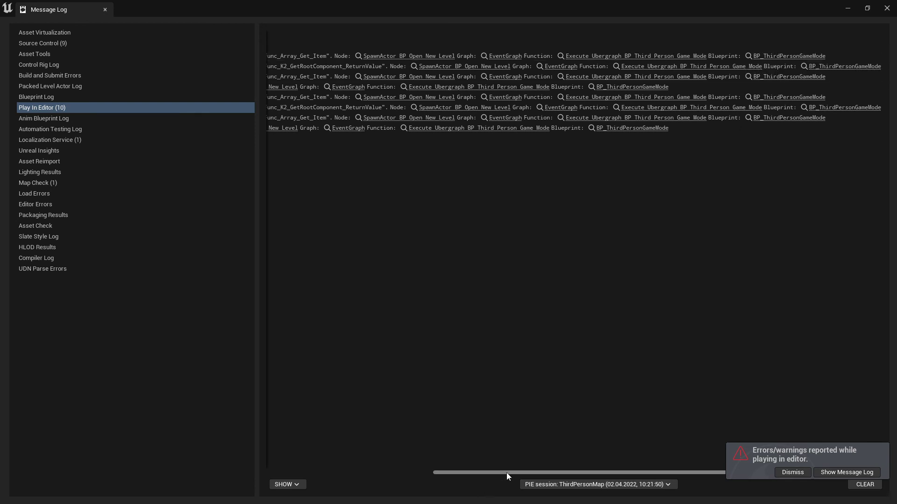
left_click_drag(506, 472, 350, 471)
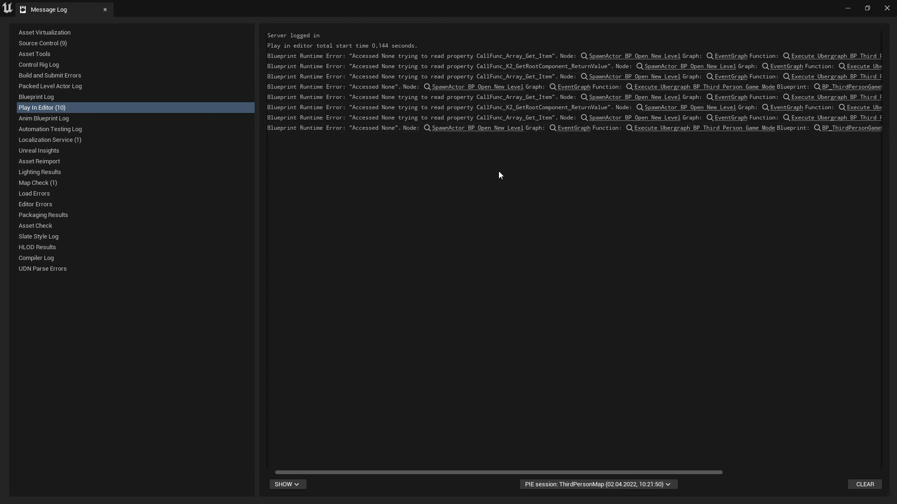
left_click(108, 10)
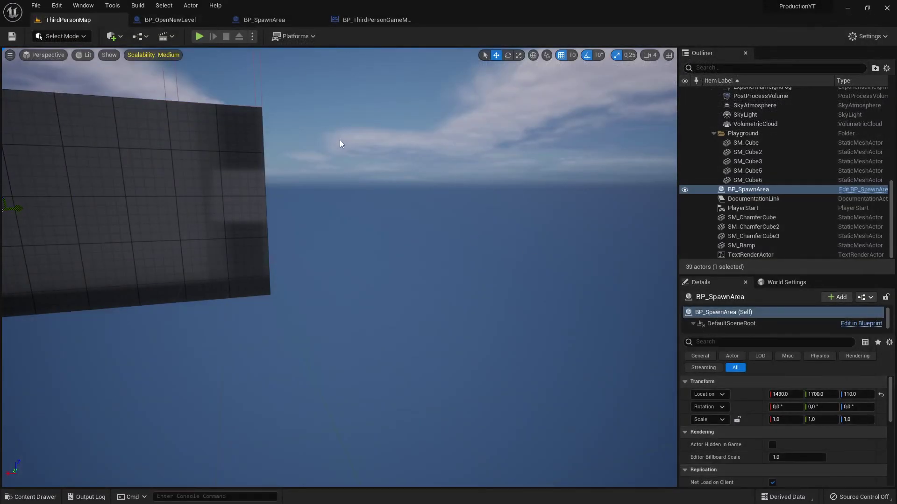
Switch to BP_ThirdPersonGameMode and pan and zoom its Event Graph to centre Event BeginPlay.
right_click_drag(340, 140, 343, 262)
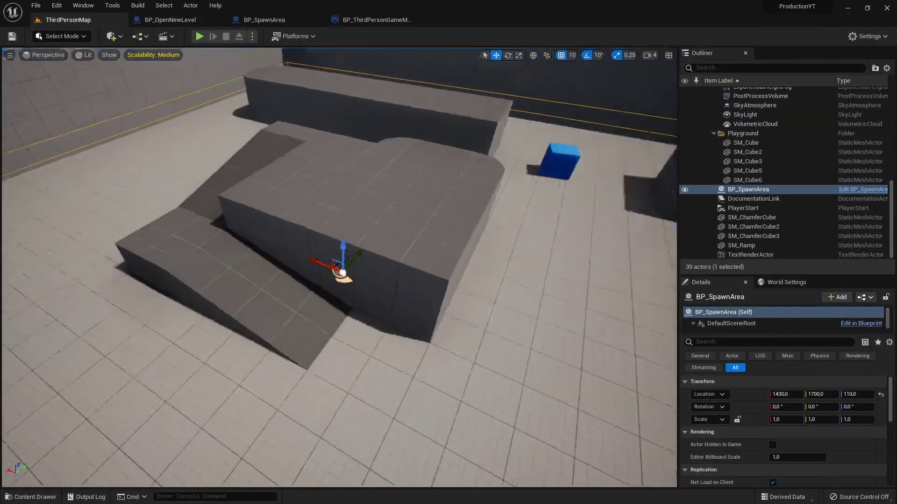
left_click(355, 20)
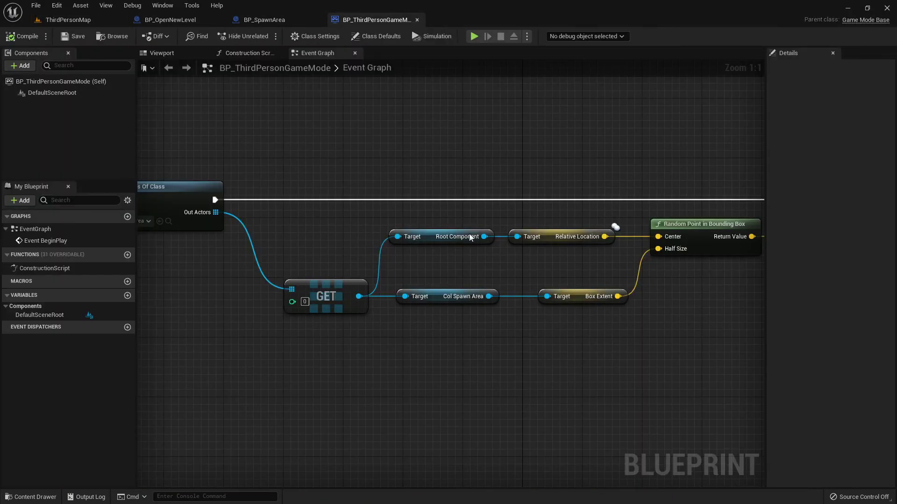
scroll(470, 238, "down", 3)
right_click_drag(234, 201, 471, 196)
scroll(470, 196, "down", 2)
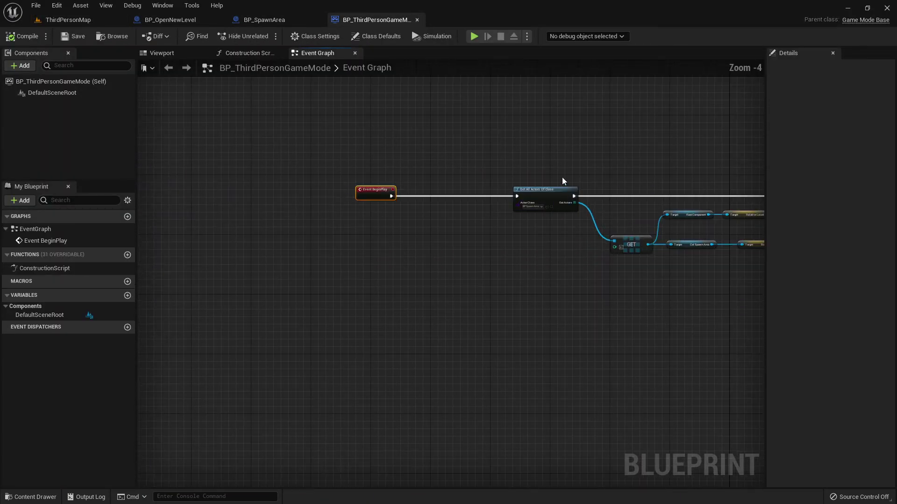
scroll(562, 182, "down", 1)
scroll(523, 169, "down", 1)
right_click_drag(522, 168, 563, 221)
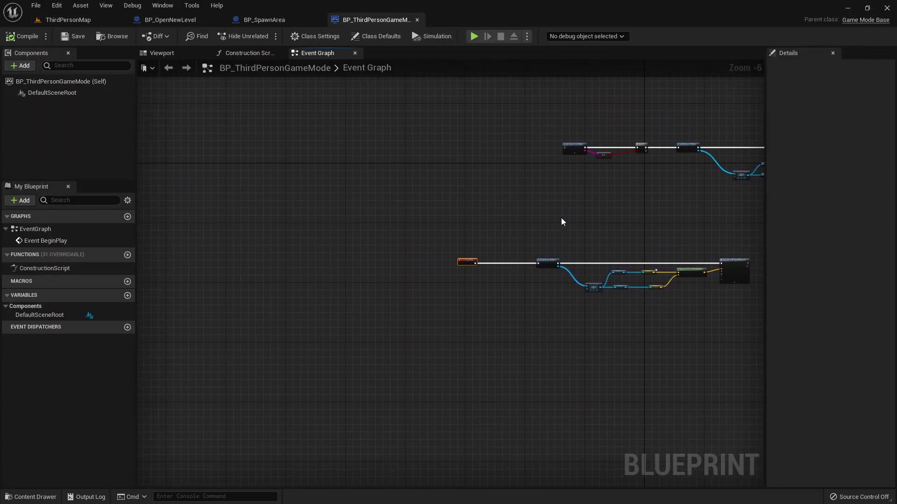
scroll(519, 233, "up", 5)
scroll(528, 236, "up", 1)
scroll(528, 235, "down", 3)
left_click_drag(387, 311, 266, 310)
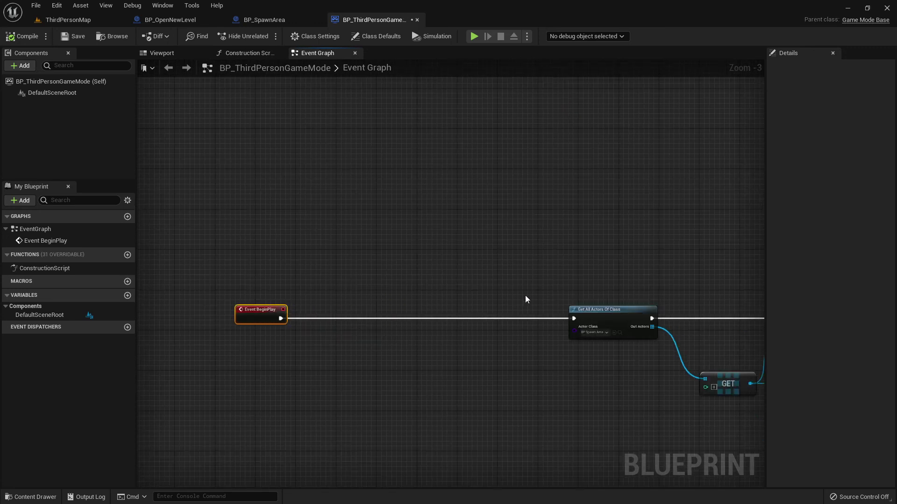
scroll(541, 267, "up", 3)
scroll(588, 215, "down", 5)
right_click_drag(657, 204, 545, 224)
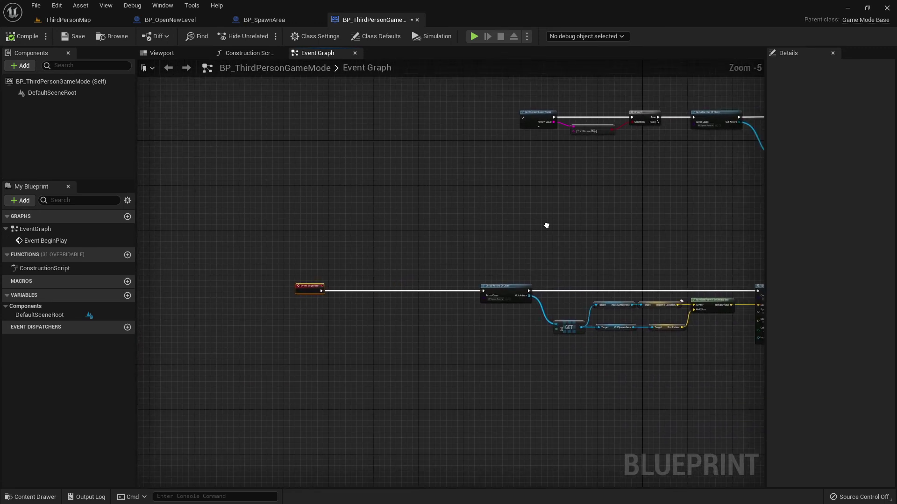
right_click_drag(406, 246, 553, 197)
scroll(527, 228, "up", 5)
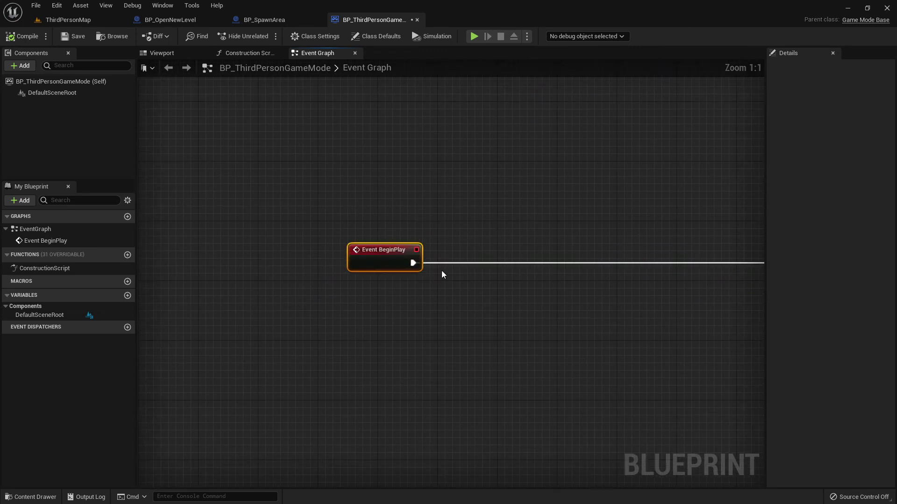
Add a Branch node to the game mode's Event Graph from the action search.
left_click_drag(413, 263, 530, 232)
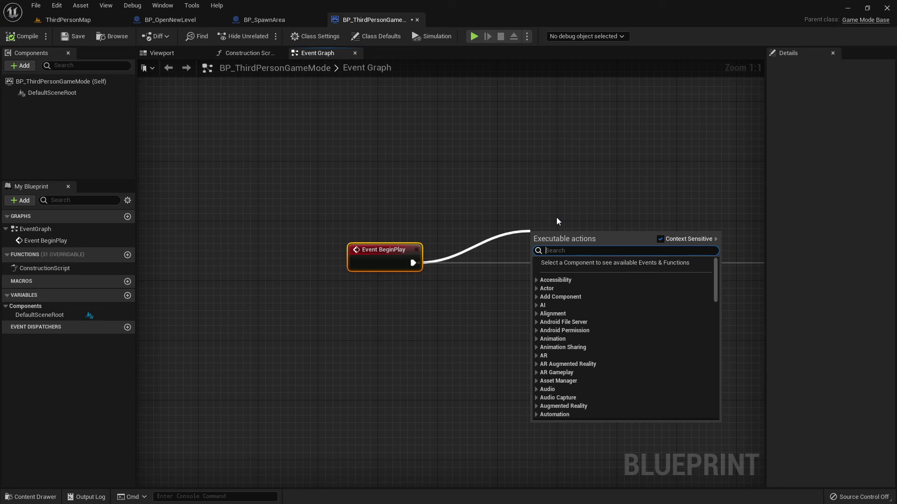
left_click(556, 217)
right_click_drag(627, 216, 480, 196)
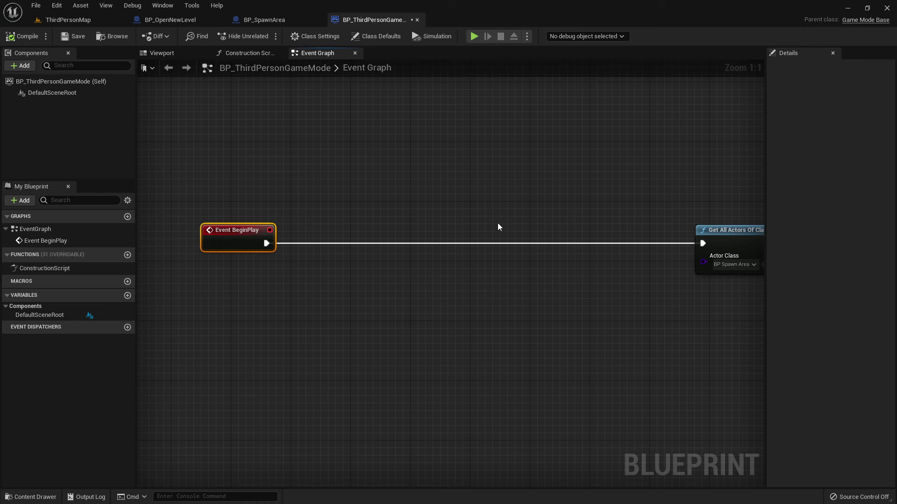
right_click(478, 224)
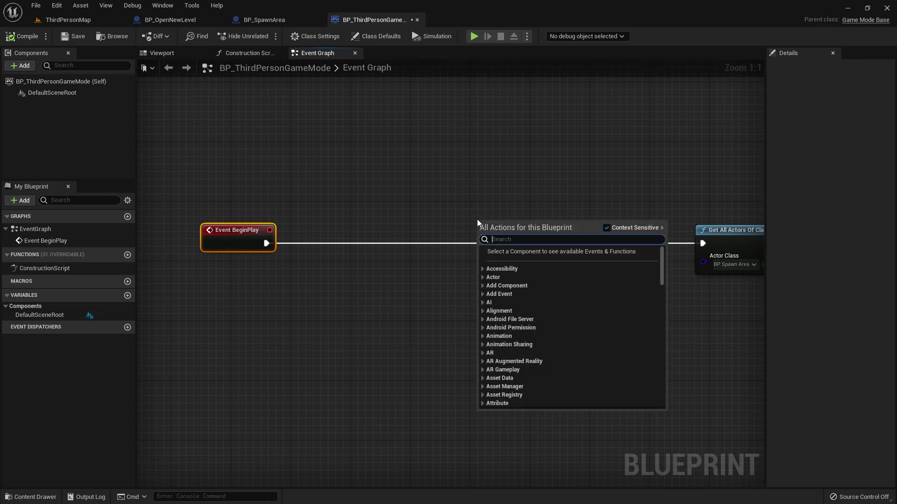
type("brea")
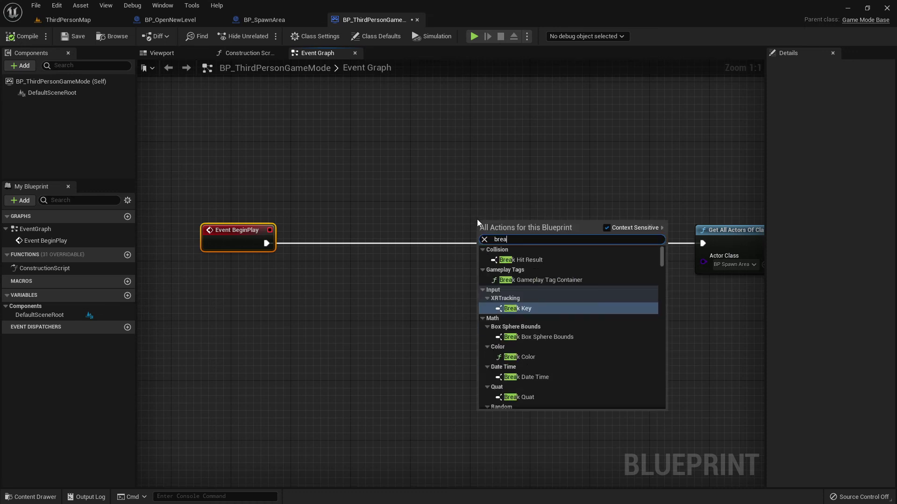
key("BackSpace")
key("BackSpace")
type("an")
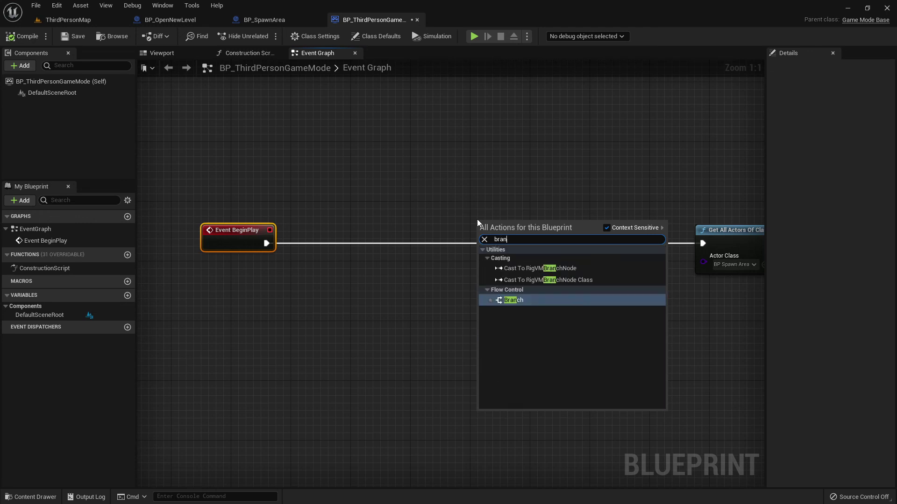
type("ch")
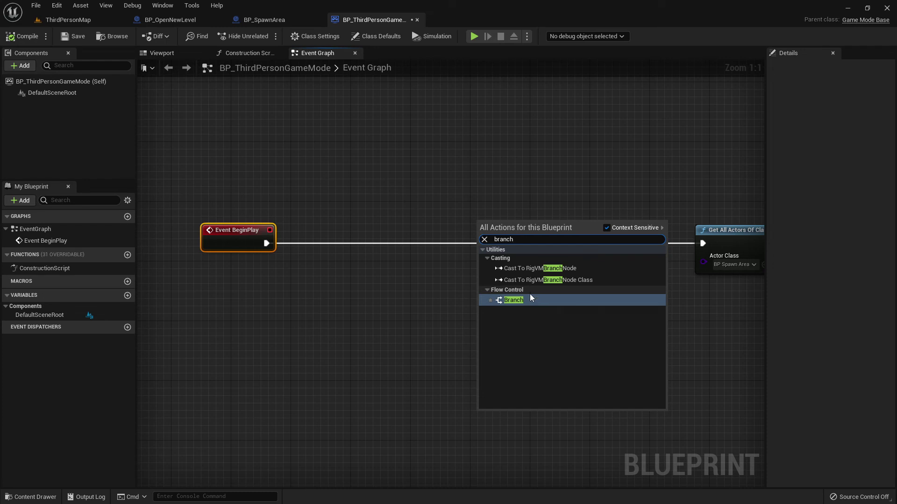
left_click(530, 298)
Position the Branch below the wire and connect Event BeginPlay's execution output to it.
left_click_drag(513, 224, 513, 172)
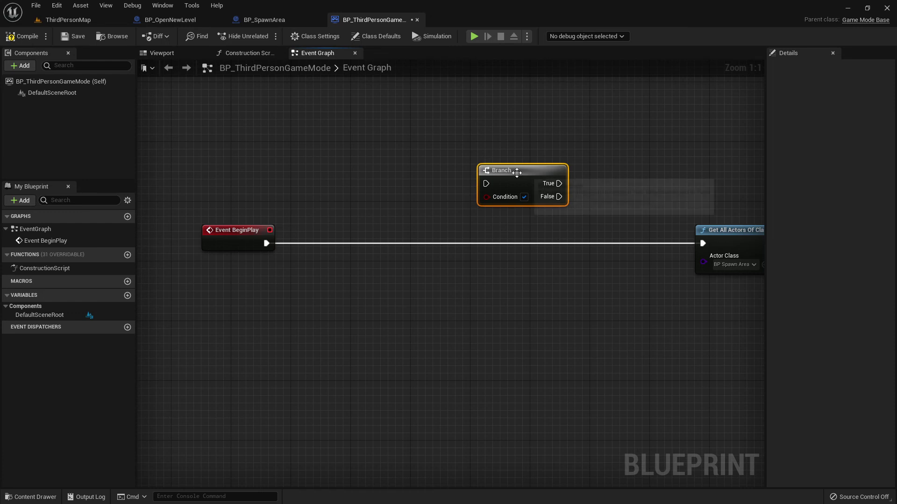
left_click_drag(516, 171, 523, 268)
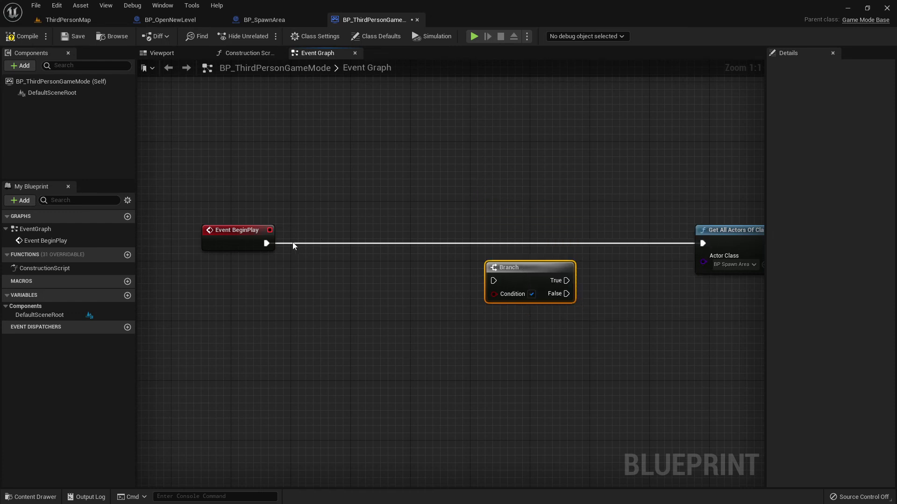
mouse_move(267, 243)
left_mouse_down()
mouse_move(496, 281)
mouse_move(493, 242)
left_mouse_up()
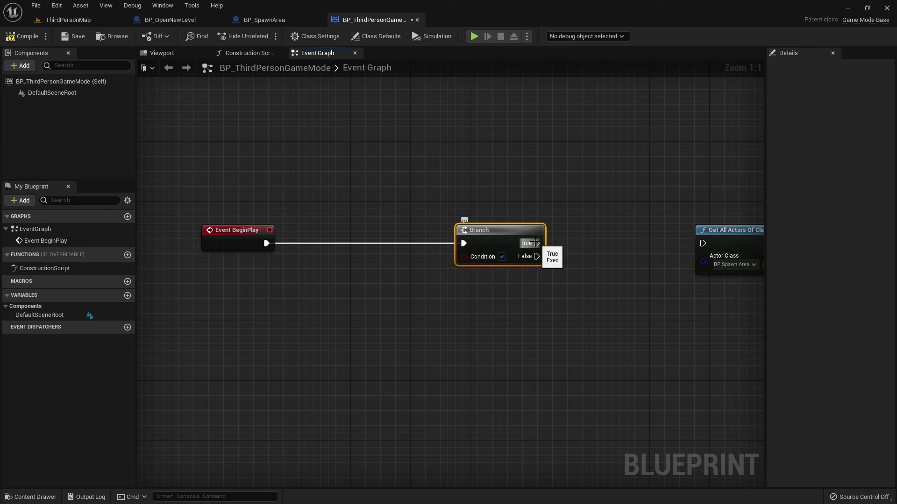
left_click_drag(536, 243, 643, 242)
left_click_drag(536, 257, 587, 265)
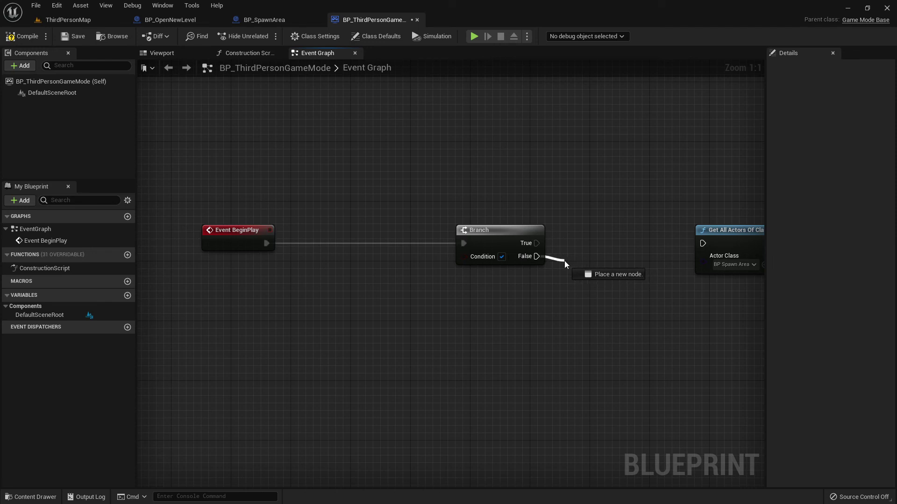
left_click_drag(586, 265, 624, 286)
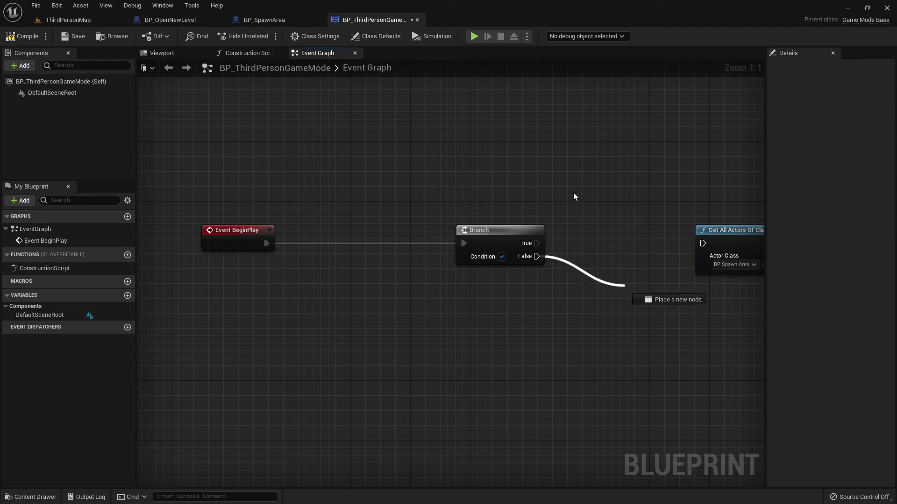
Move the Branch further right and Event BeginPlay further left to open space between them.
left_click_drag(505, 234, 580, 234)
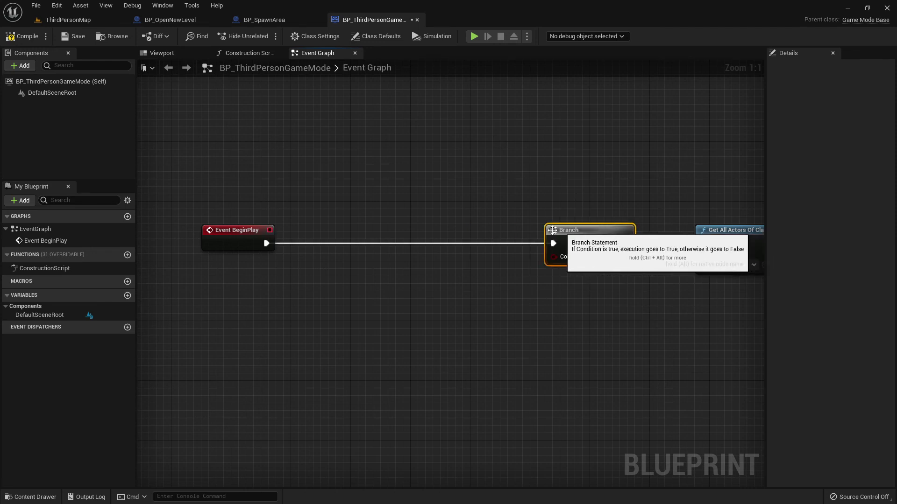
scroll(514, 210, "down", 3)
right_click_drag(514, 208, 497, 329)
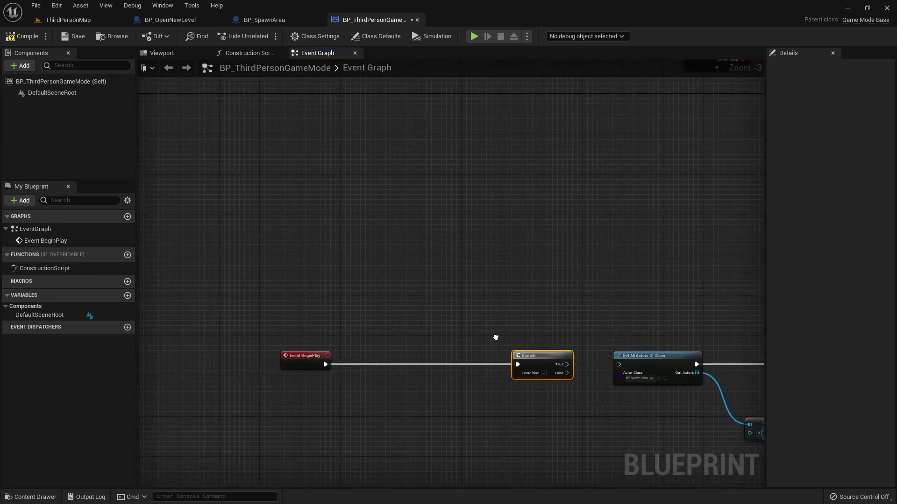
left_click_drag(331, 346, 243, 347)
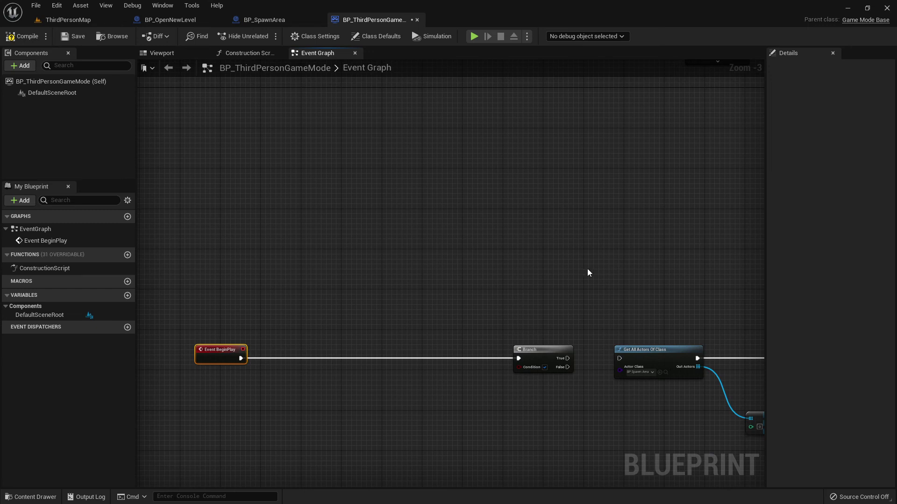
mouse_move(587, 272)
right_mouse_down()
mouse_move(556, 212)
mouse_move(457, 324)
right_mouse_up()
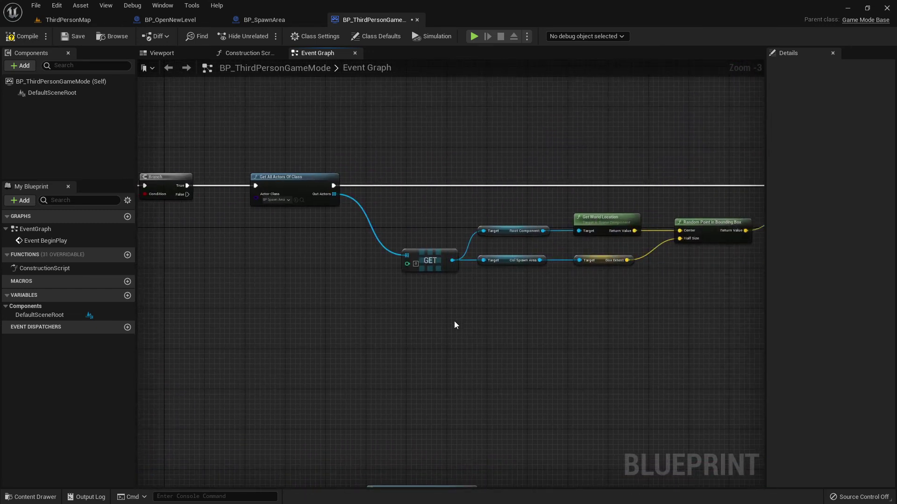
right_click_drag(348, 313, 444, 317)
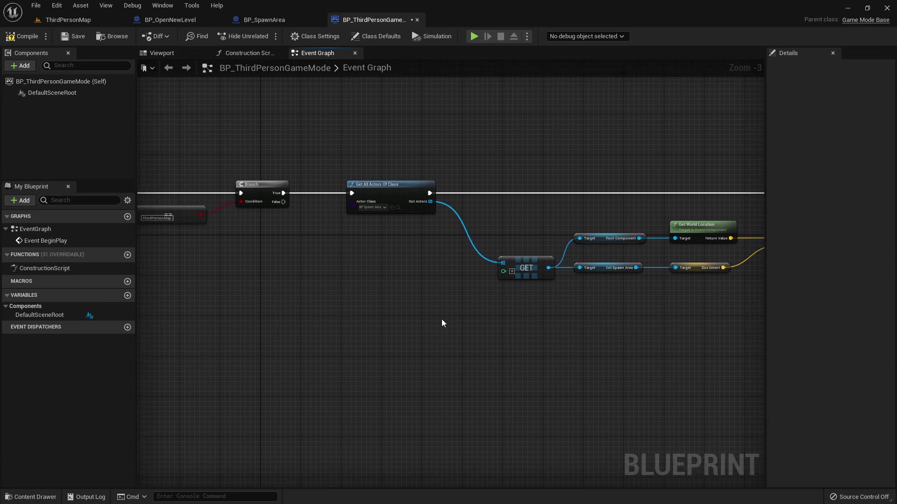
scroll(373, 299, "down", 3)
right_click_drag(368, 313, 531, 289)
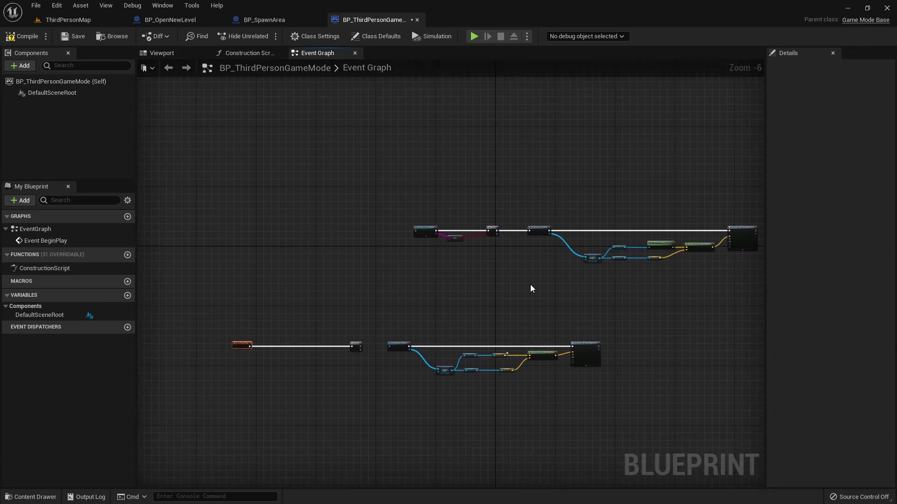
scroll(496, 306, "up", 2)
right_click_drag(341, 303, 602, 202)
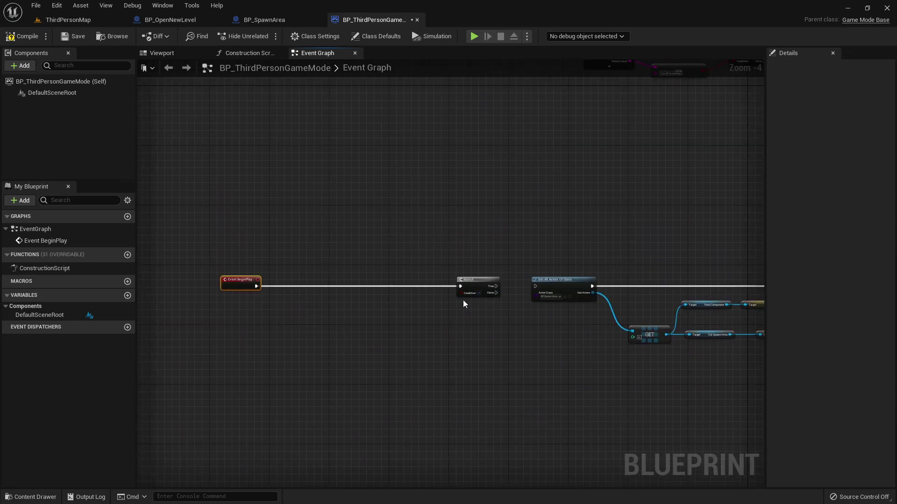
scroll(463, 302, "up", 3)
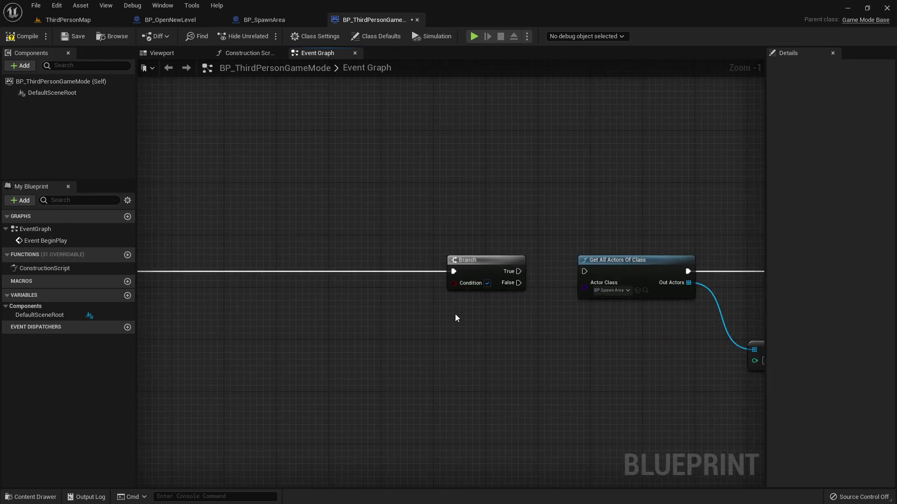
scroll(455, 310, "down", 3)
scroll(444, 276, "down", 1)
mouse_move(463, 244)
right_mouse_down()
mouse_move(421, 295)
mouse_move(502, 255)
right_mouse_up()
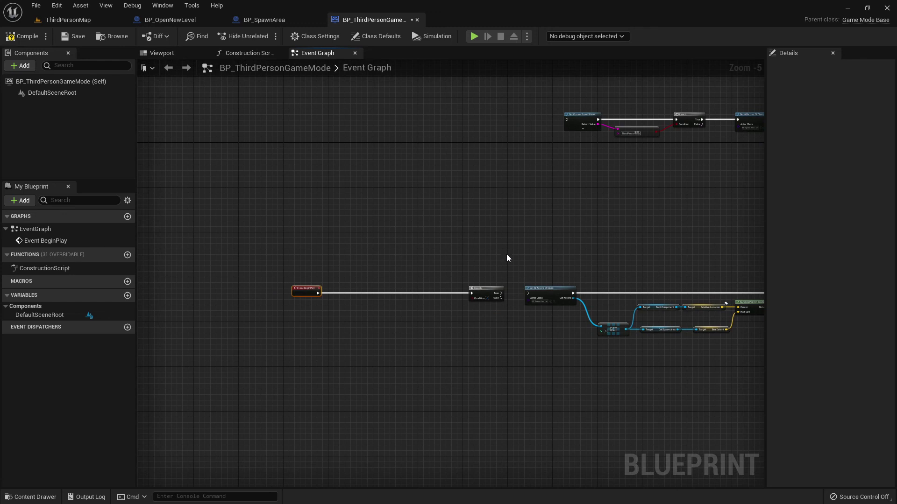
scroll(602, 270, "up", 6)
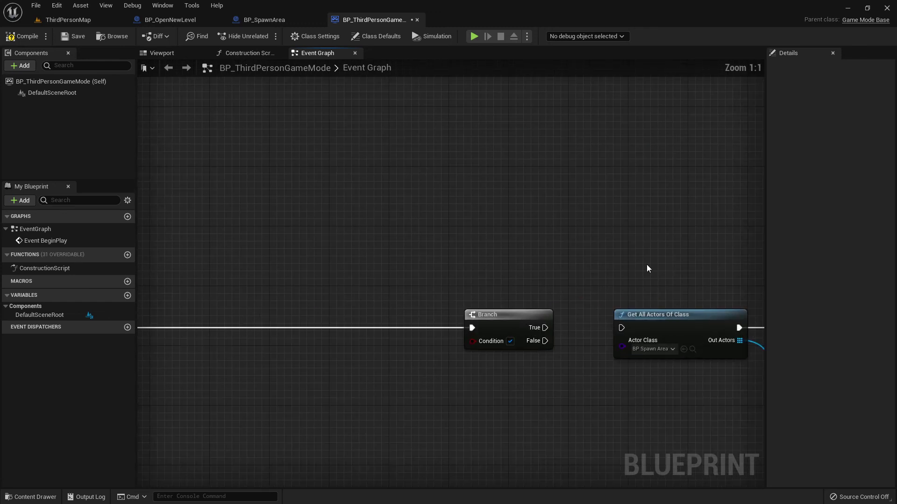
right_click_drag(494, 251, 565, 204)
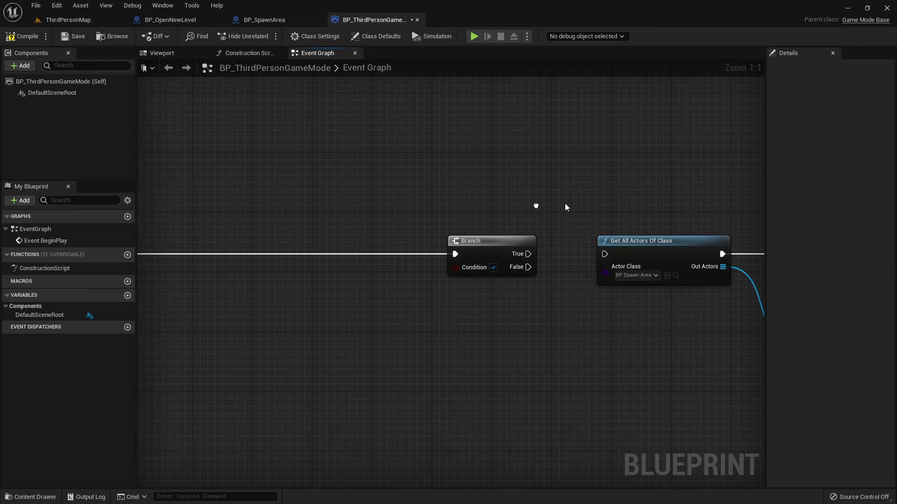
right_click_drag(410, 210, 491, 223)
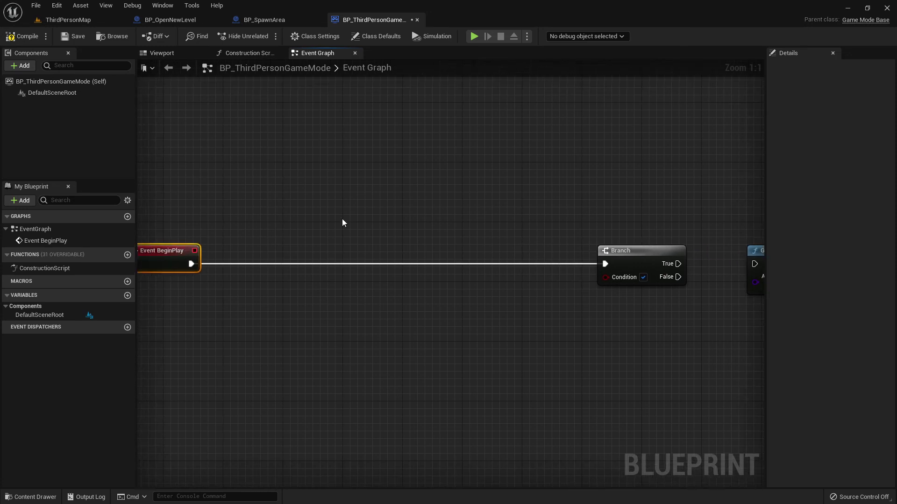
right_click_drag(221, 274, 251, 275)
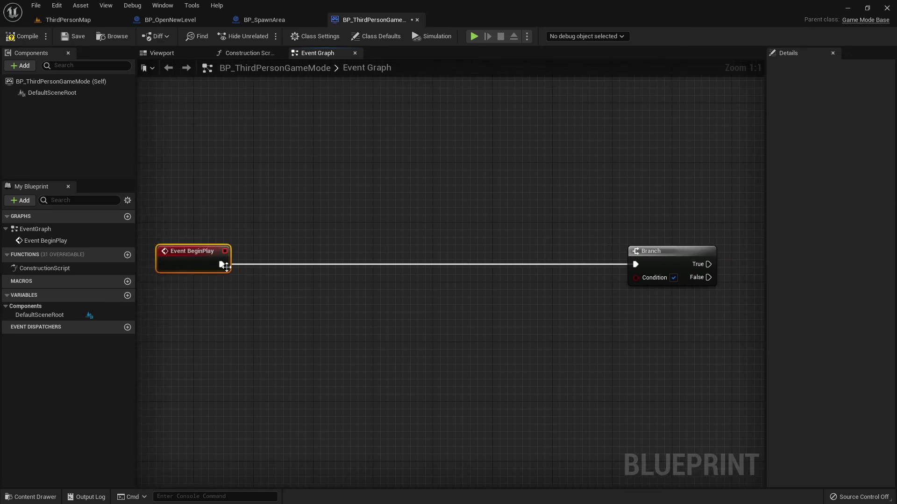
Add a Get Current Level Name node off Event BeginPlay's execution output.
left_click_drag(223, 265, 340, 245)
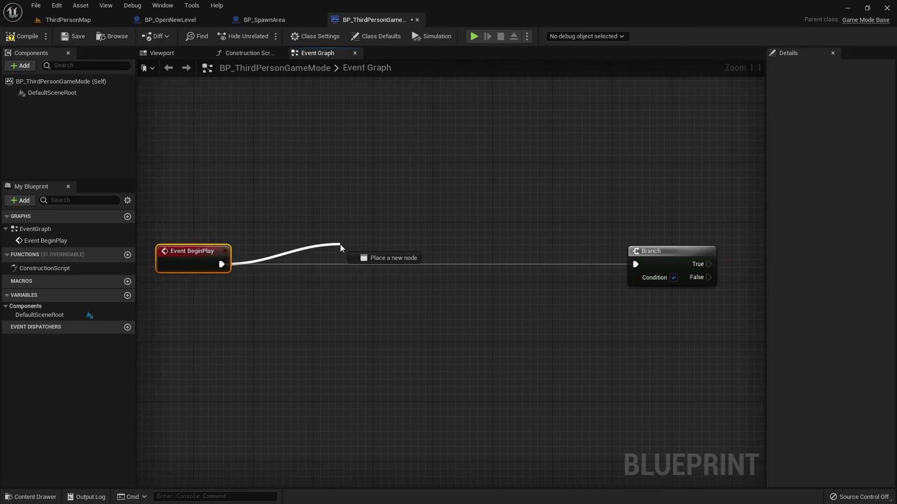
type("get cu")
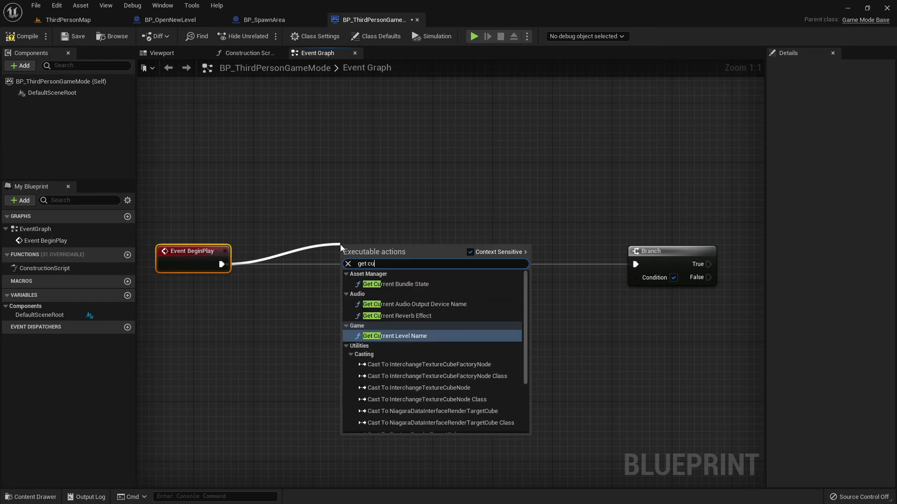
type("rren leve")
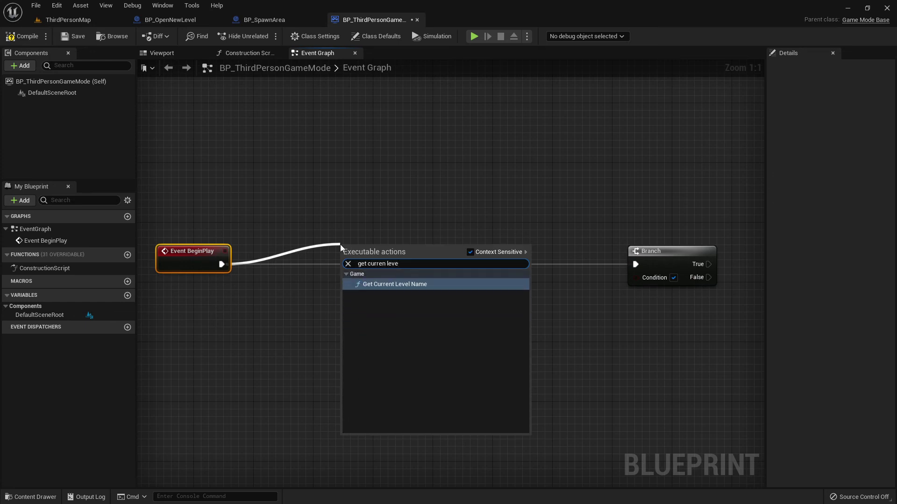
key("Return")
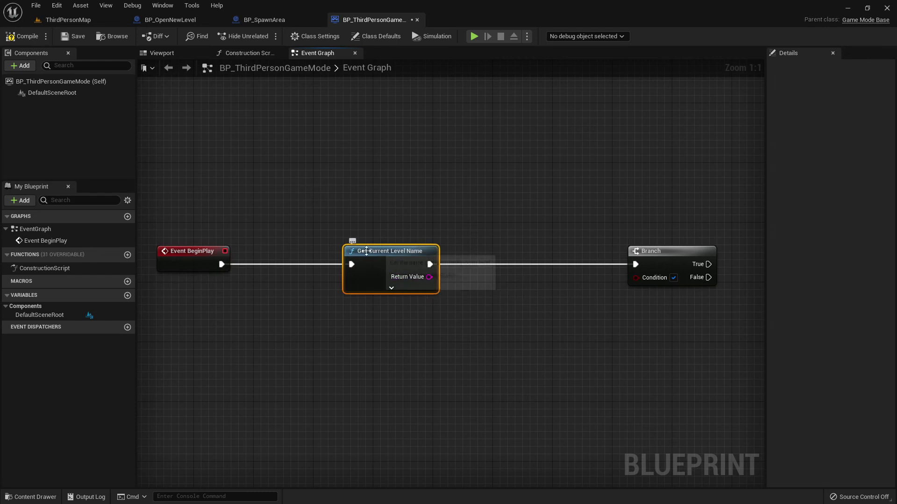
Check the level names in the Content Drawer's Maps folder.
left_click(100, 18)
left_click(157, 20)
left_click(99, 21)
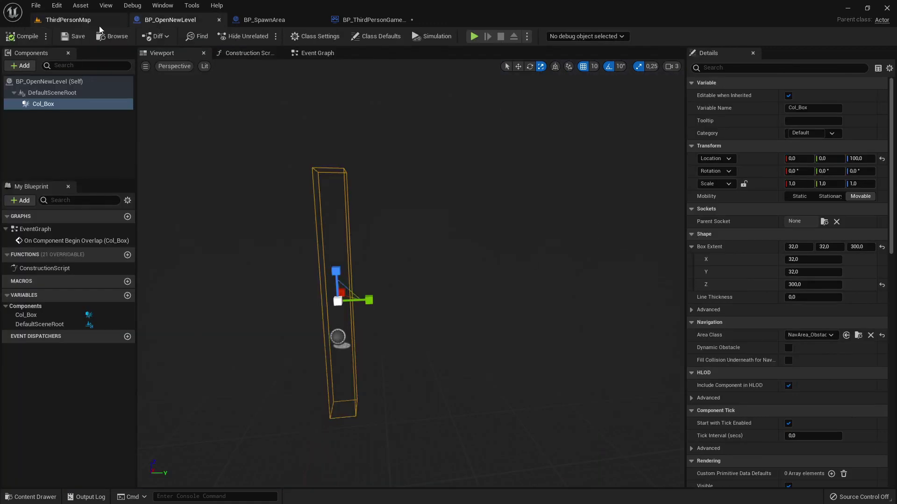
left_click(3, 500)
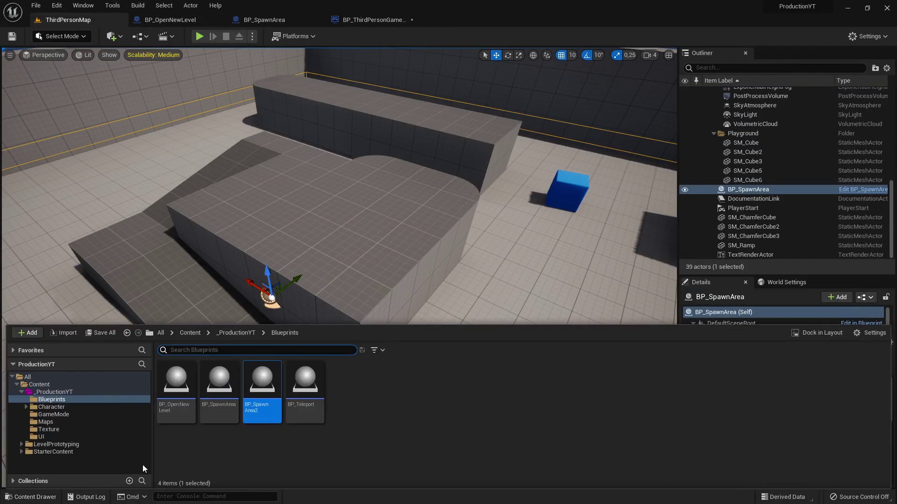
left_click(141, 421)
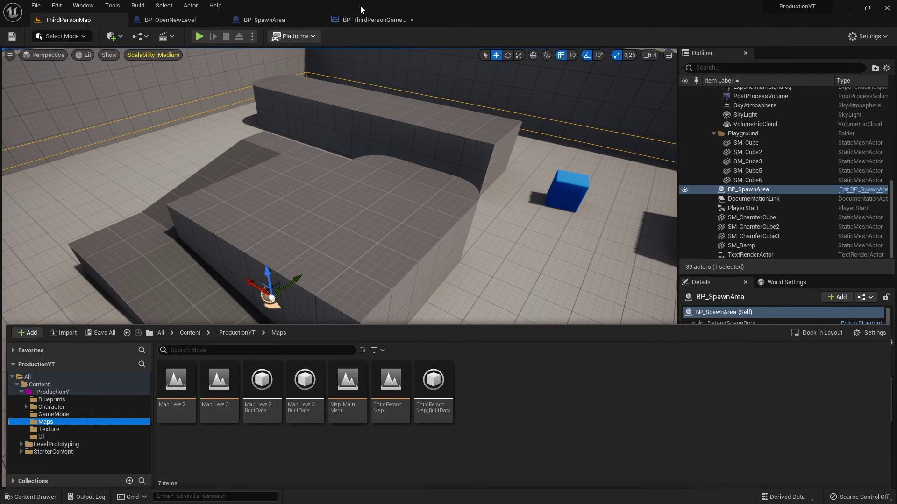
left_click(382, 21)
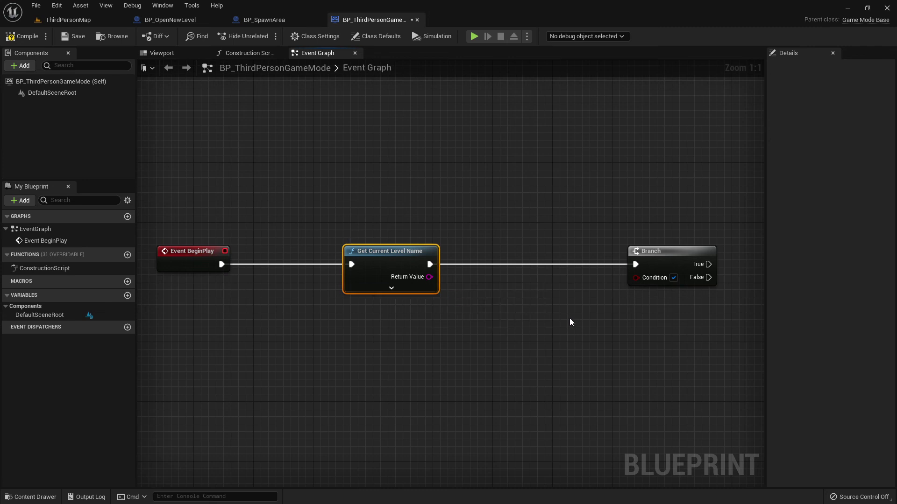
Wire the Branch's True output to Get All Actors Of Class.
scroll(563, 299, "right", 5)
right_click_drag(573, 273, 213, 276)
scroll(492, 284, "down", 5)
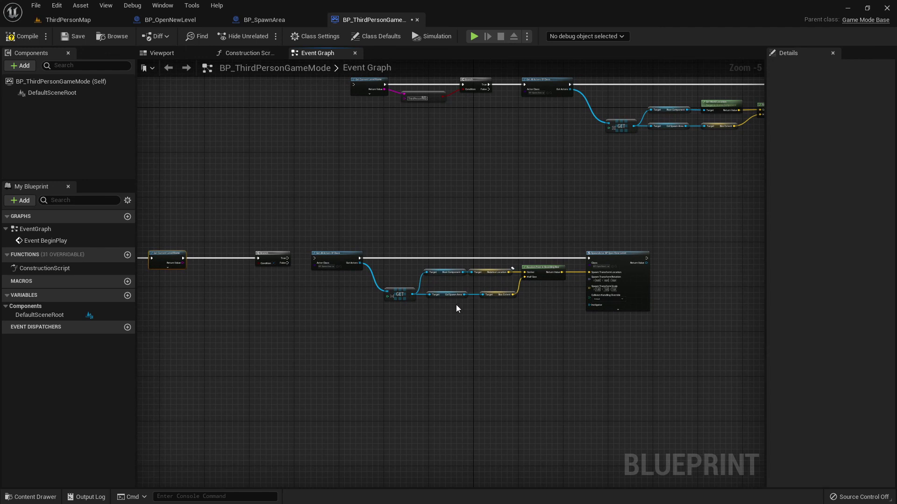
scroll(456, 304, "up", 2)
right_click_drag(170, 245, 371, 249)
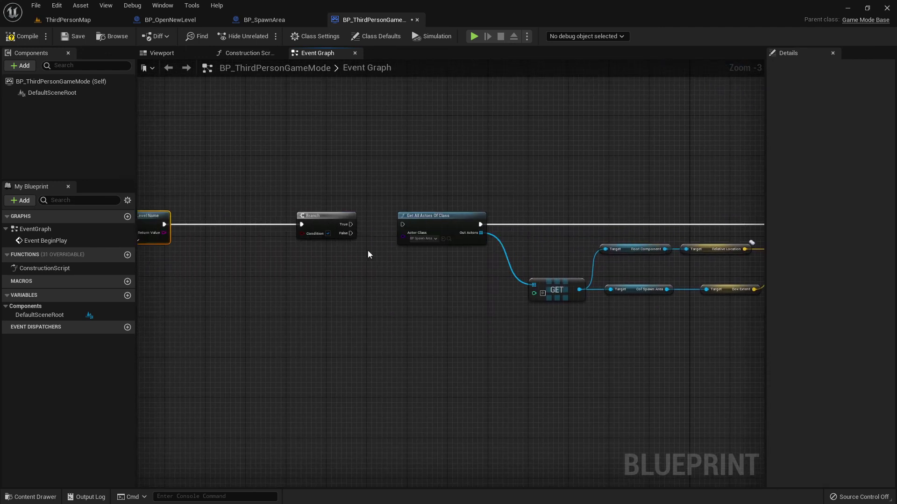
right_click_drag(449, 215, 342, 262)
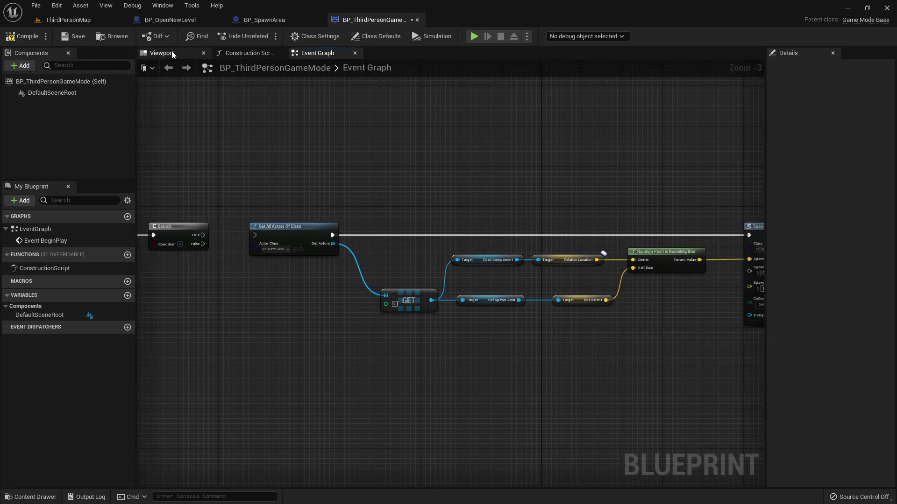
left_click(169, 19)
left_click(83, 21)
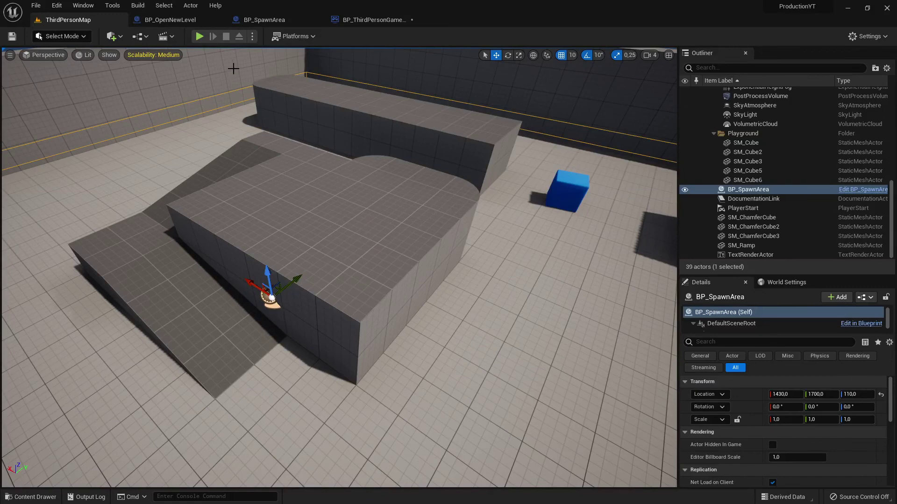
left_click(369, 20)
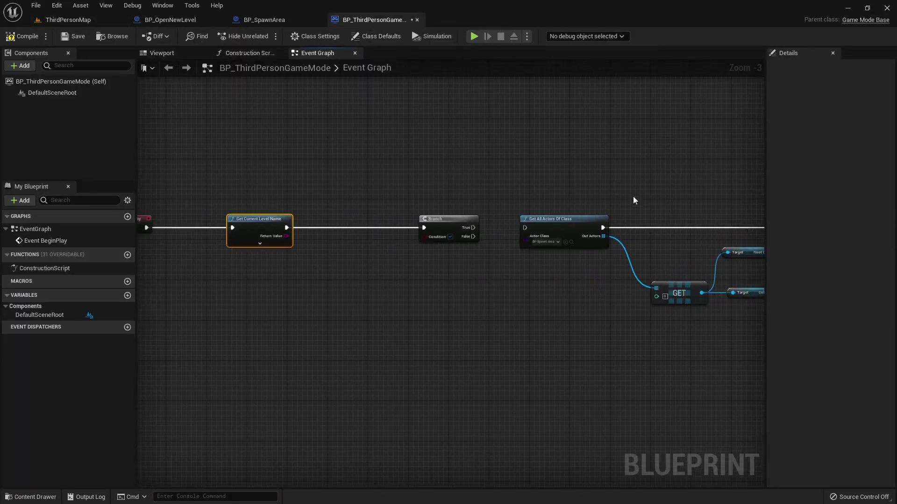
scroll(274, 227, "up", 3)
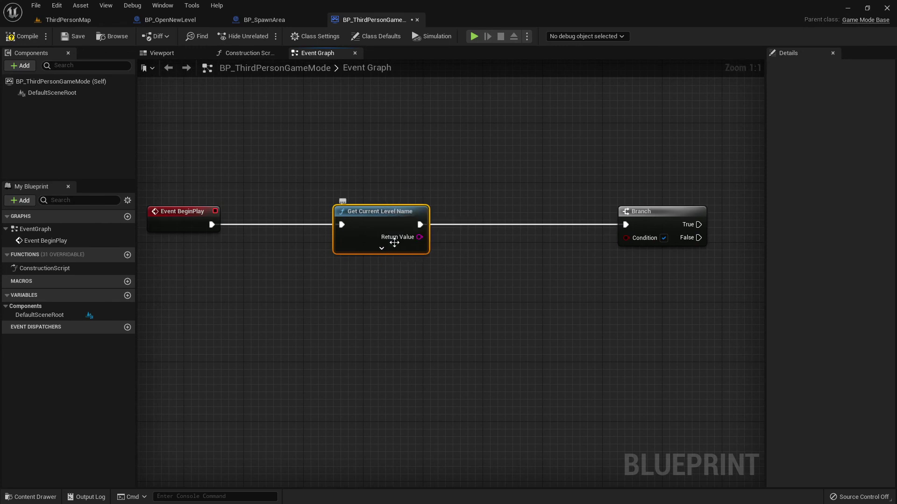
right_click_drag(543, 282, 296, 281)
left_click_drag(452, 225, 528, 224)
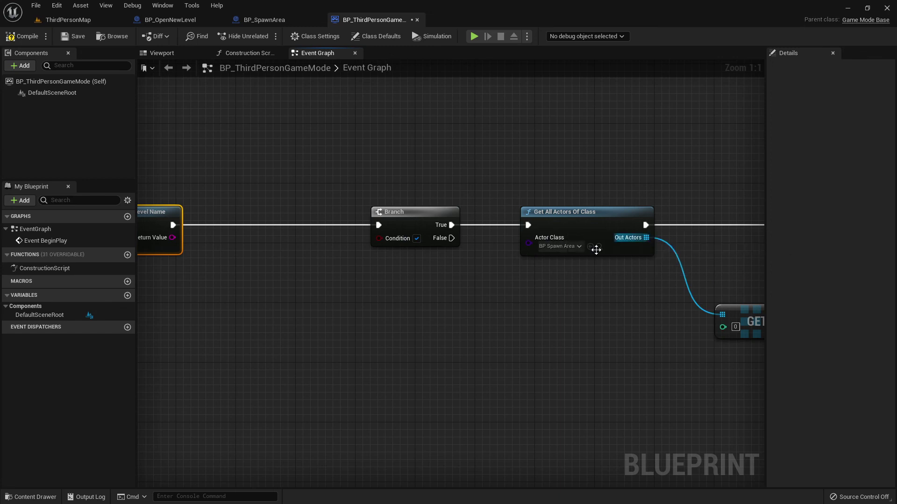
right_click_drag(352, 301, 646, 304)
Inspect Get Current Level Name's advanced options and drag a wire from its return value.
left_click_drag(412, 212, 346, 212)
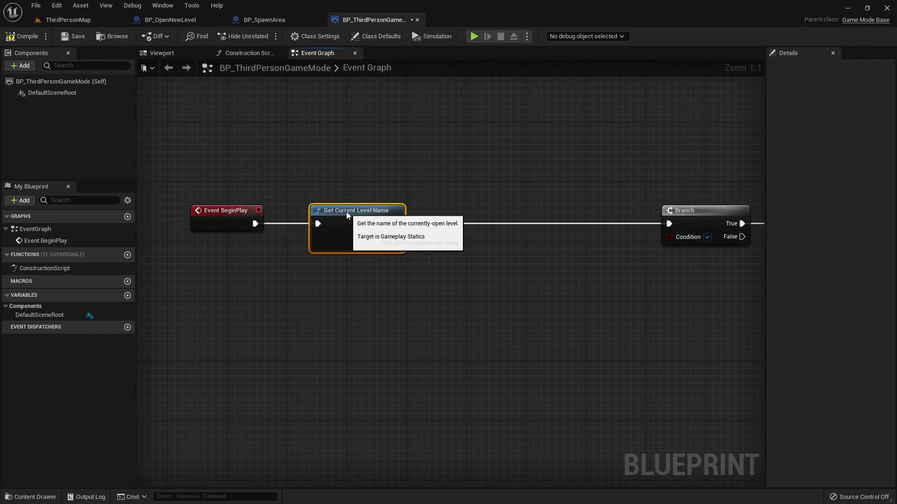
left_click(369, 247)
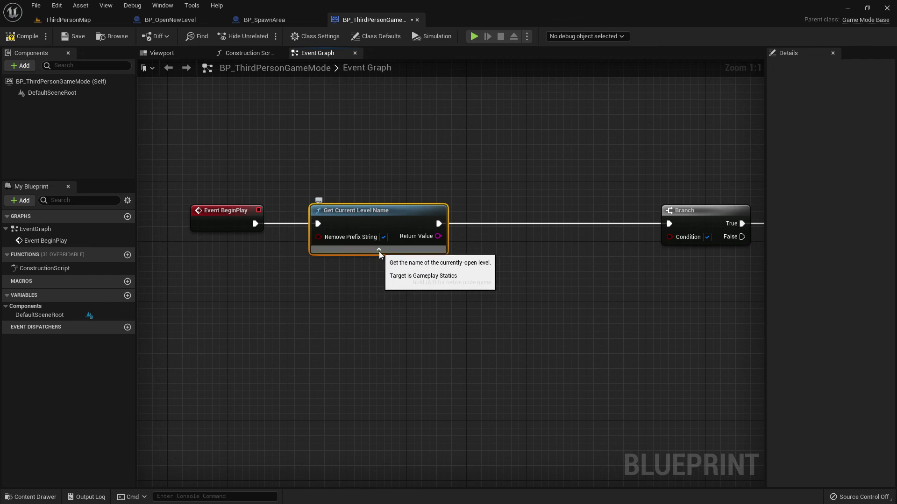
left_click(373, 251)
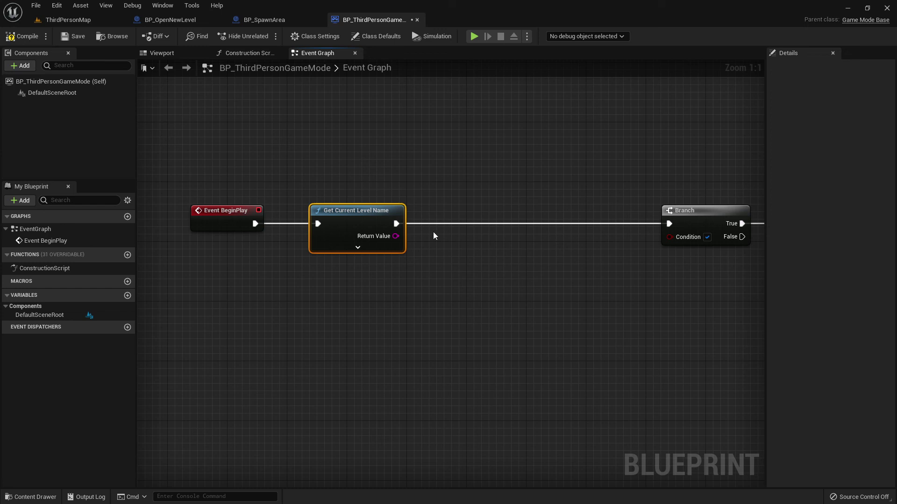
left_click_drag(395, 237, 469, 282)
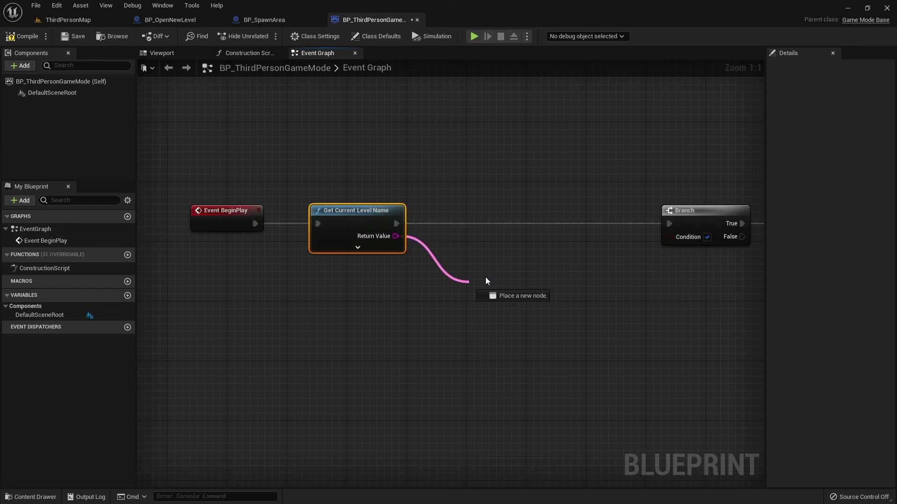
Add an Equal, Case Insensitive (String) node fed by the level name's Return Value.
key("Escape")
left_click(458, 245)
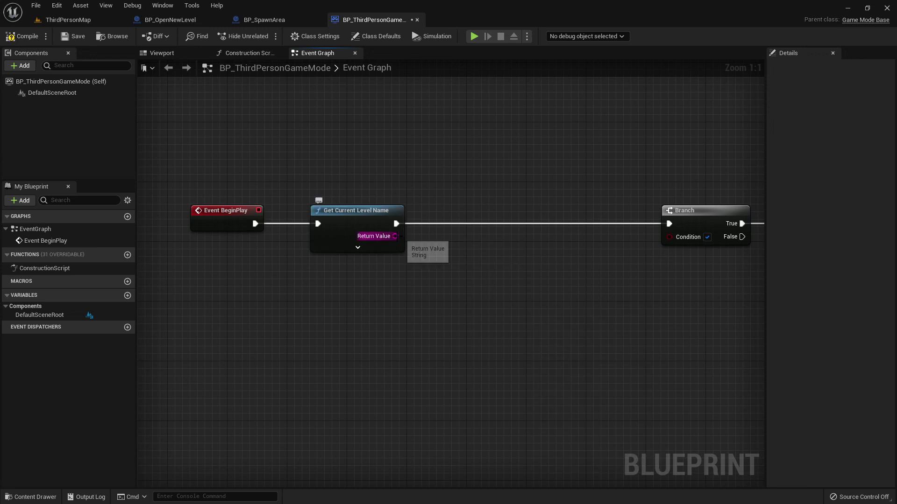
left_click_drag(396, 237, 467, 282)
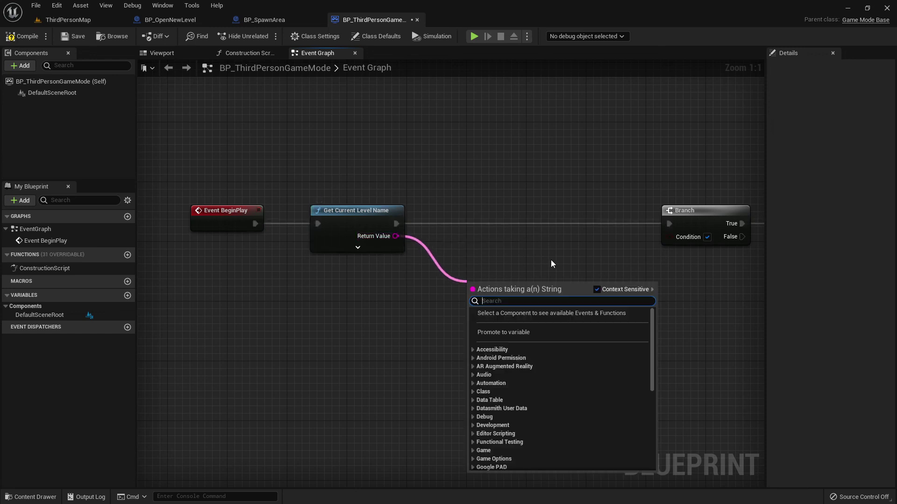
type("=")
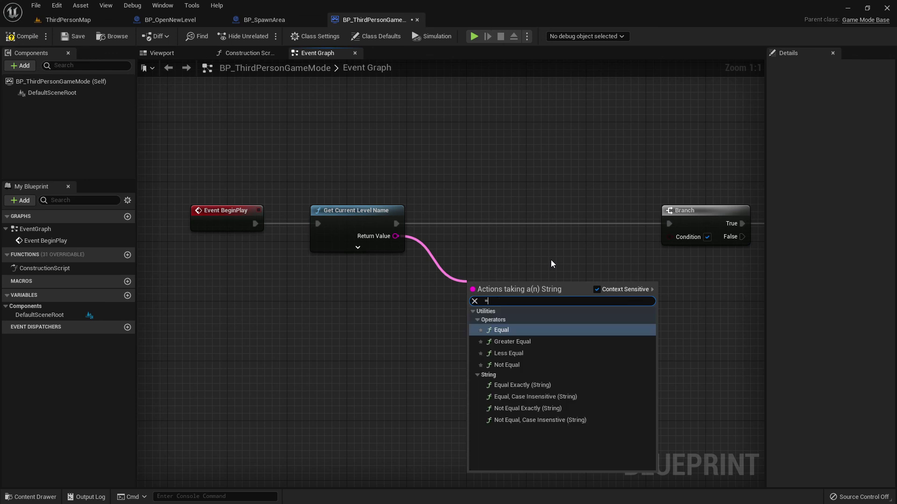
type("=")
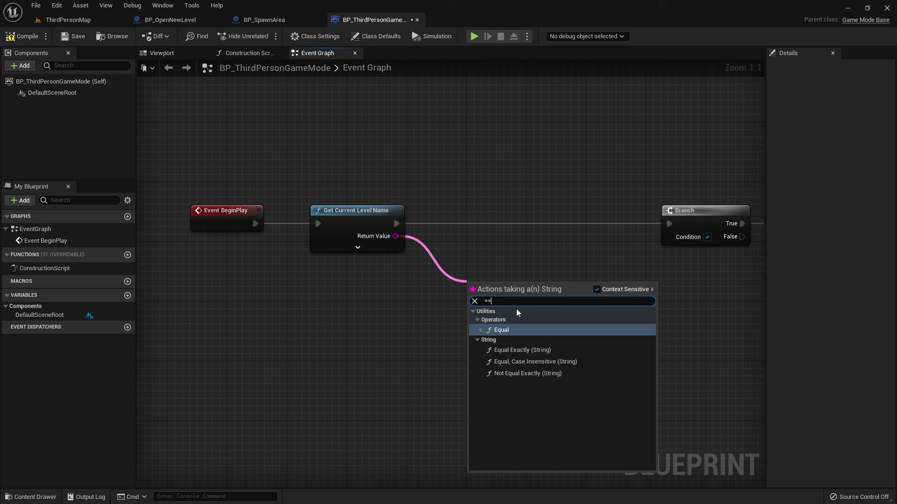
left_click(561, 362)
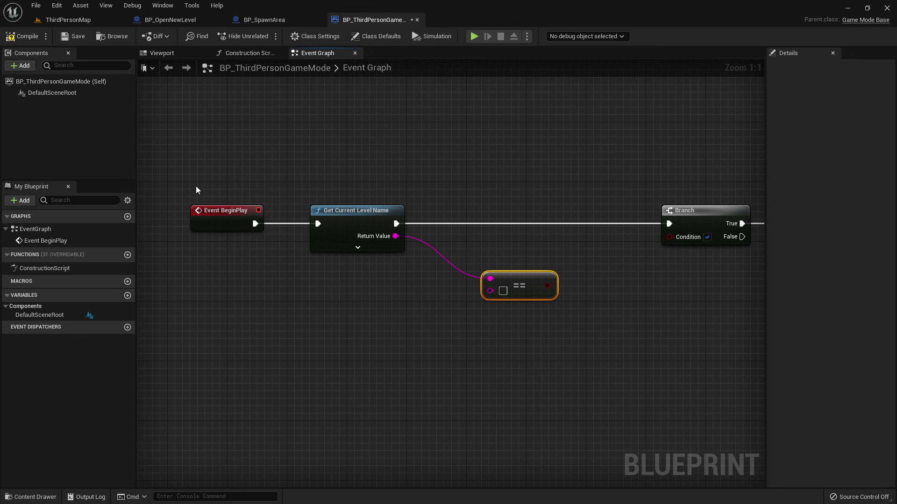
Clear the node selection and select the Get Current Level Name node.
left_click_drag(195, 186, 273, 255)
left_click(304, 183)
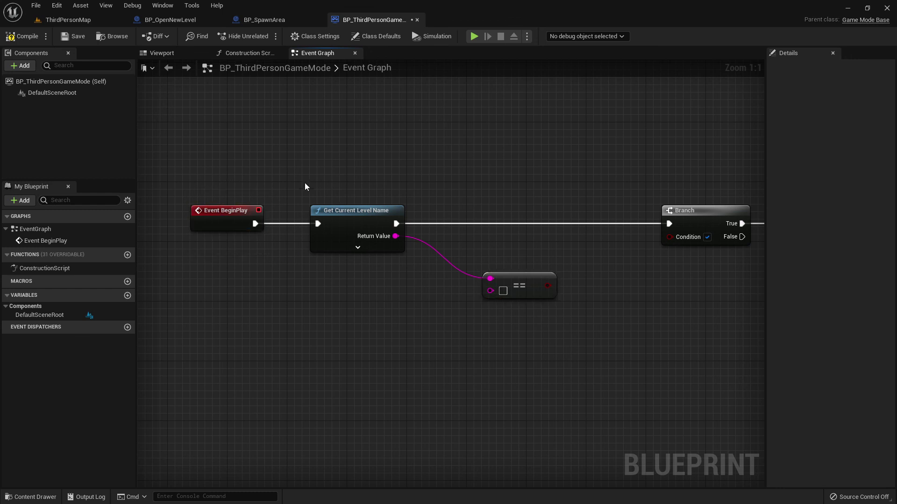
left_click_drag(305, 174, 398, 276)
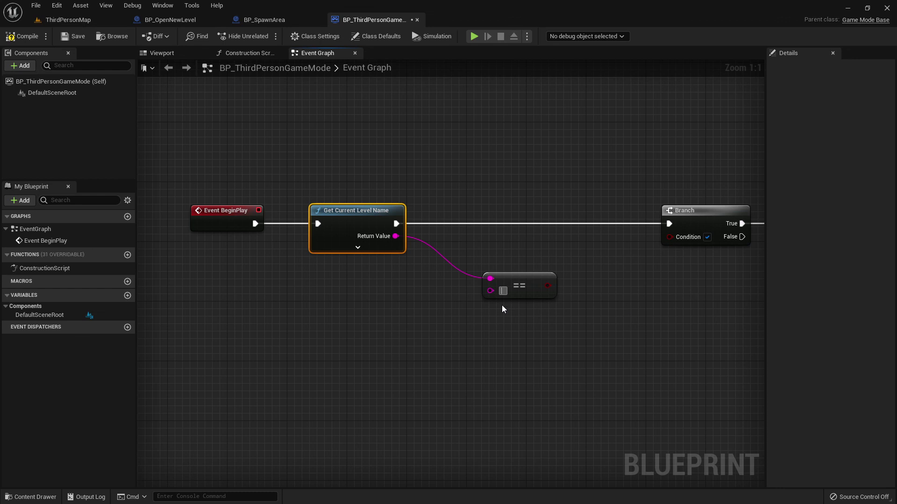
Copy the ThirdPersonMap asset name and paste it as the == node's comparison value.
left_click(62, 20)
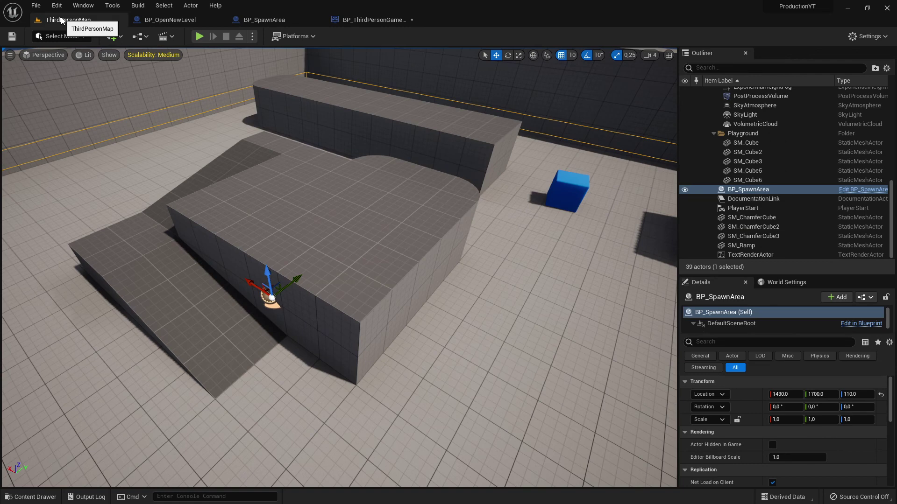
left_click(34, 497)
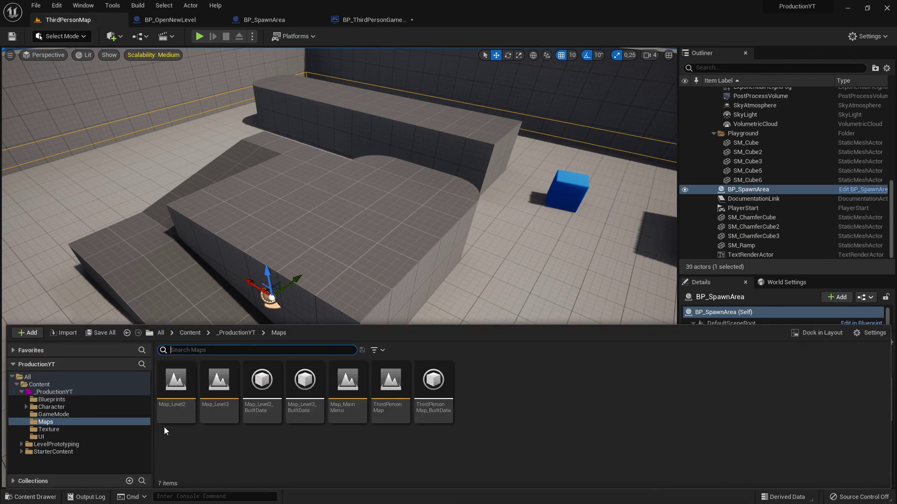
left_click(390, 402)
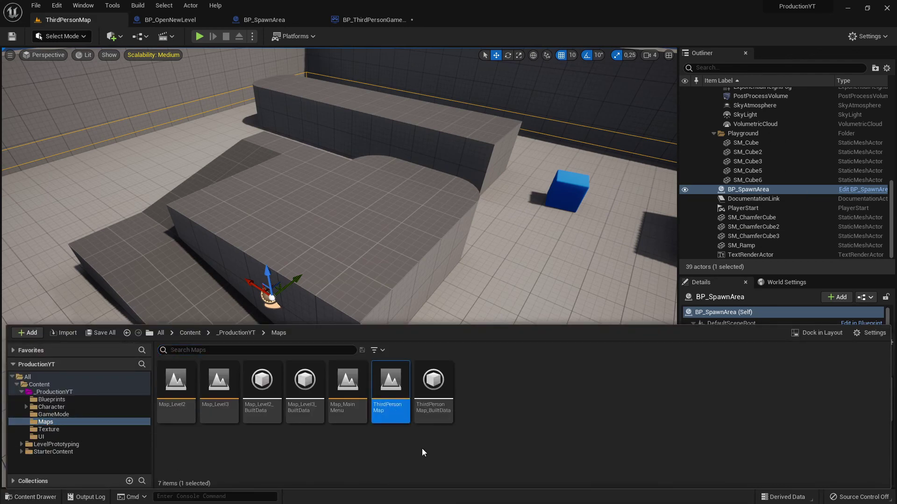
key("F2")
left_click(419, 461)
left_click(371, 20)
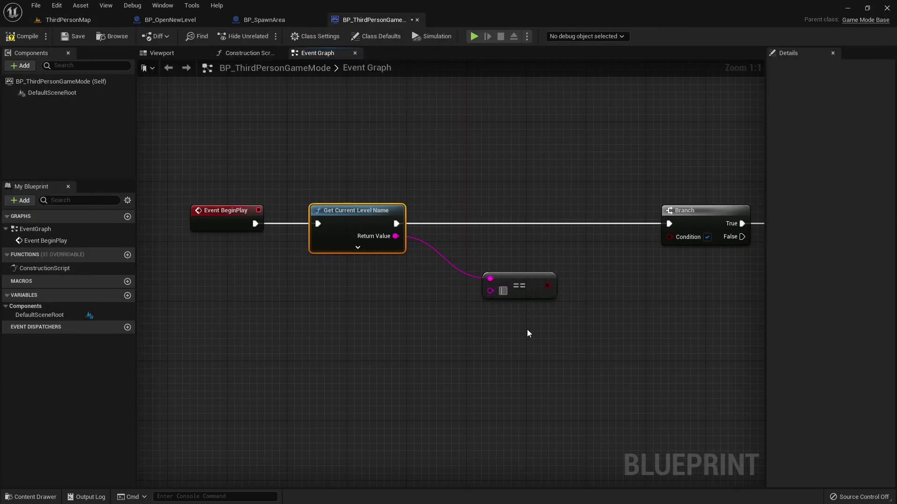
type("ThirdPersonMap")
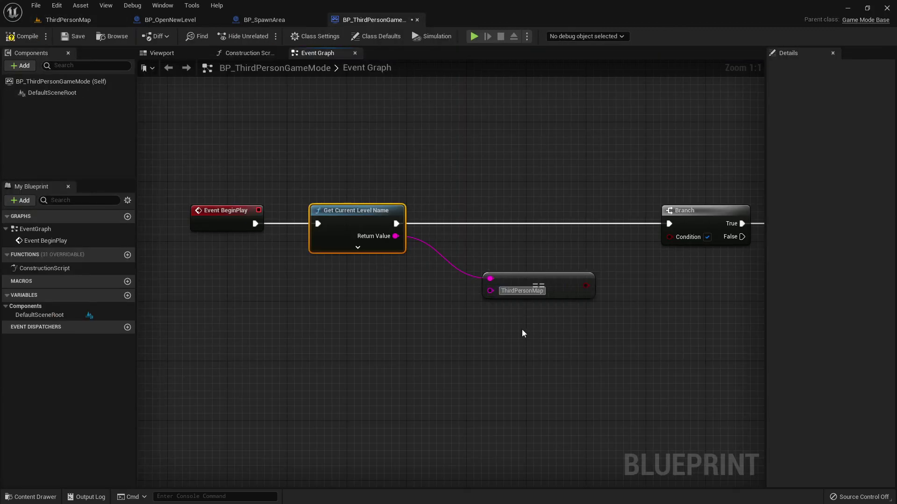
Connect the == result to the Branch Condition and tidy the node layout.
left_click(578, 265)
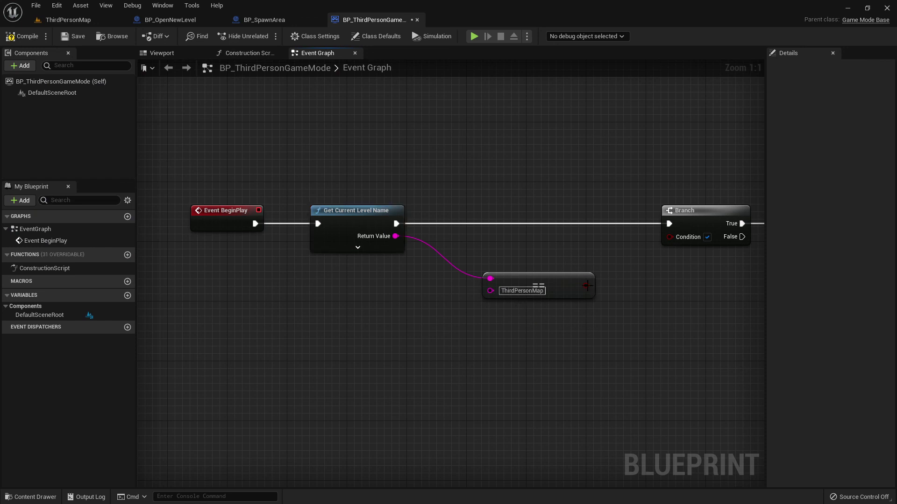
mouse_move(586, 285)
left_mouse_down()
mouse_move(649, 244)
mouse_move(621, 295)
mouse_move(669, 237)
left_mouse_up()
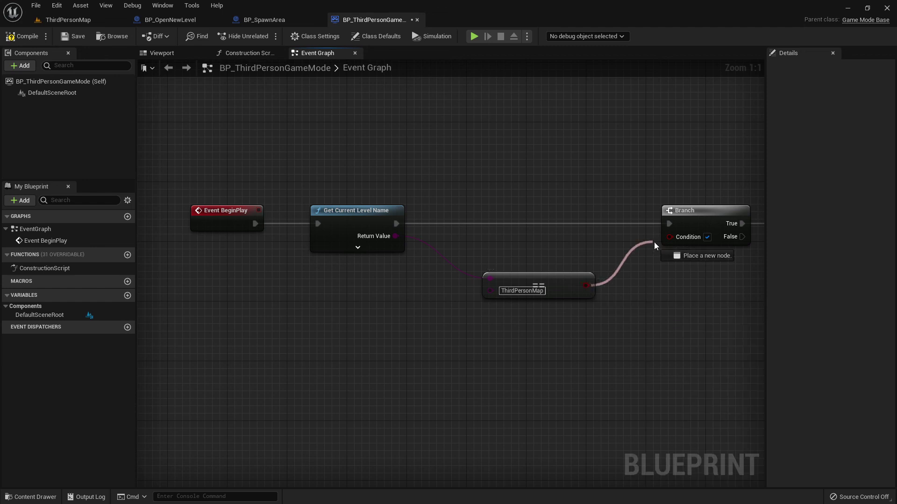
right_click_drag(680, 273, 591, 275)
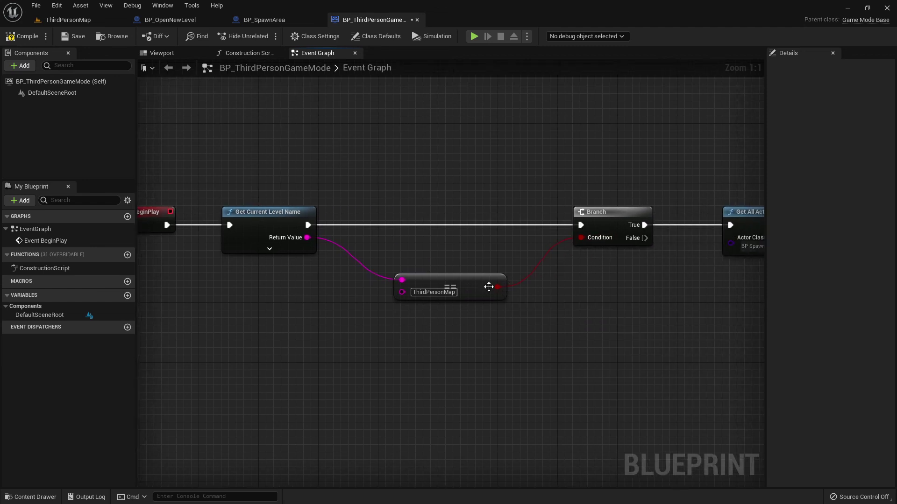
left_click_drag(487, 290, 480, 252)
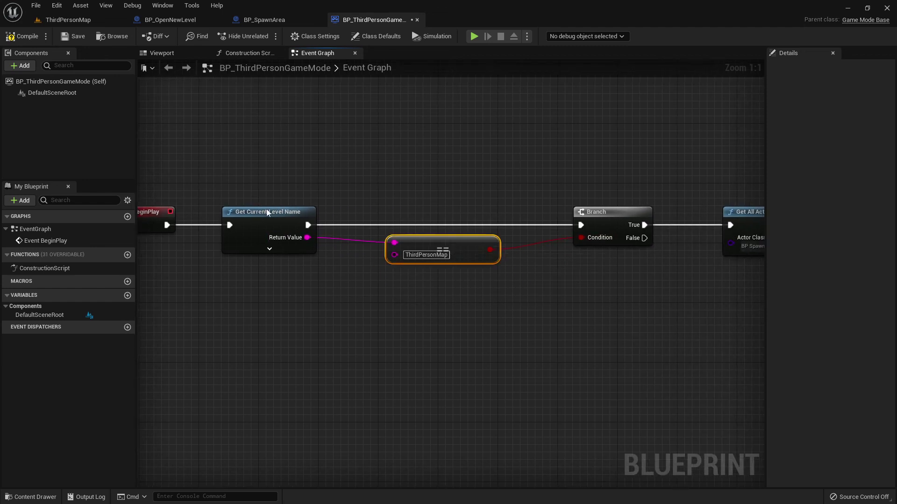
left_click(294, 211)
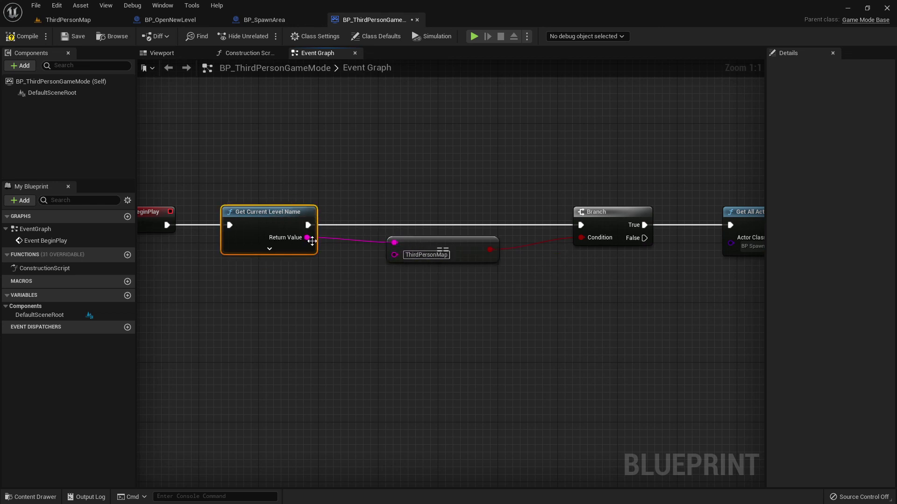
left_click(419, 255)
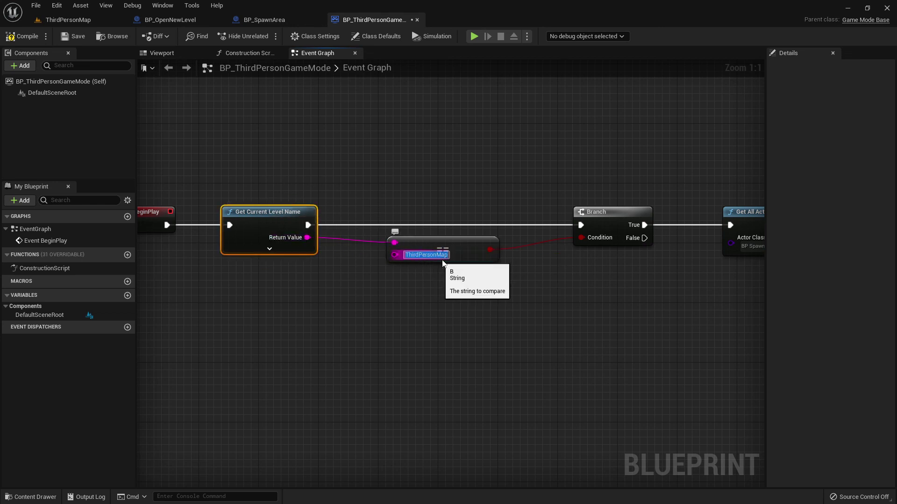
left_click(444, 274)
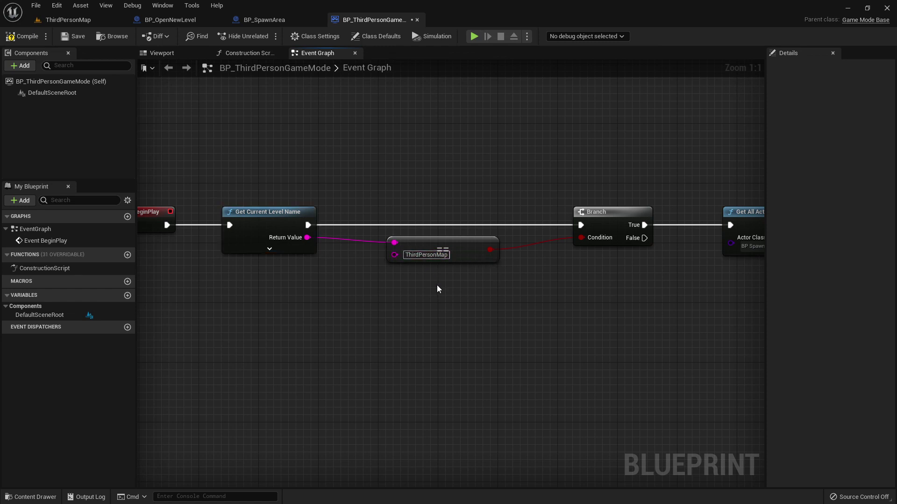
right_click_drag(444, 261, 417, 297)
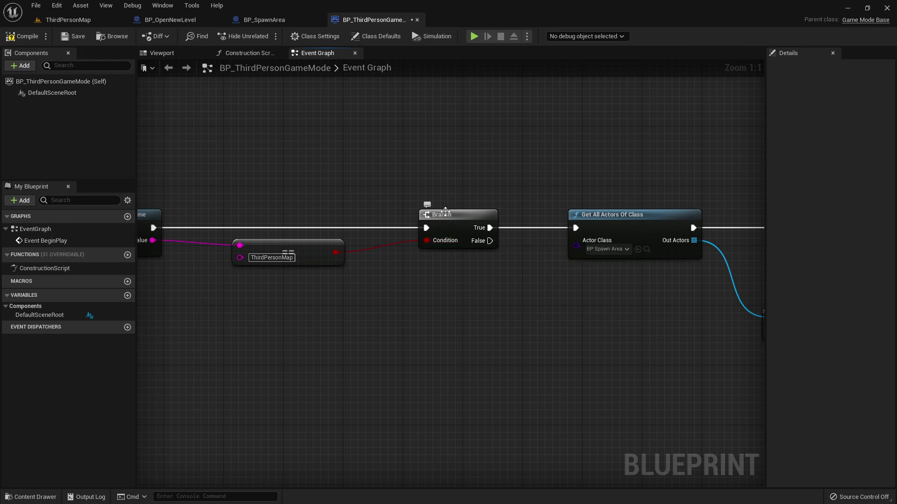
left_click(457, 233)
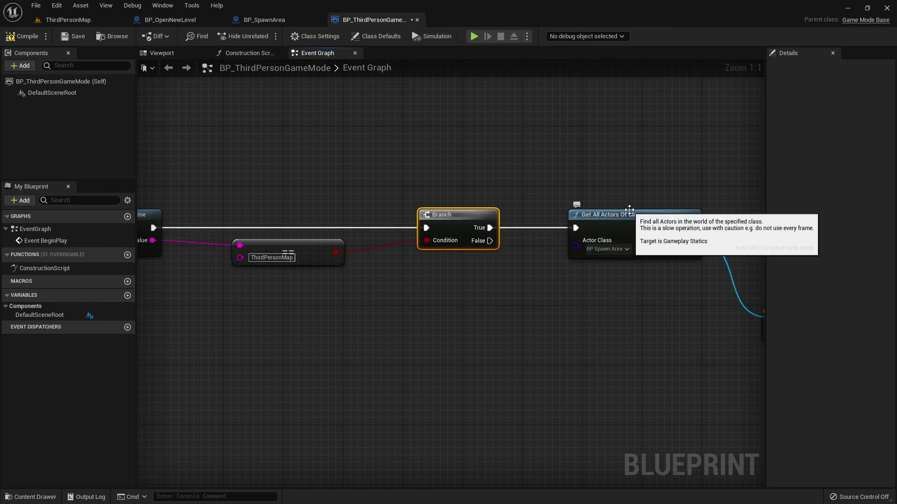
right_click_drag(555, 272, 470, 254)
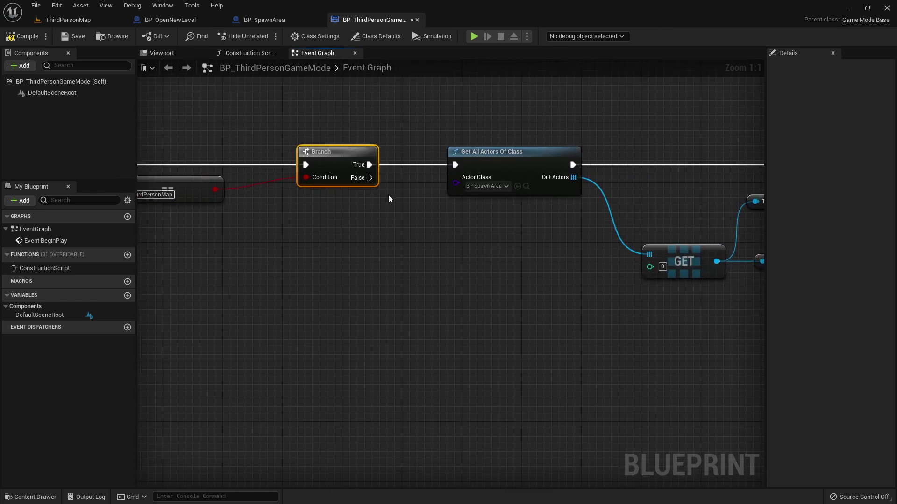
scroll(450, 269, "down", 5)
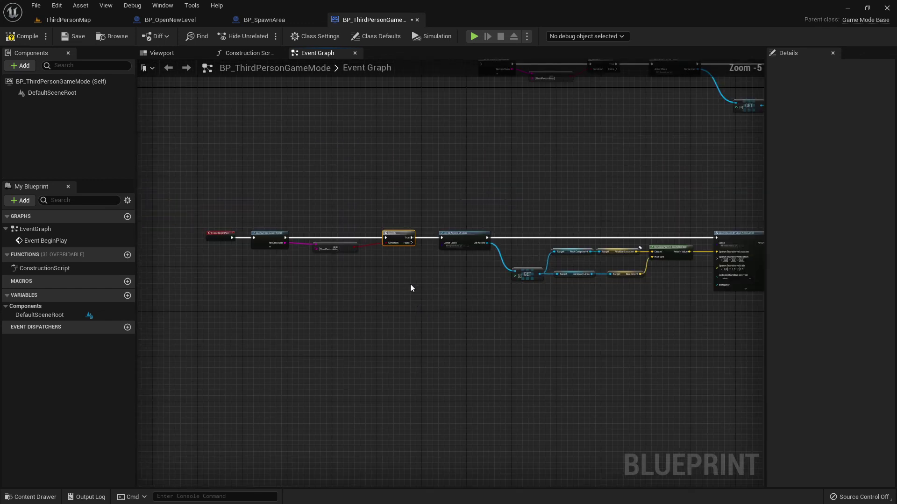
Compile BP_ThirdPersonGameMode and go back to the ThirdPersonMap level.
left_click(15, 37)
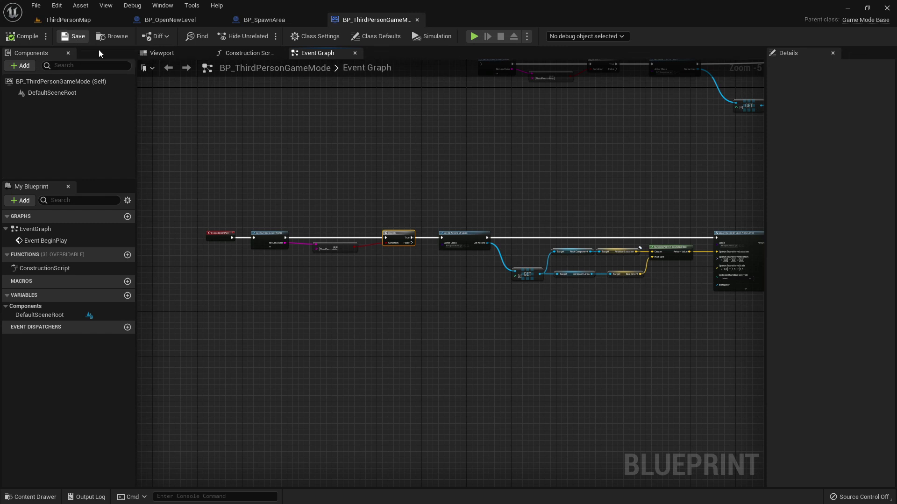
right_click_drag(490, 279, 473, 279)
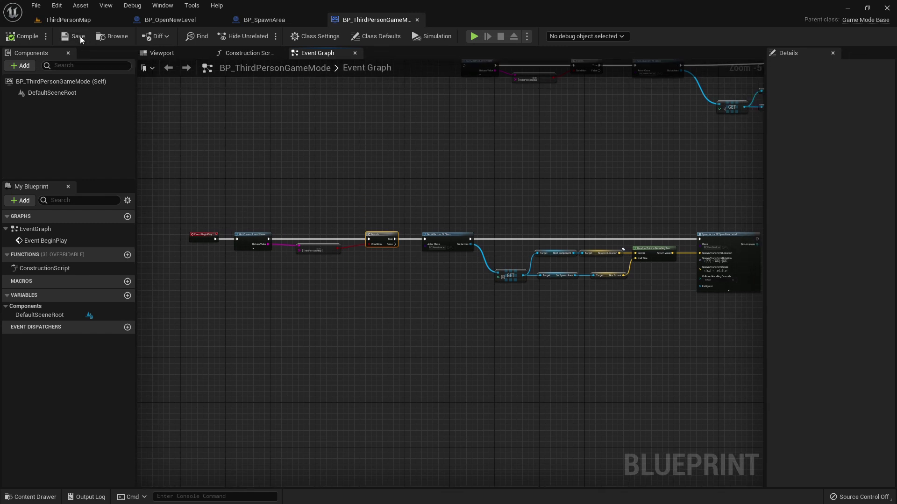
left_click(70, 21)
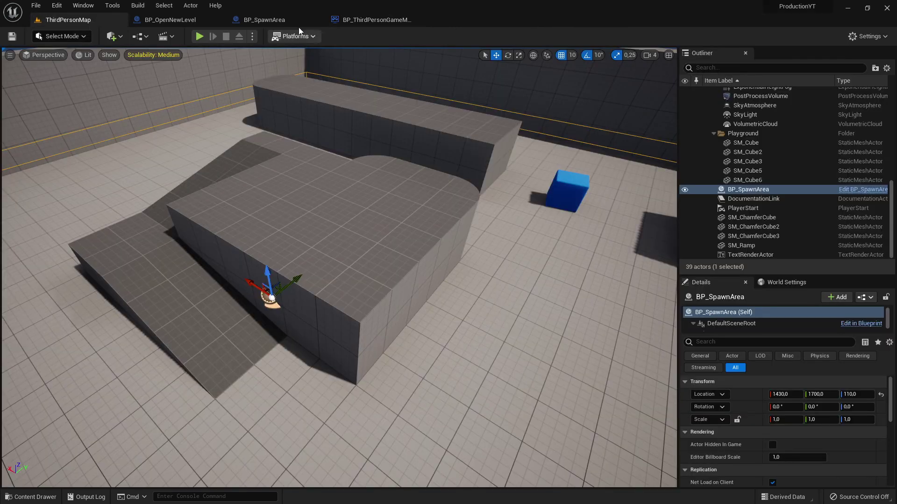
left_click(198, 37)
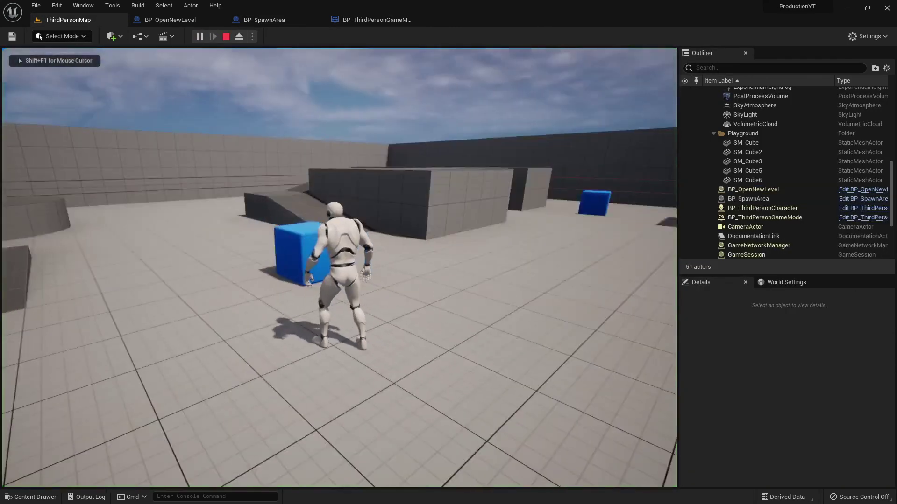
key("w")
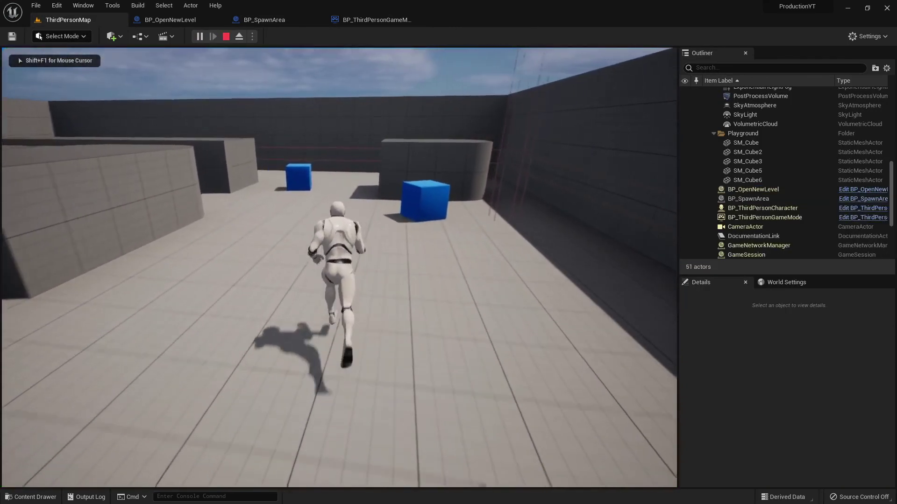
key("w")
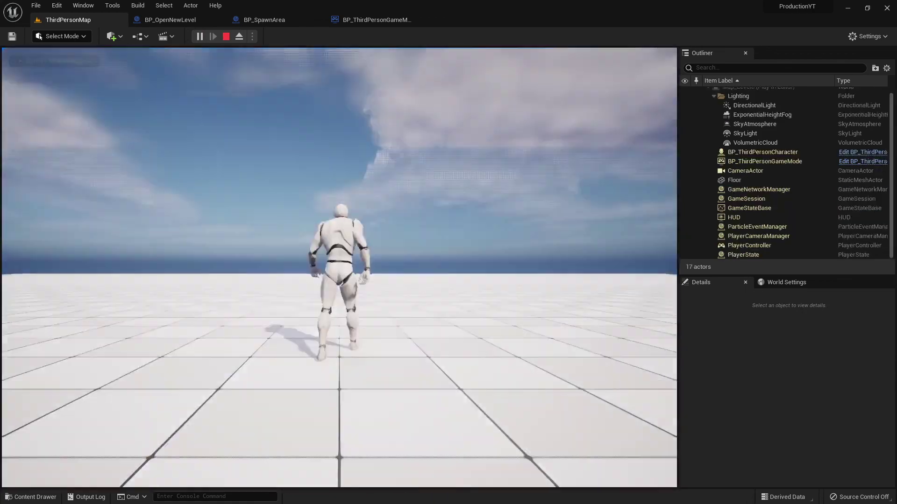
key("w")
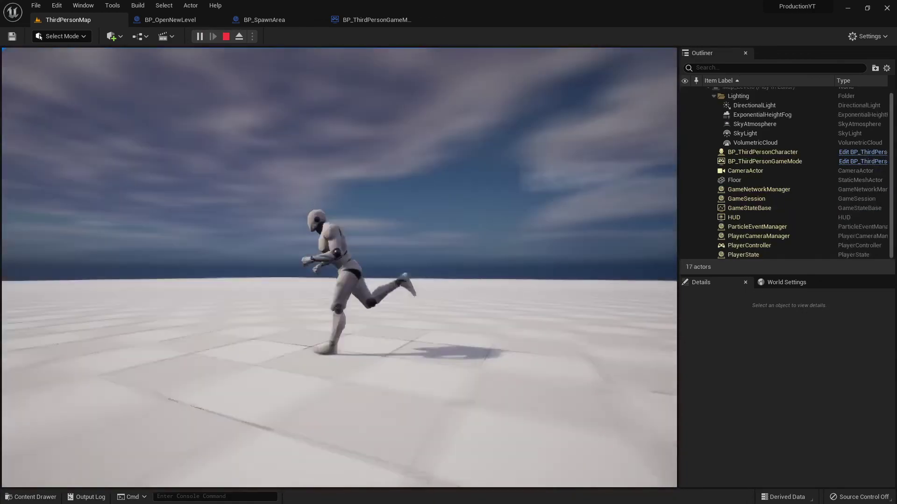
key("s")
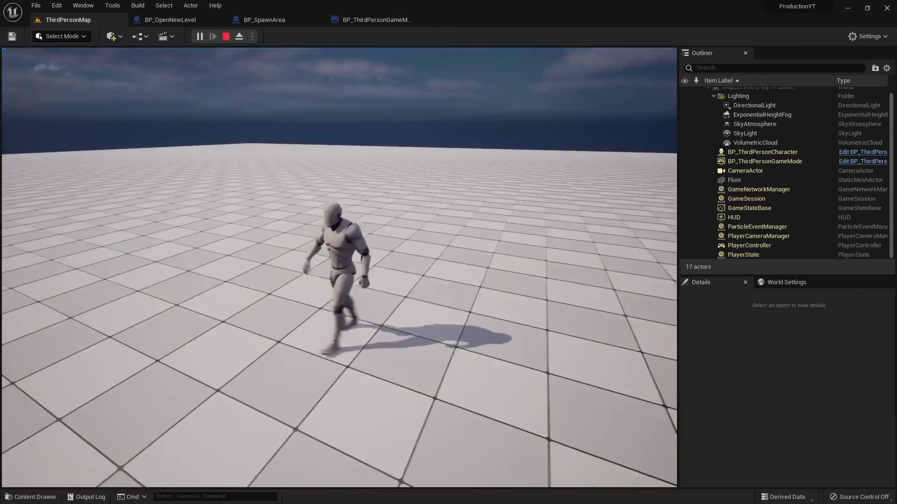
key("Escape")
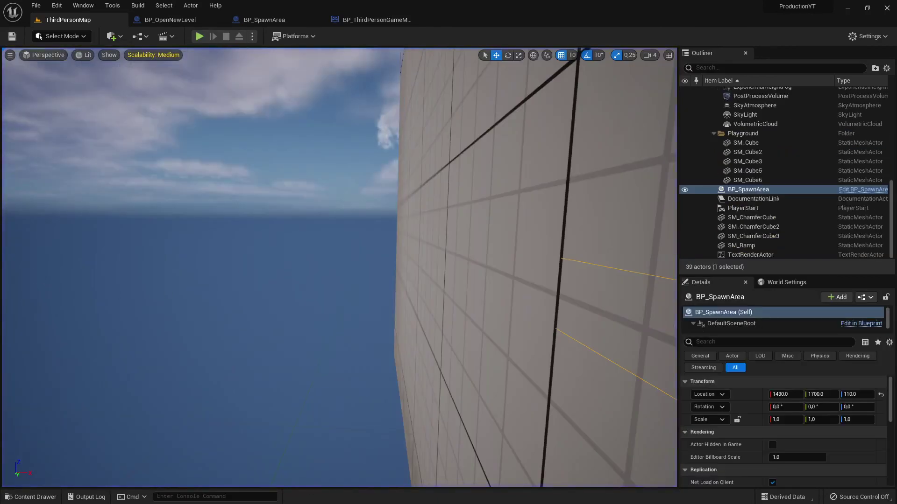
key("f")
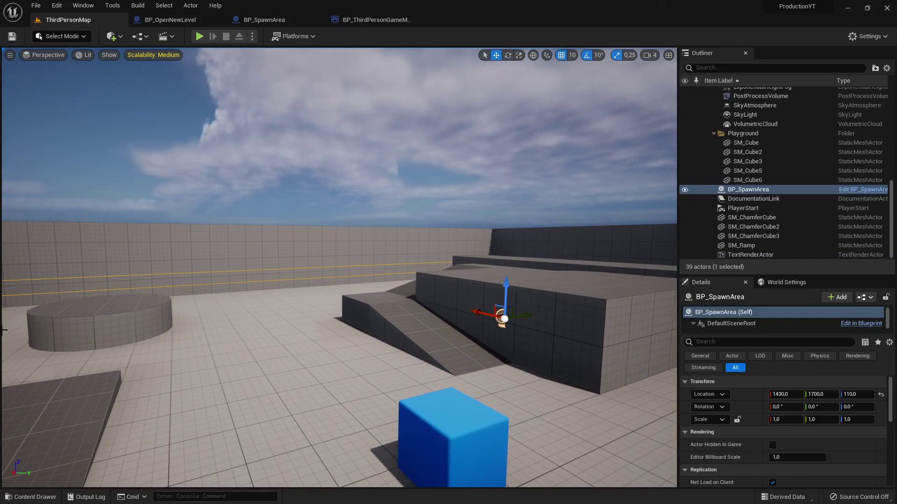
Open Map_MainMenu from the Maps folder and start playing it.
left_click(35, 500)
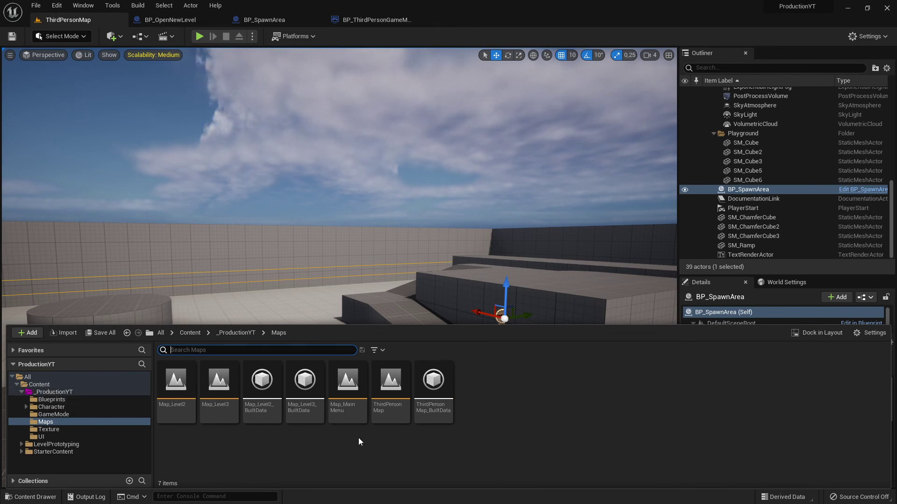
double_click(360, 404)
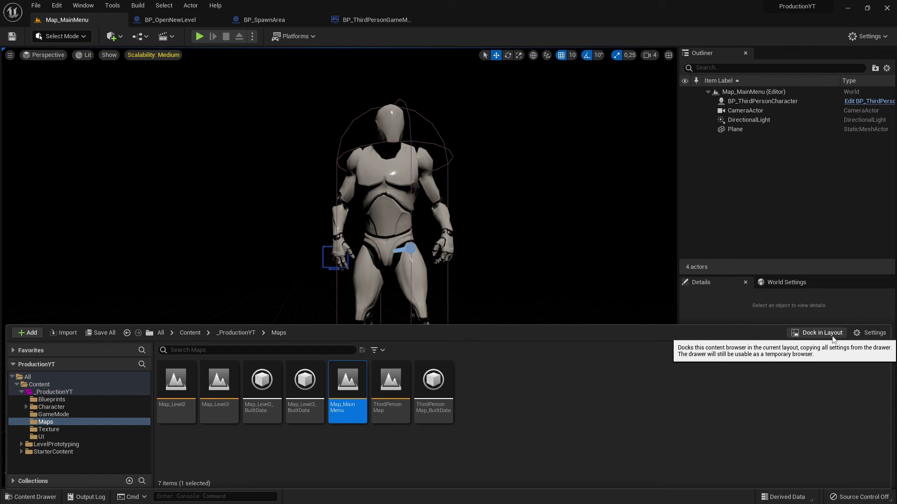
scroll(372, 319, "down", 8)
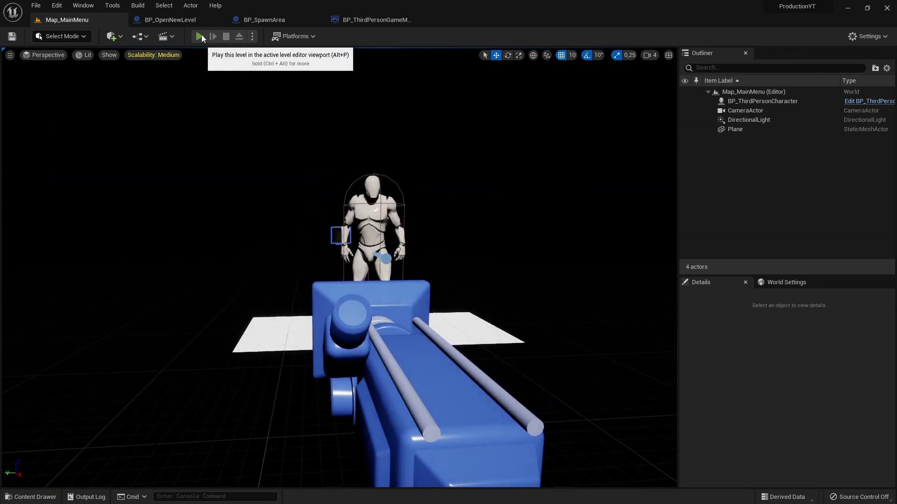
left_click(201, 35)
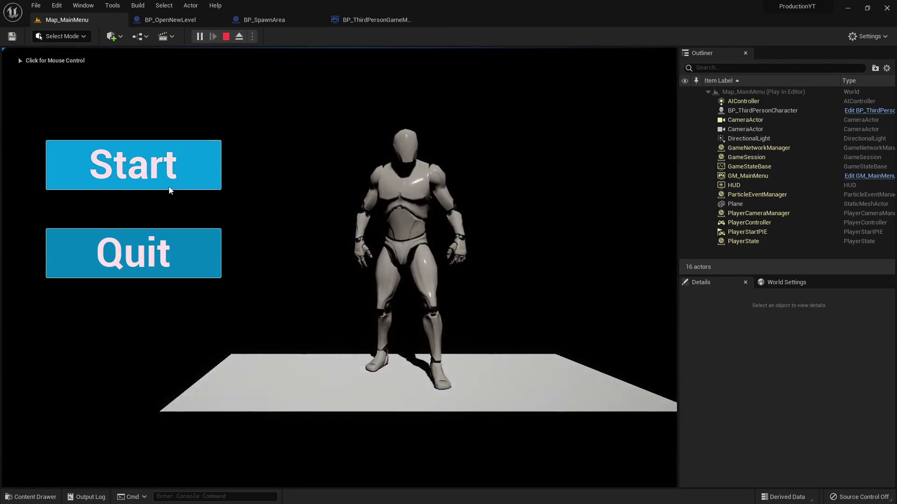
left_click(157, 173)
left_click(373, 247)
key("w")
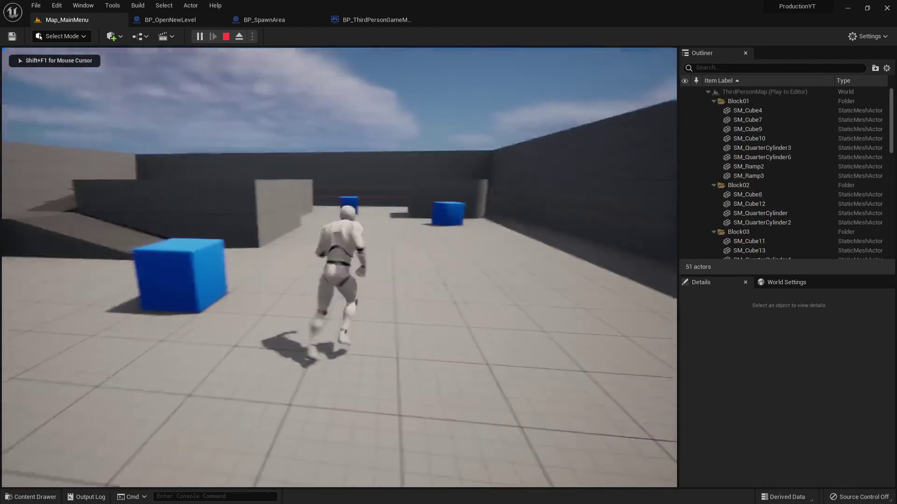
key("w")
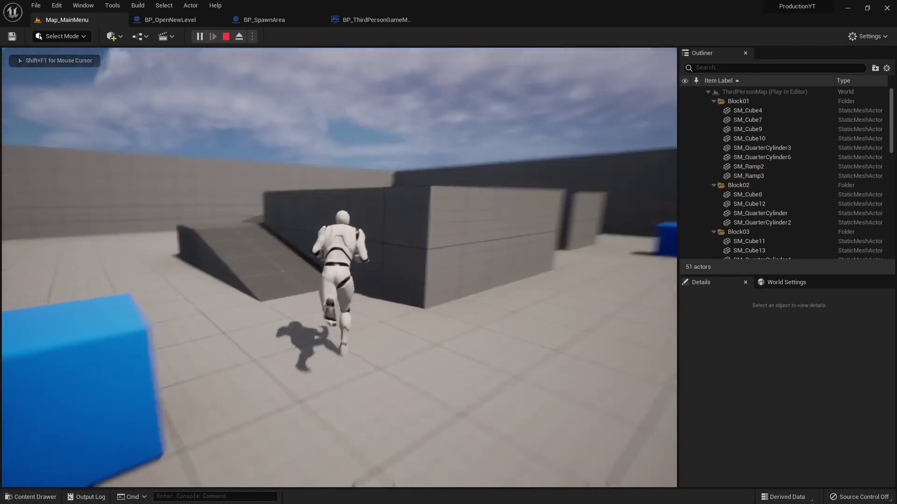
key("w")
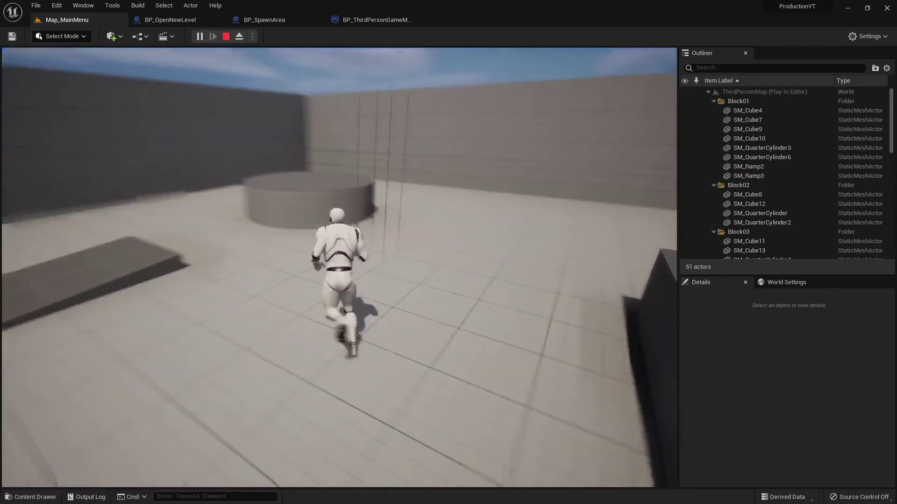
key("w")
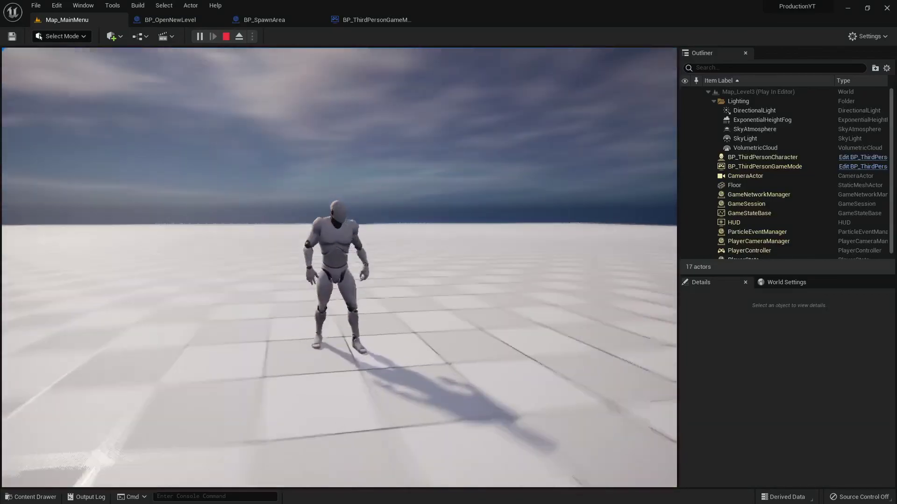
key("w")
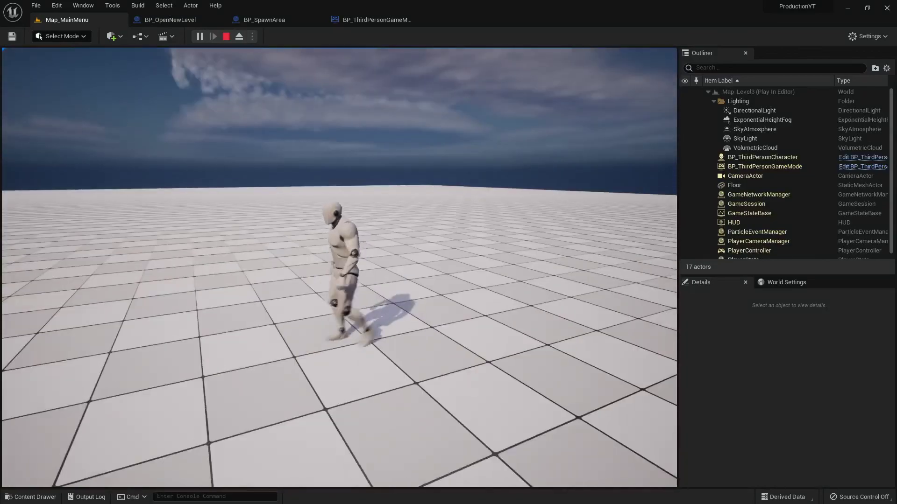
key("w")
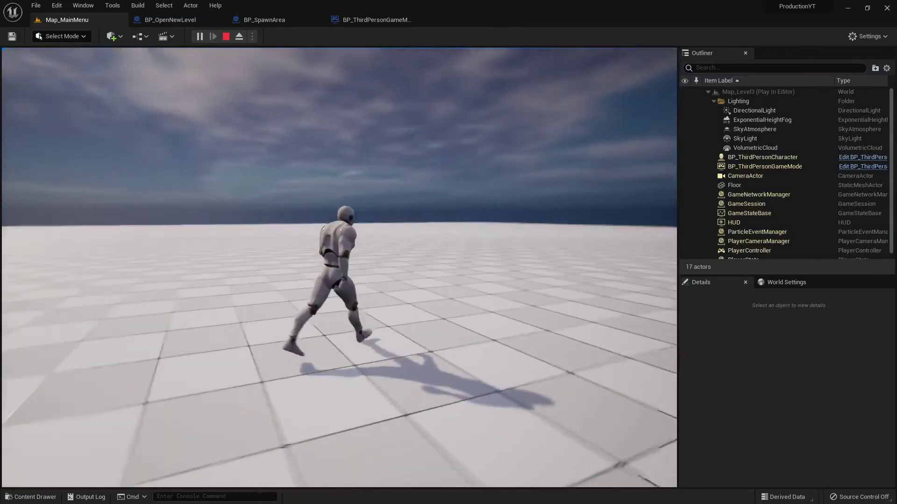
key("w")
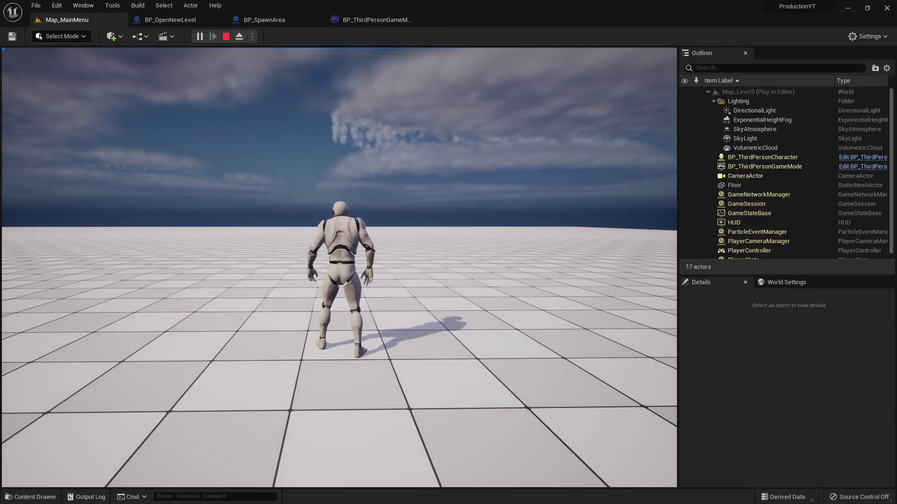
key("w")
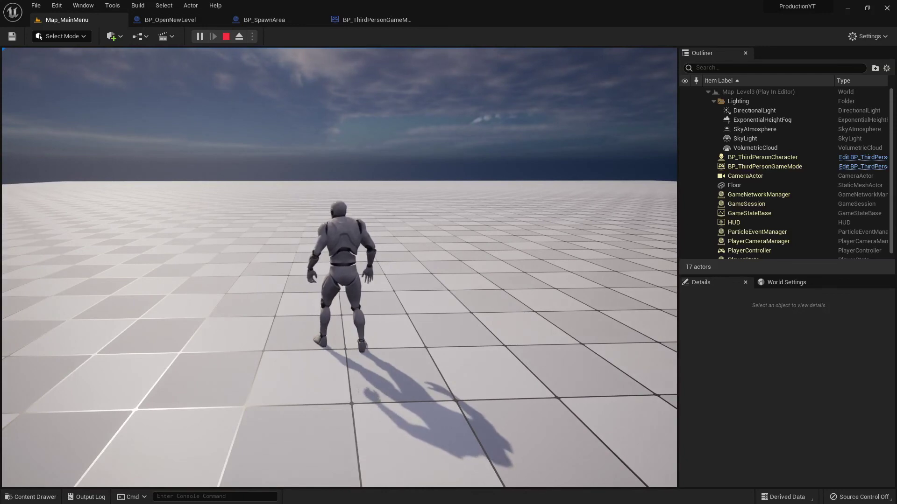
key("a")
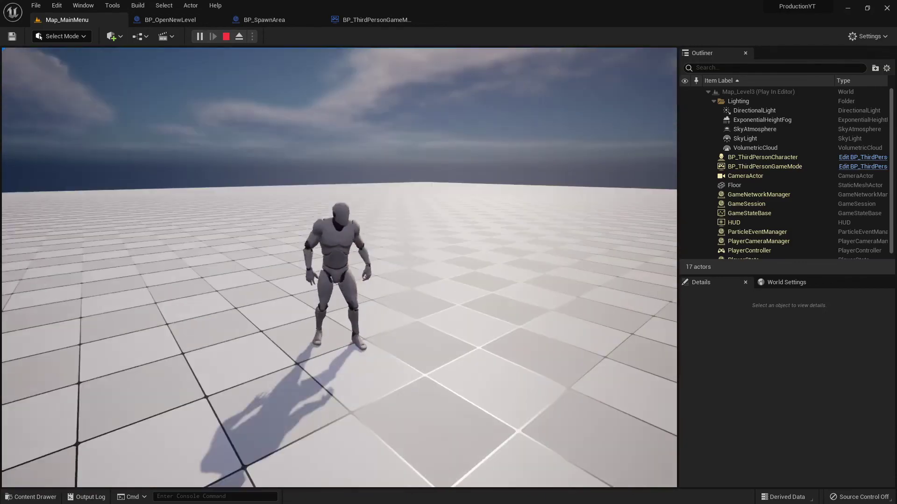
key("w")
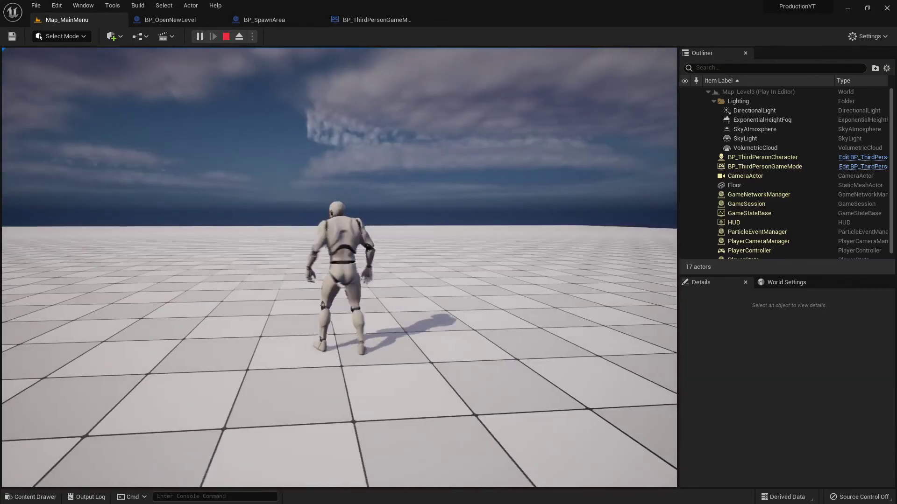
key("s")
key("w")
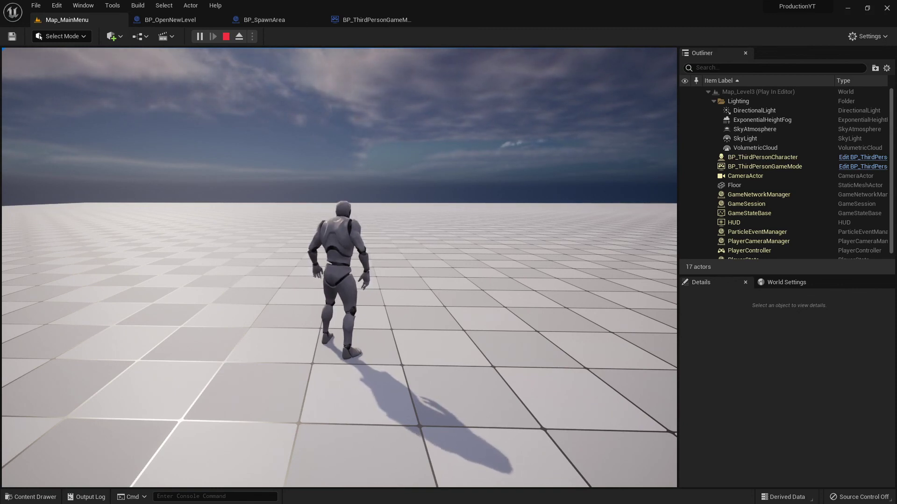
key("Escape")
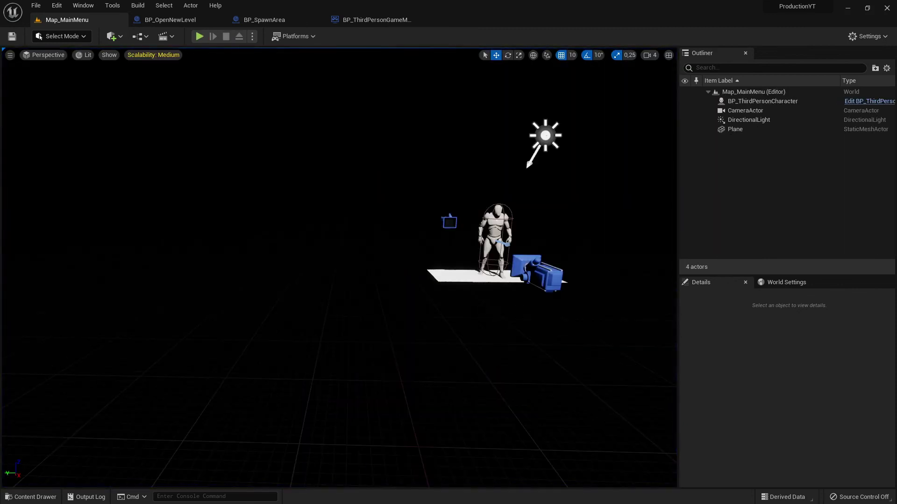